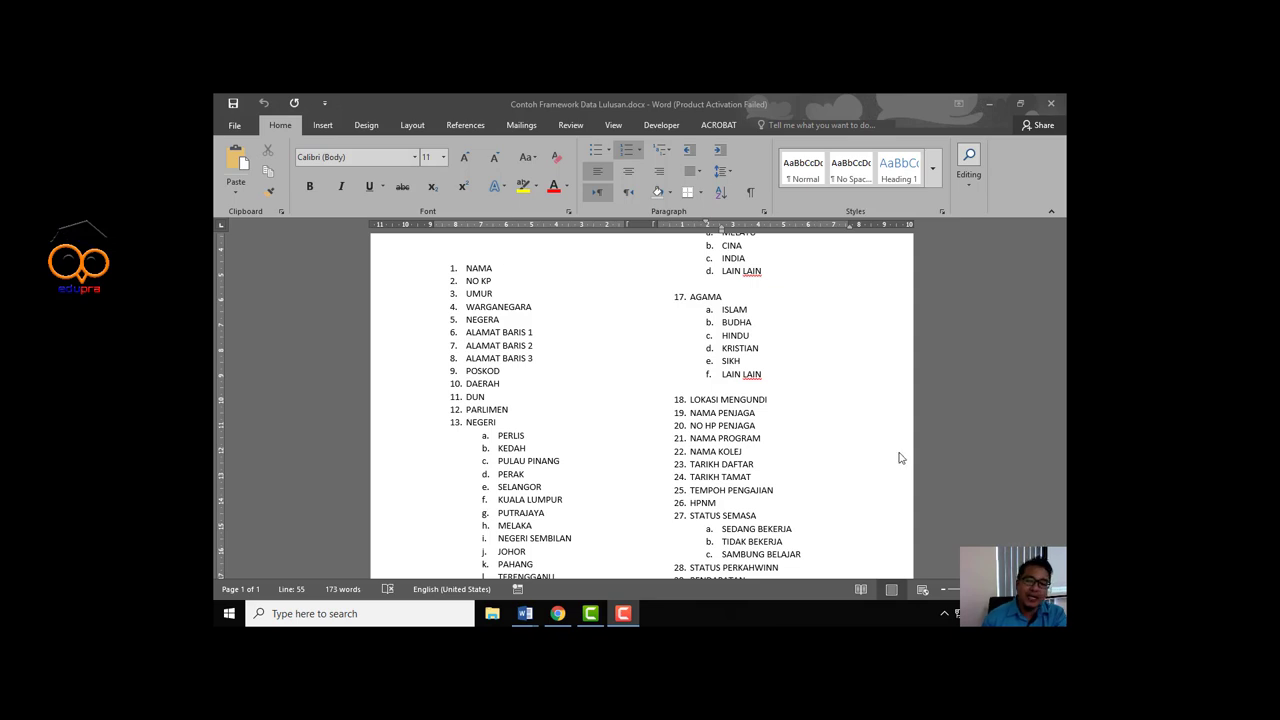
Bring up Google Drive in the browser and deselect the shared spreadsheet
scroll(898, 458, up, 3)
scroll(898, 458, up, 1)
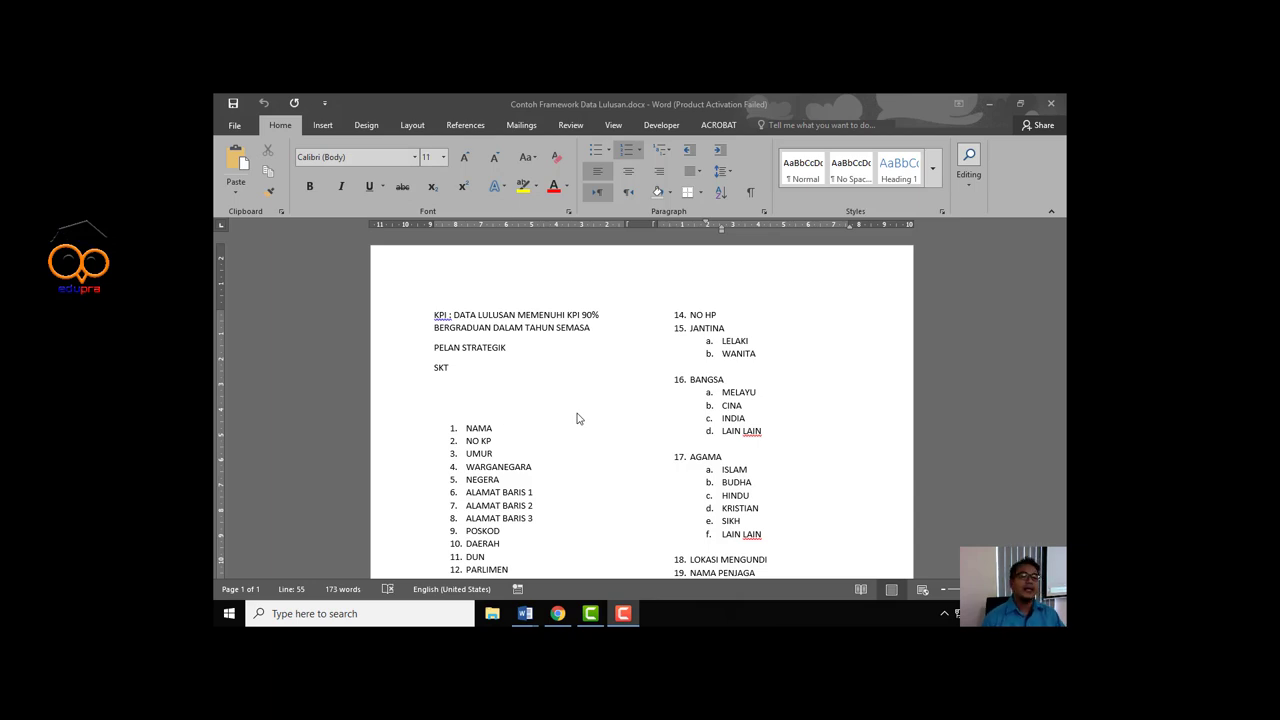
scroll(577, 418, down, 2)
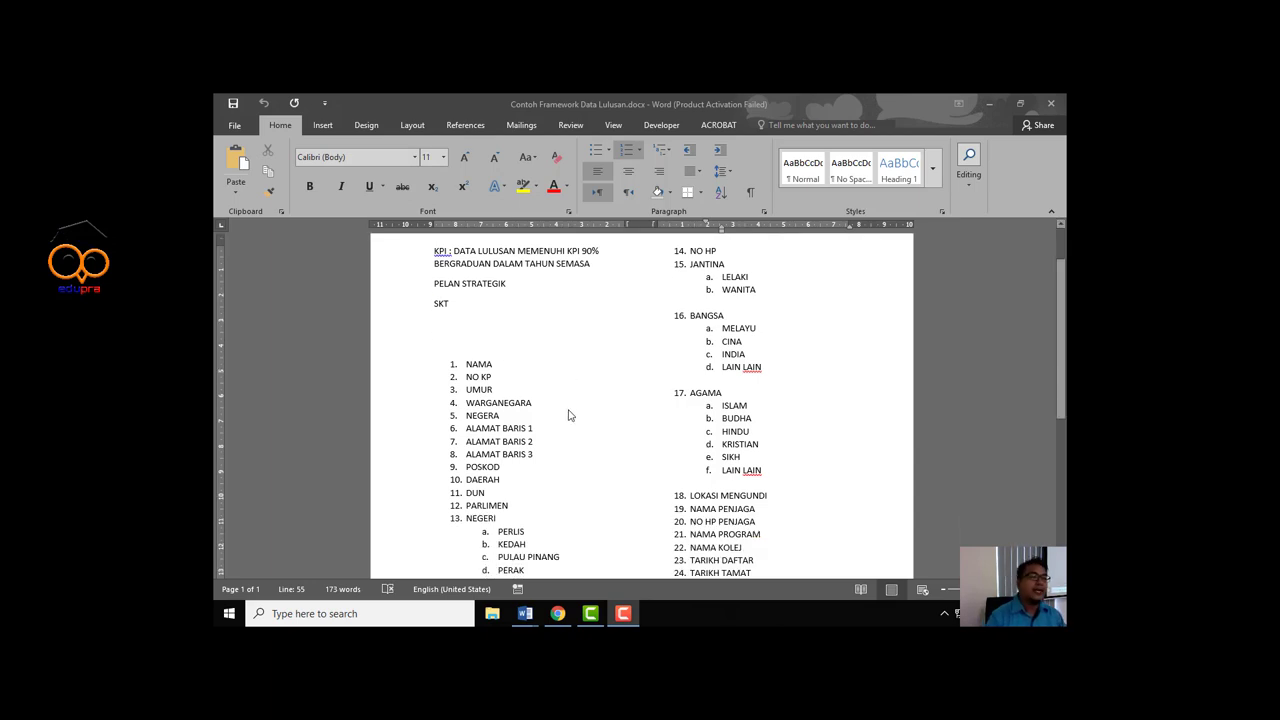
scroll(570, 415, down, 2)
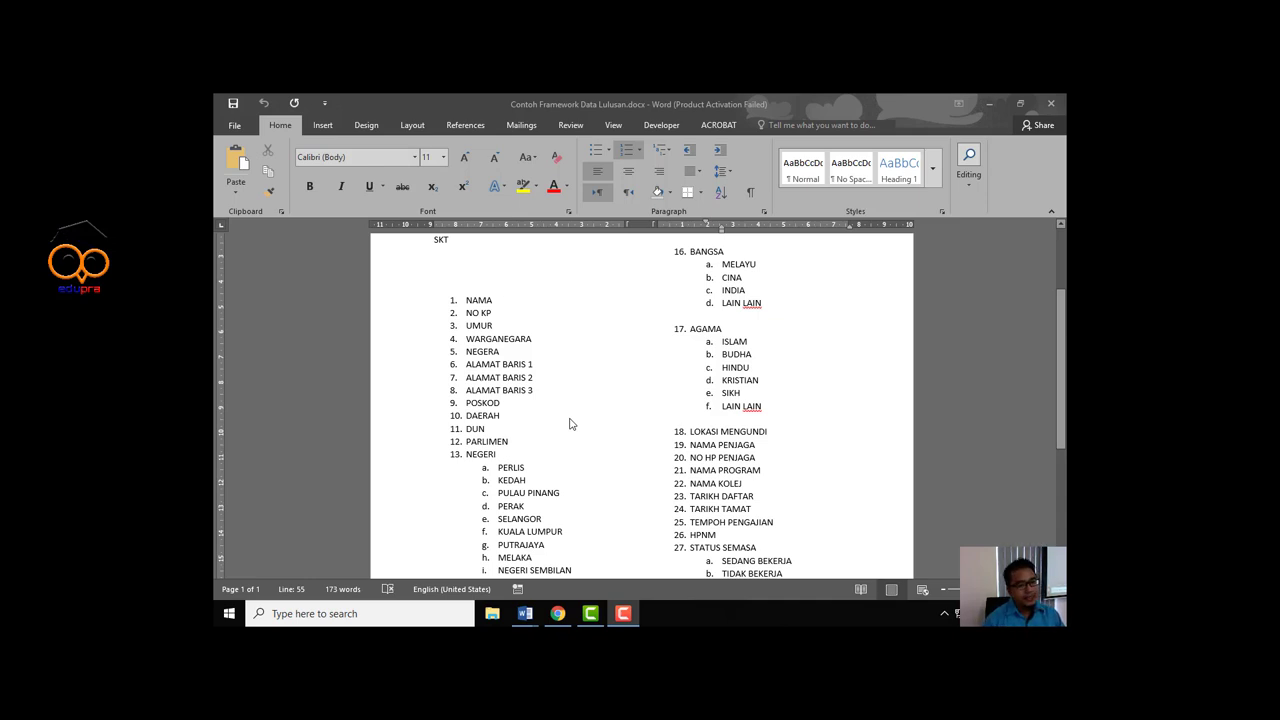
click(557, 613)
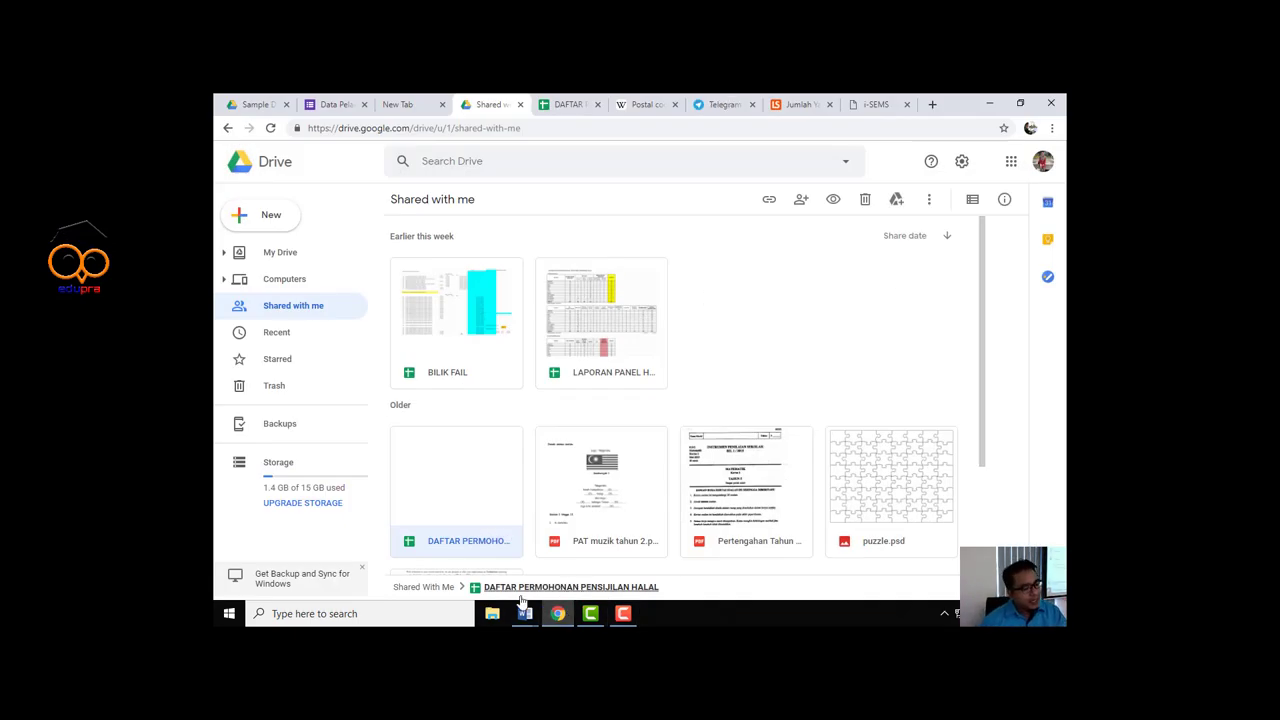
click(818, 355)
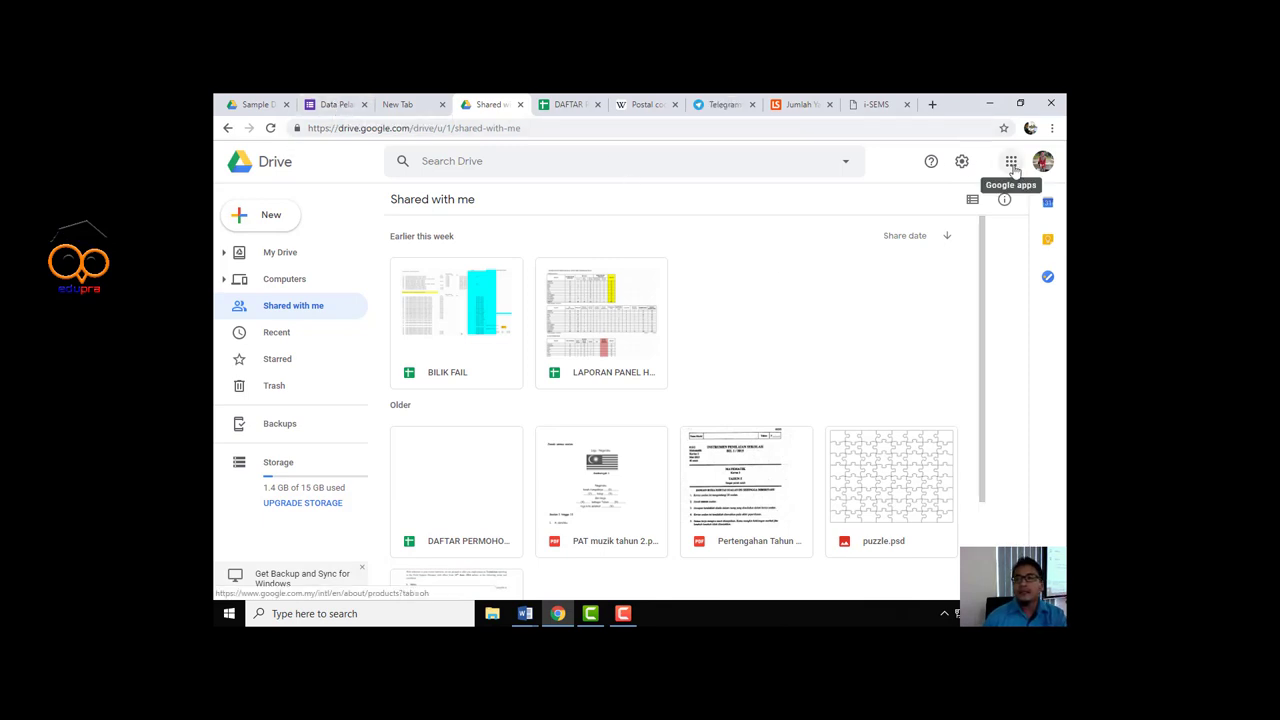
Go to My Drive > 2. KURSUS > dashboard JHEAINS and open the New menu
click(260, 105)
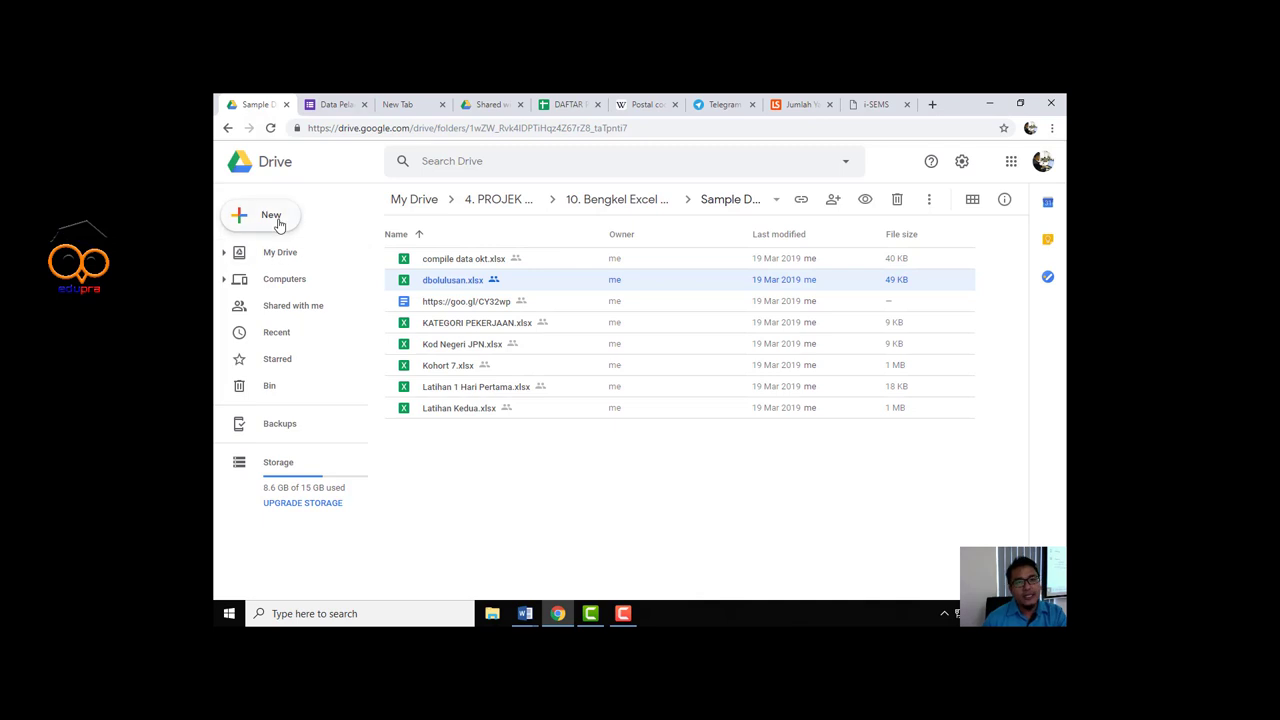
click(425, 205)
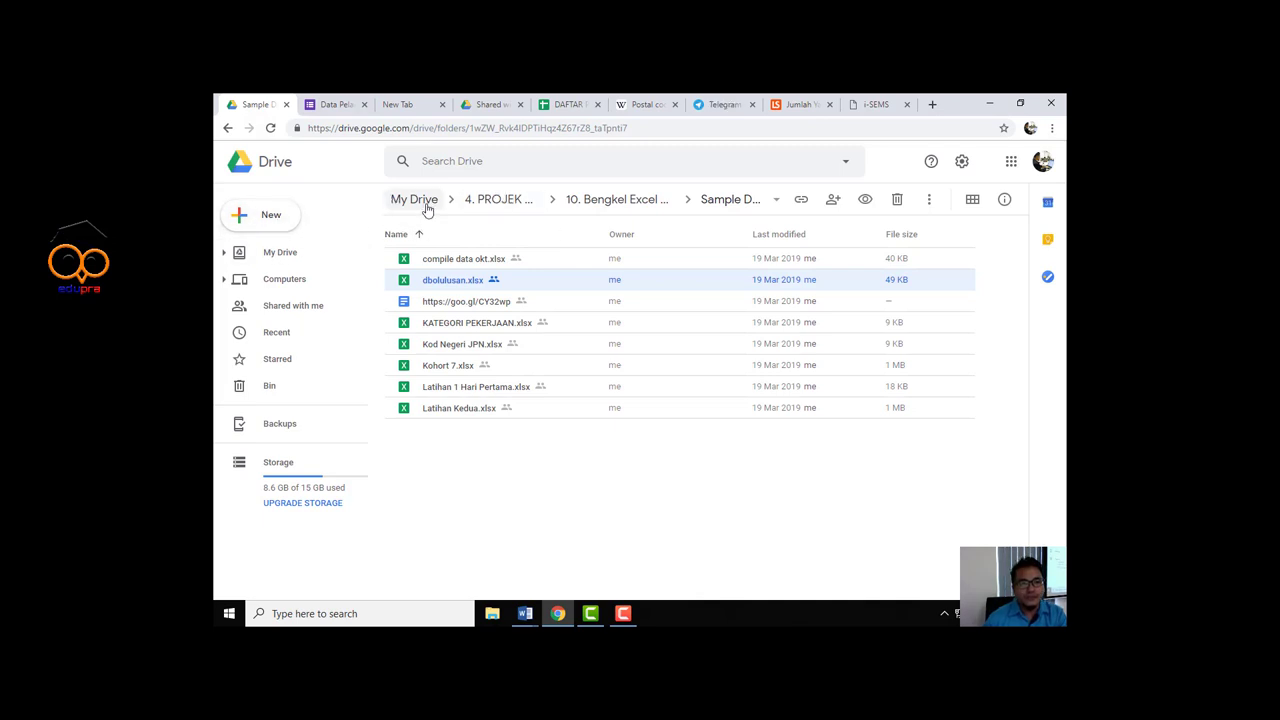
click(451, 454)
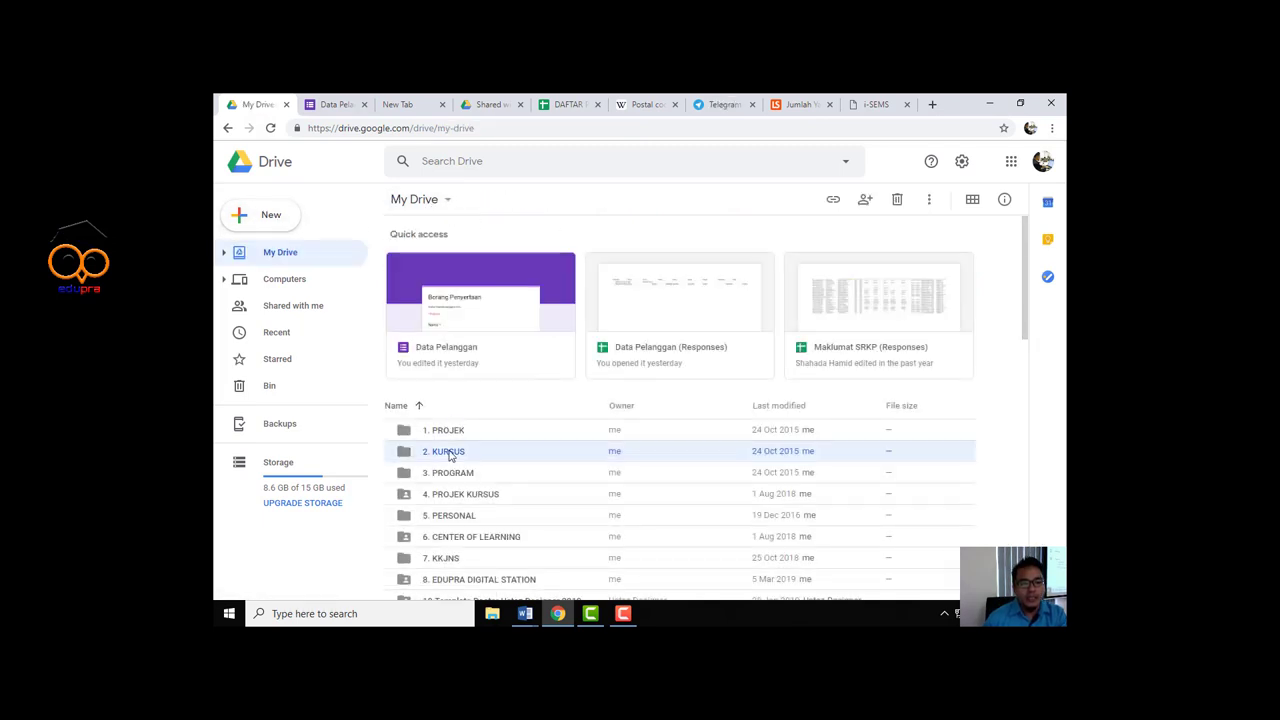
double_click(451, 454)
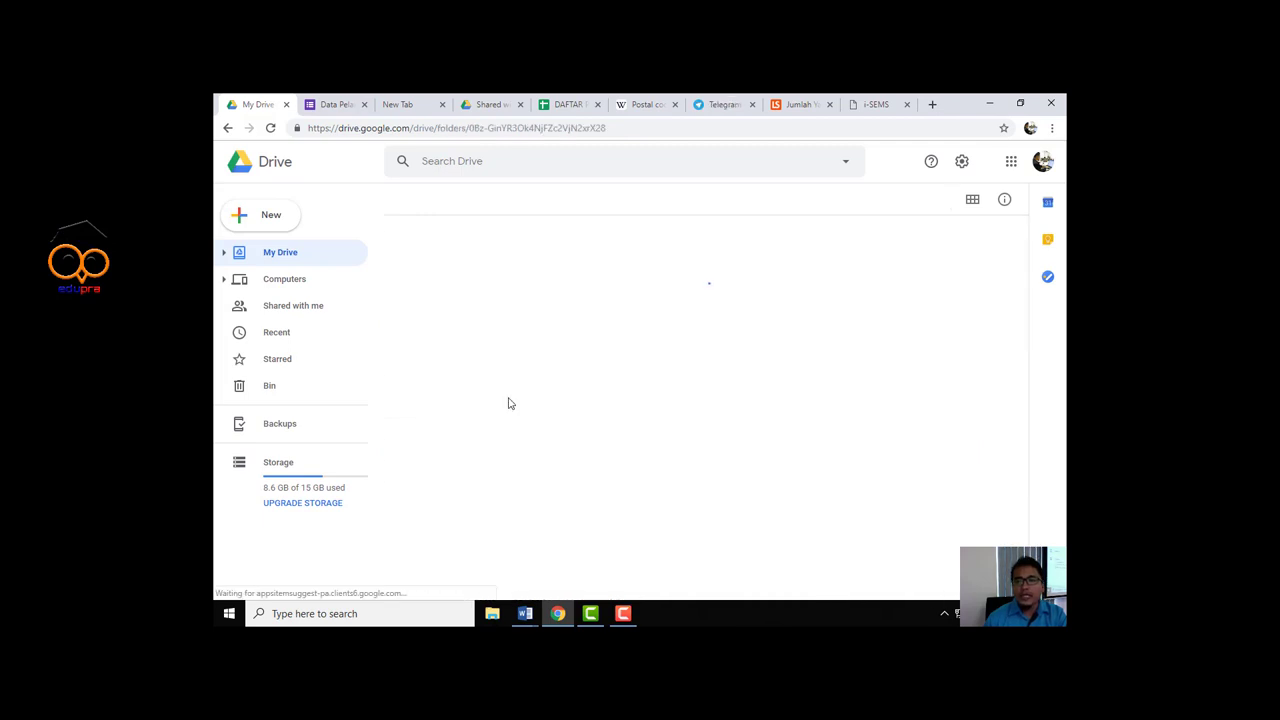
click(485, 261)
double_click(485, 261)
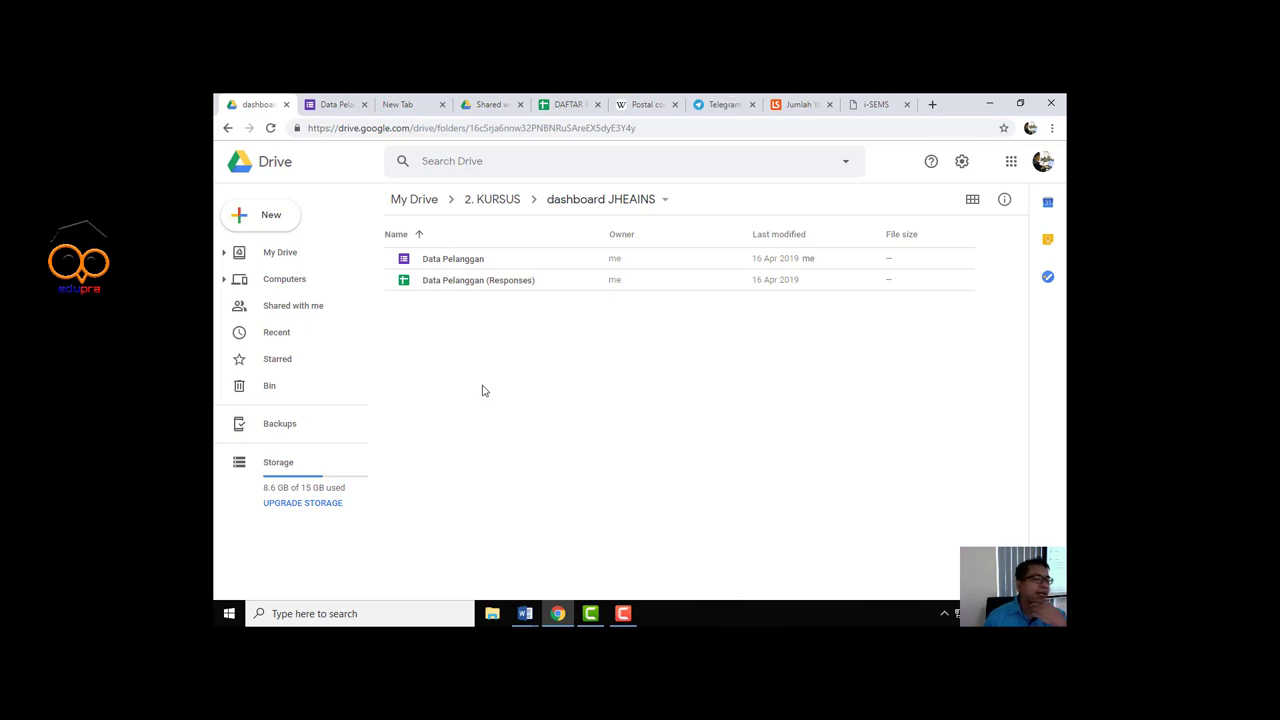
click(278, 218)
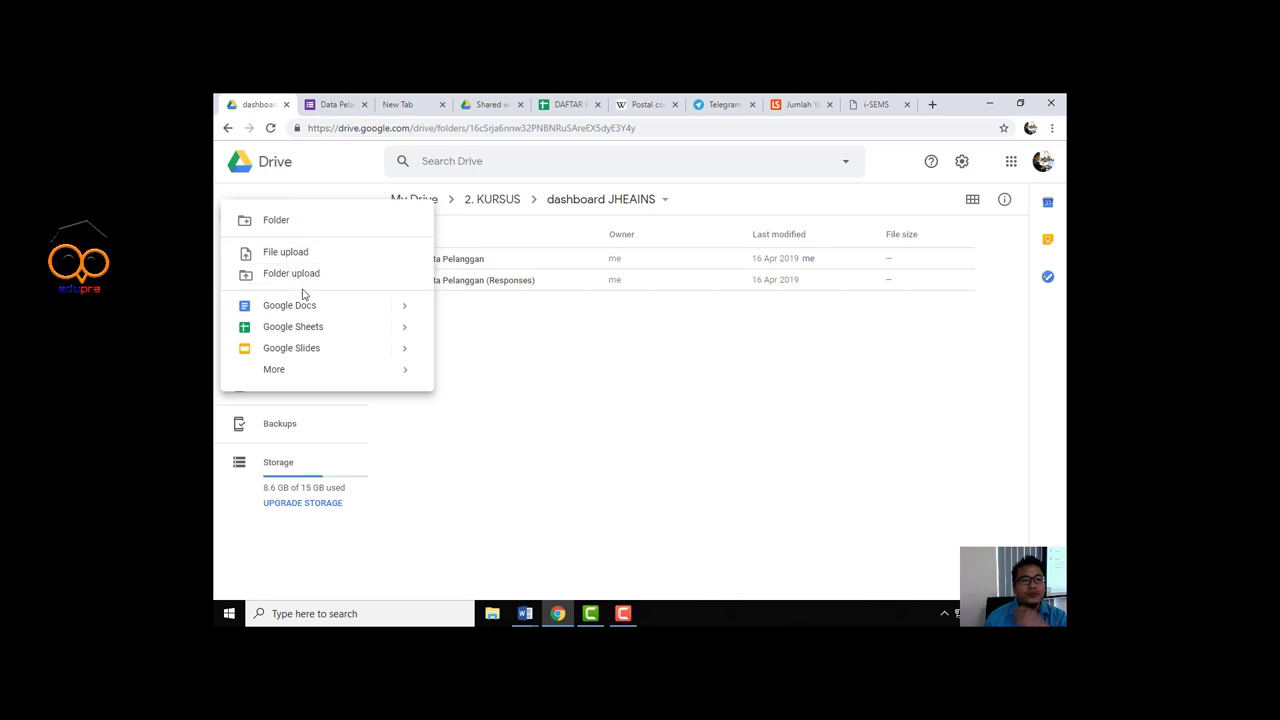
mouse_move(274, 369)
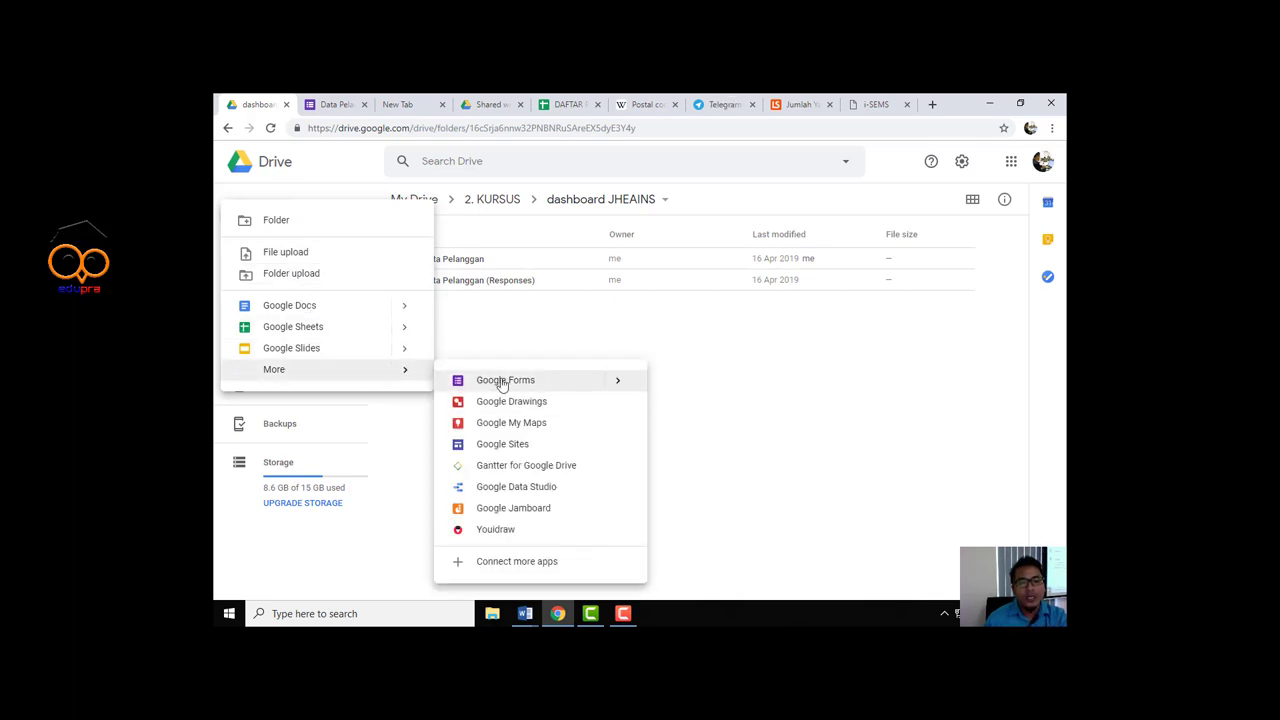
Create a new Google Form titled 'Proses Dapatan Data Lulusan Pelajar'
click(503, 382)
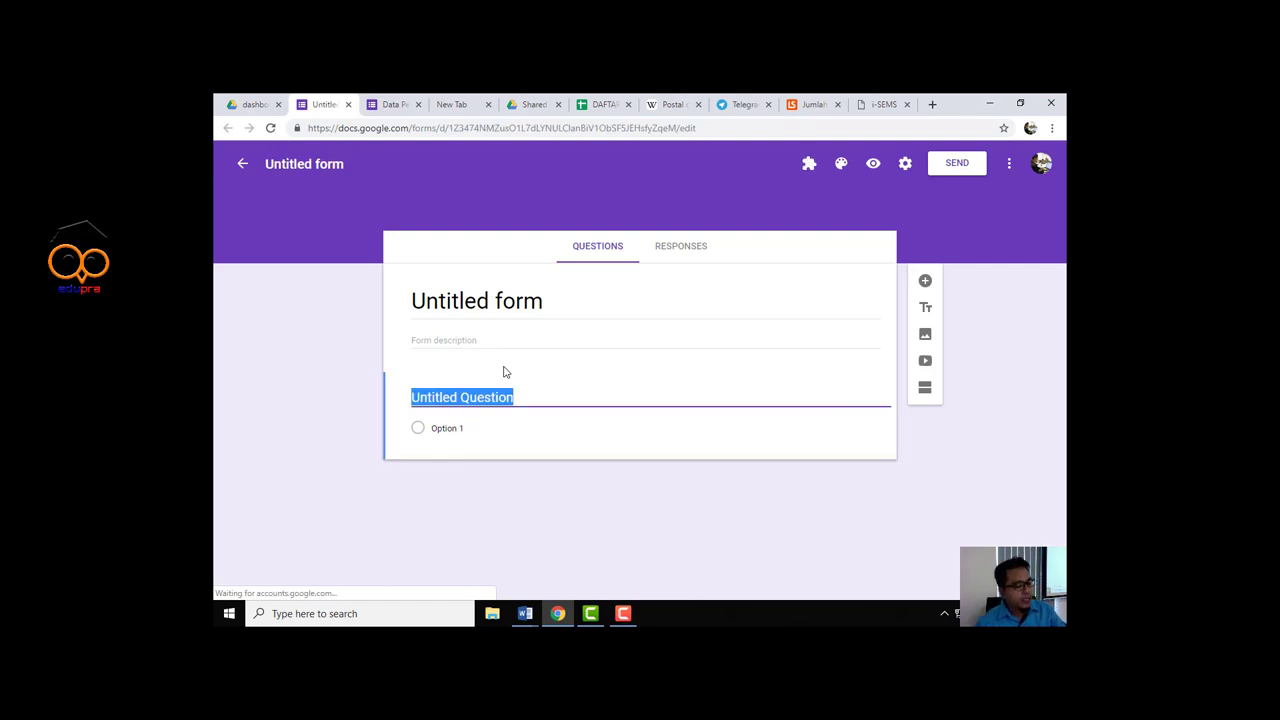
click(494, 302)
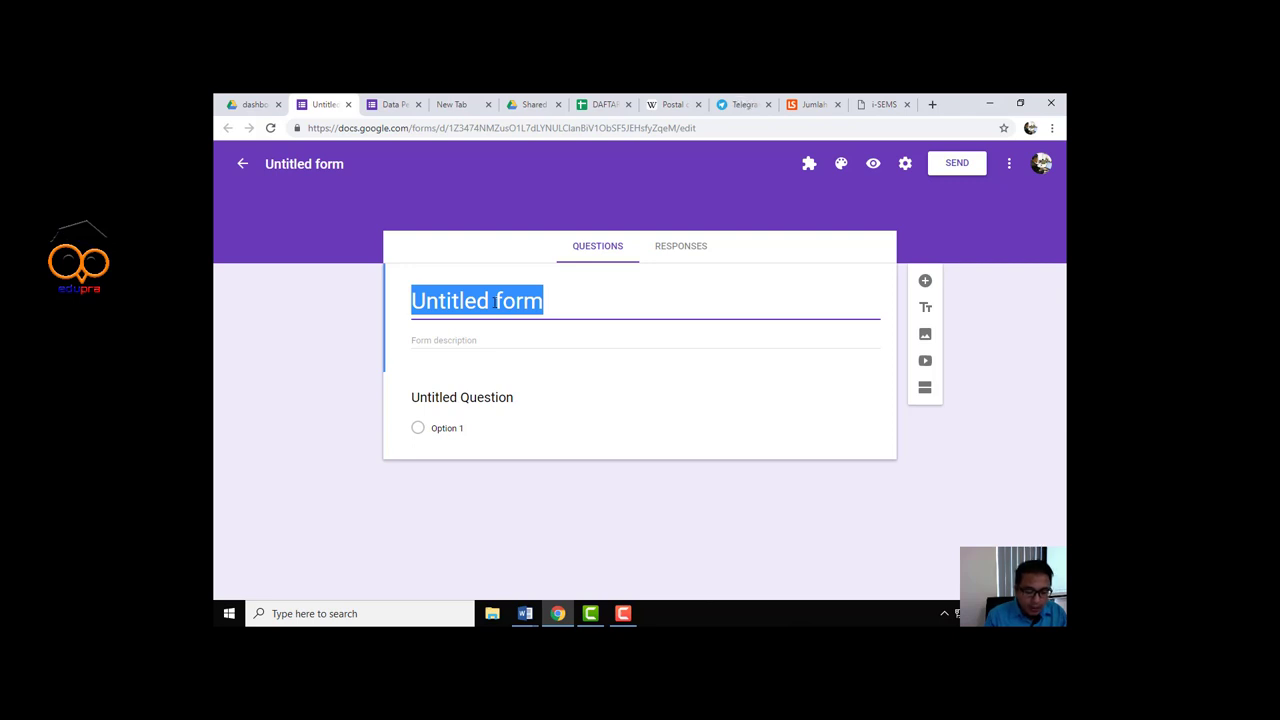
text(Ca)
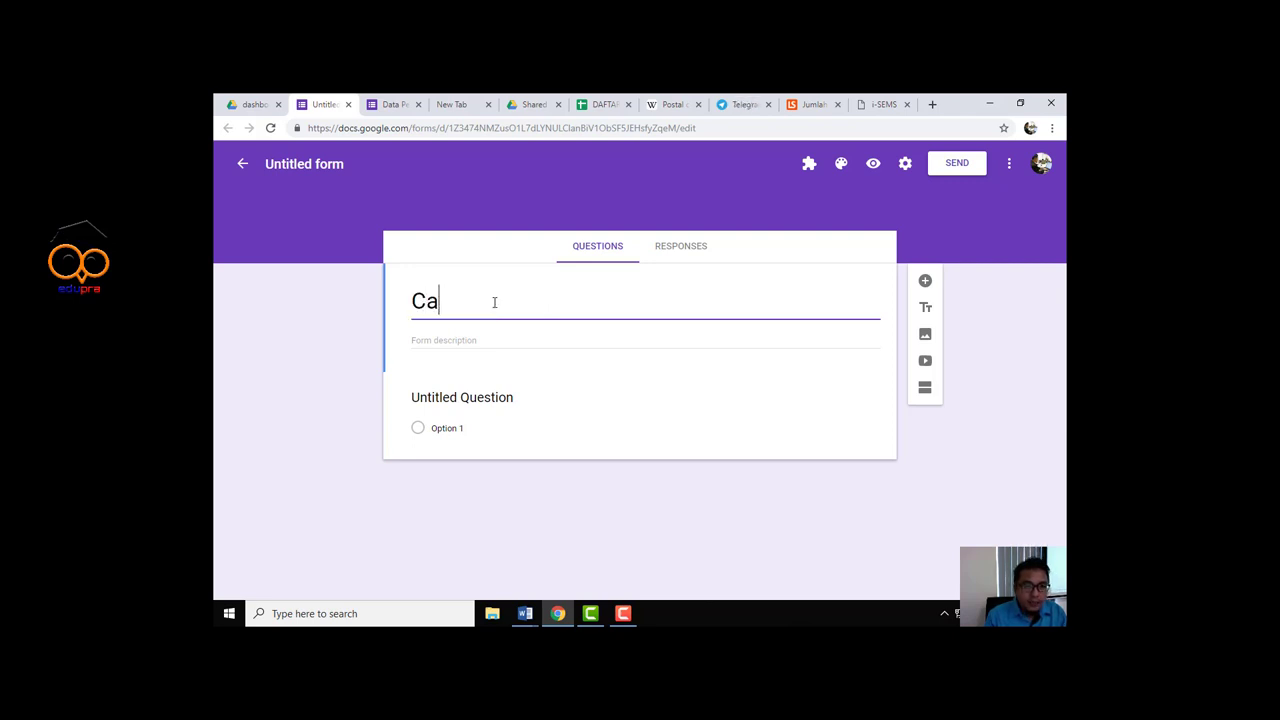
key(BackSpace)
key(BackSpace)
text(P)
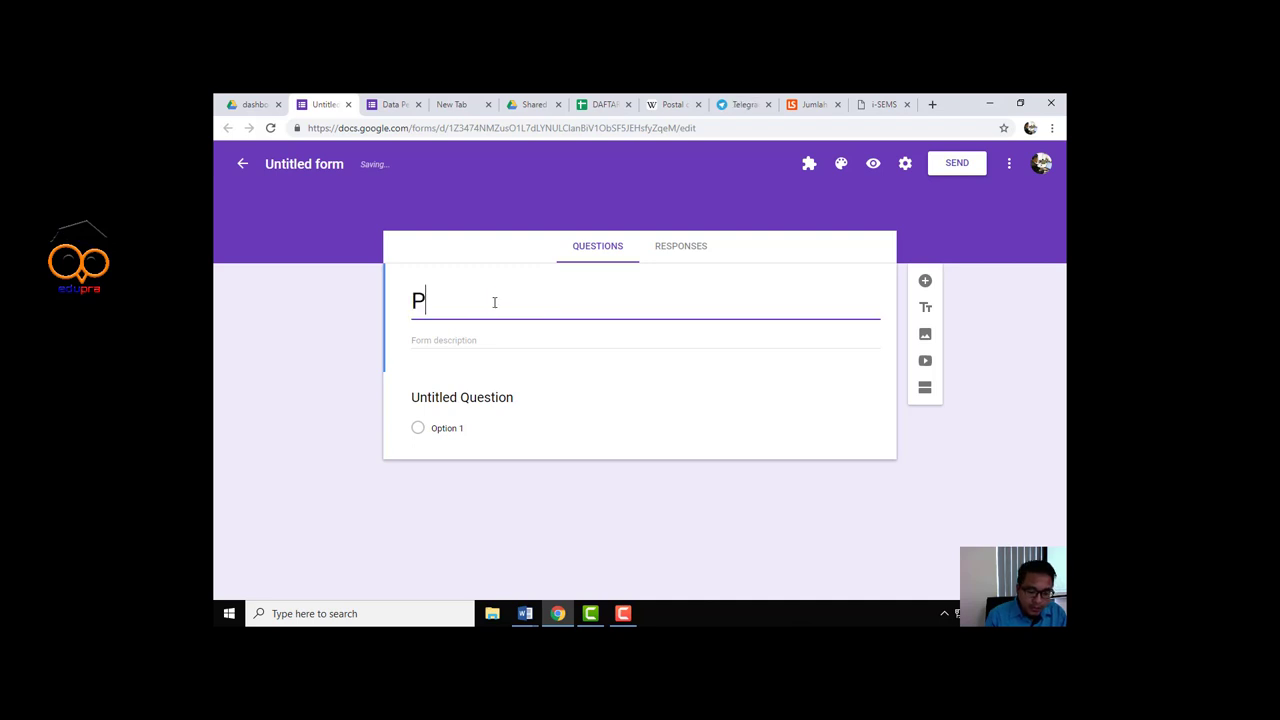
text(roses )
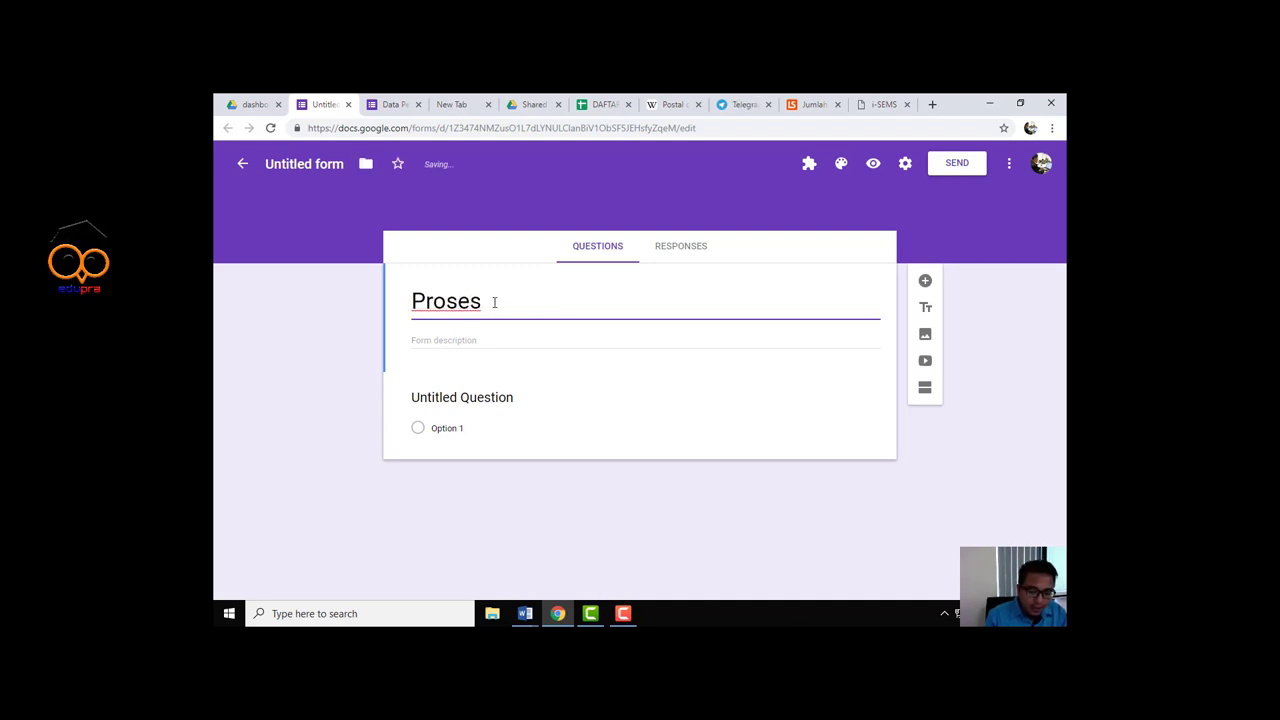
text(Dapa)
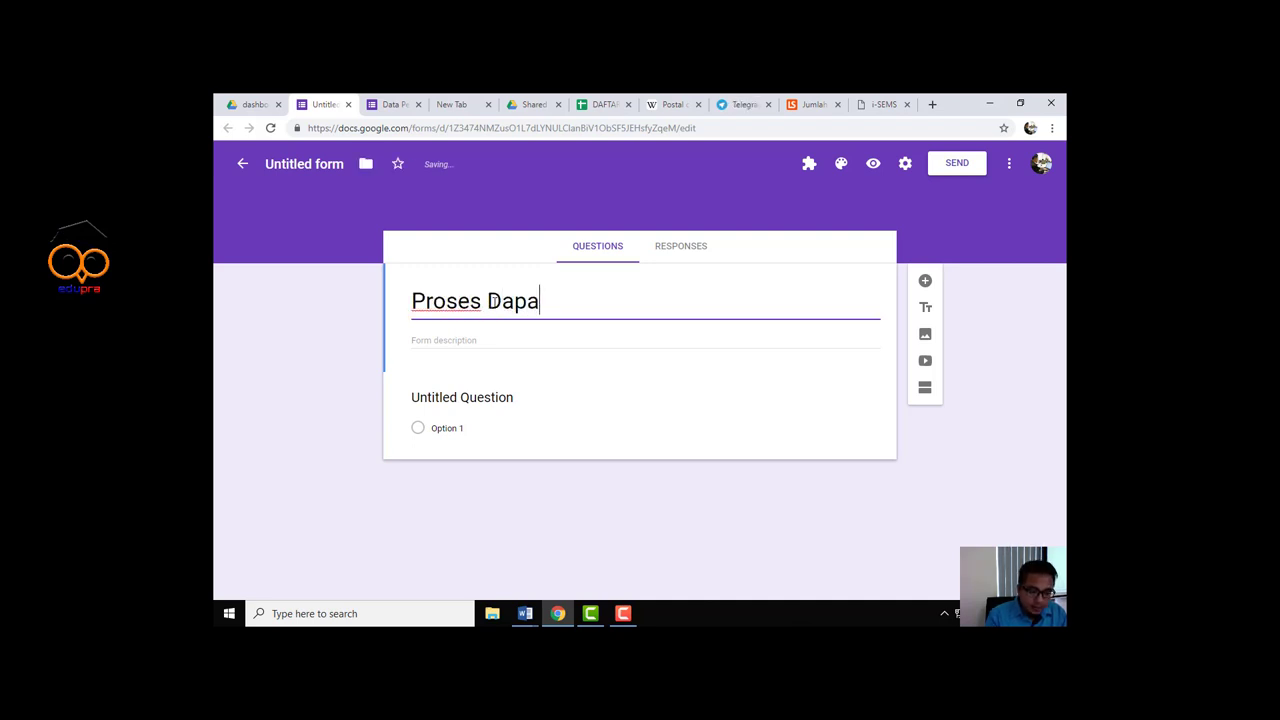
text(tan Data )
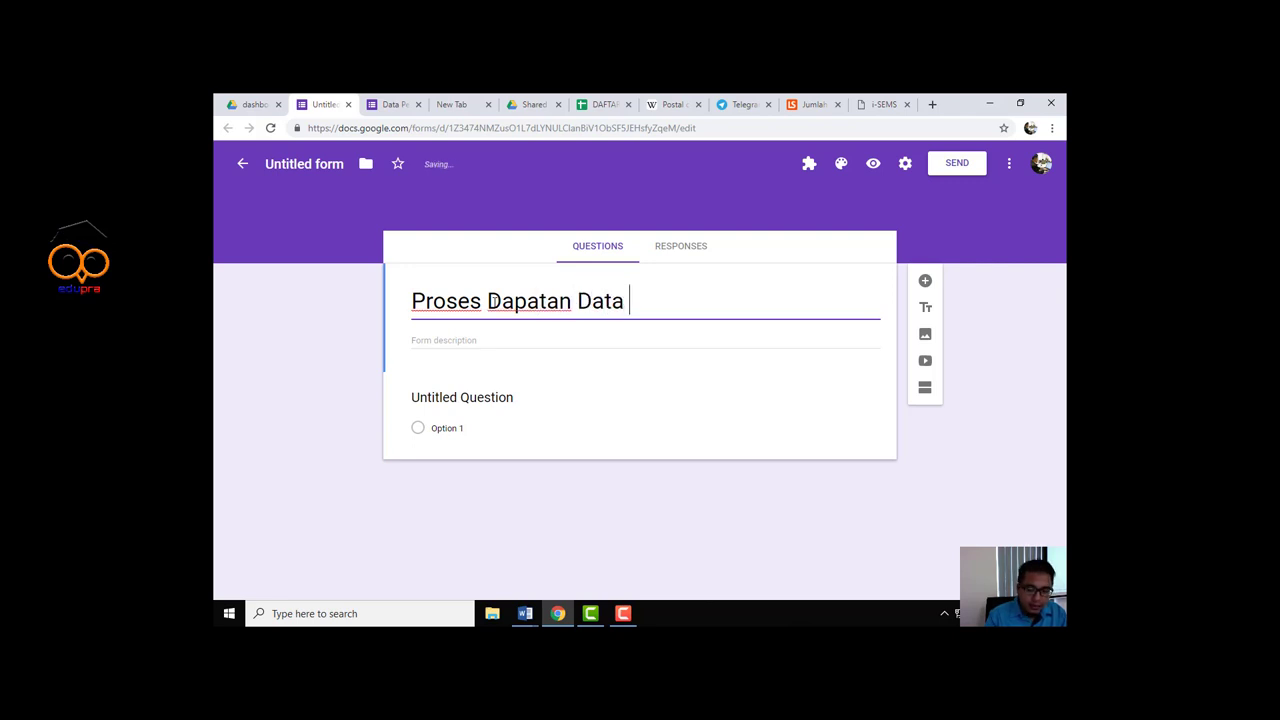
text(Lulusan P)
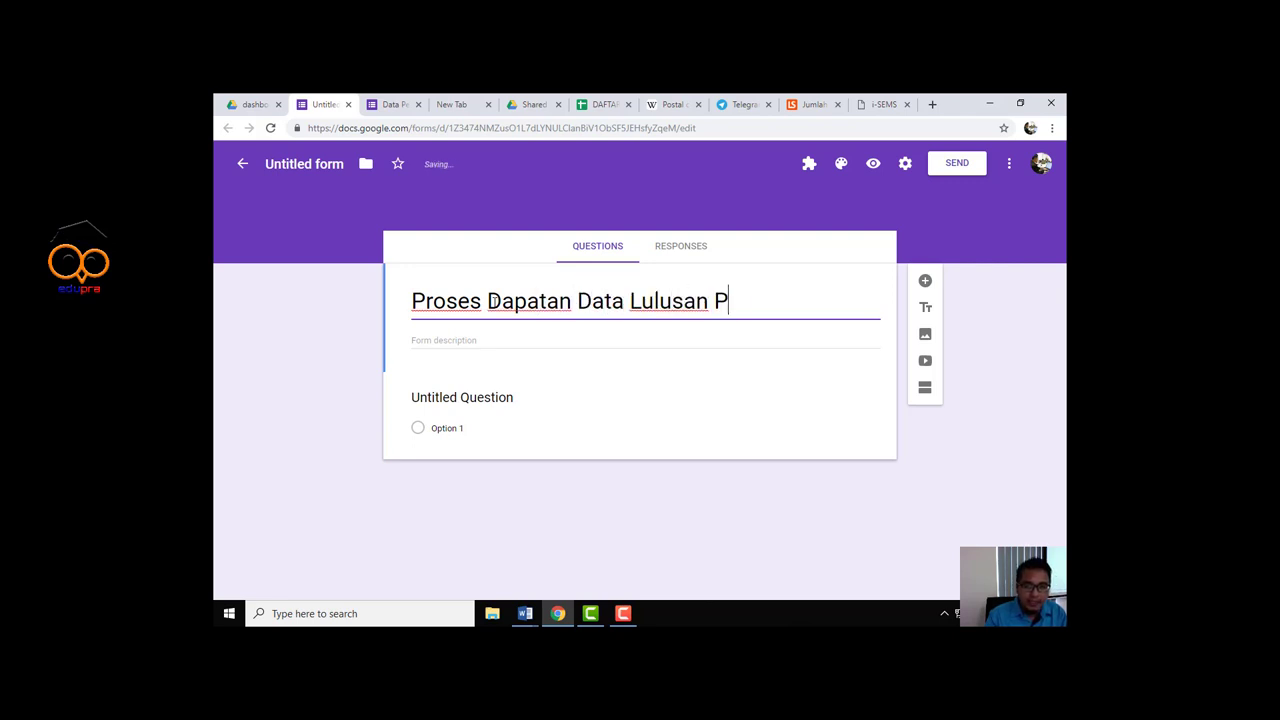
text(elajar)
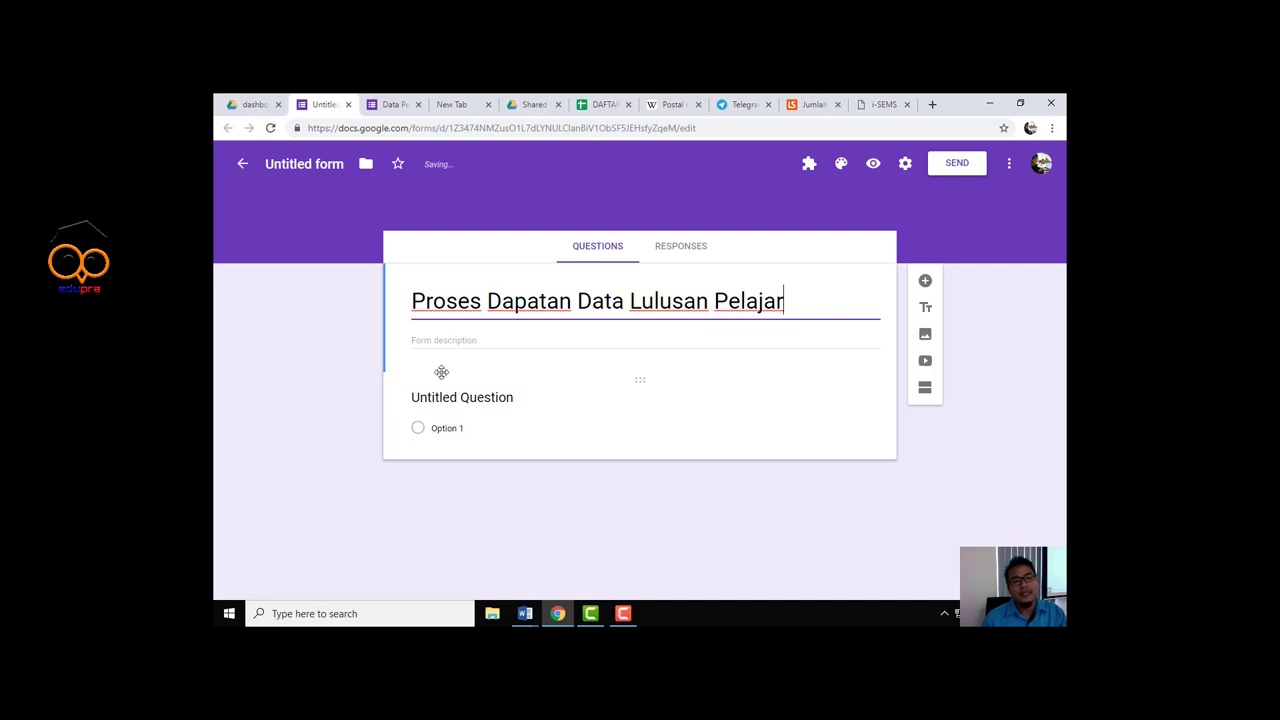
Give the form the description 'Sila masukkan data seperti yang dimaklumkan'
click(447, 341)
text(S)
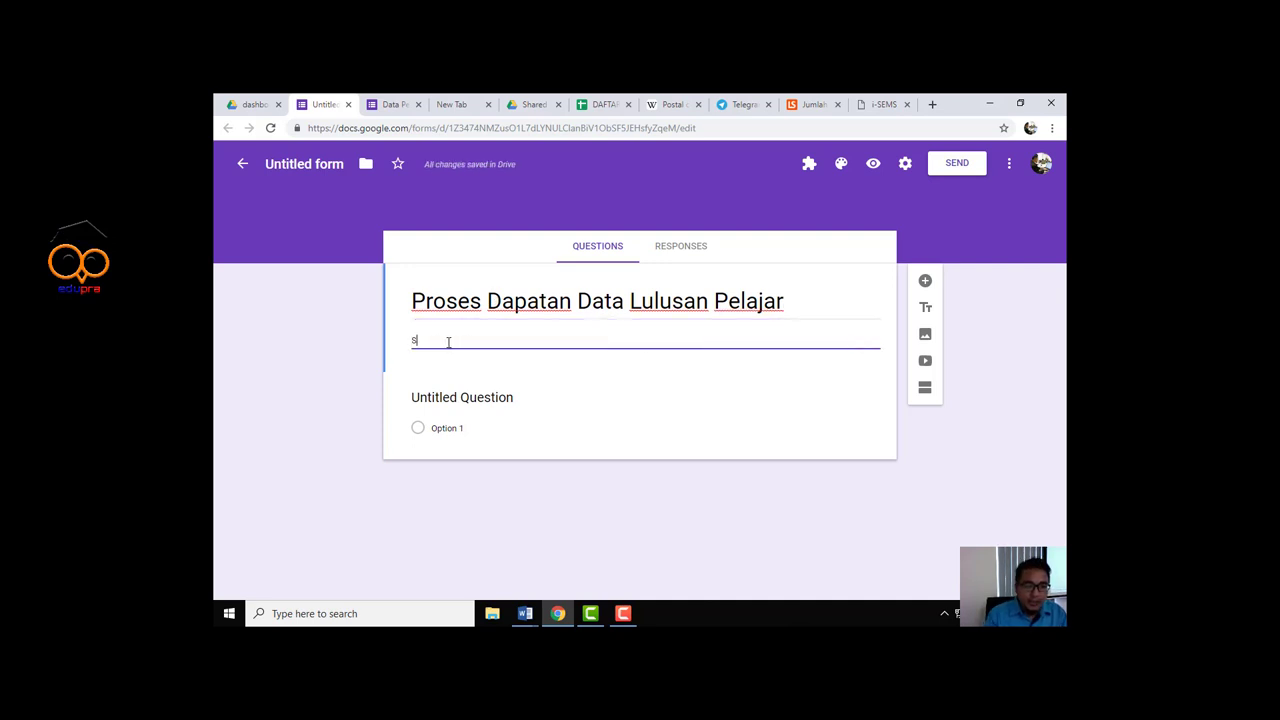
text(ila masukkan)
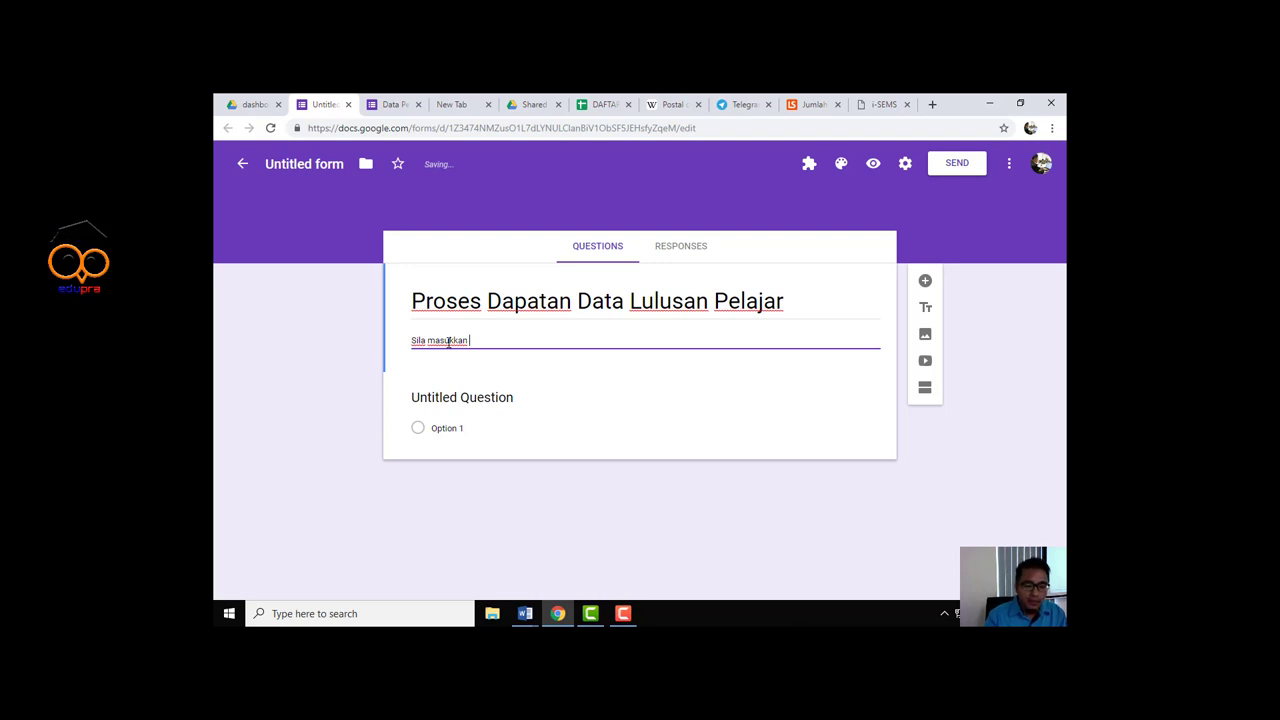
text( data s)
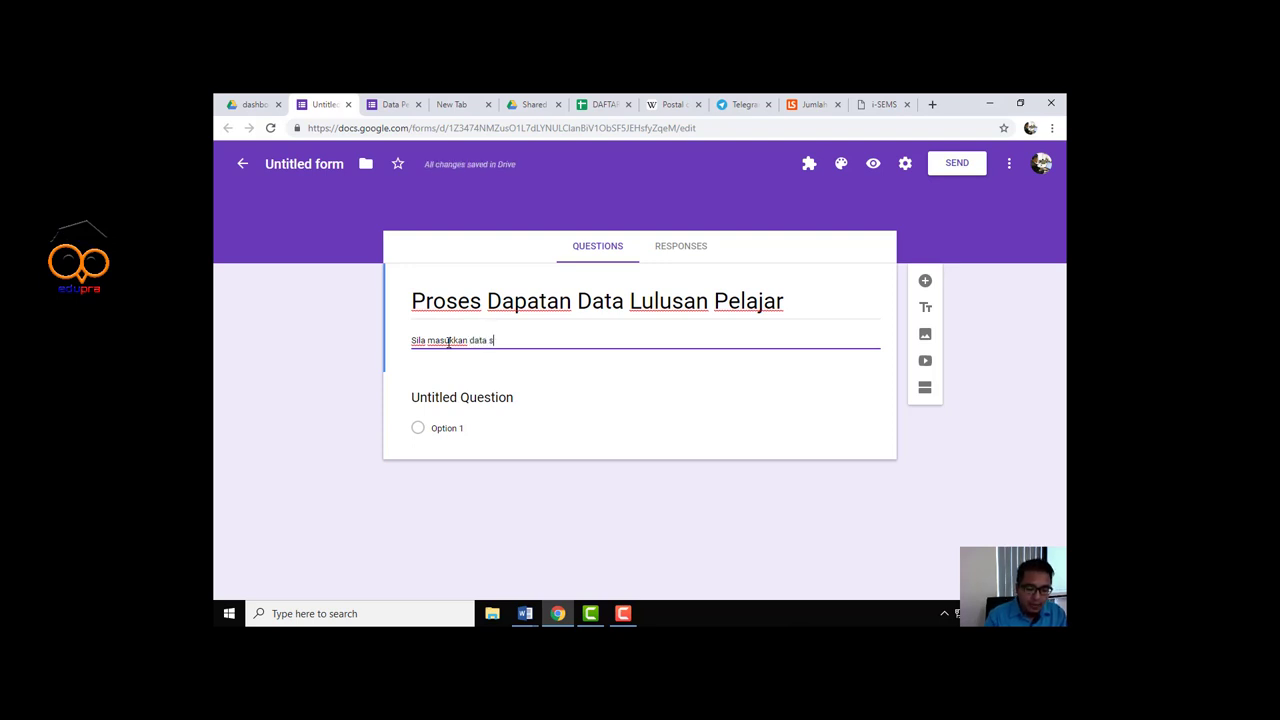
text(eperti yang)
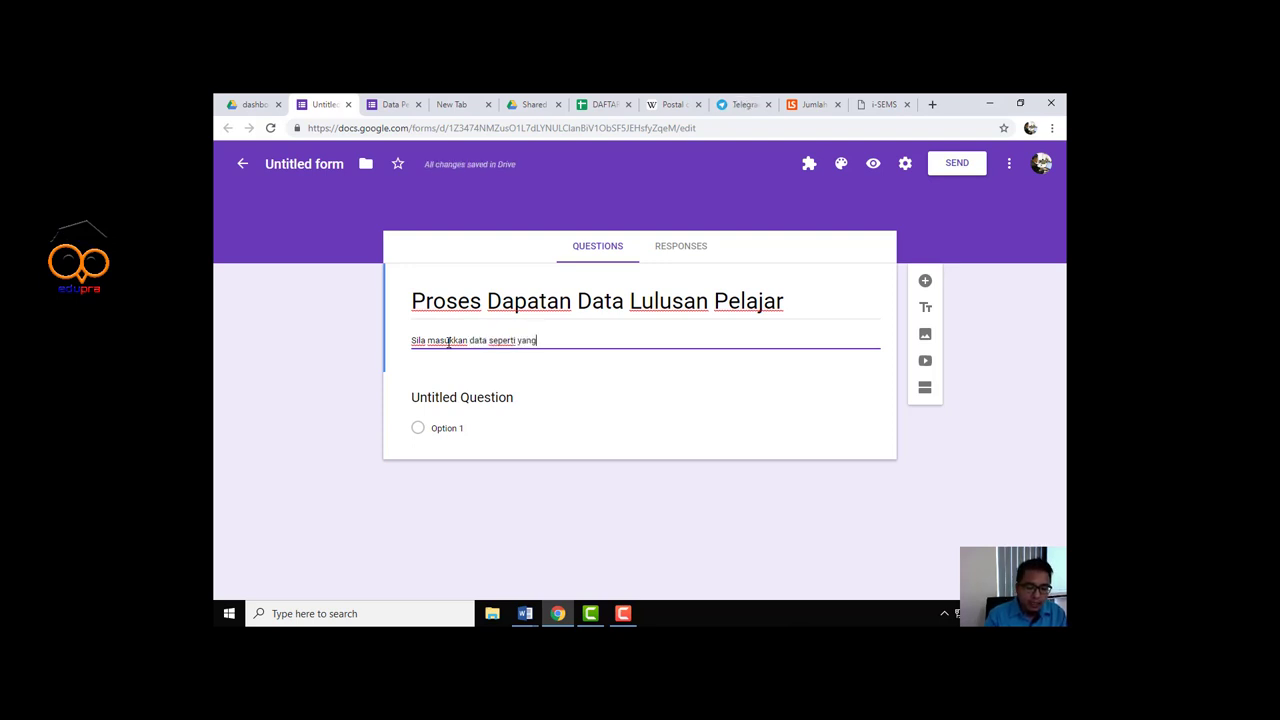
text( dimaklumkan)
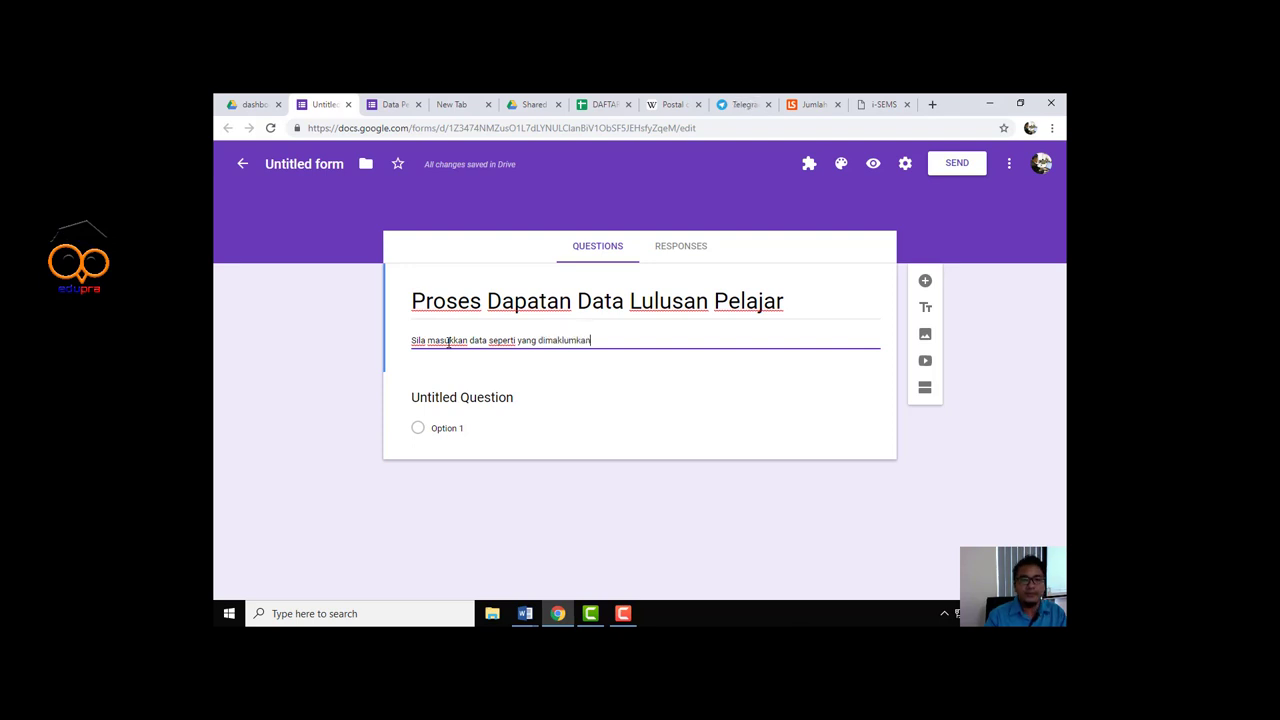
click(319, 433)
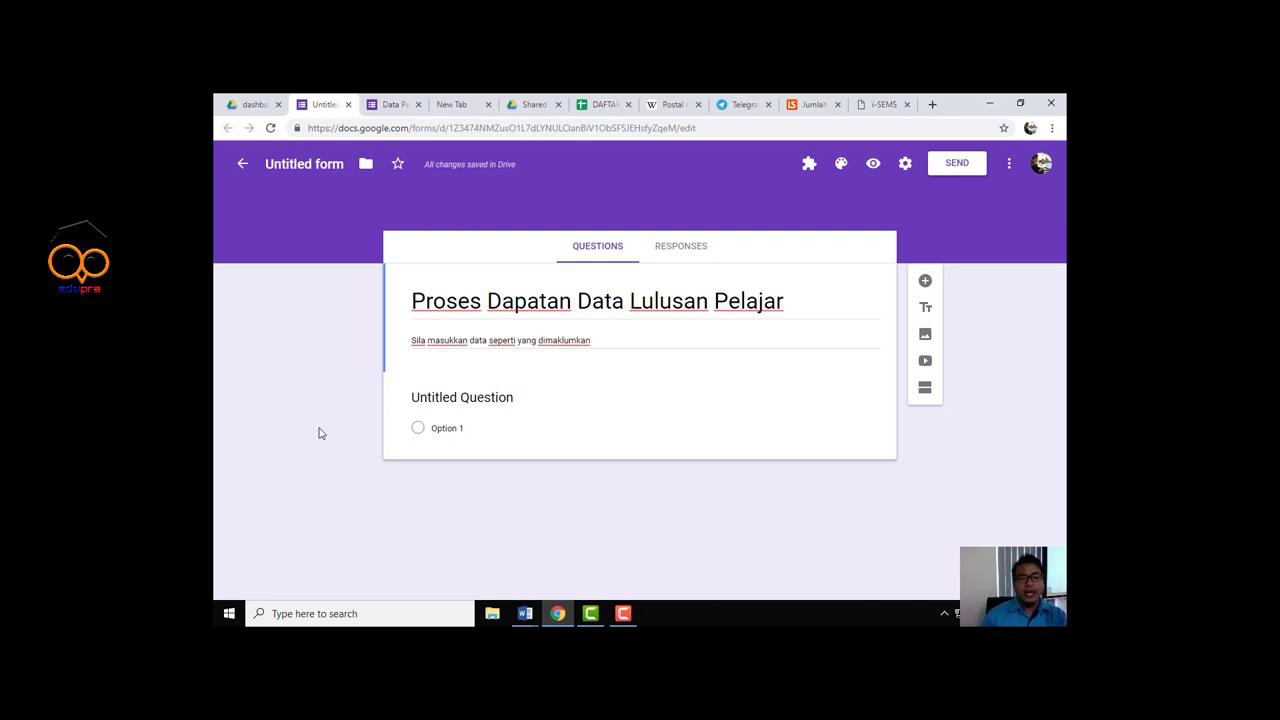
Keep the first question as multiple choice, toggling Required on and back off
click(519, 405)
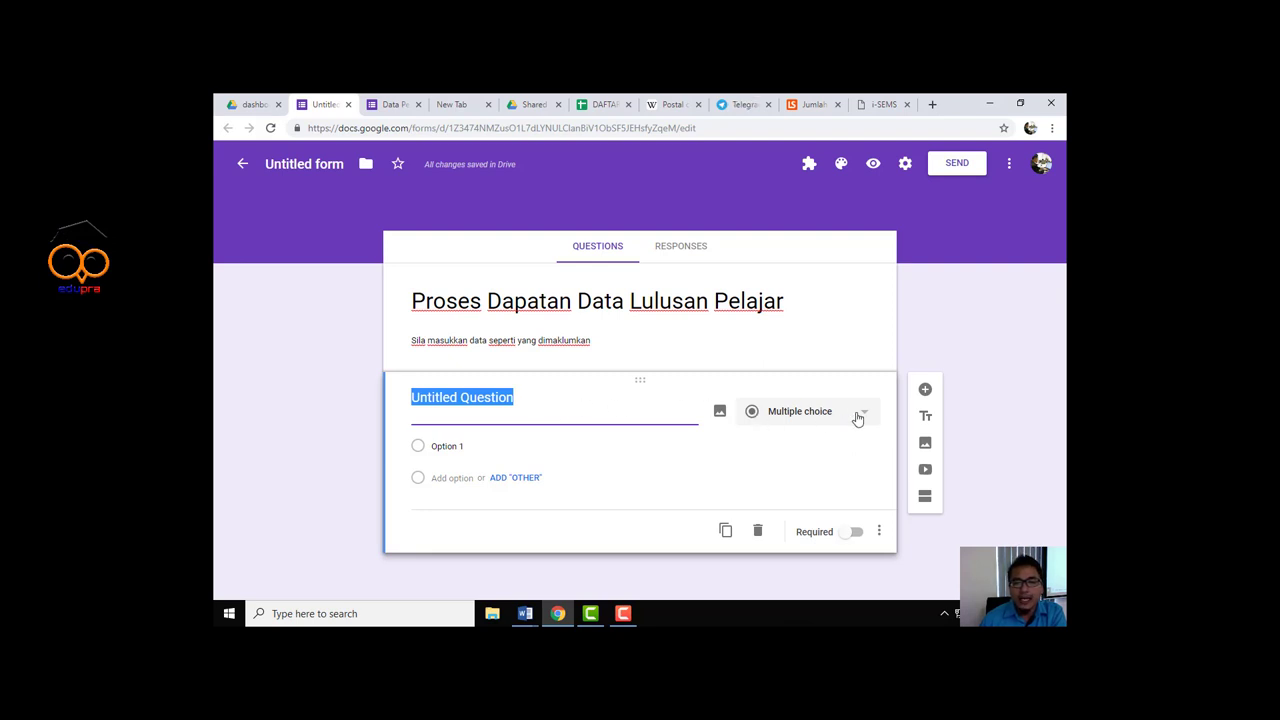
click(857, 418)
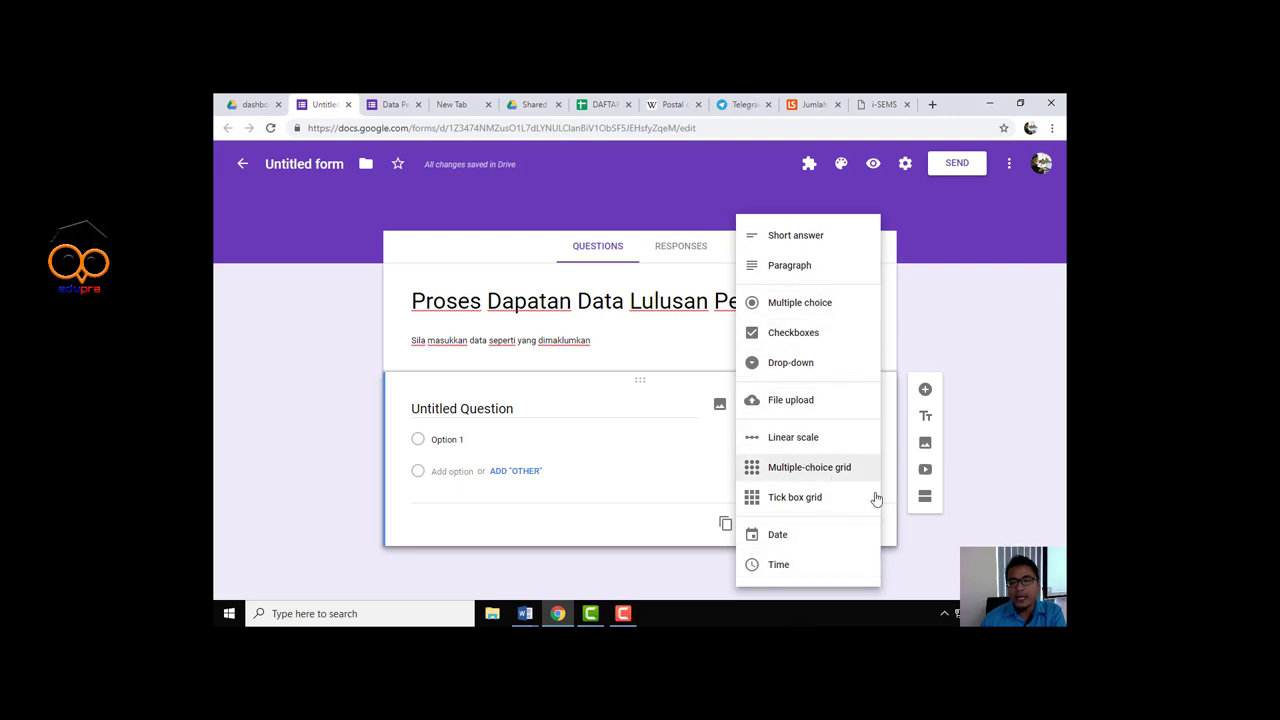
click(953, 572)
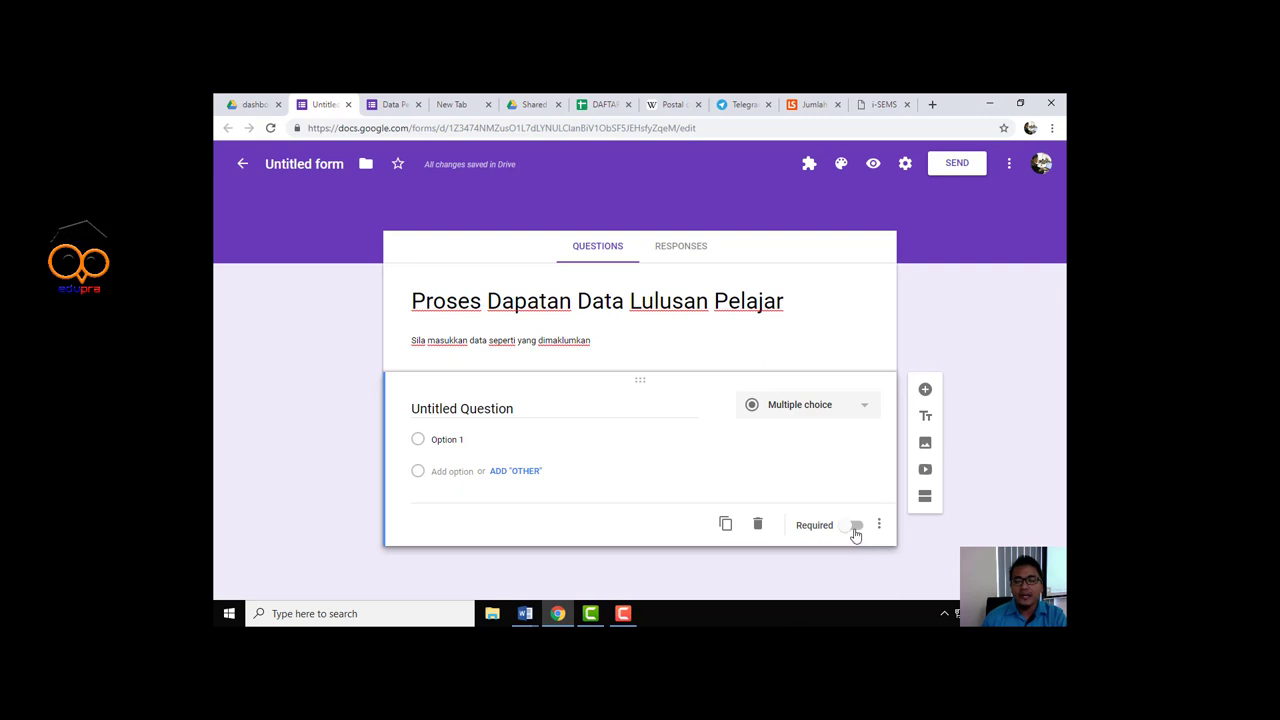
click(857, 533)
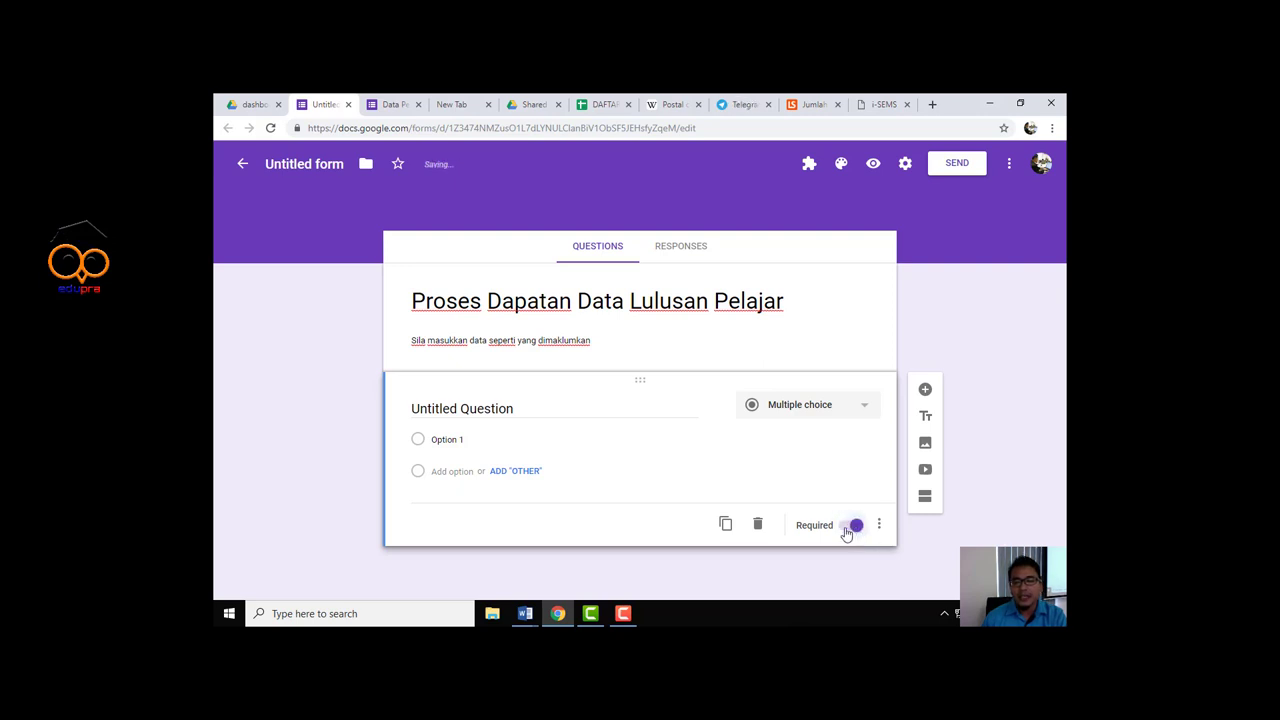
click(859, 535)
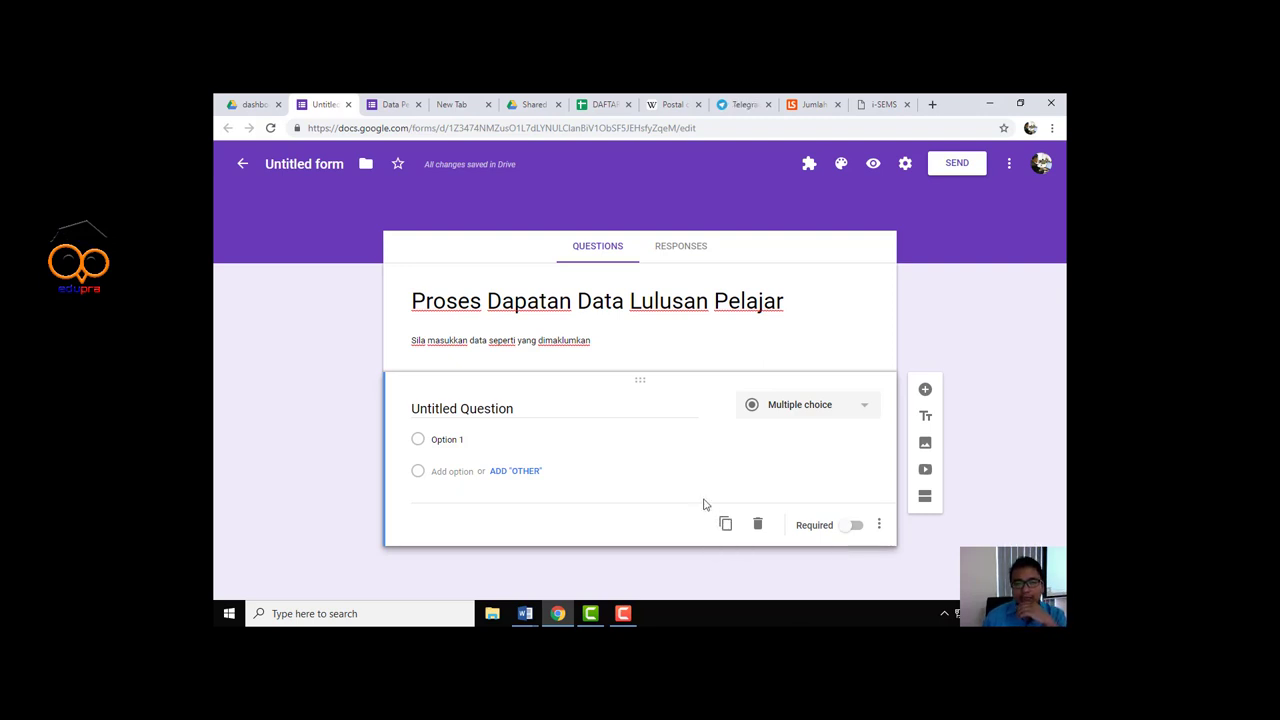
Leave the description field and expand the Untitled Question card for editing
triple_click(603, 341)
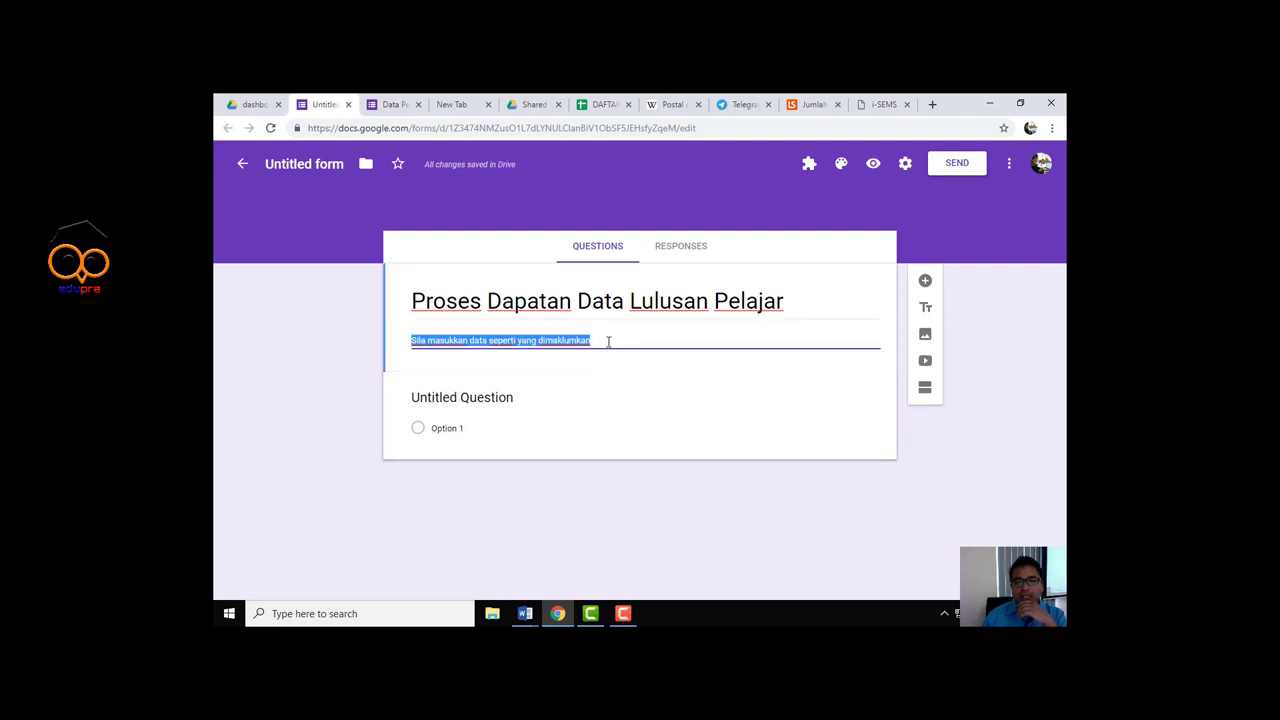
click(608, 341)
click(320, 385)
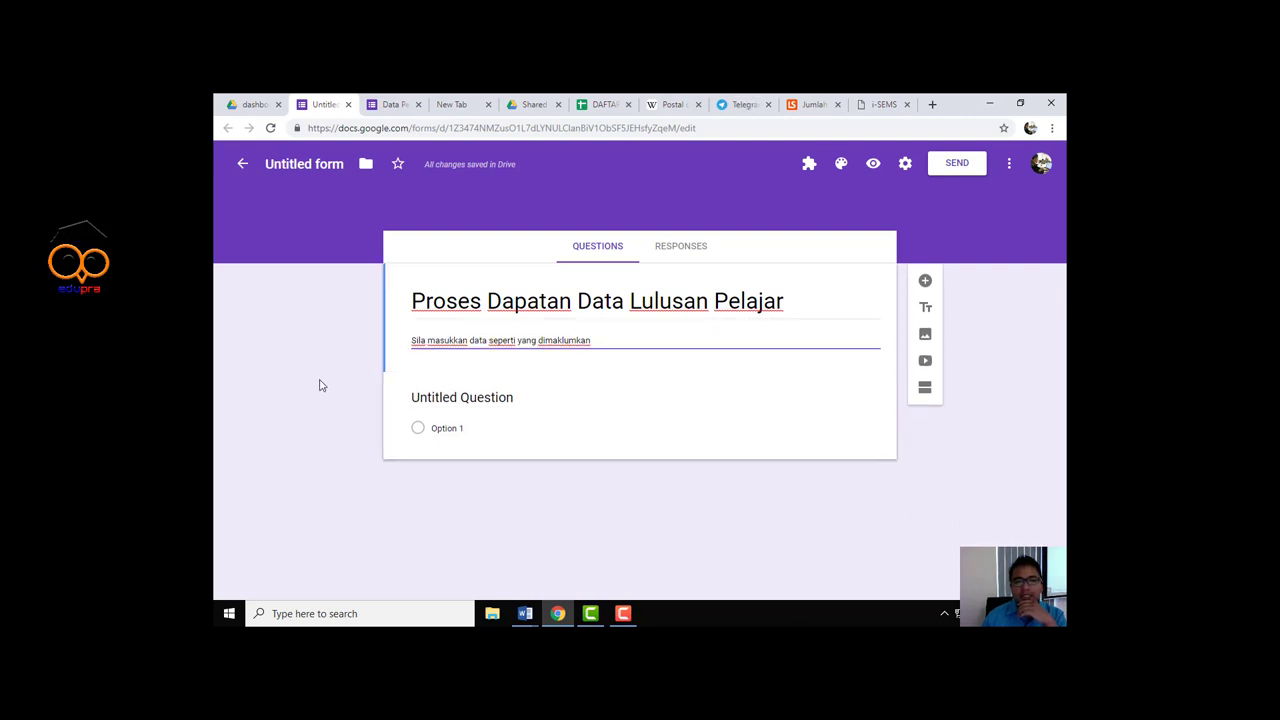
click(499, 431)
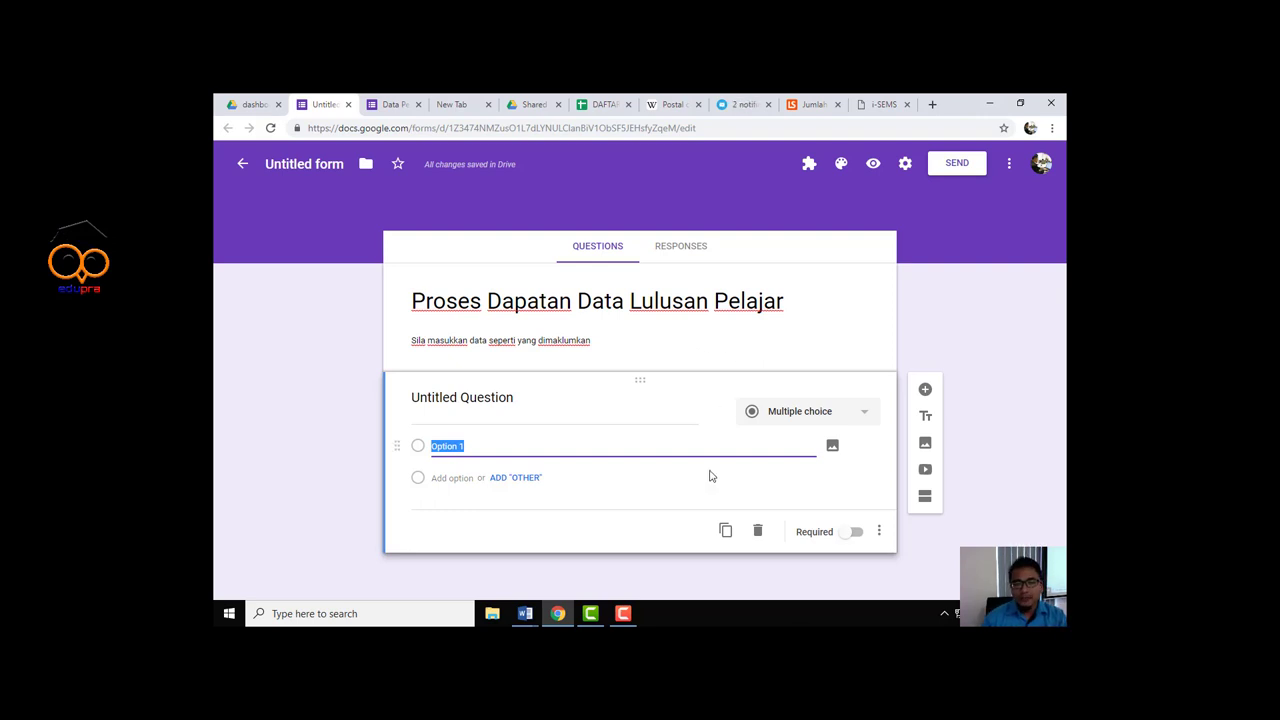
mouse_move(925, 469)
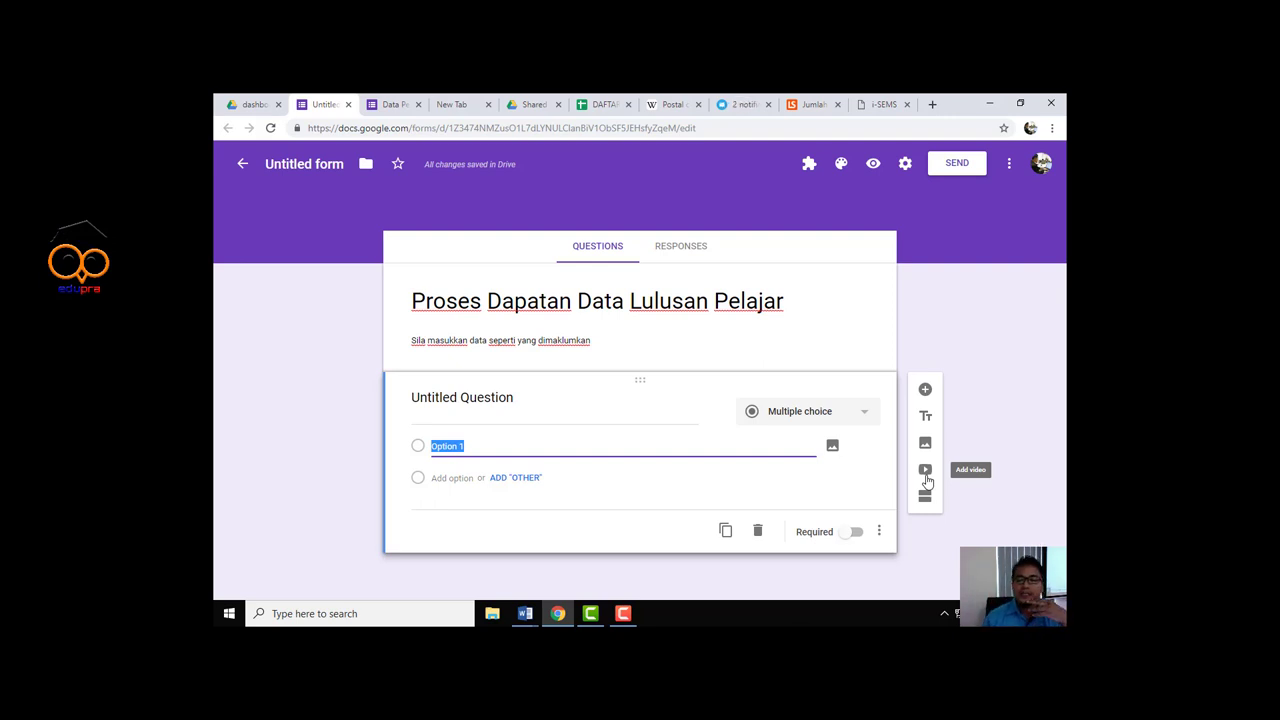
Look at the Add video picker's URL and Video search tabs, then close it unused
click(926, 478)
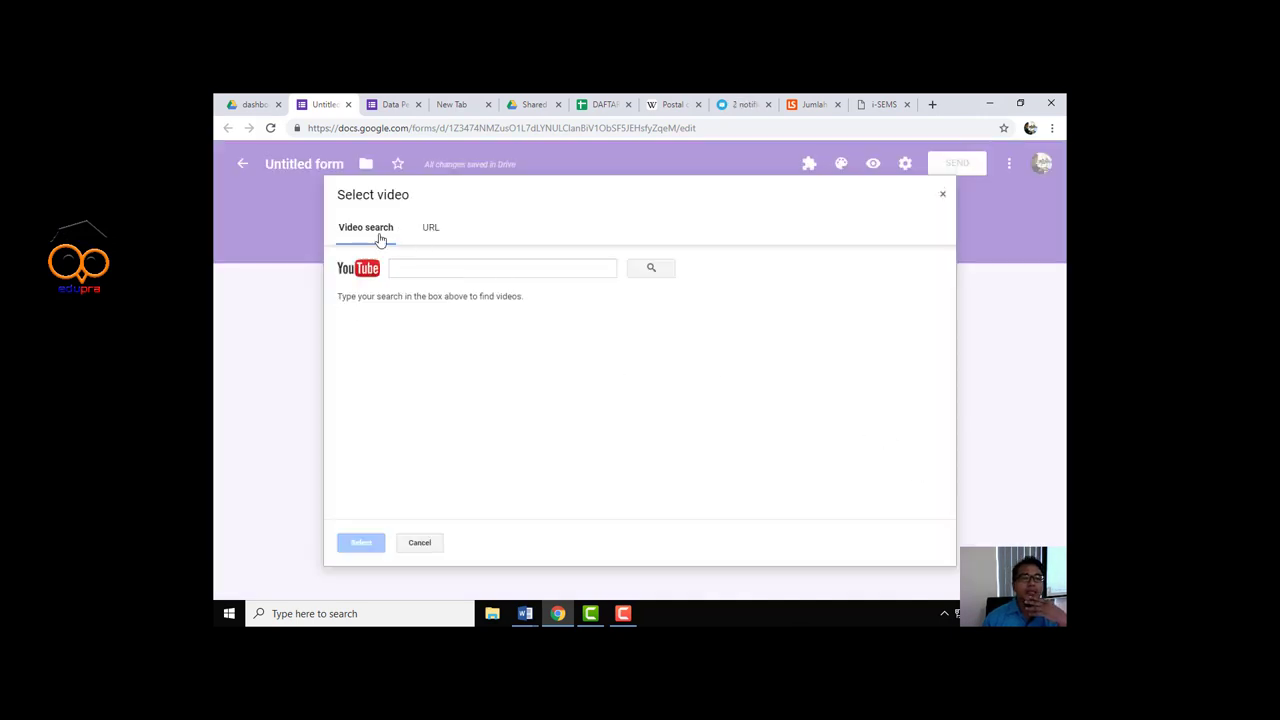
click(434, 232)
click(374, 232)
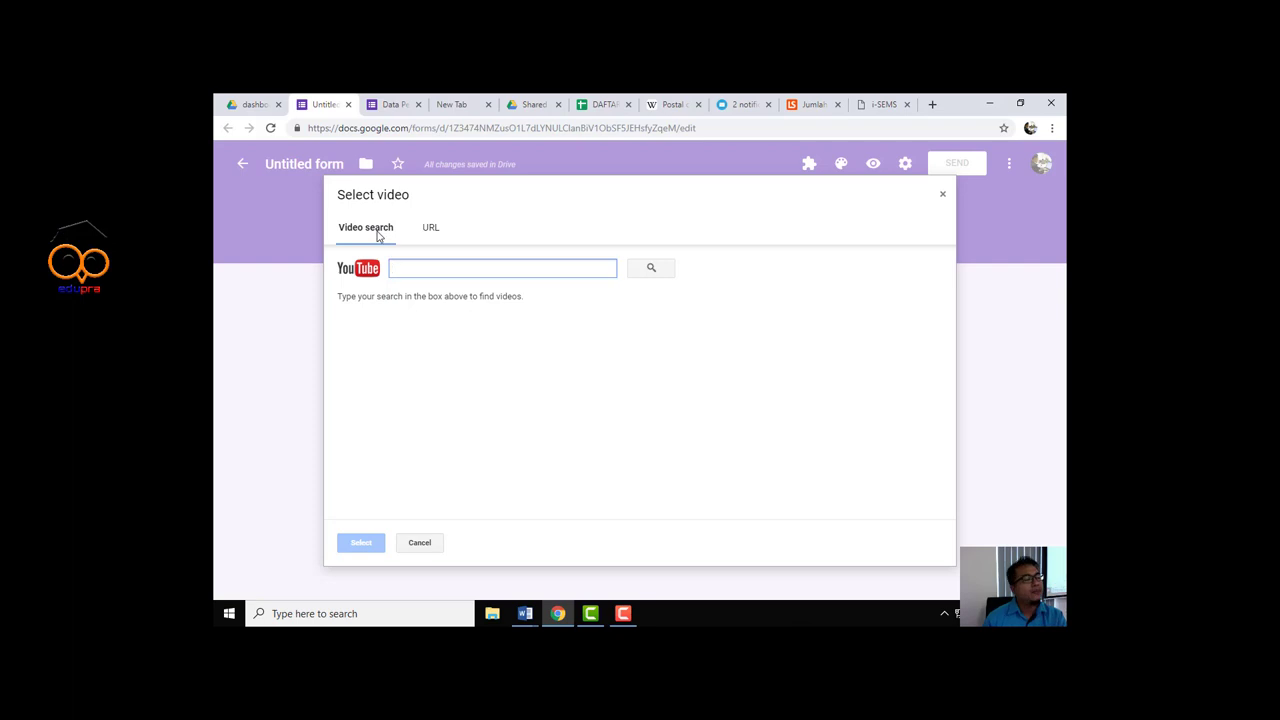
click(422, 546)
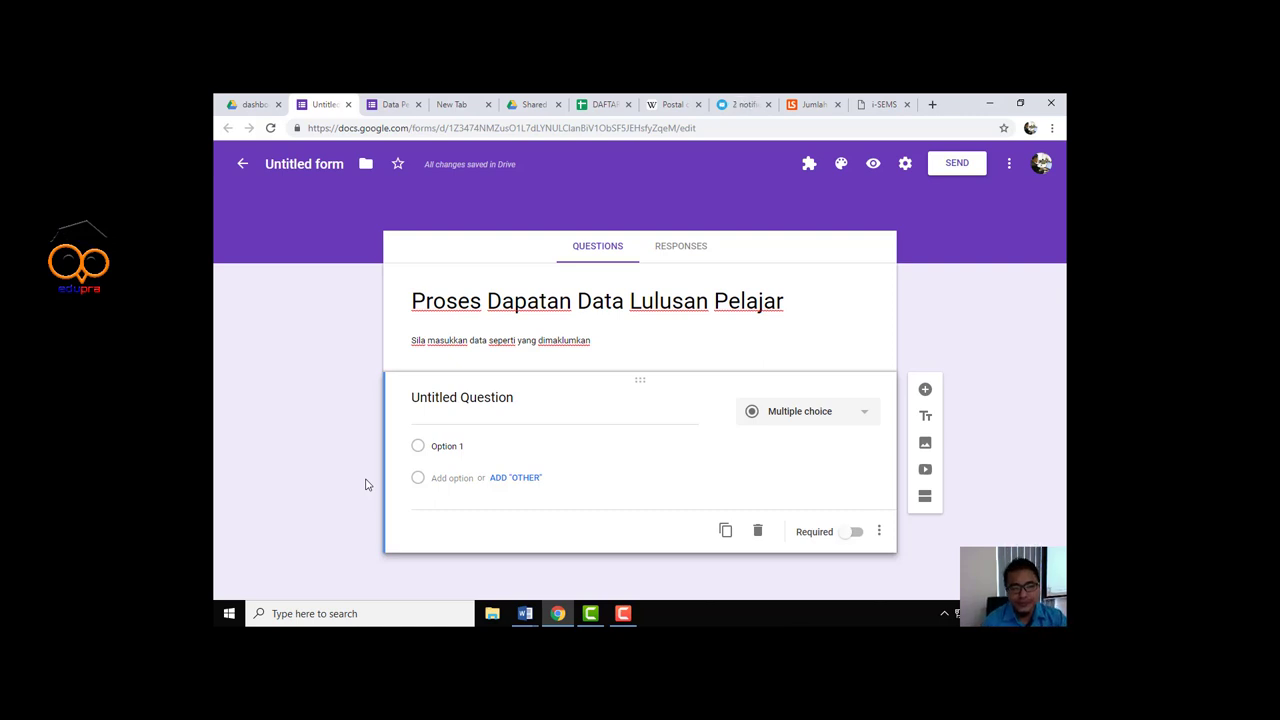
click(528, 616)
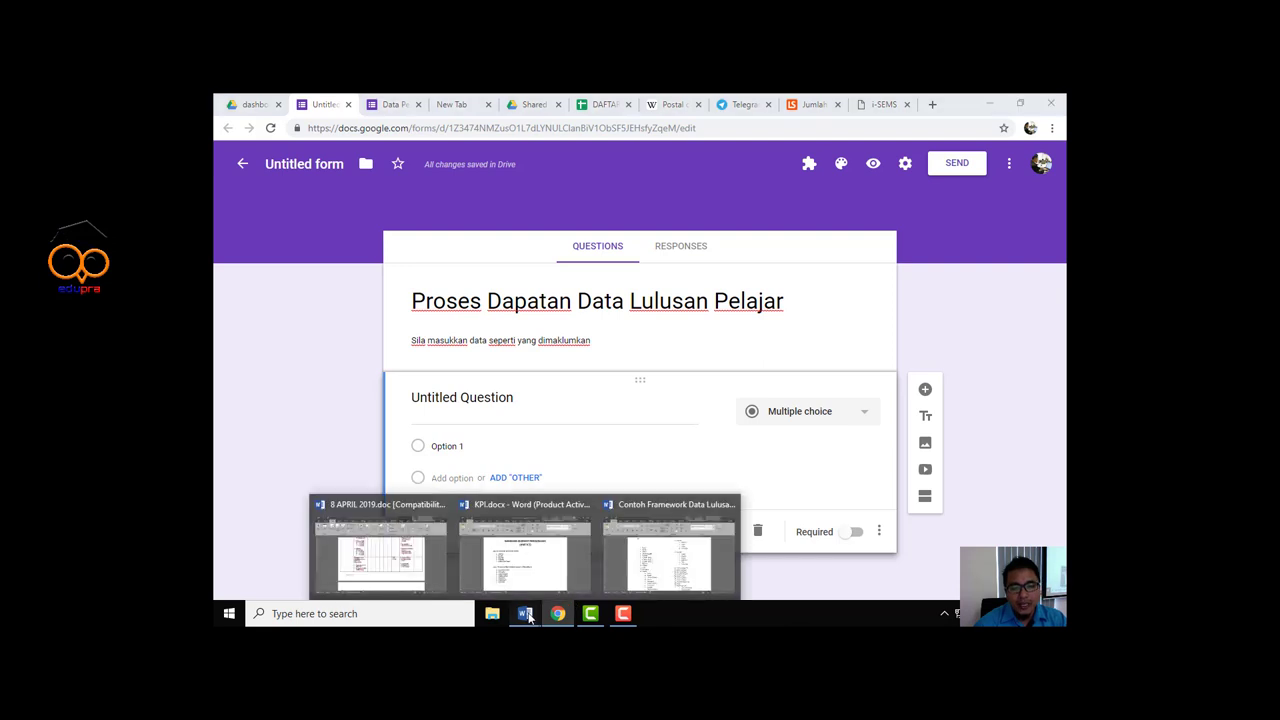
click(673, 568)
scroll(643, 351, up, 3)
scroll(602, 346, down, 3)
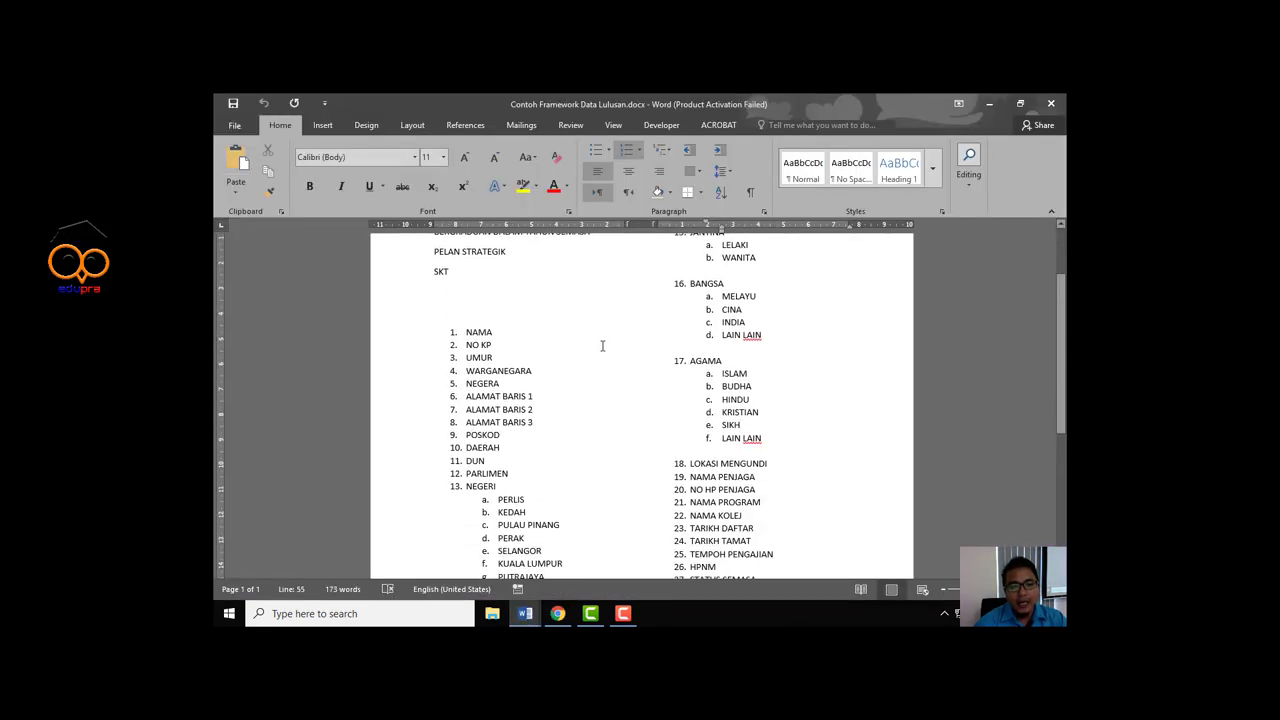
scroll(602, 346, down, 1)
scroll(589, 347, down, 3)
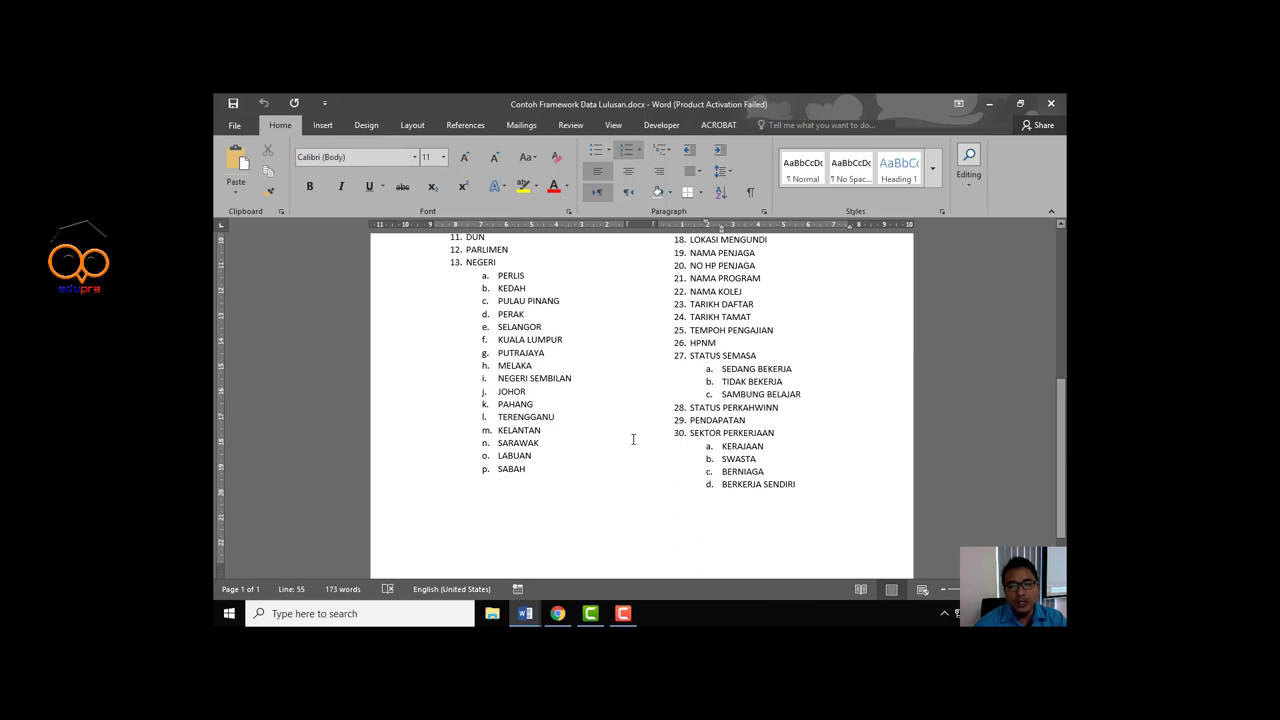
scroll(580, 434, up, 2)
scroll(580, 423, up, 1)
scroll(565, 420, up, 2)
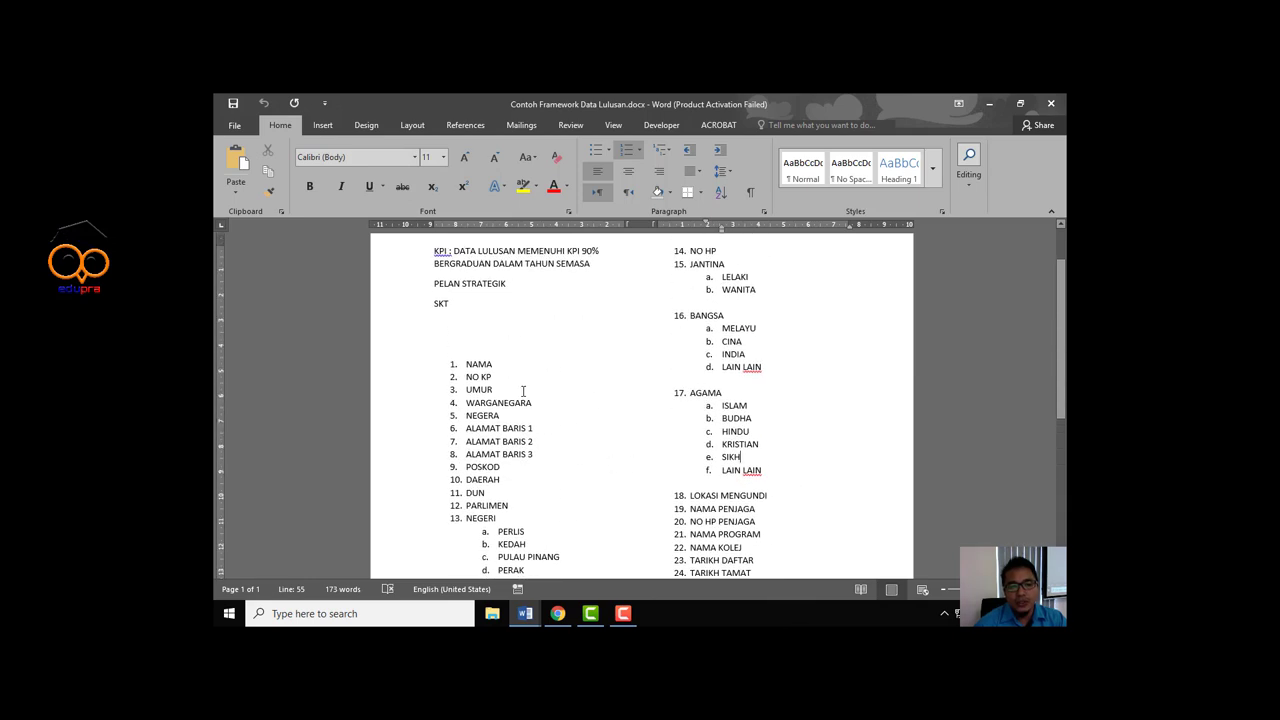
scroll(523, 391, down, 2)
scroll(531, 411, down, 1)
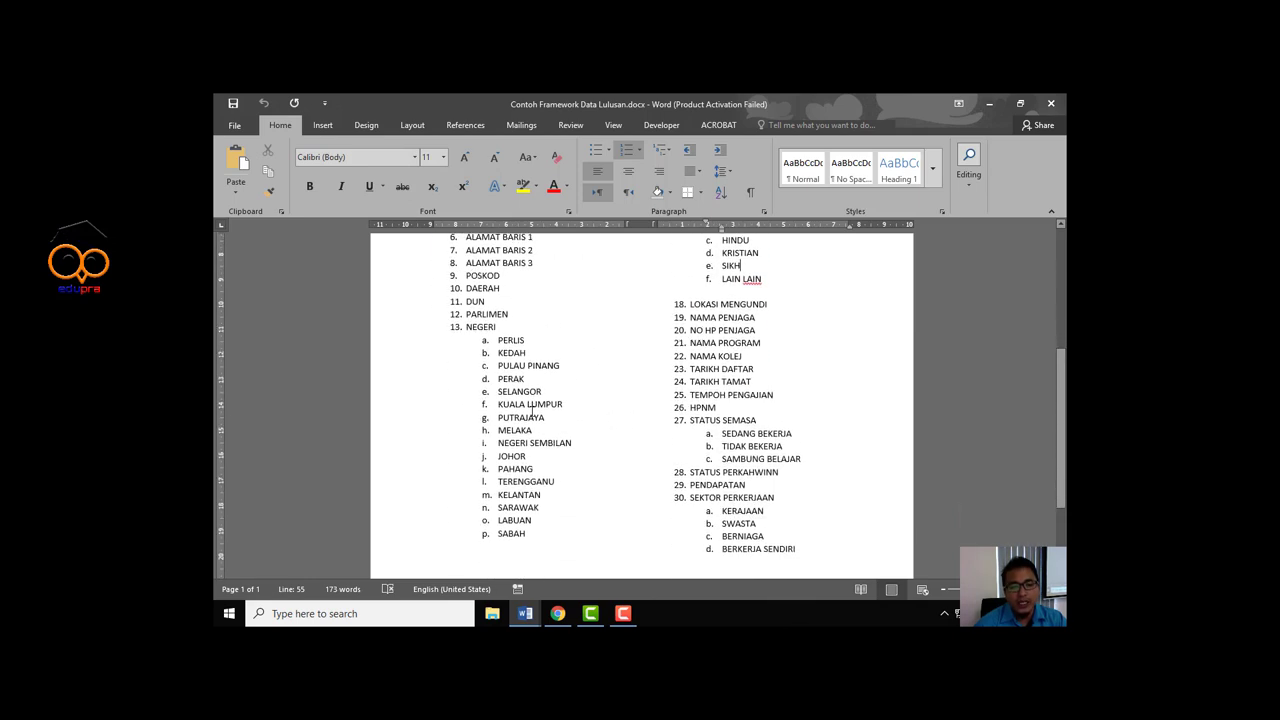
scroll(536, 411, up, 2)
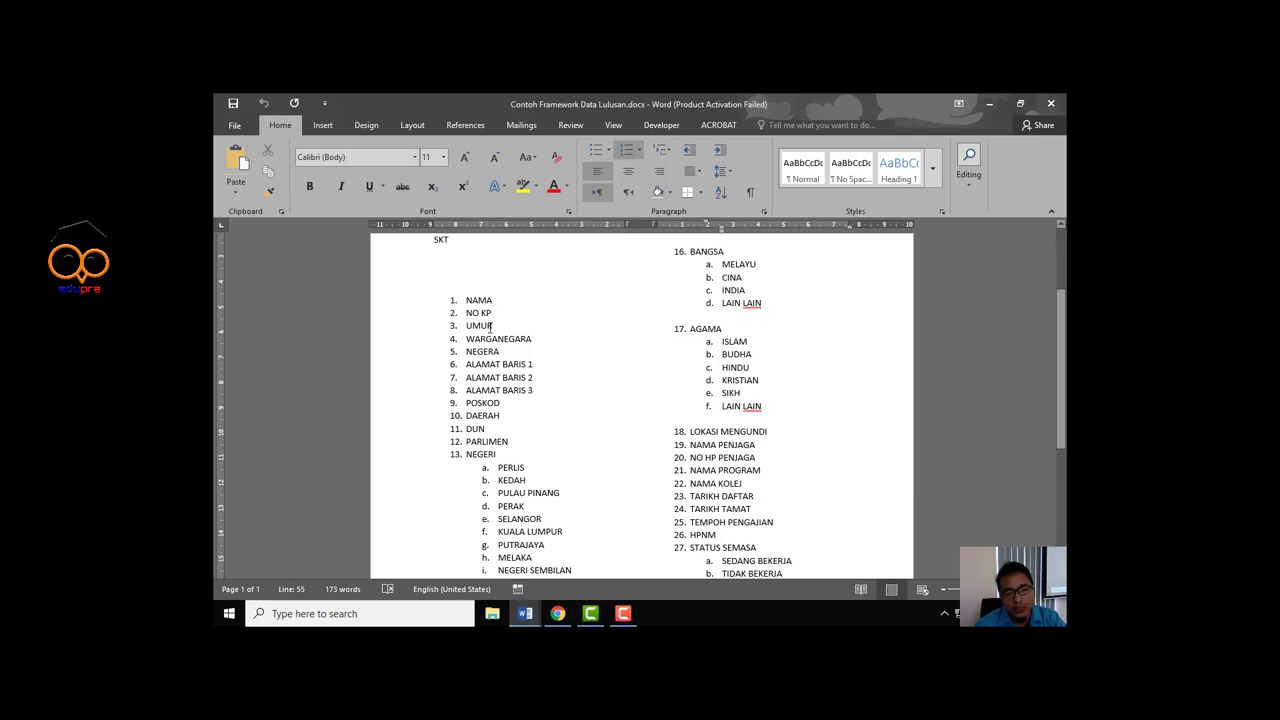
mouse_move(525, 613)
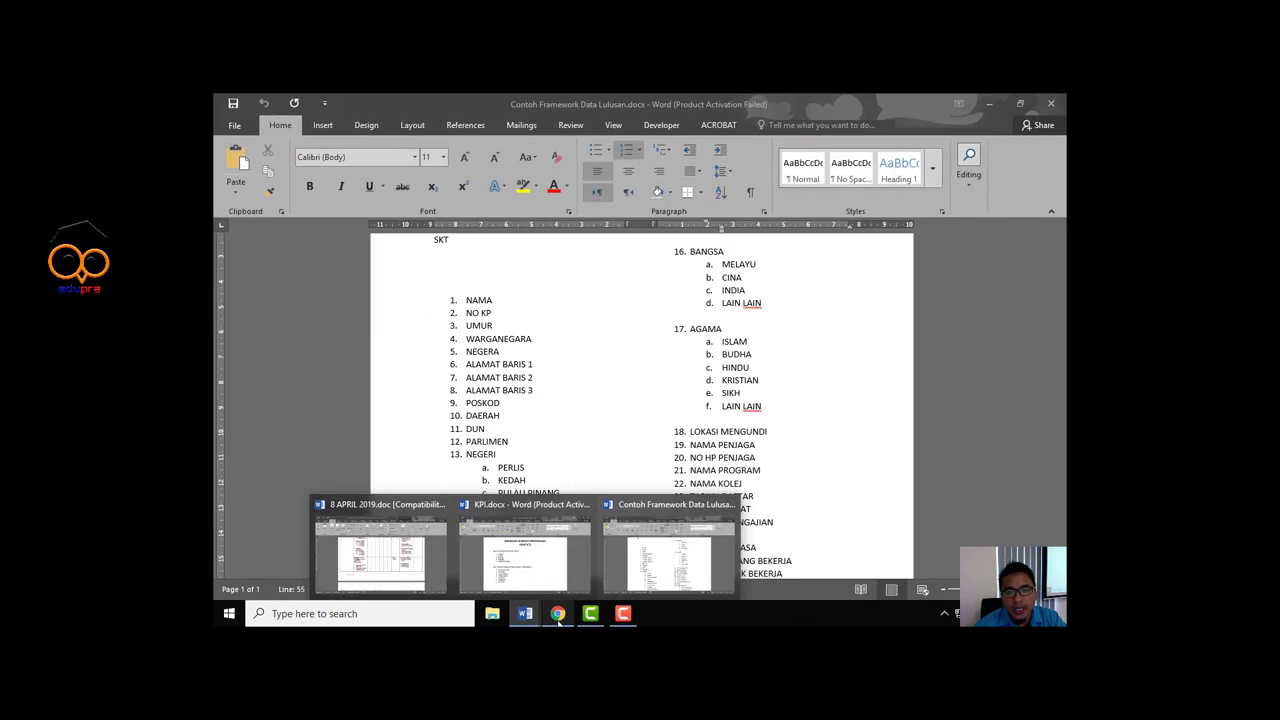
click(557, 613)
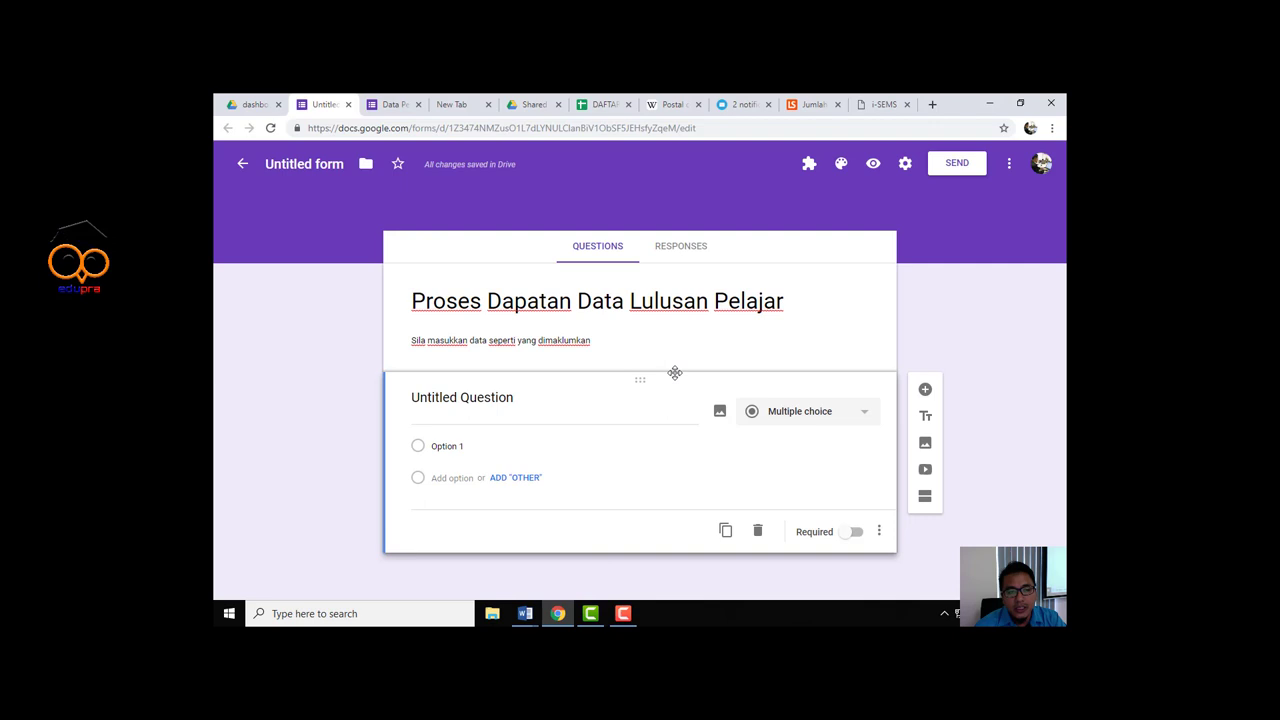
Rename the Untitled Question to 'Nama'
click(460, 417)
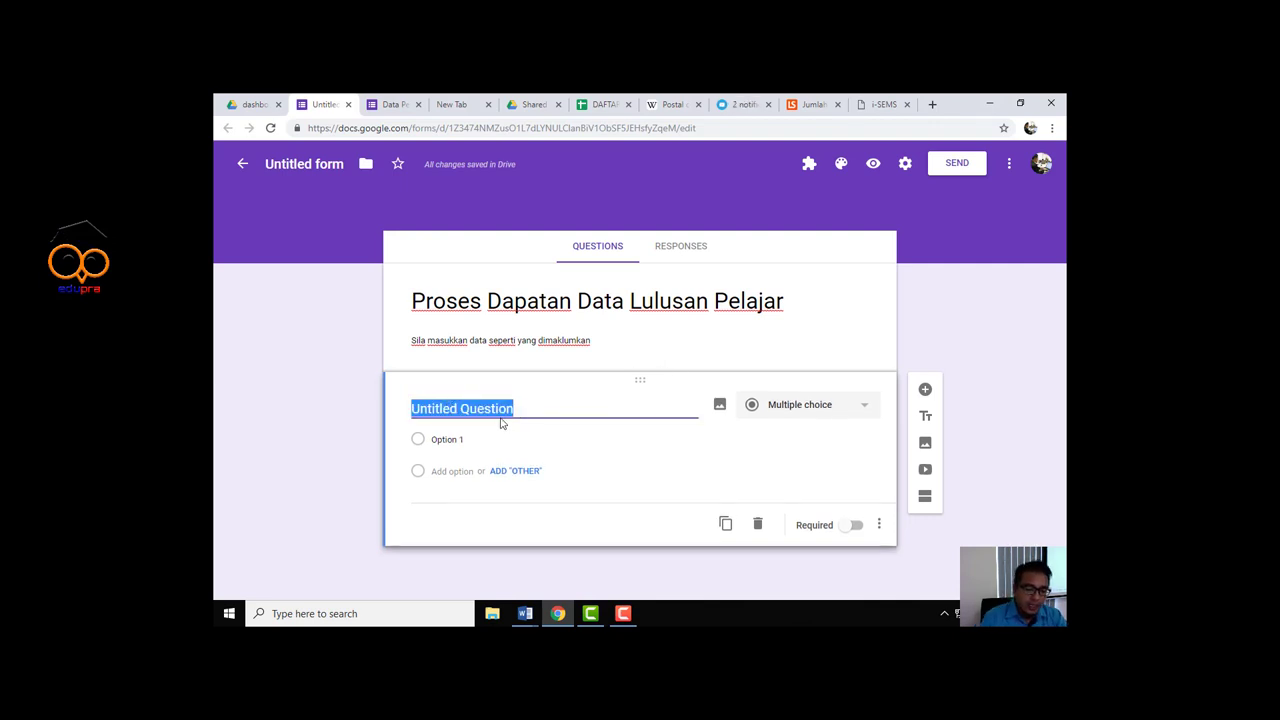
text(Nama)
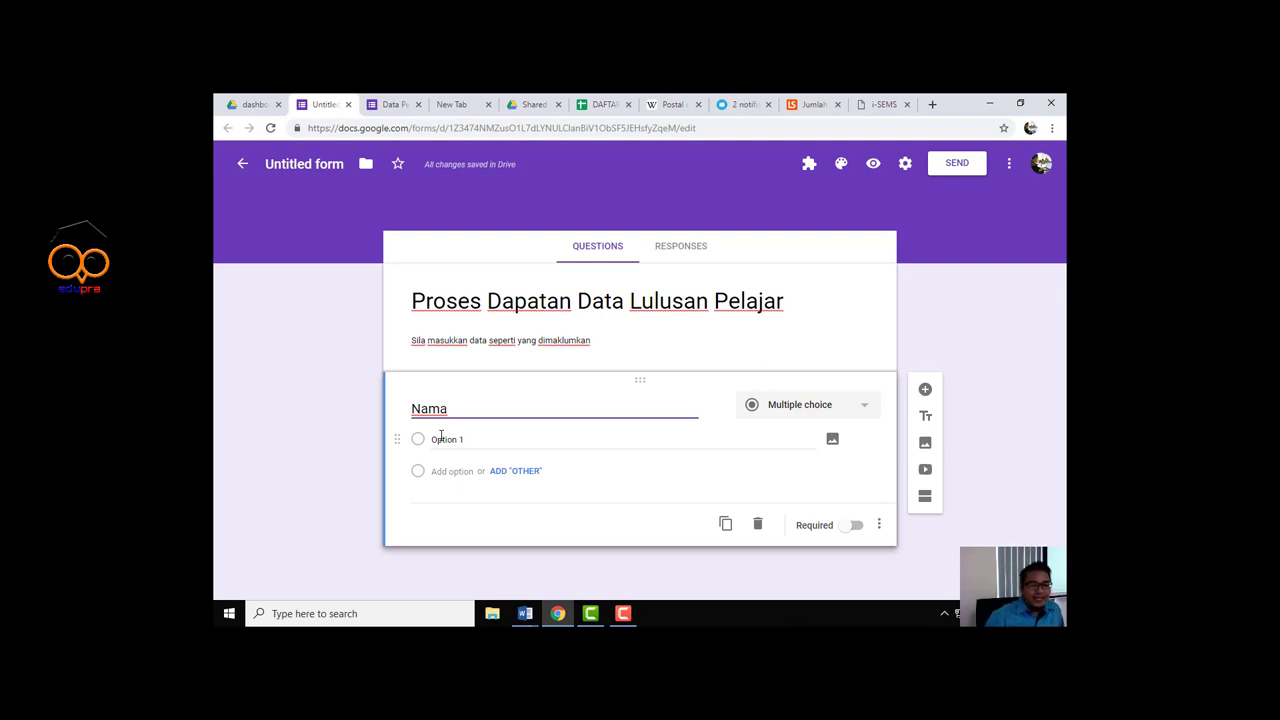
mouse_move(525, 613)
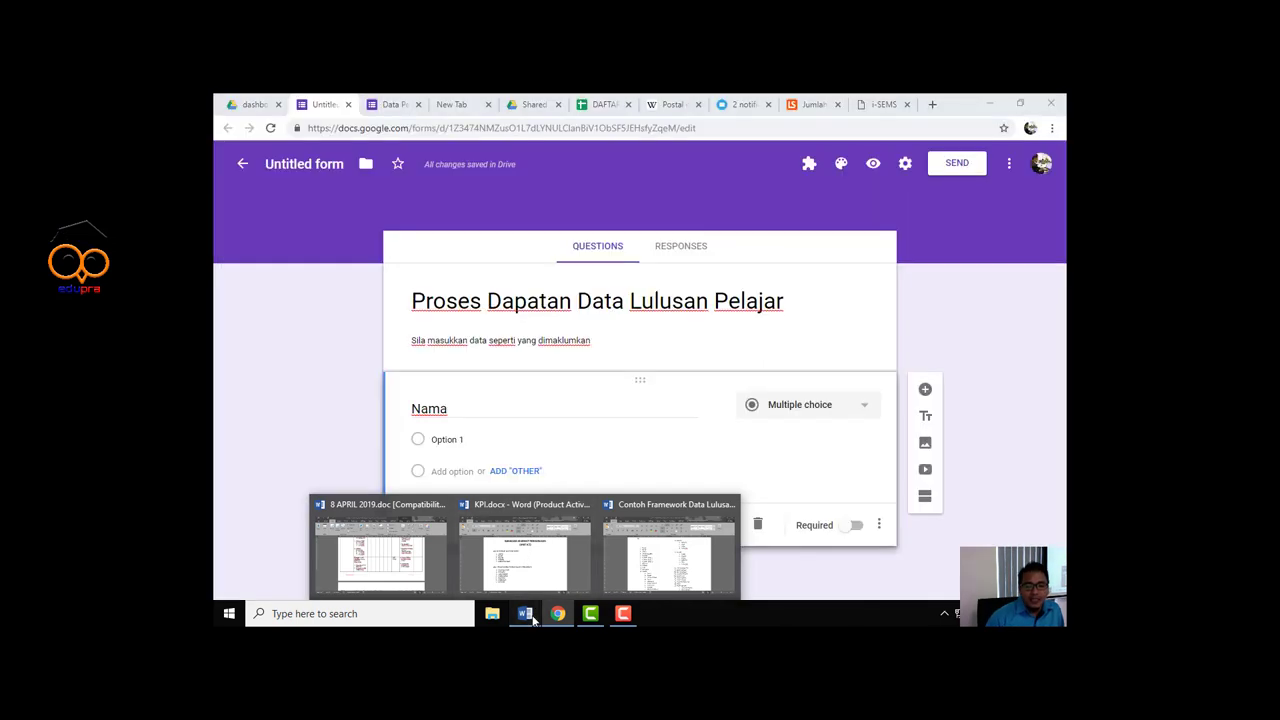
click(659, 548)
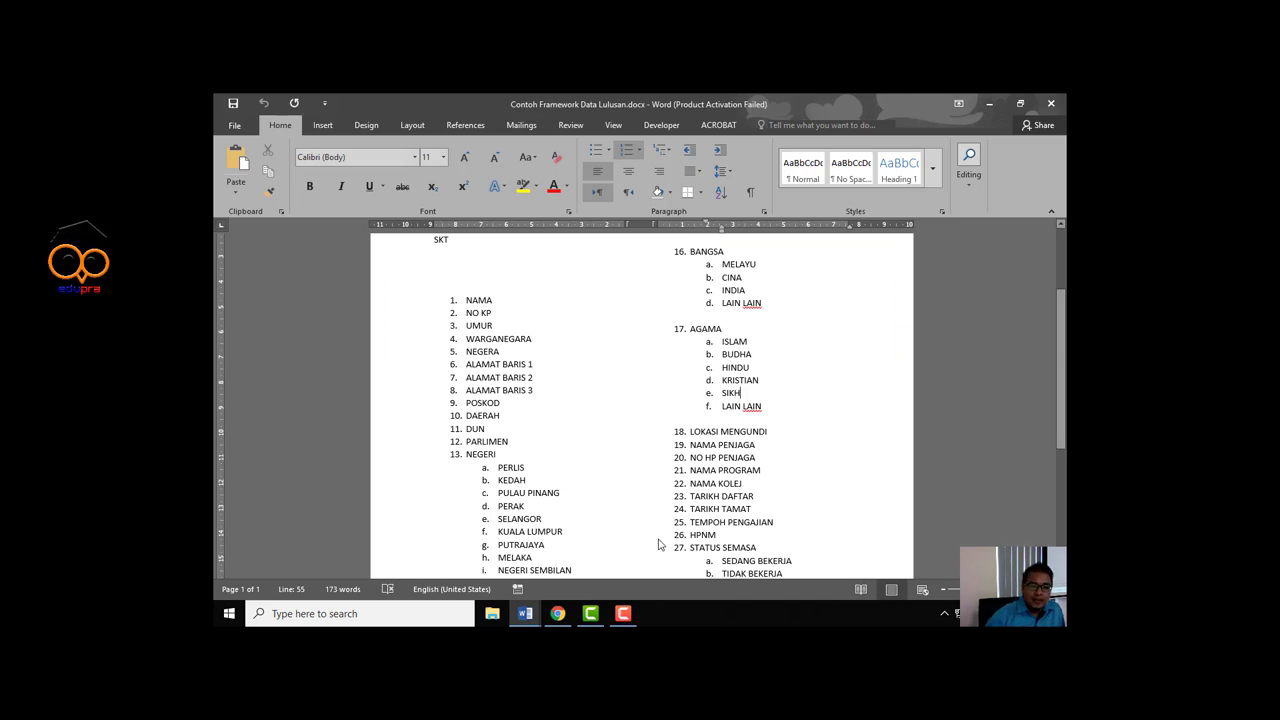
scroll(495, 333, down, 3)
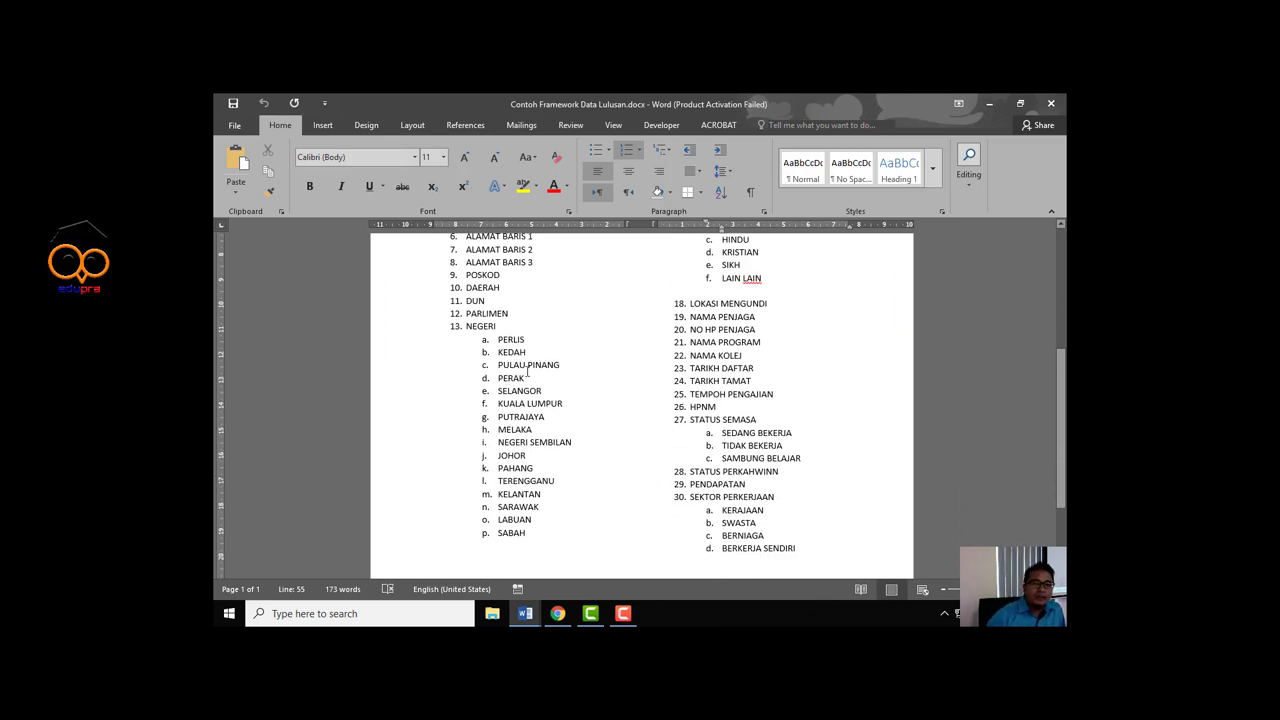
scroll(527, 372, up, 2)
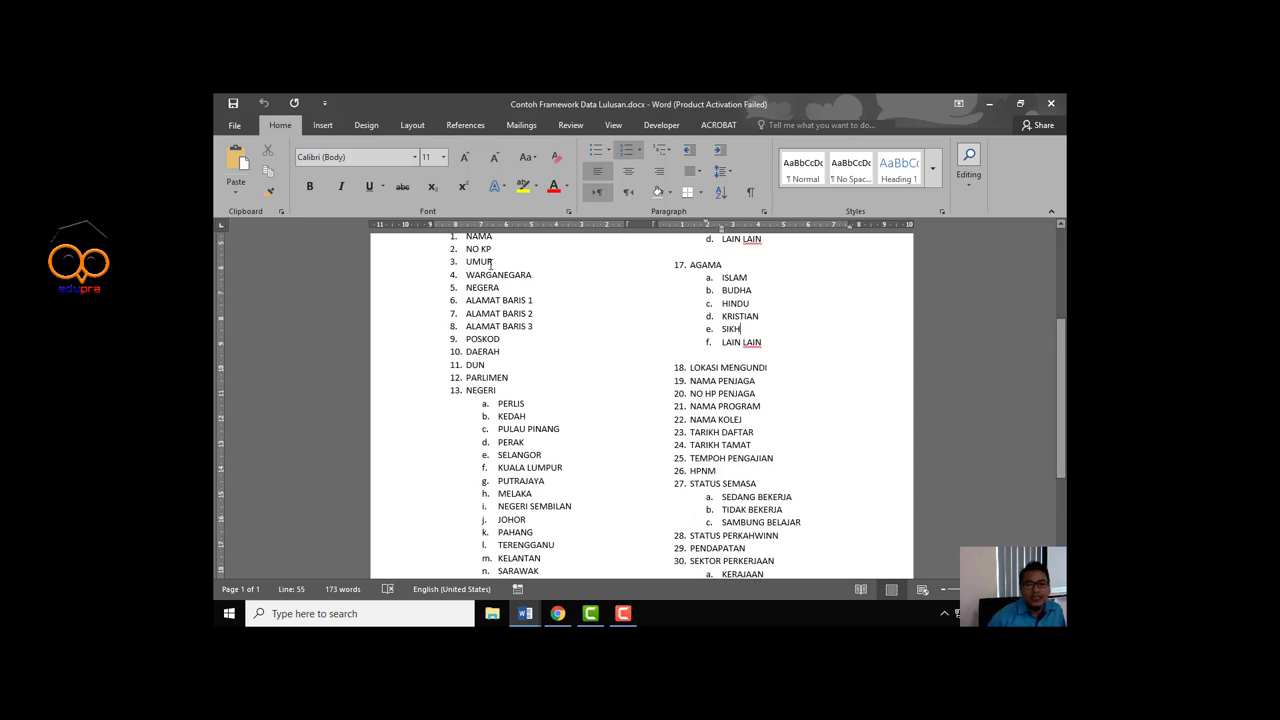
scroll(496, 275, down, 3)
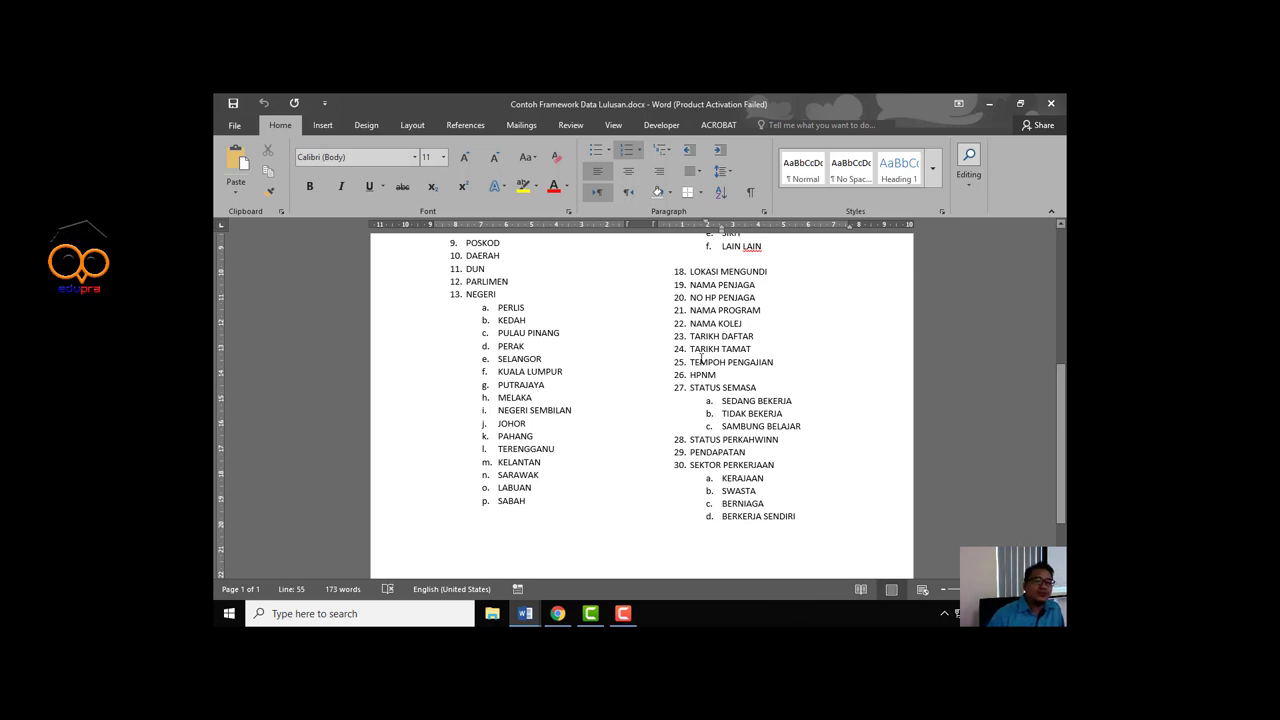
scroll(700, 357, up, 2)
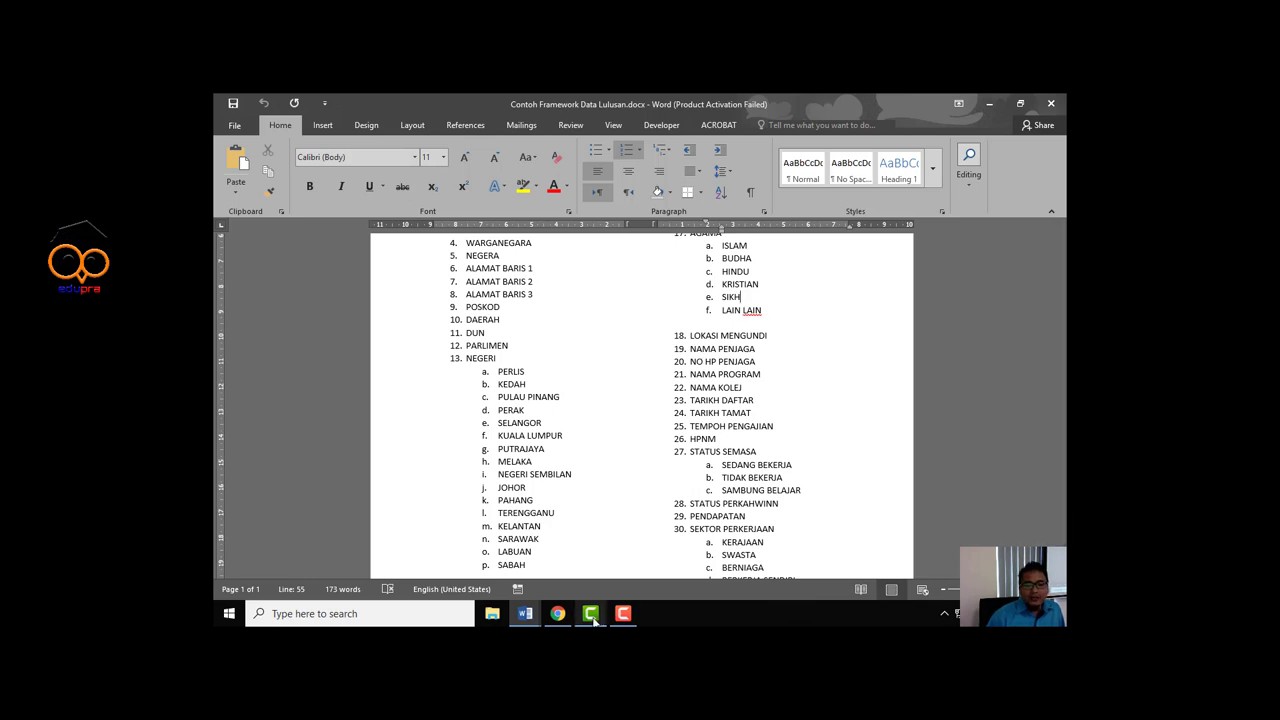
mouse_move(590, 613)
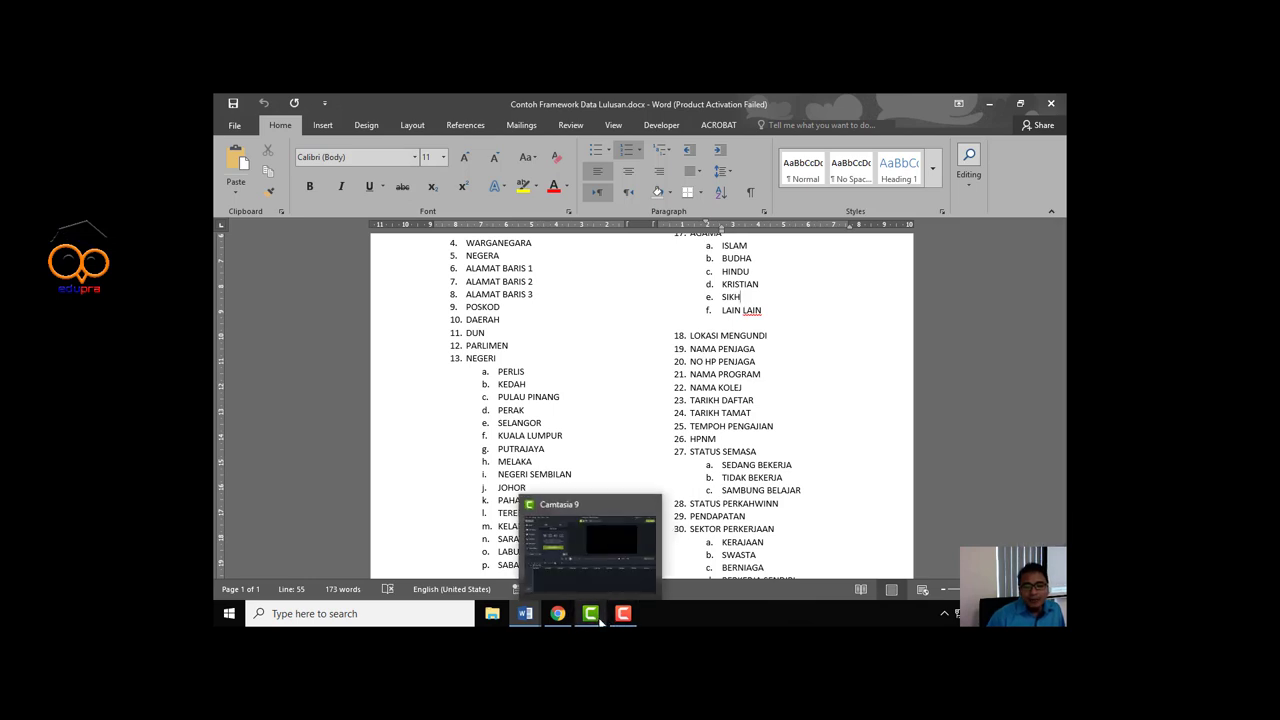
click(557, 613)
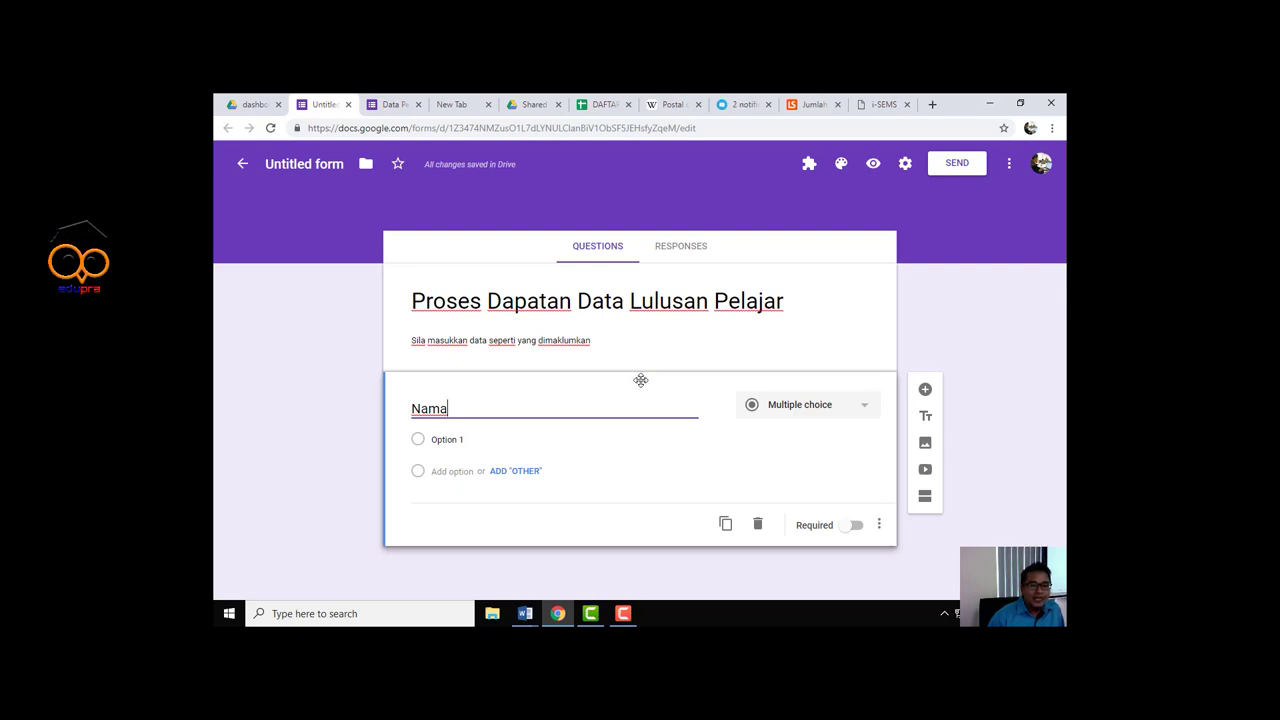
Change the Nama question type from Multiple choice to Short answer
mouse_move(644, 378)
mouse_down()
mouse_move(641, 395)
mouse_move(641, 381)
mouse_up()
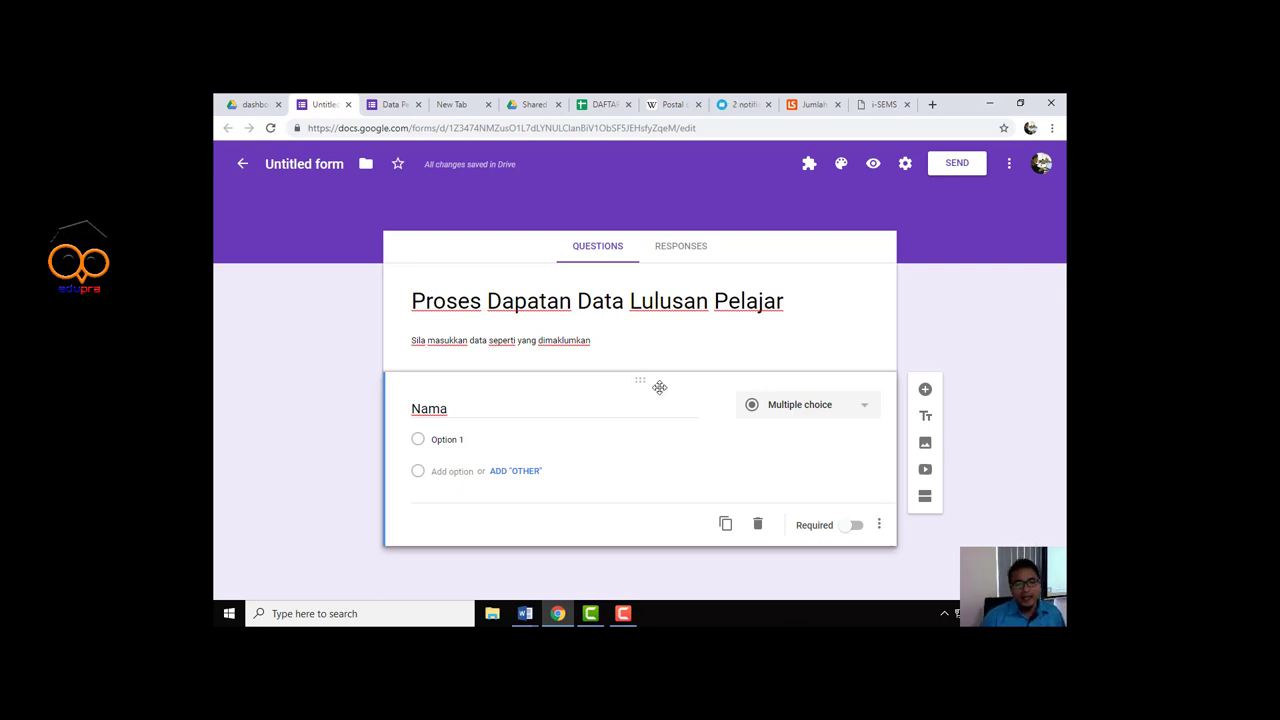
click(518, 409)
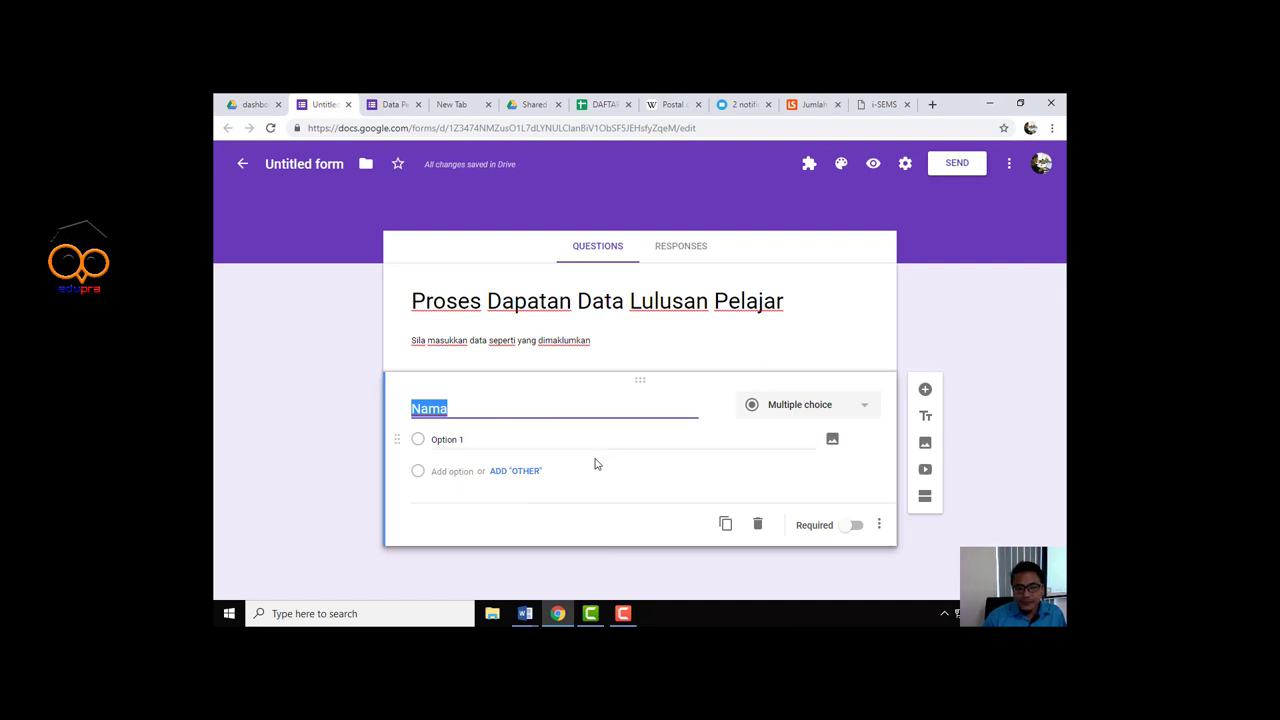
click(557, 618)
scroll(529, 377, up, 2)
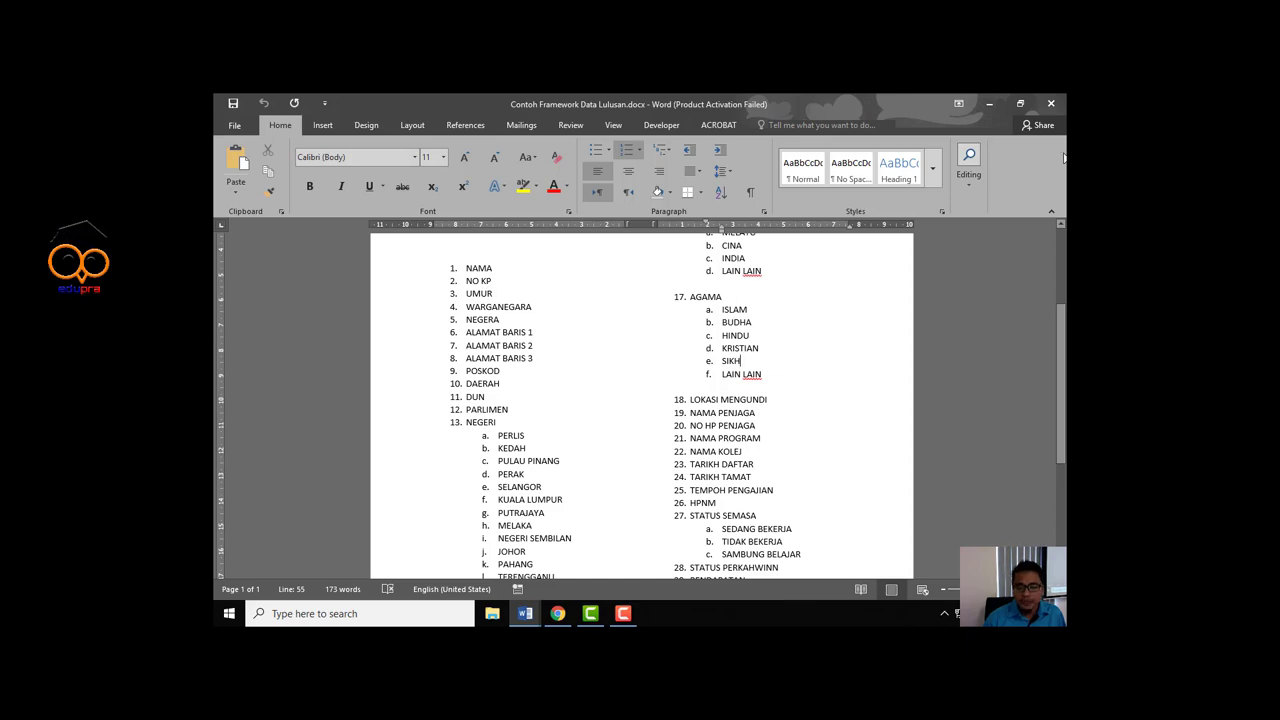
click(557, 613)
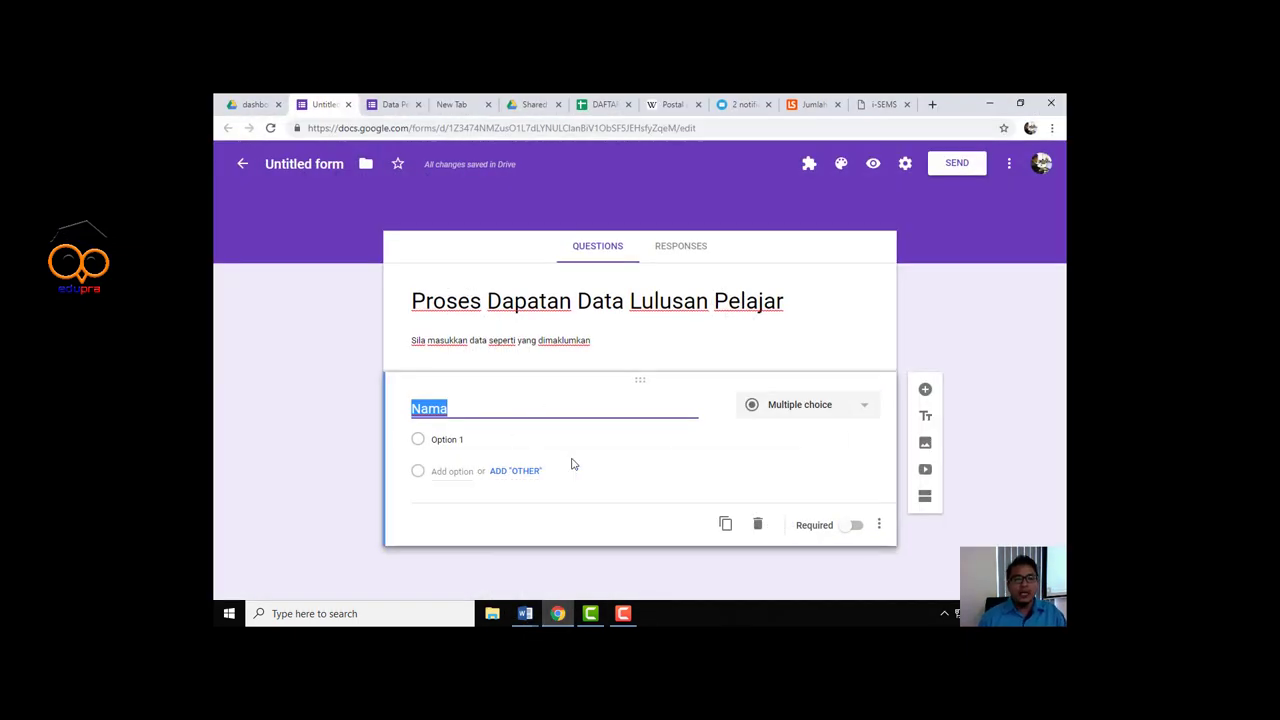
click(828, 413)
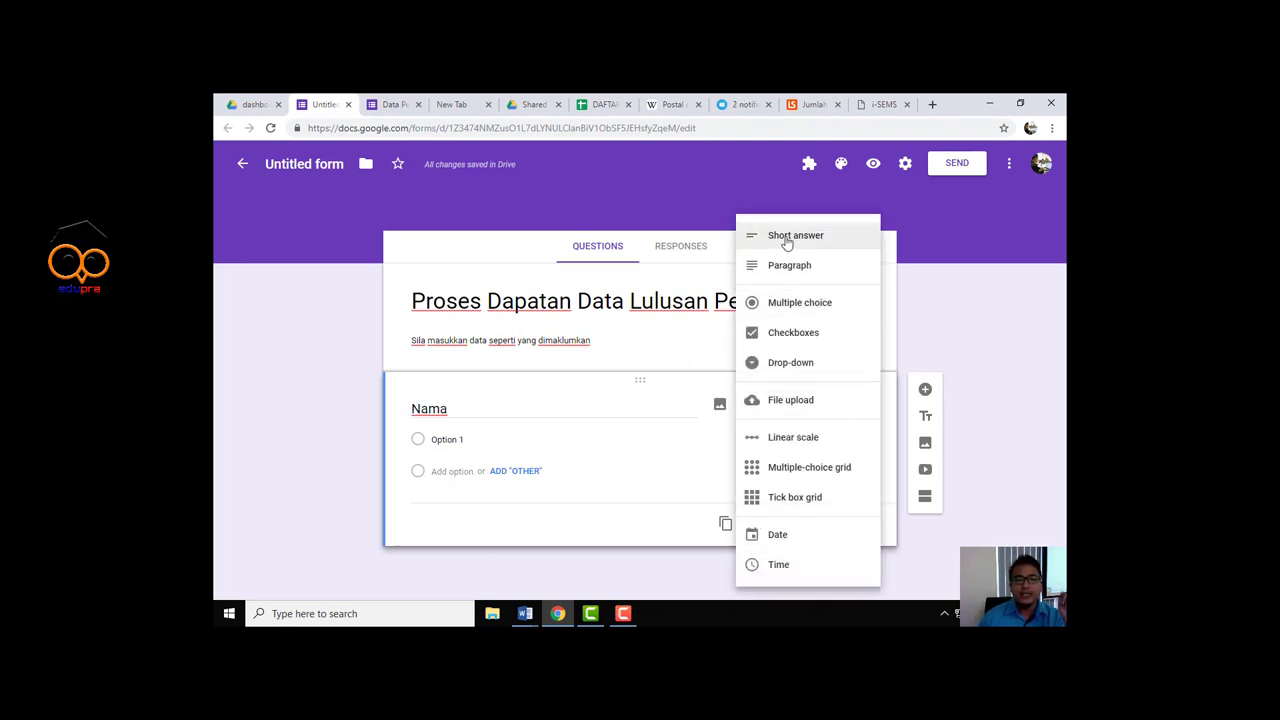
click(788, 238)
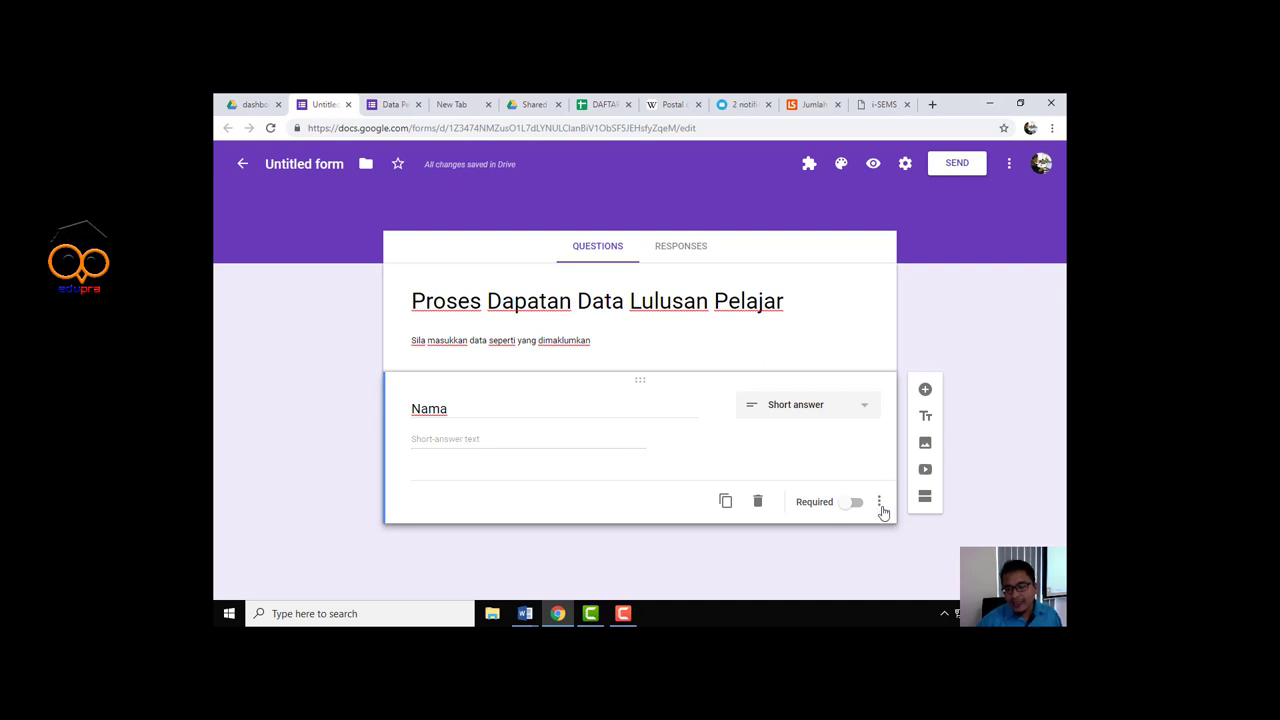
Add the description 'Sila isi seperti dalam kad pengenalan' to Nama and mark it required
click(880, 502)
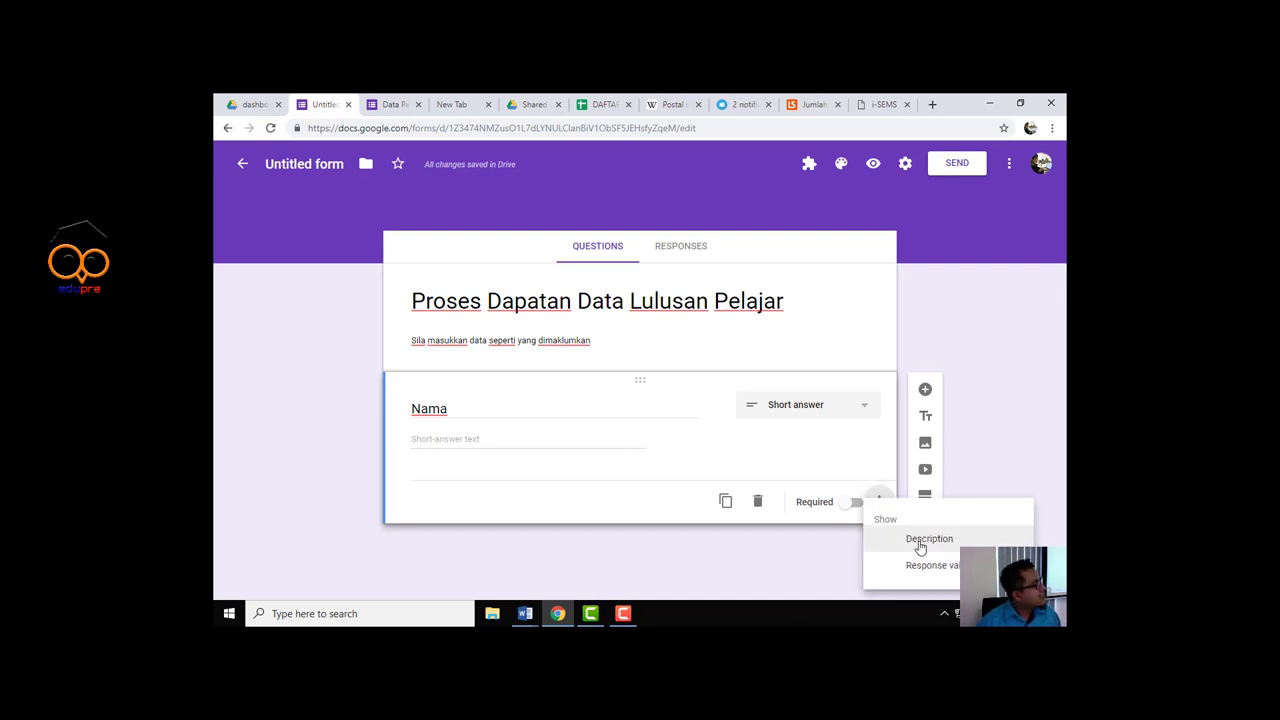
click(920, 548)
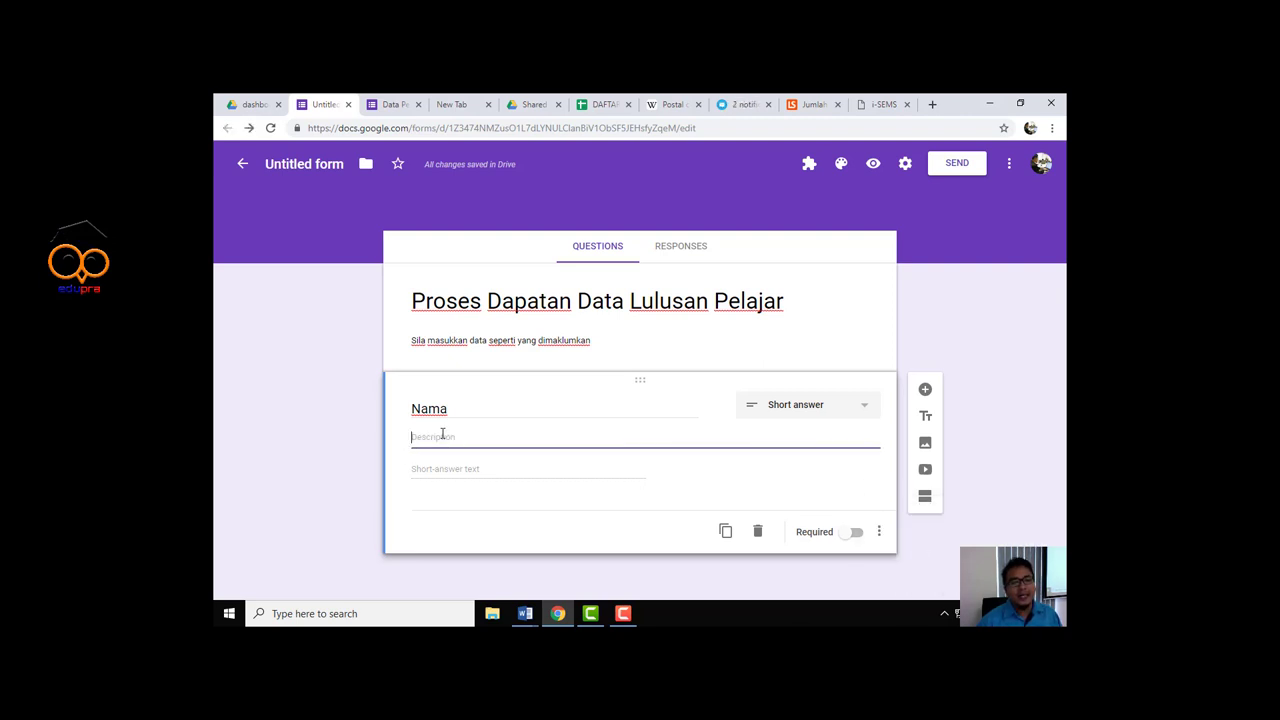
text(s)
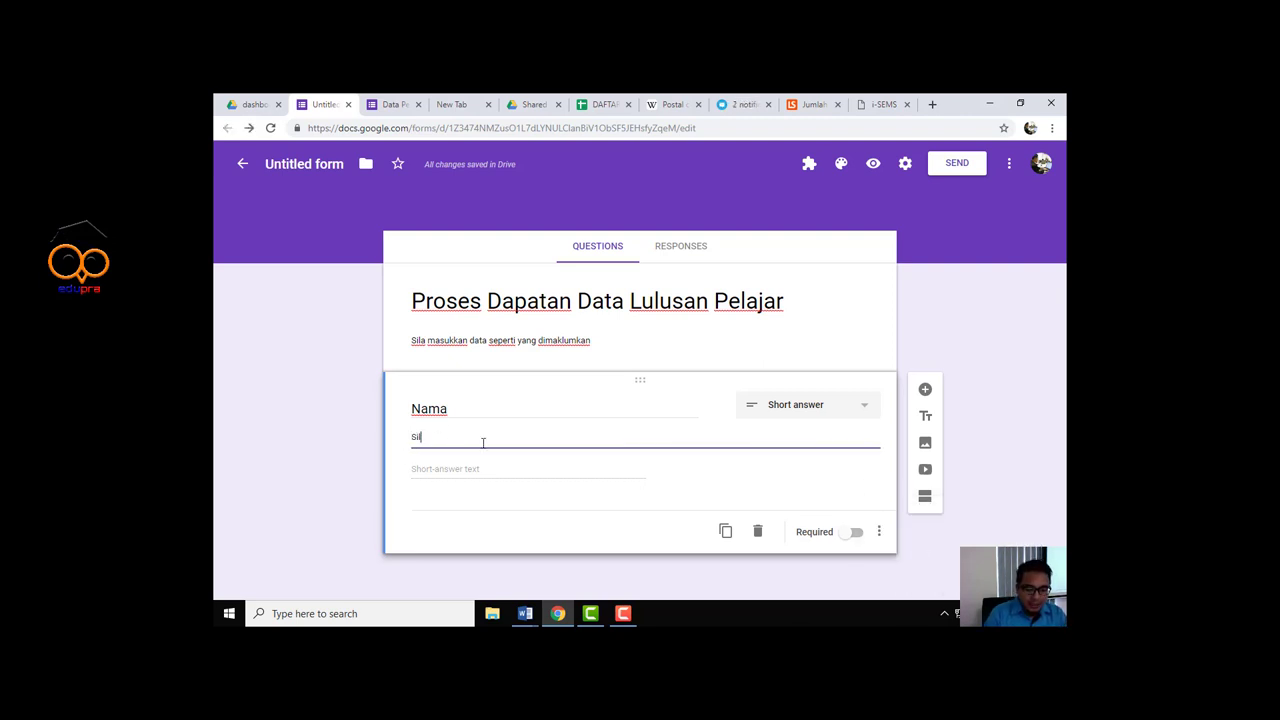
text(a isi s)
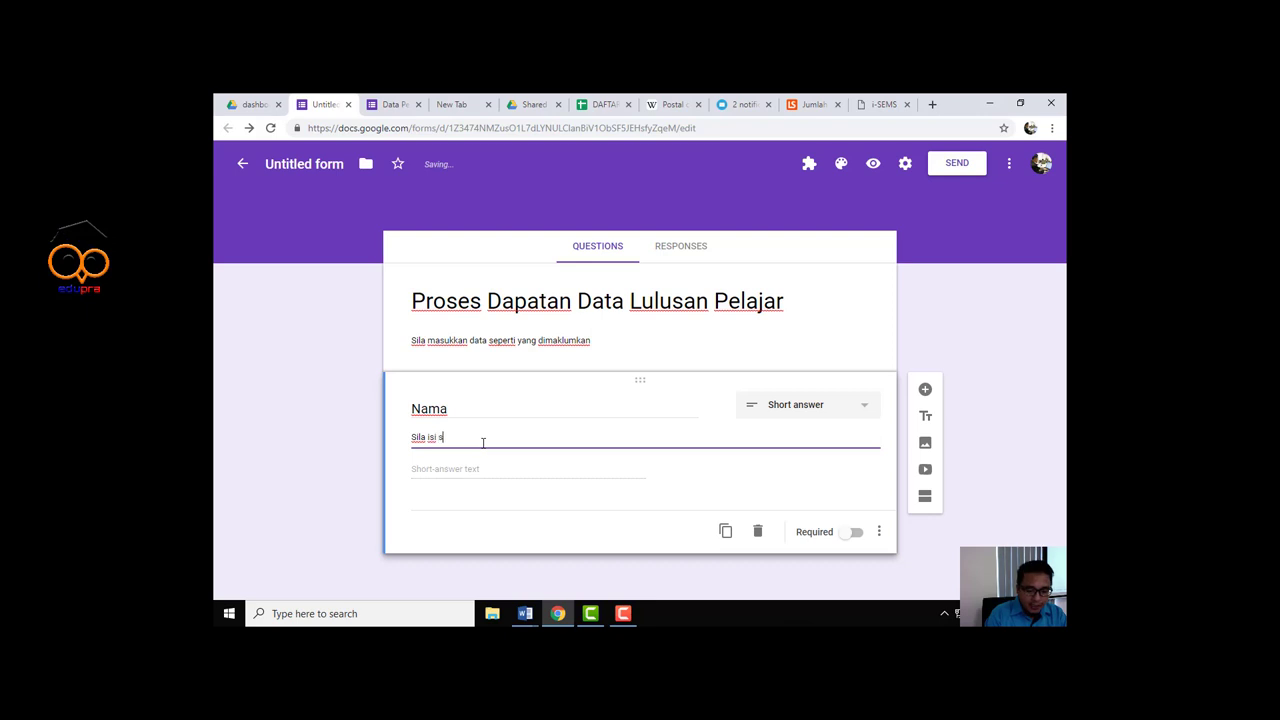
text(eperti da)
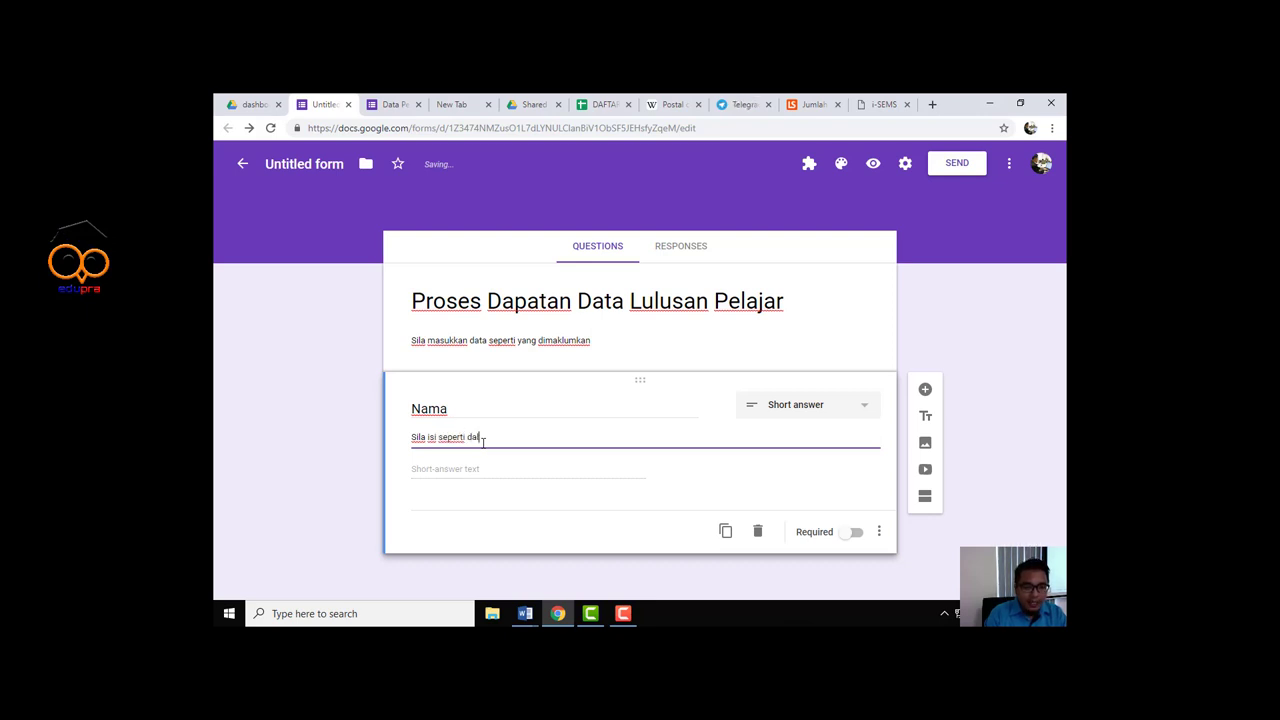
text(lam kad penge)
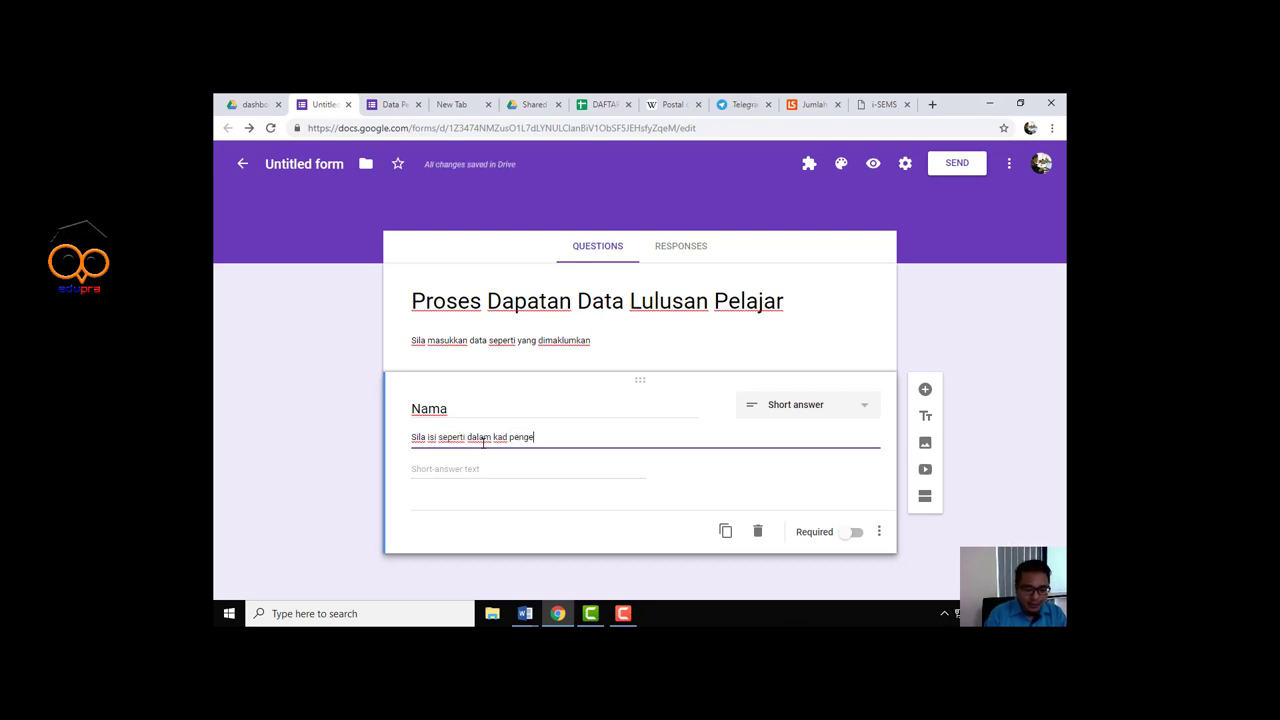
text(al)
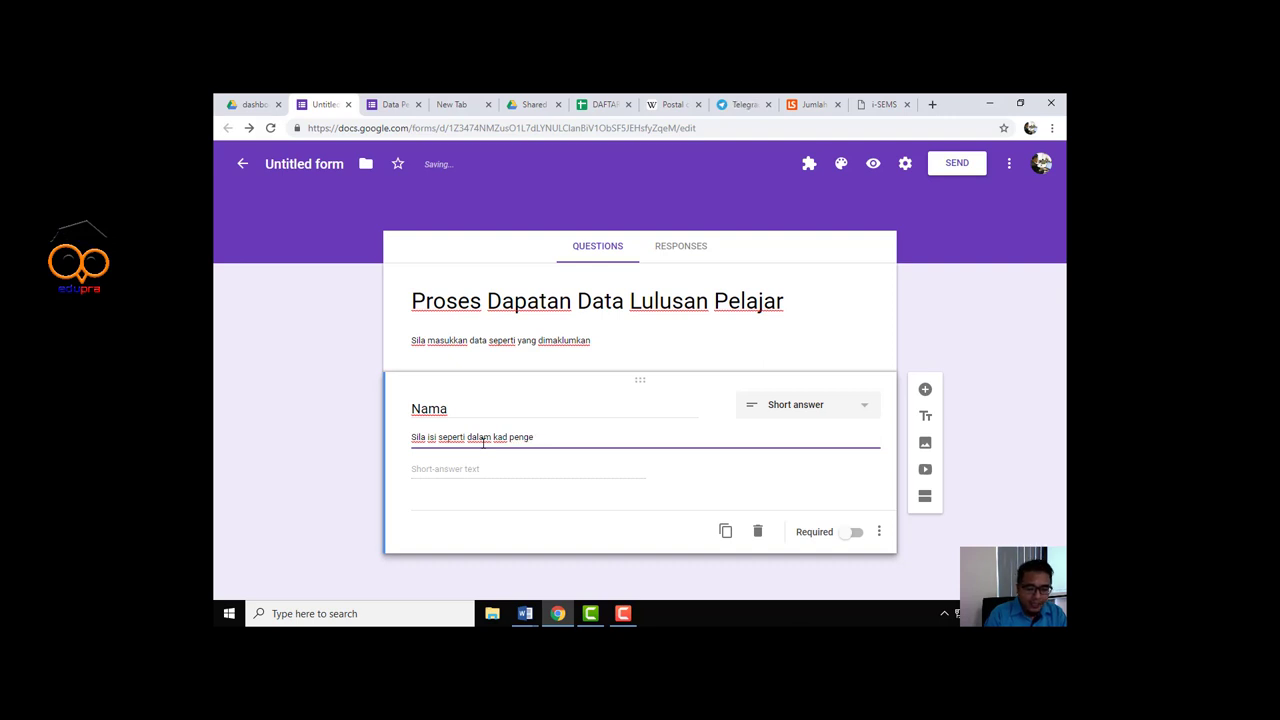
text(nala)
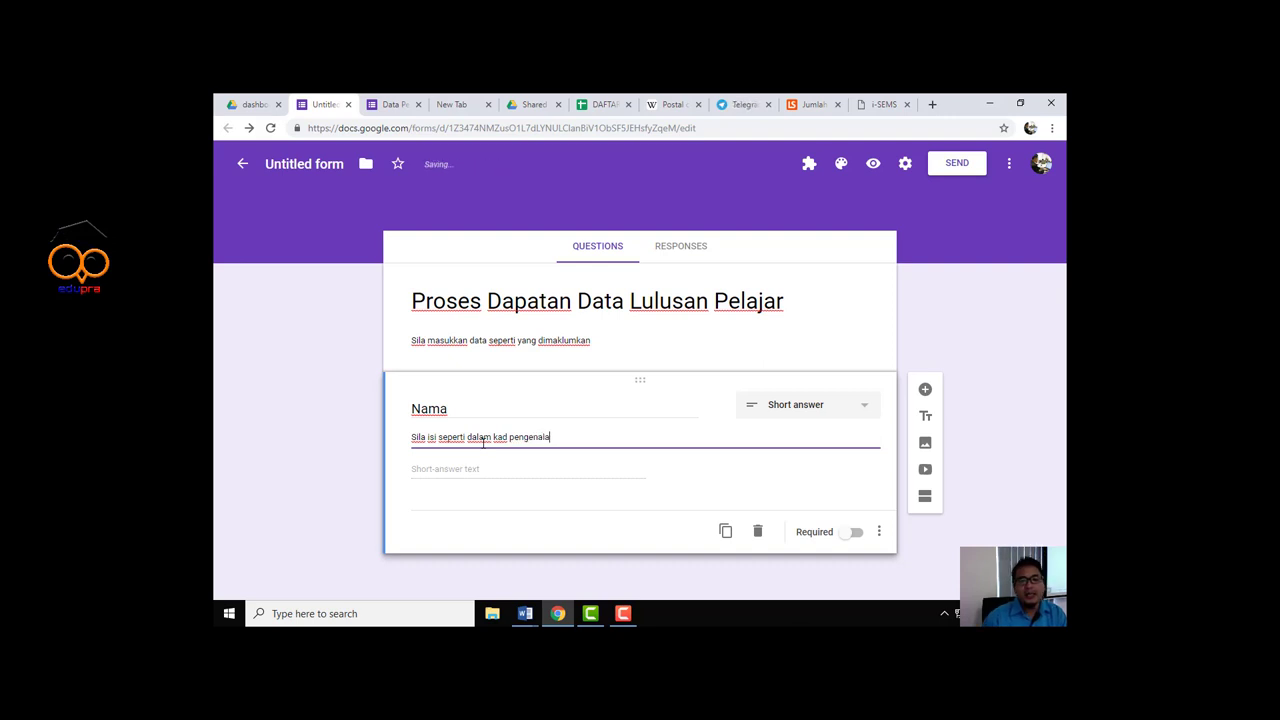
text(n)
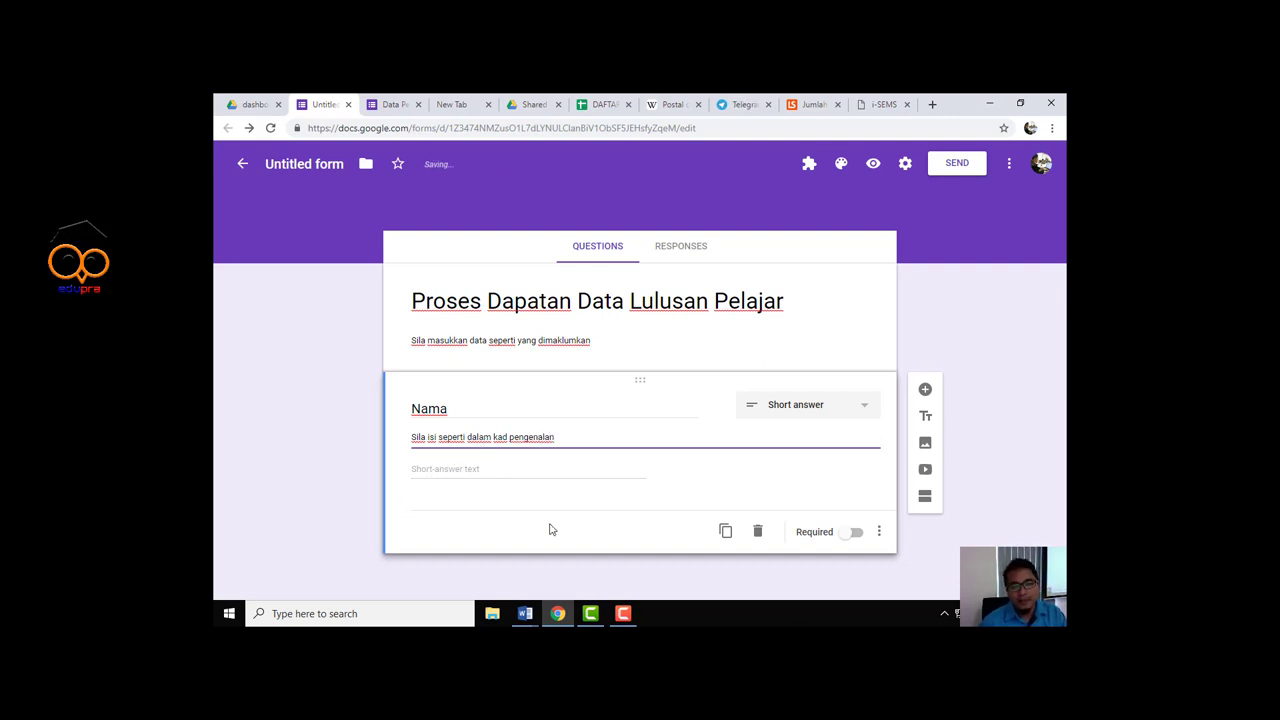
click(961, 542)
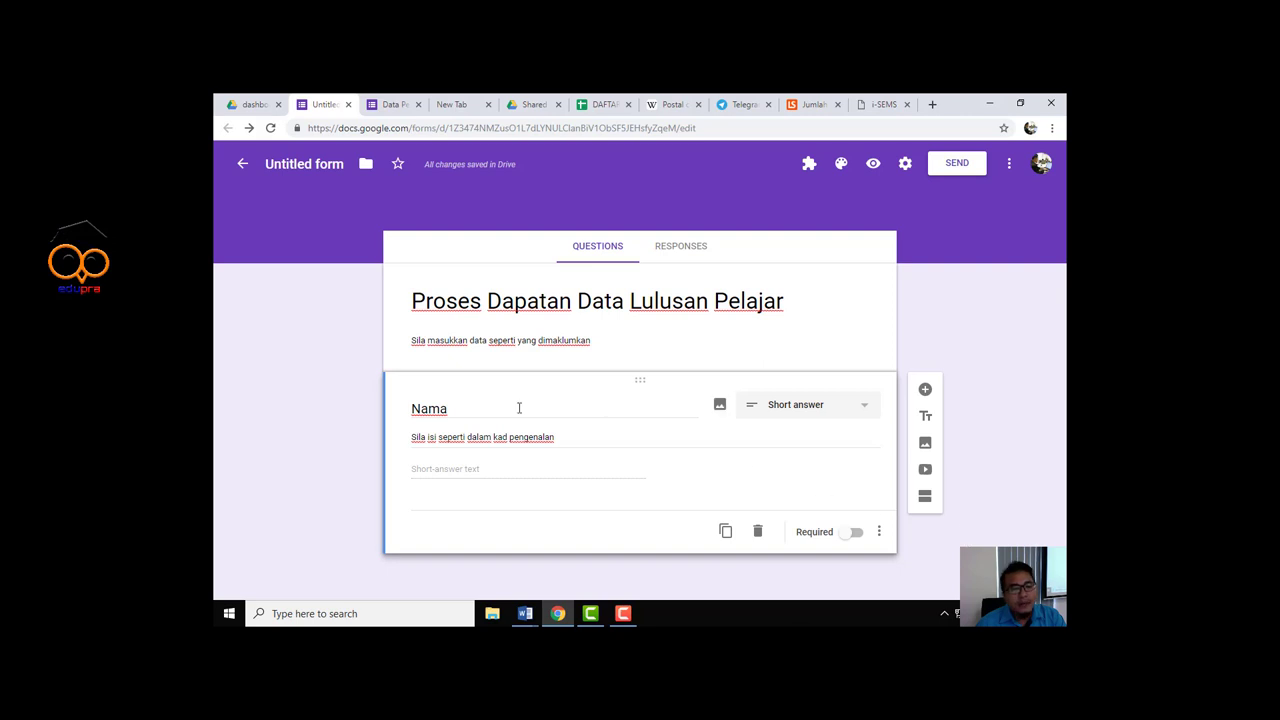
click(856, 538)
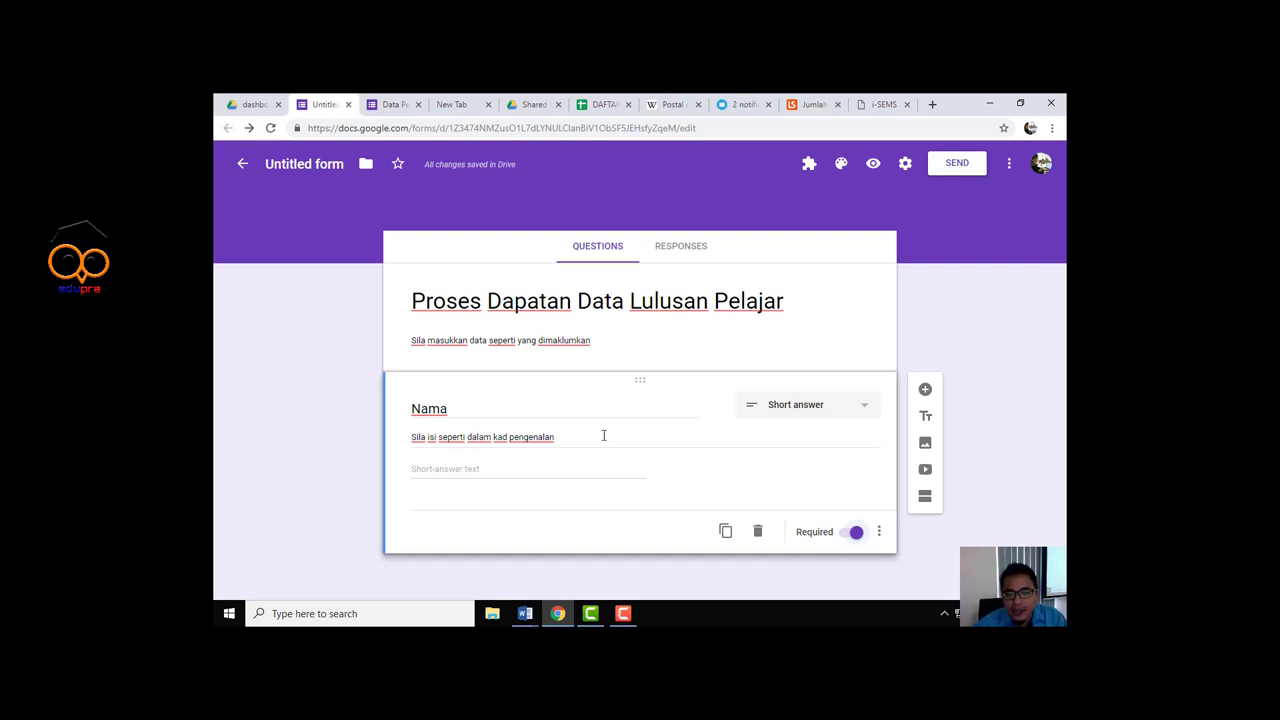
Duplicate the Nama question and retitle the copy 'No Kad Pengenalan'
click(726, 531)
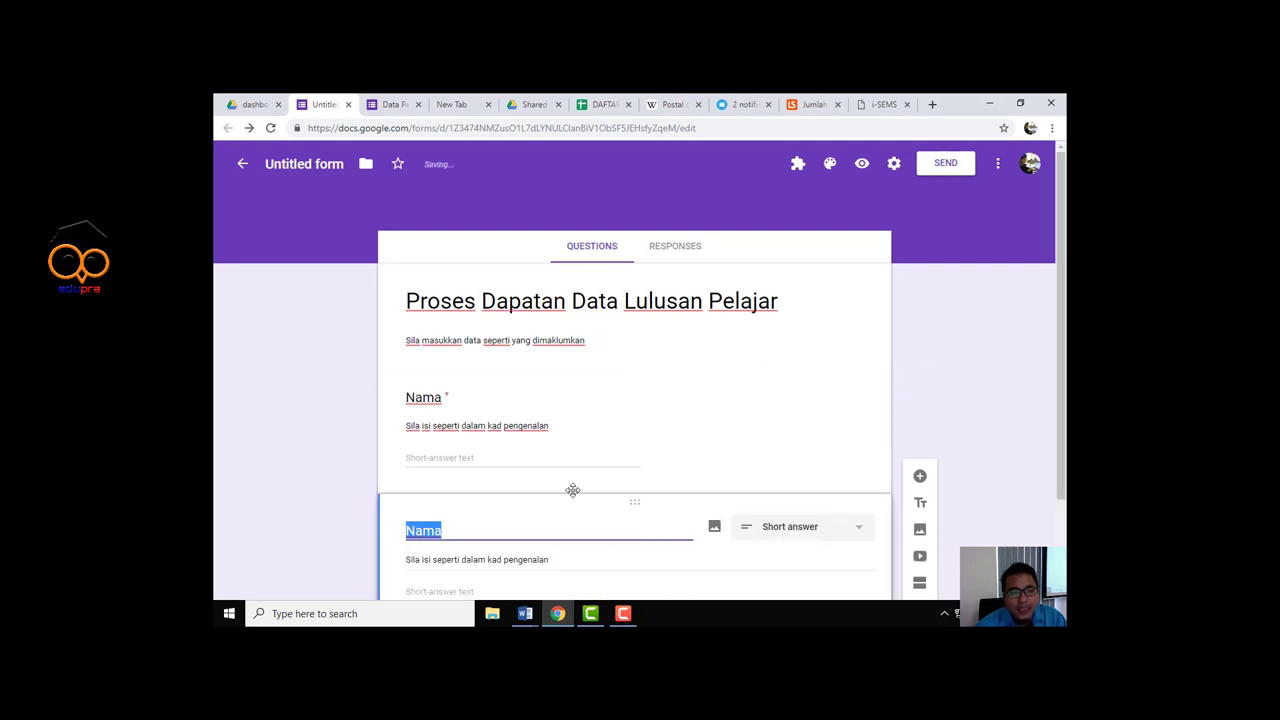
text(No )
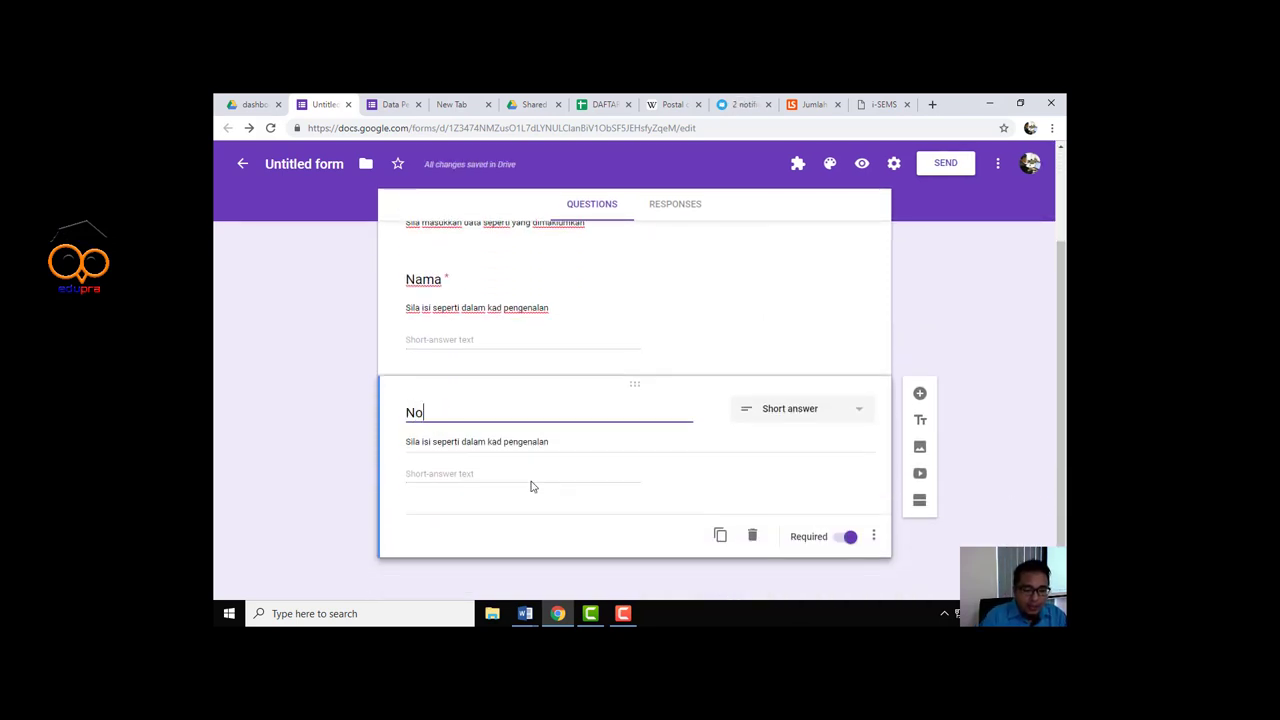
text(Kad )
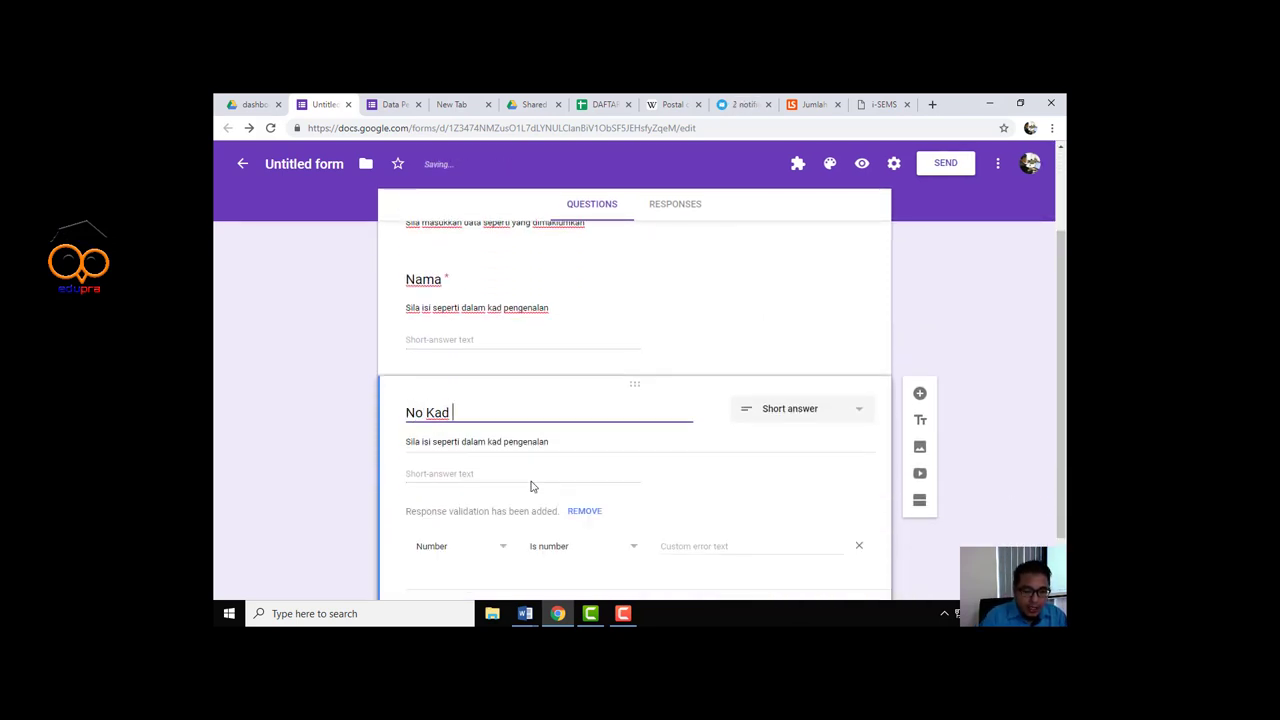
text(Pengenala)
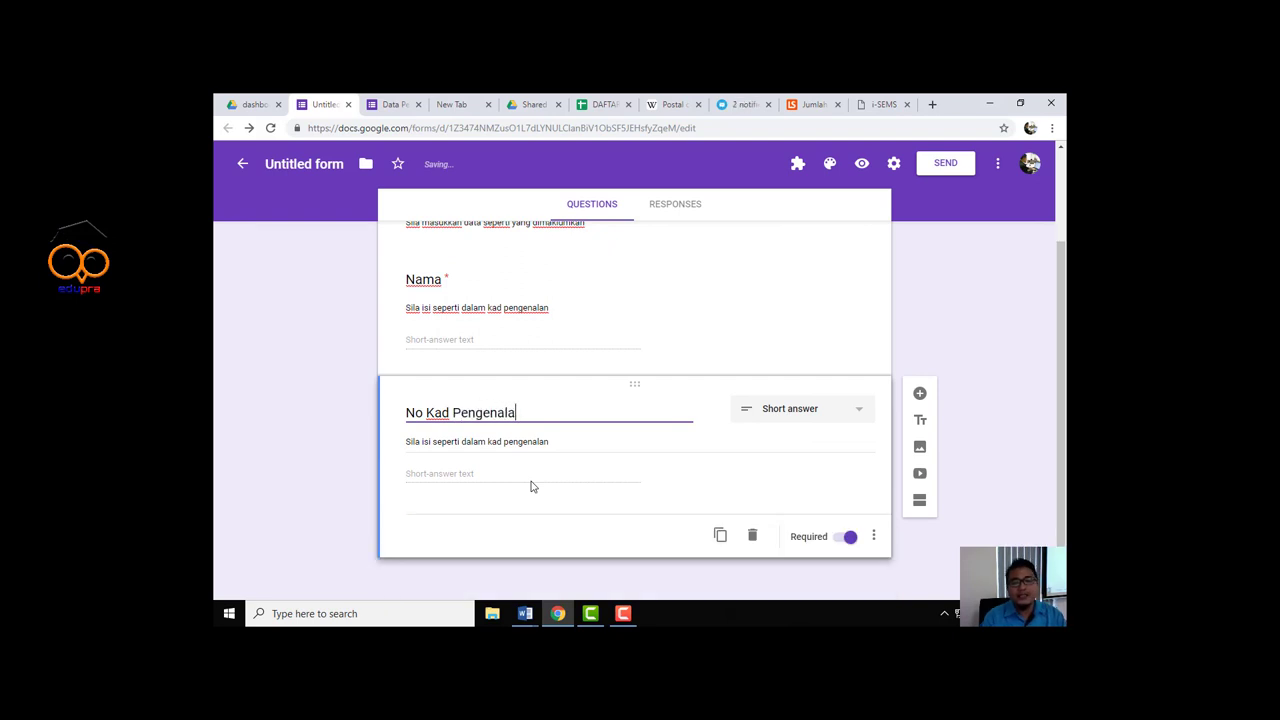
text(n)
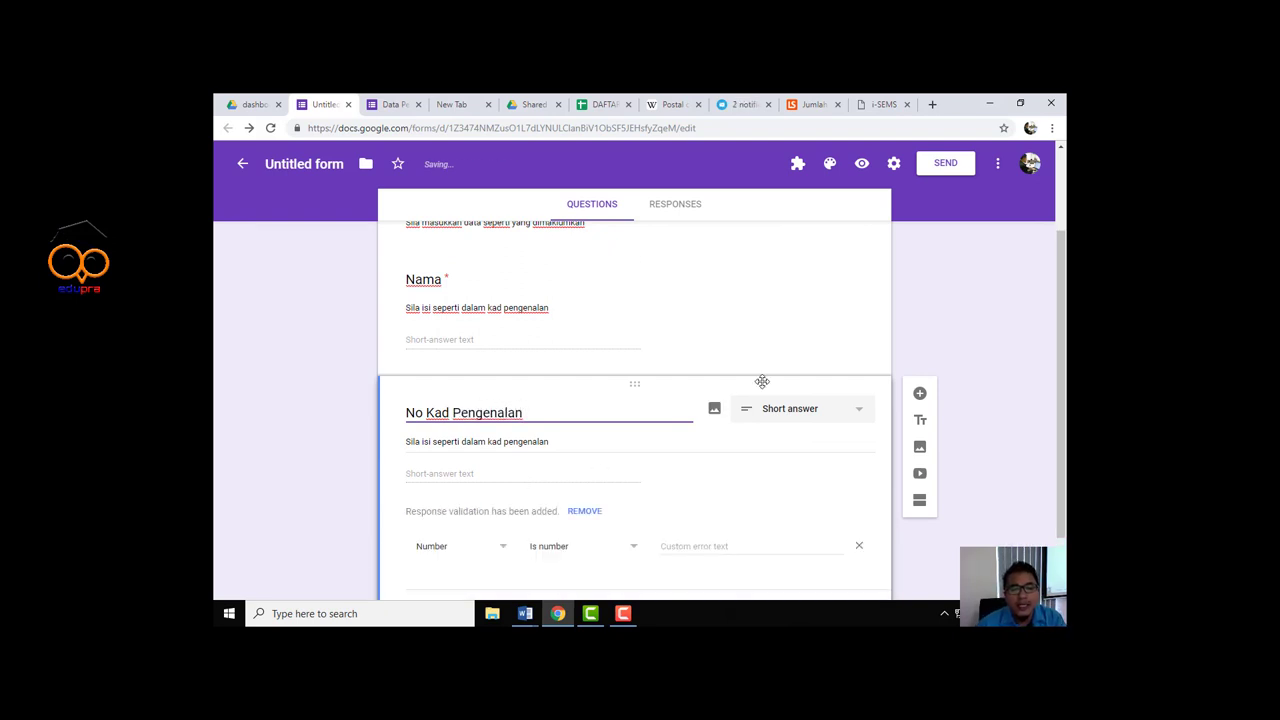
scroll(731, 360, down, 1)
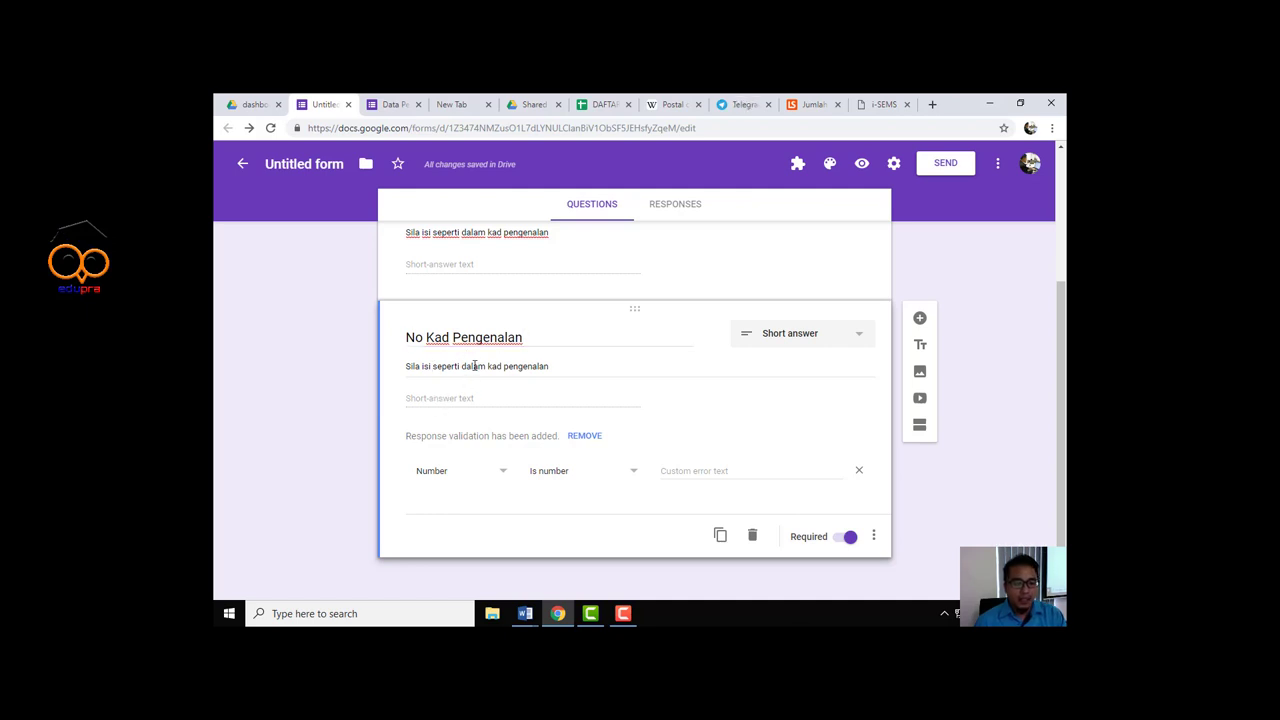
Replace the copy's description with 'Sila isi tanpa sengkang' and remove its number validation
triple_click(474, 366)
text(T)
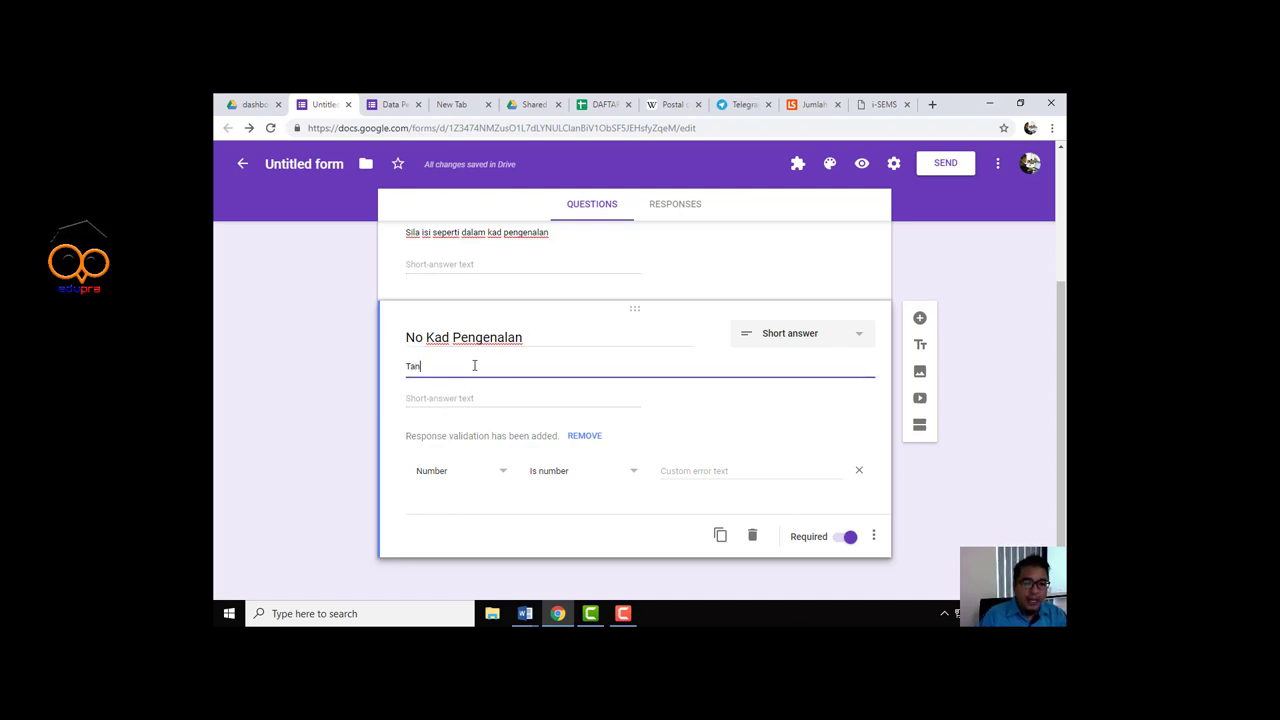
key(BackSpace)
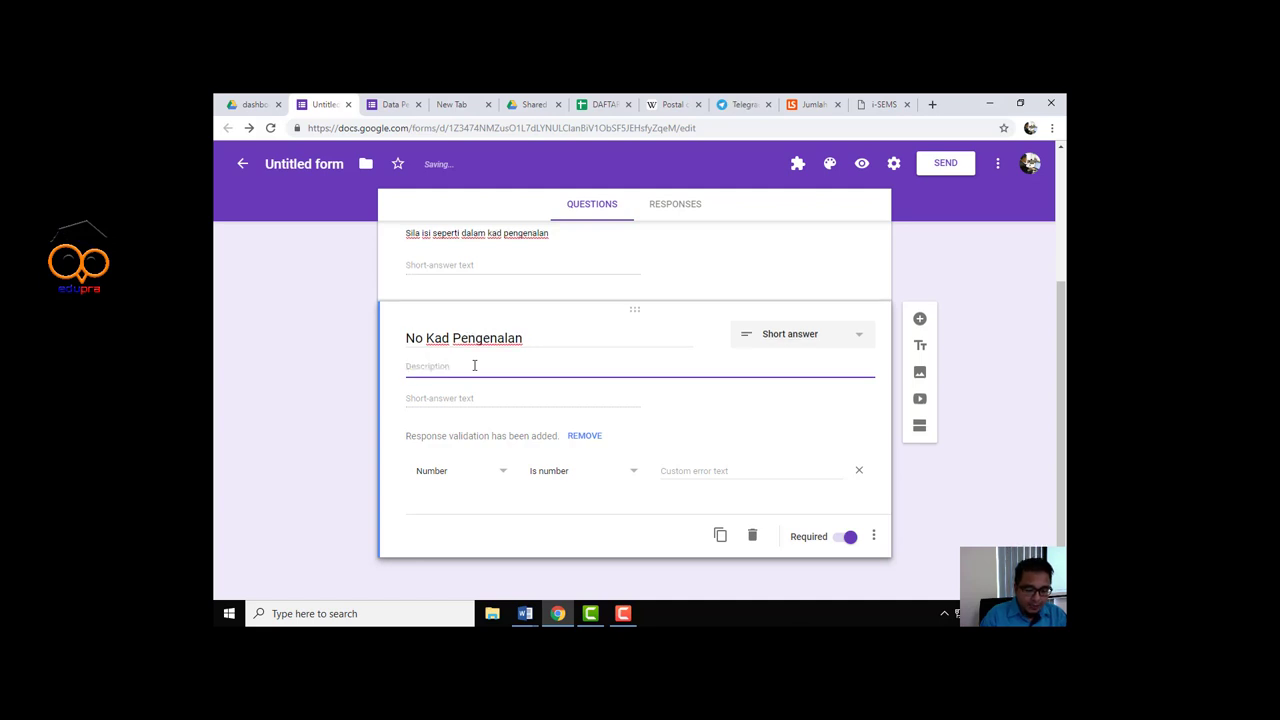
text(Sila isi tanpa)
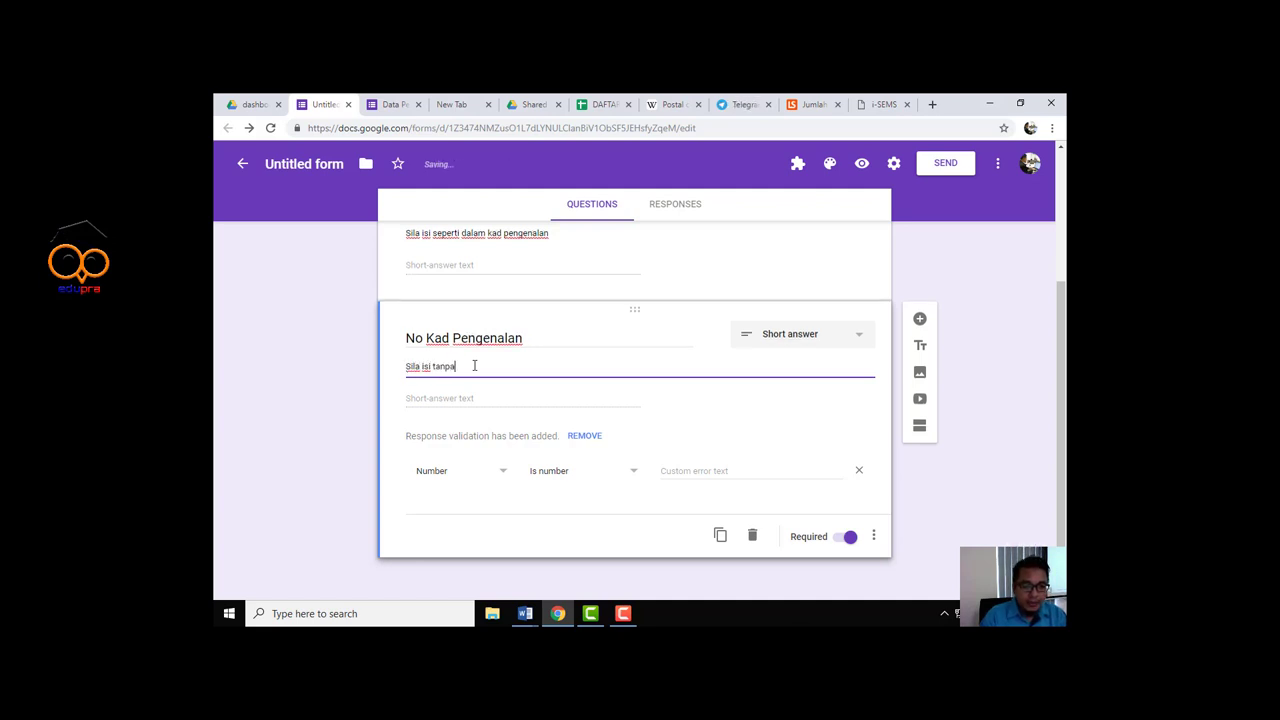
text( sengkang)
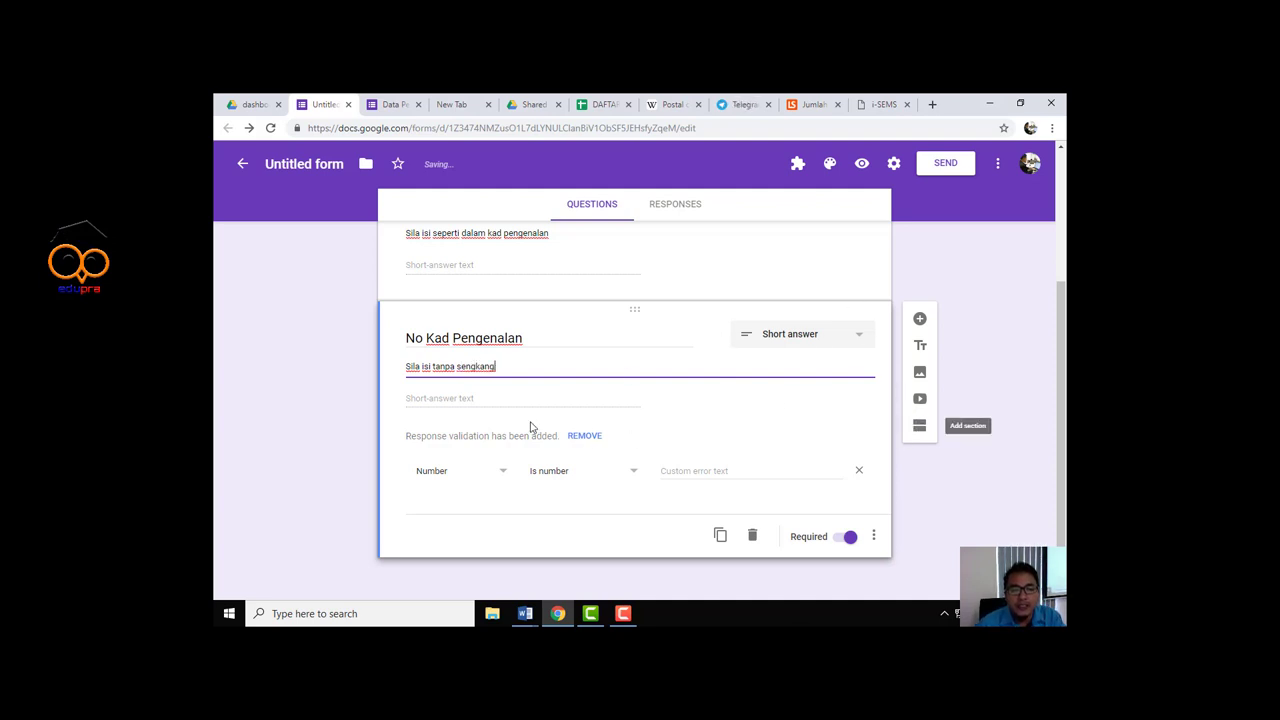
click(576, 436)
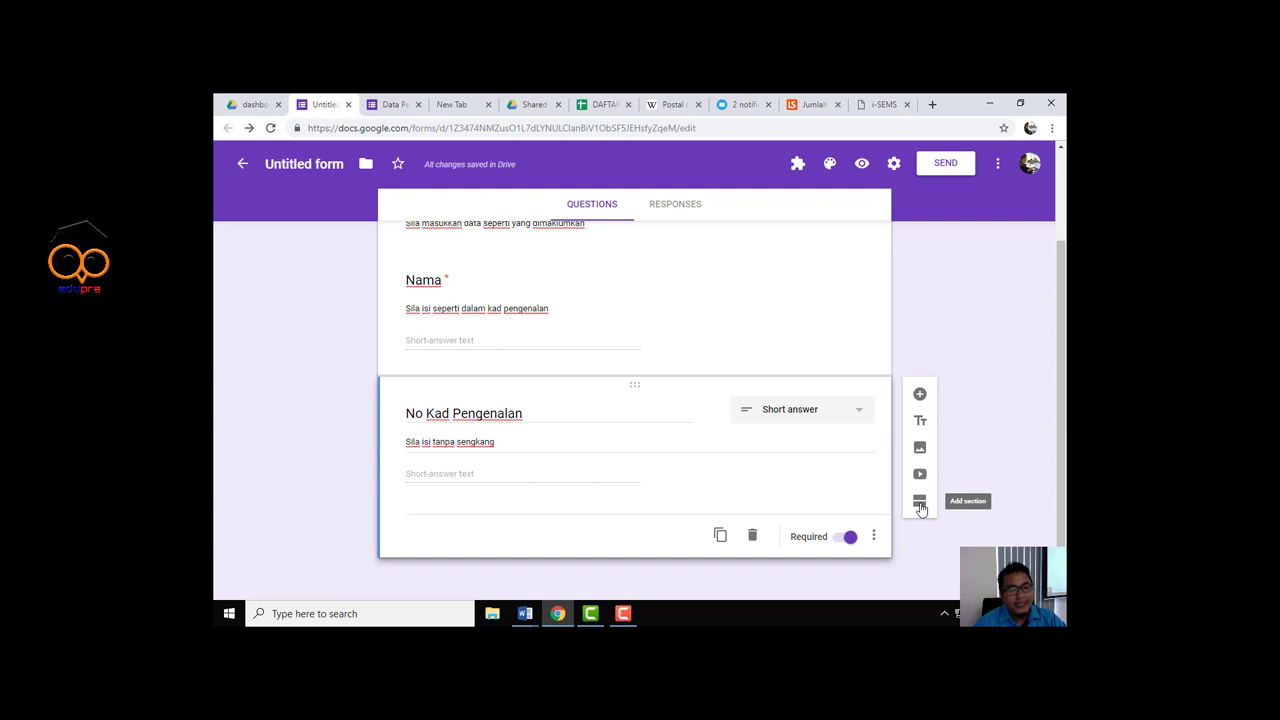
Add a section after No Kad Pengenalan, replacing 'Untitled section' with 'Bahagian Saudara Baru'
click(920, 505)
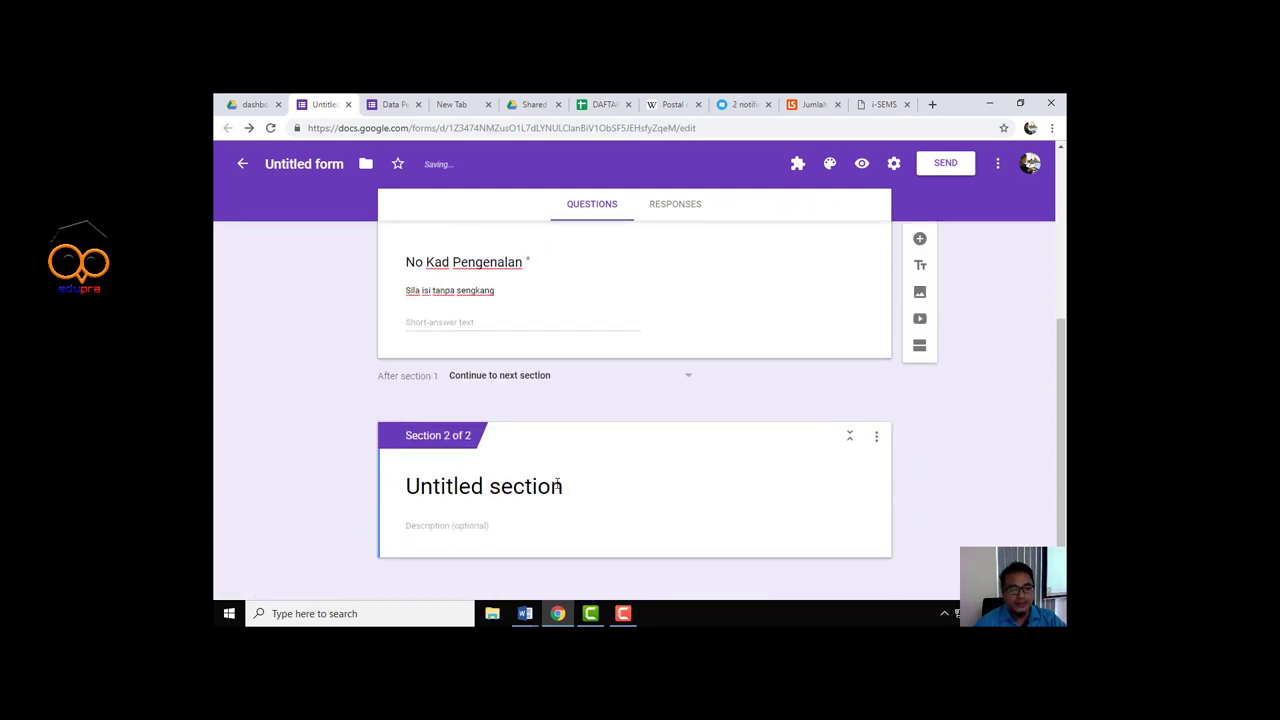
click(558, 484)
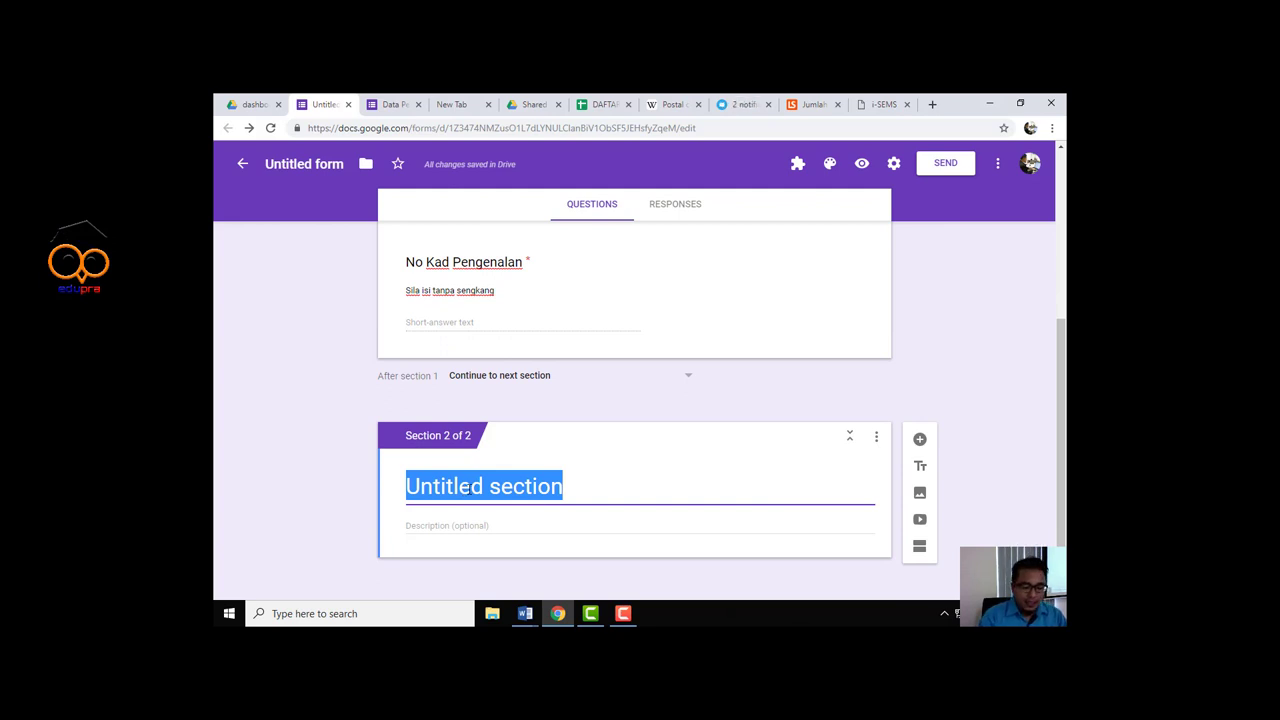
key(BackSpace)
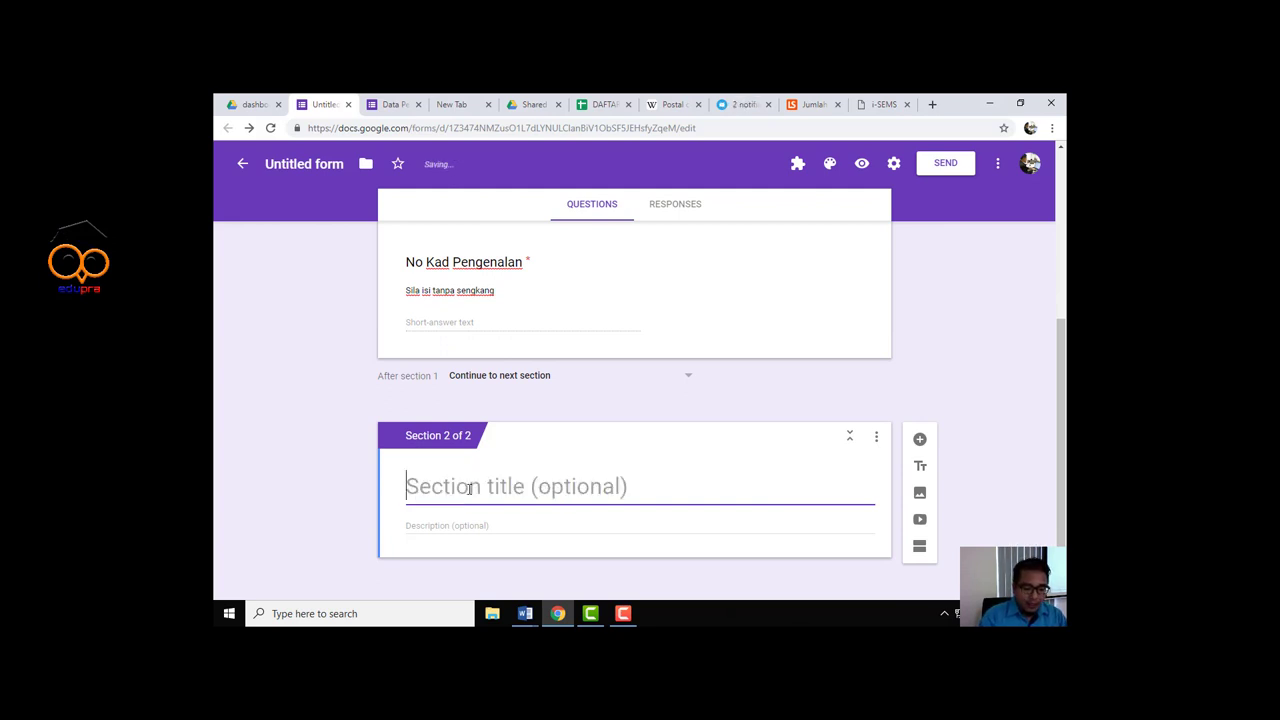
text(Bahagian )
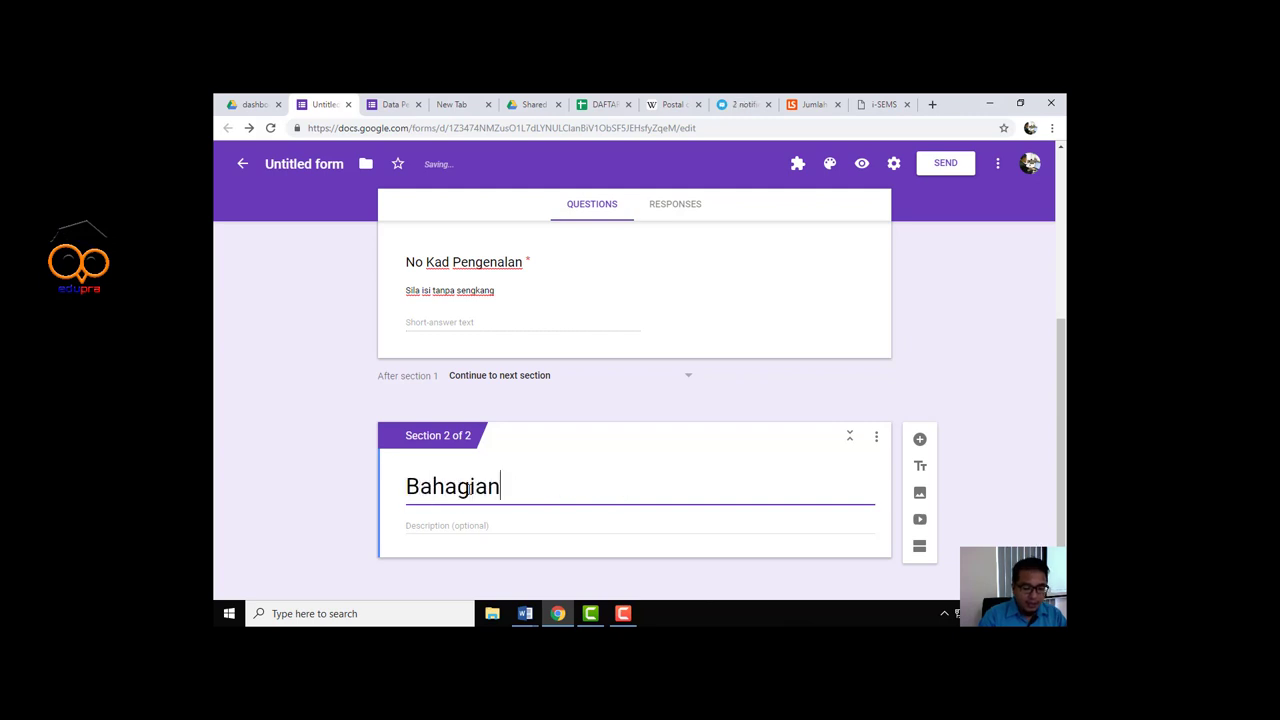
text(Sauda)
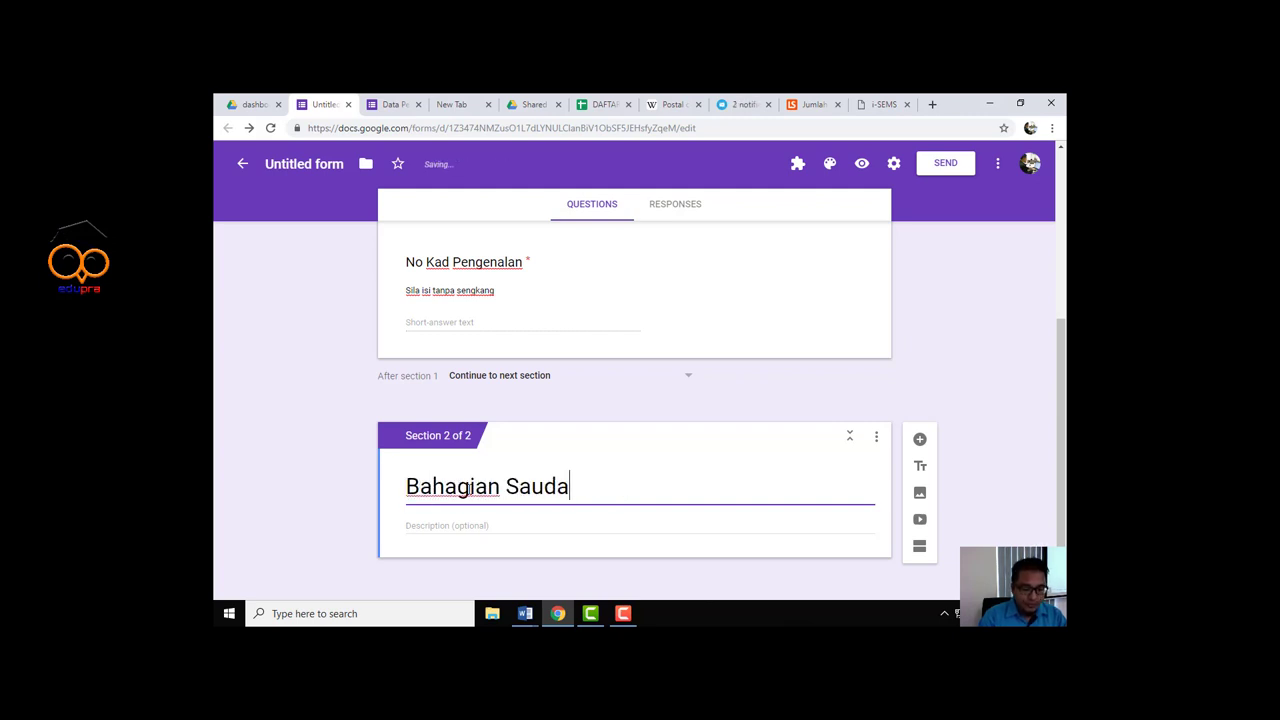
text(ra Baru)
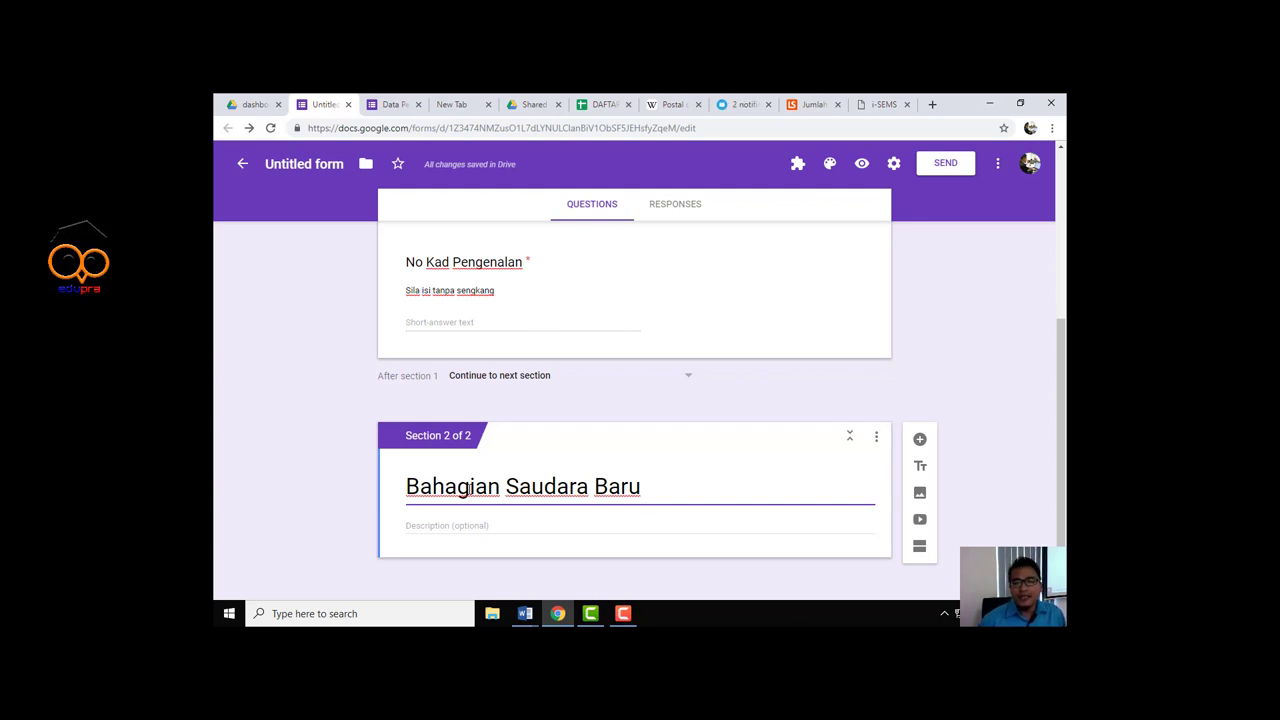
click(1024, 517)
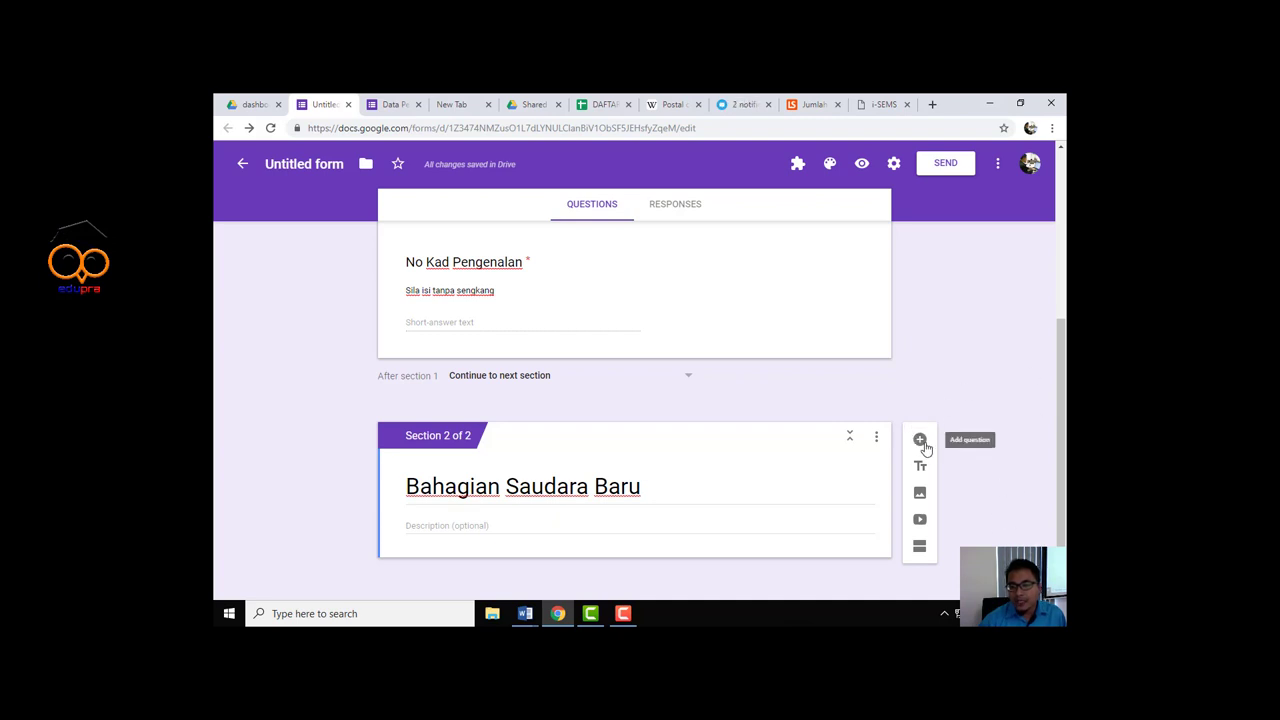
Add a third section and title it 'Bahagian Penguatkuasaan'
click(919, 546)
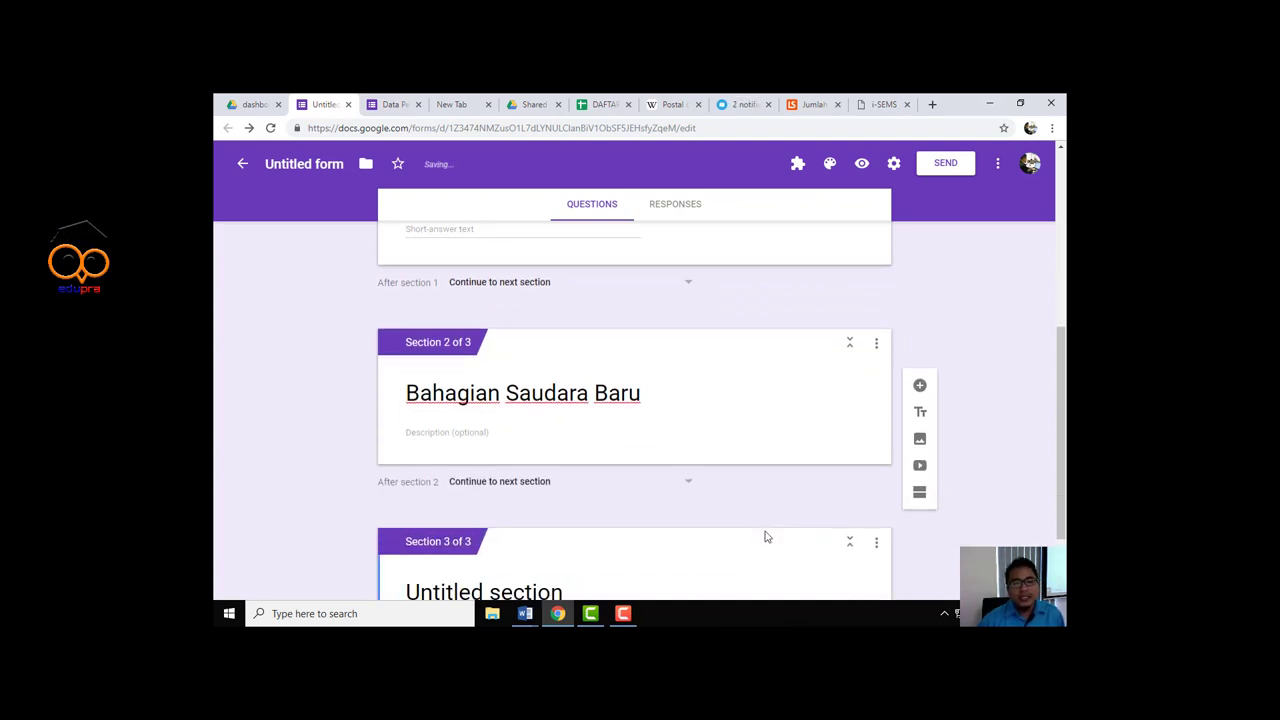
click(535, 488)
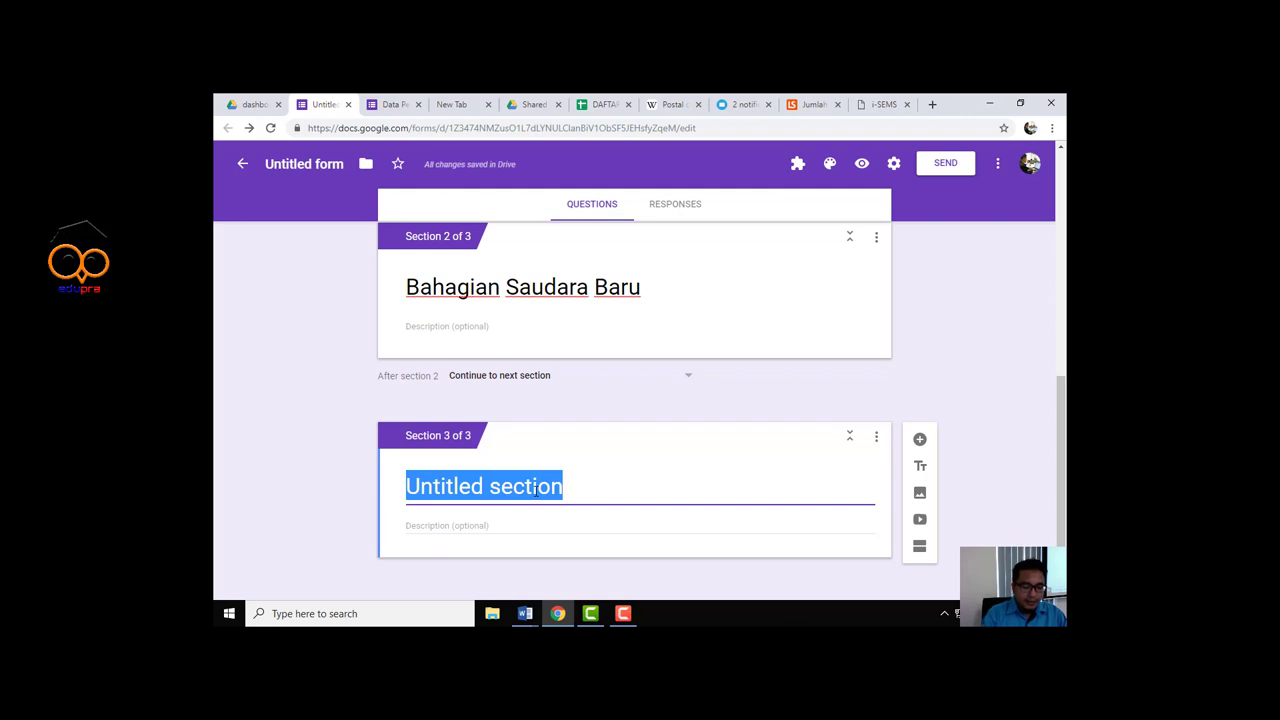
text(Bahagia)
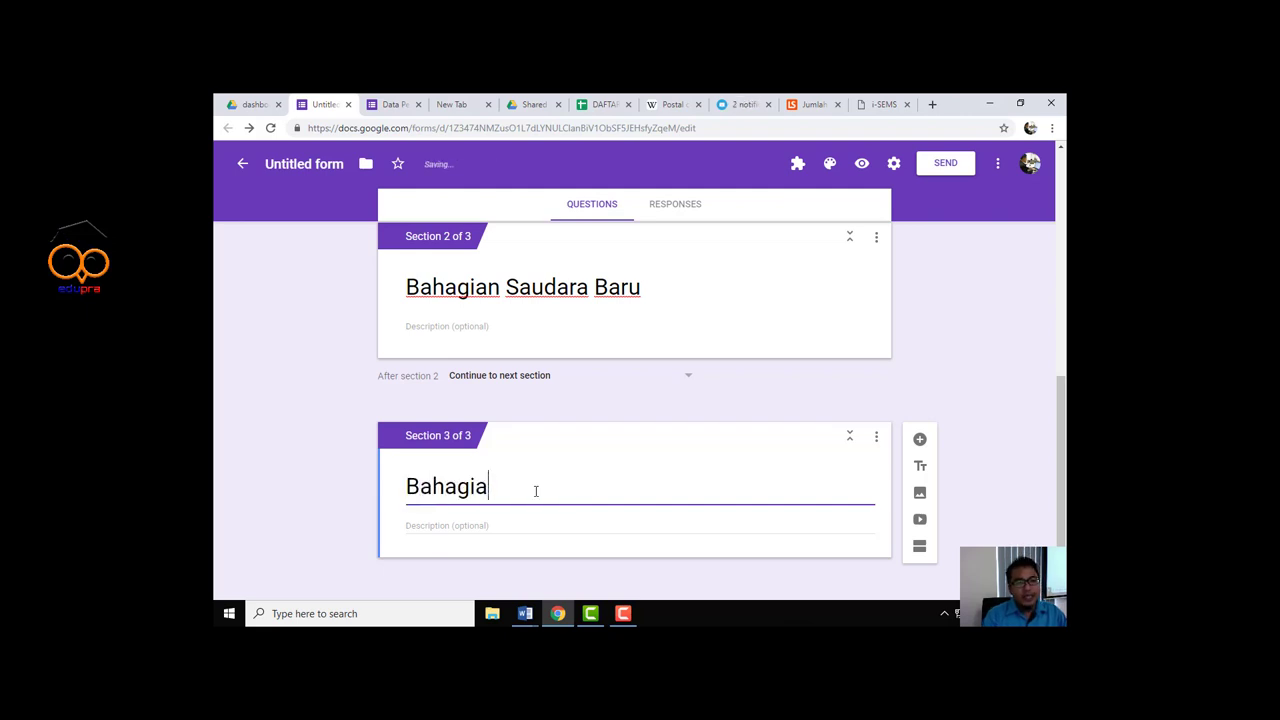
text(n )
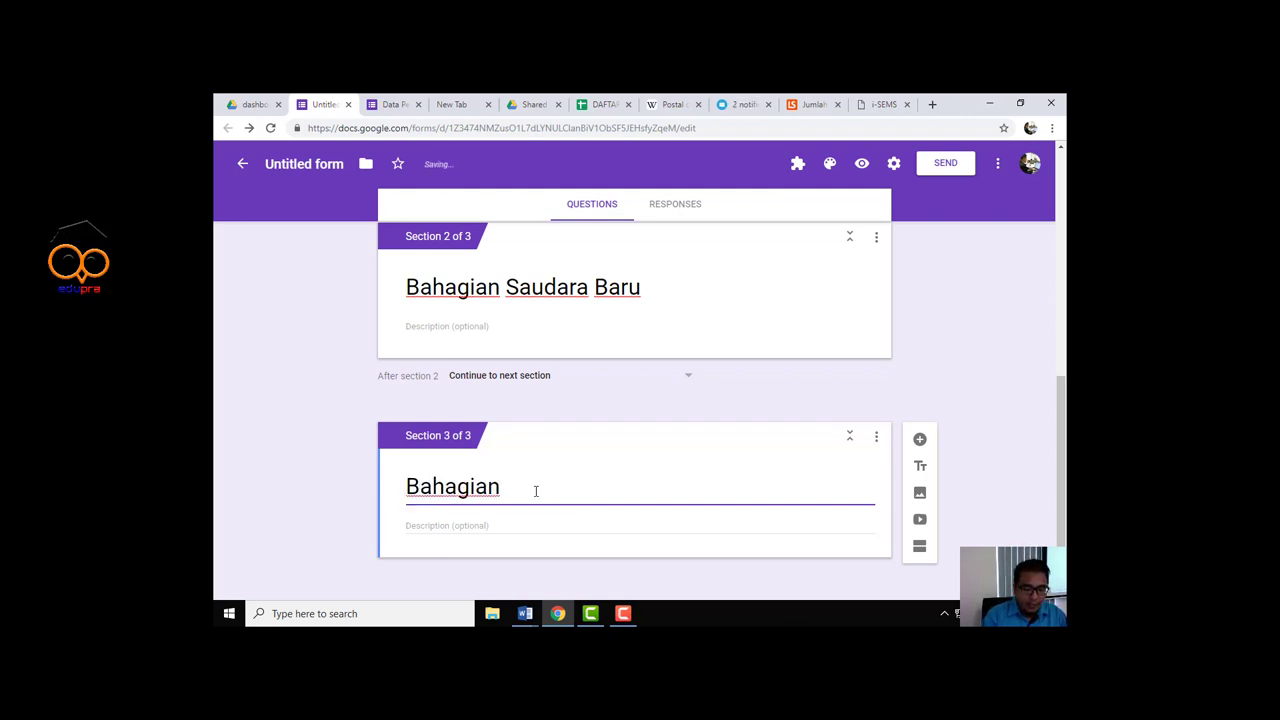
text(Penguar)
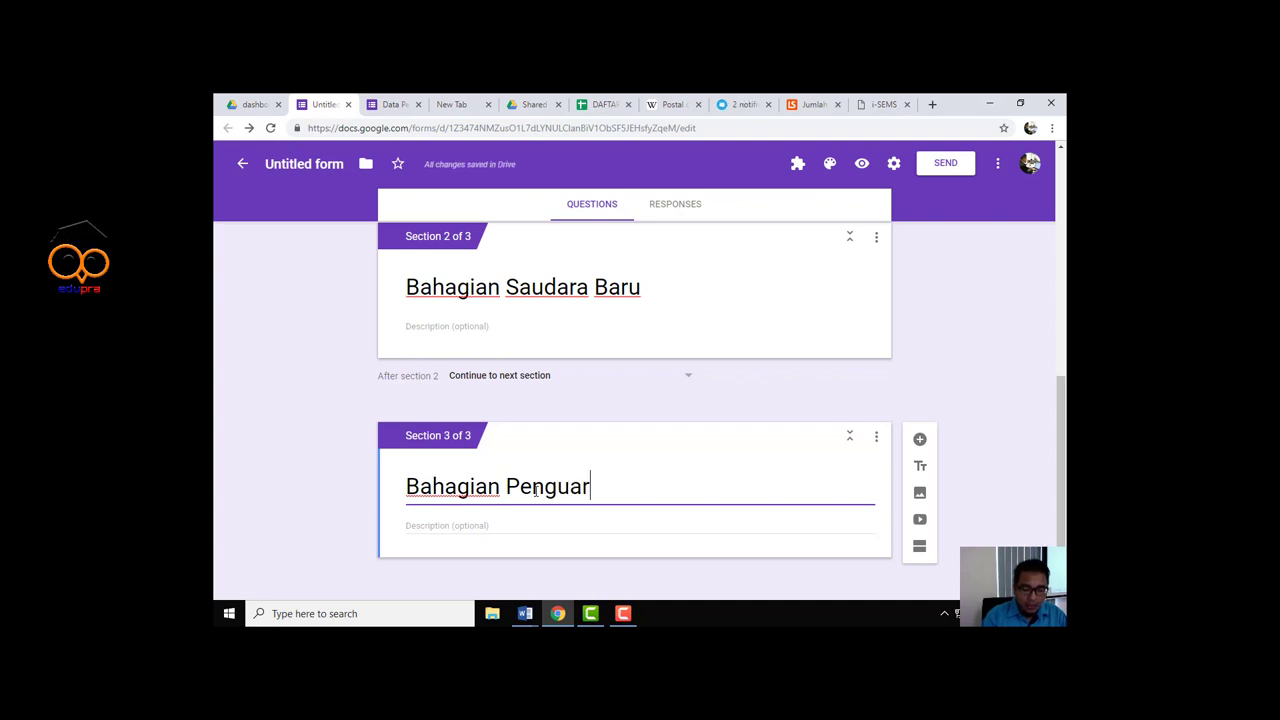
key(BackSpace)
text(tk)
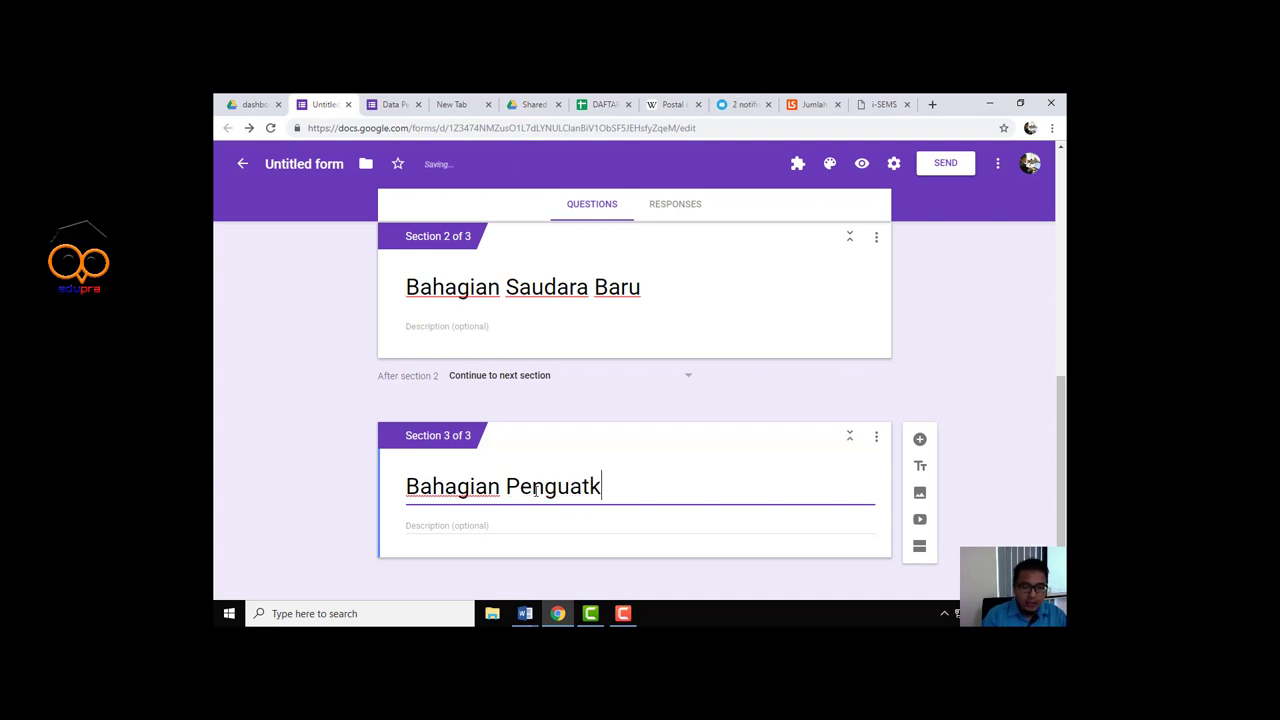
text(uasaan)
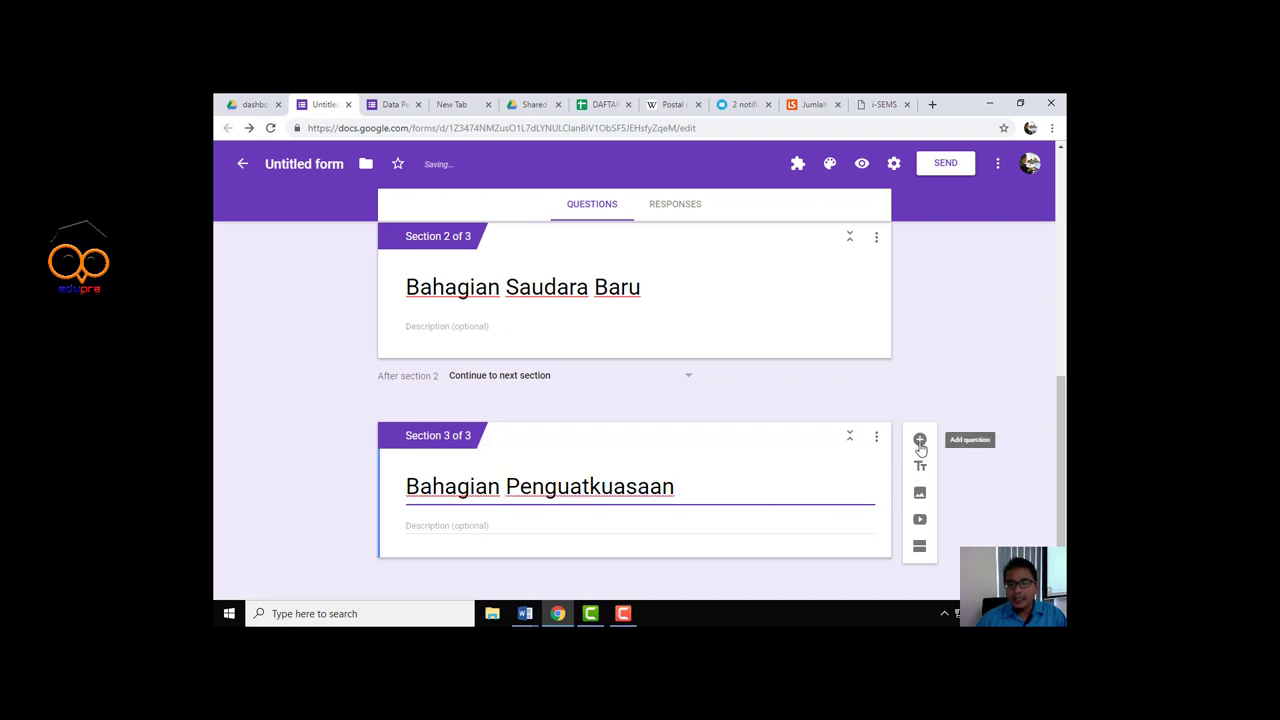
Insert a new section after Section 3 and name it 'Bahagian Penerbitan'
click(920, 546)
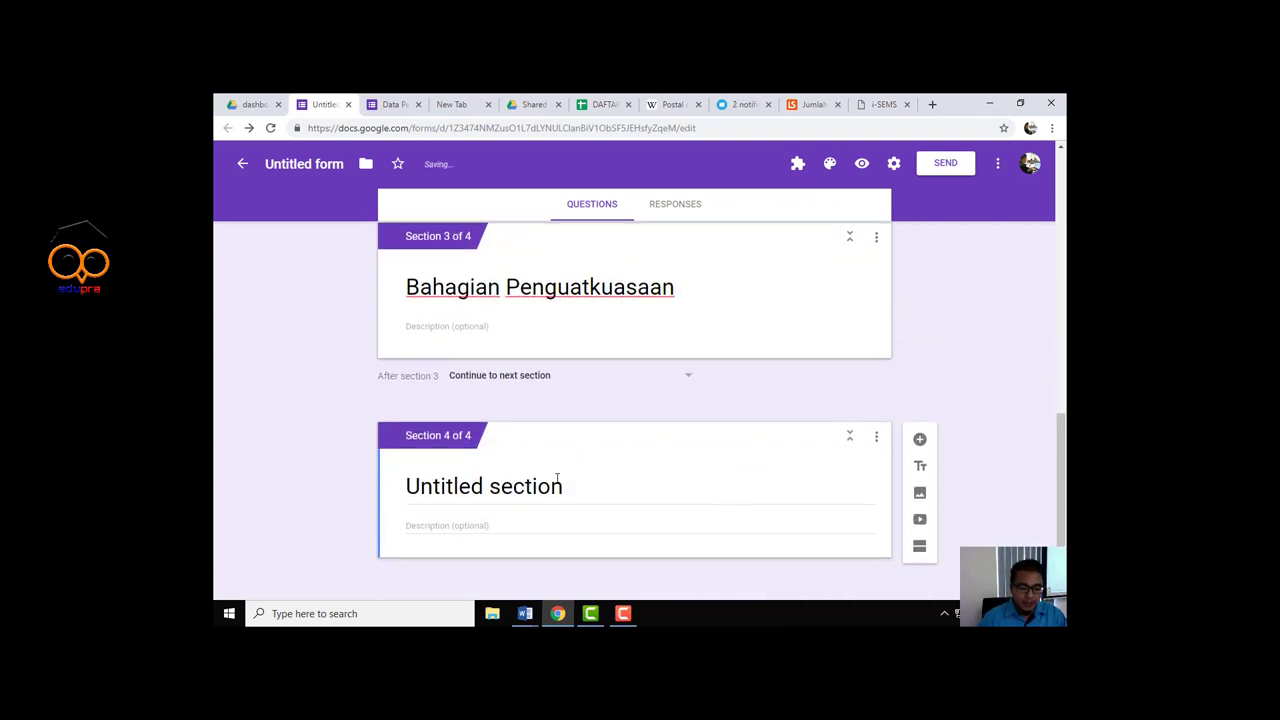
text(Bahagia)
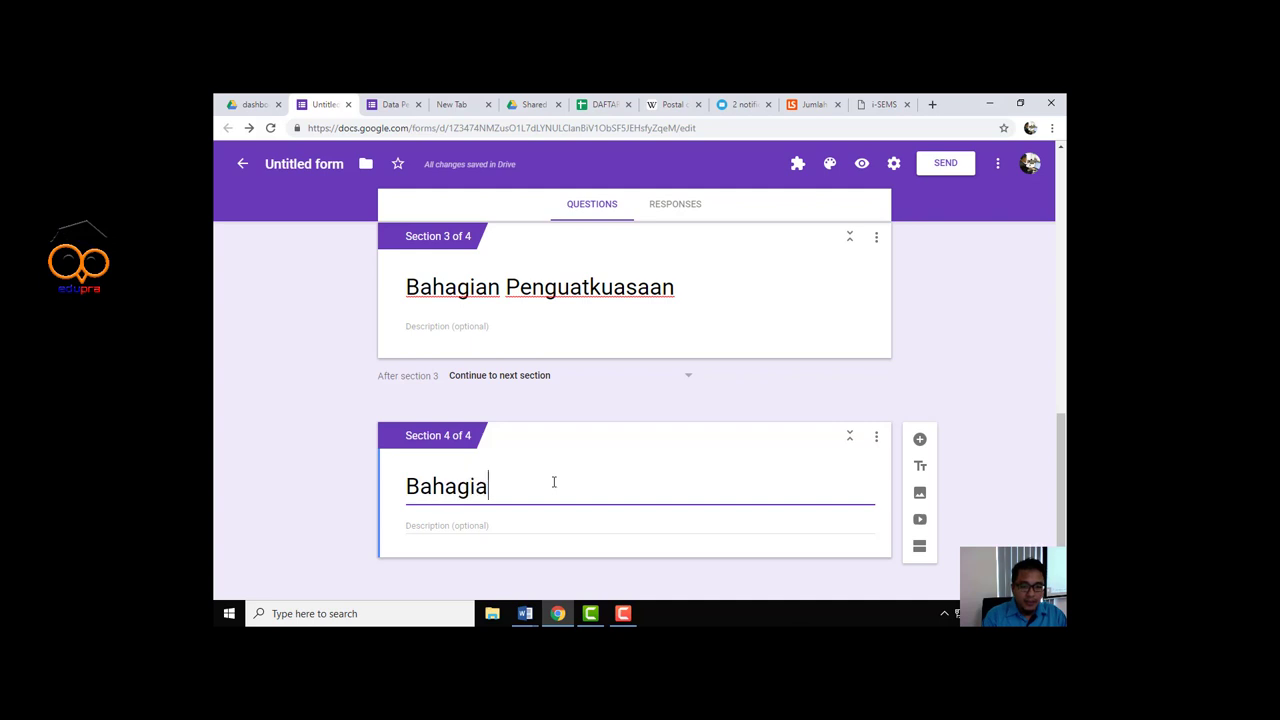
text(n Penerb)
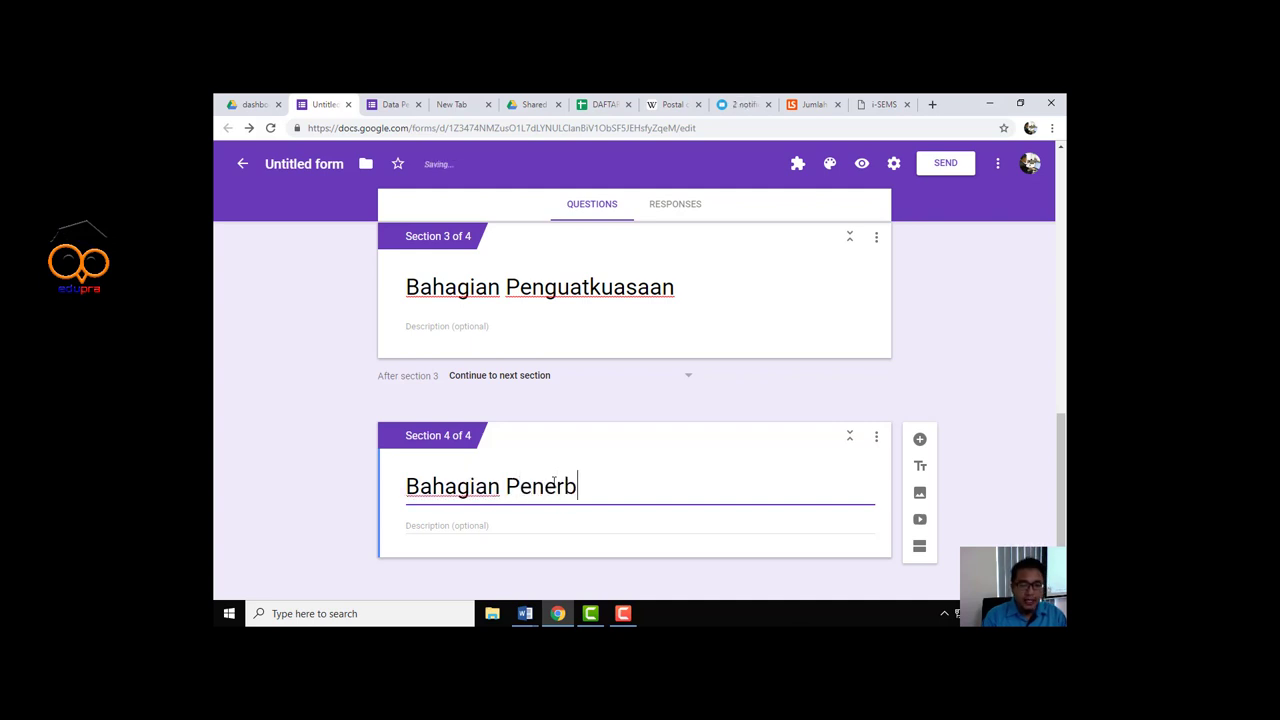
text(itan)
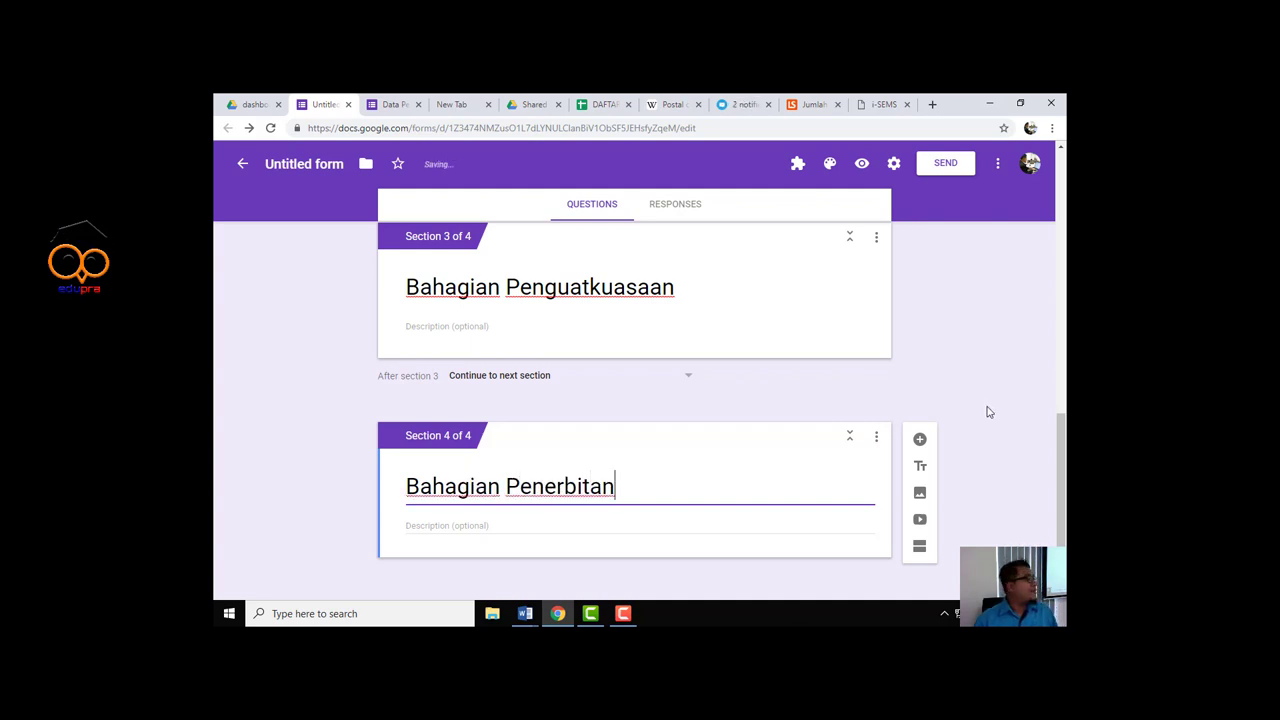
click(988, 411)
Scroll back to Section 1 and select the 'No Kad Pengenalan' question
scroll(593, 327, up, 1)
scroll(593, 327, up, 3)
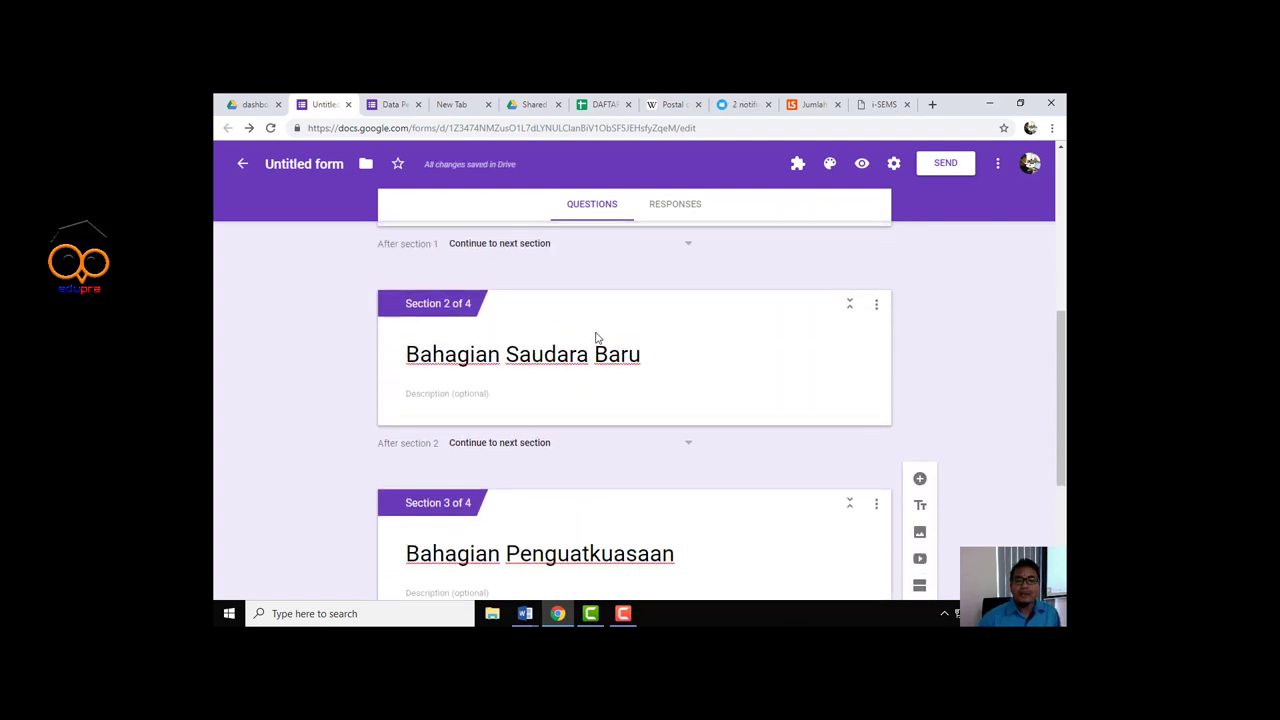
click(823, 346)
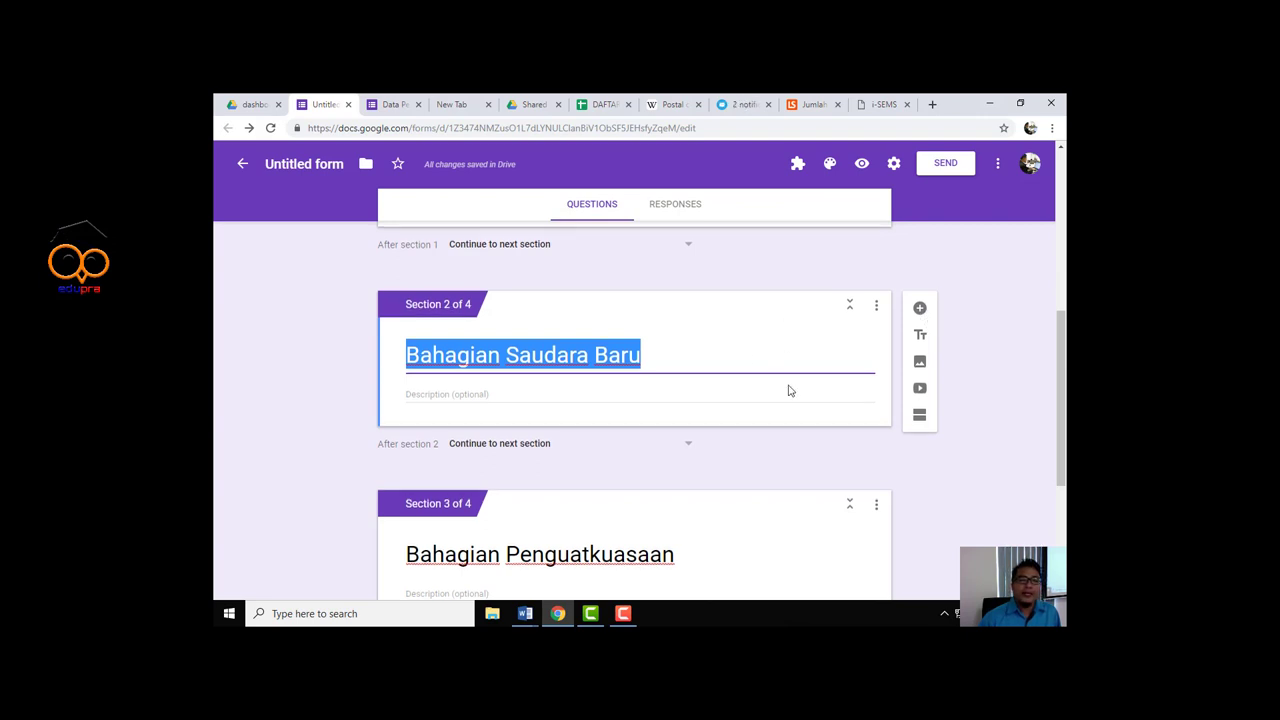
scroll(788, 391, up, 3)
scroll(788, 391, up, 3)
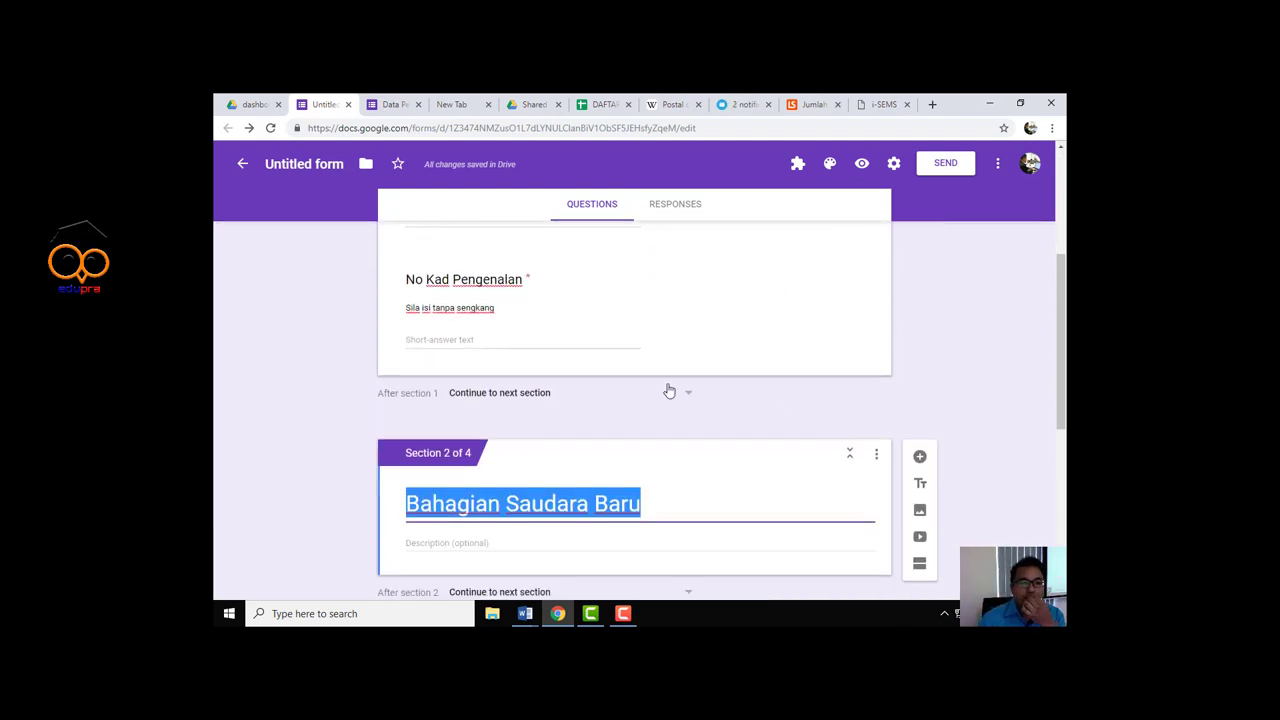
scroll(659, 376, up, 1)
scroll(659, 376, down, 1)
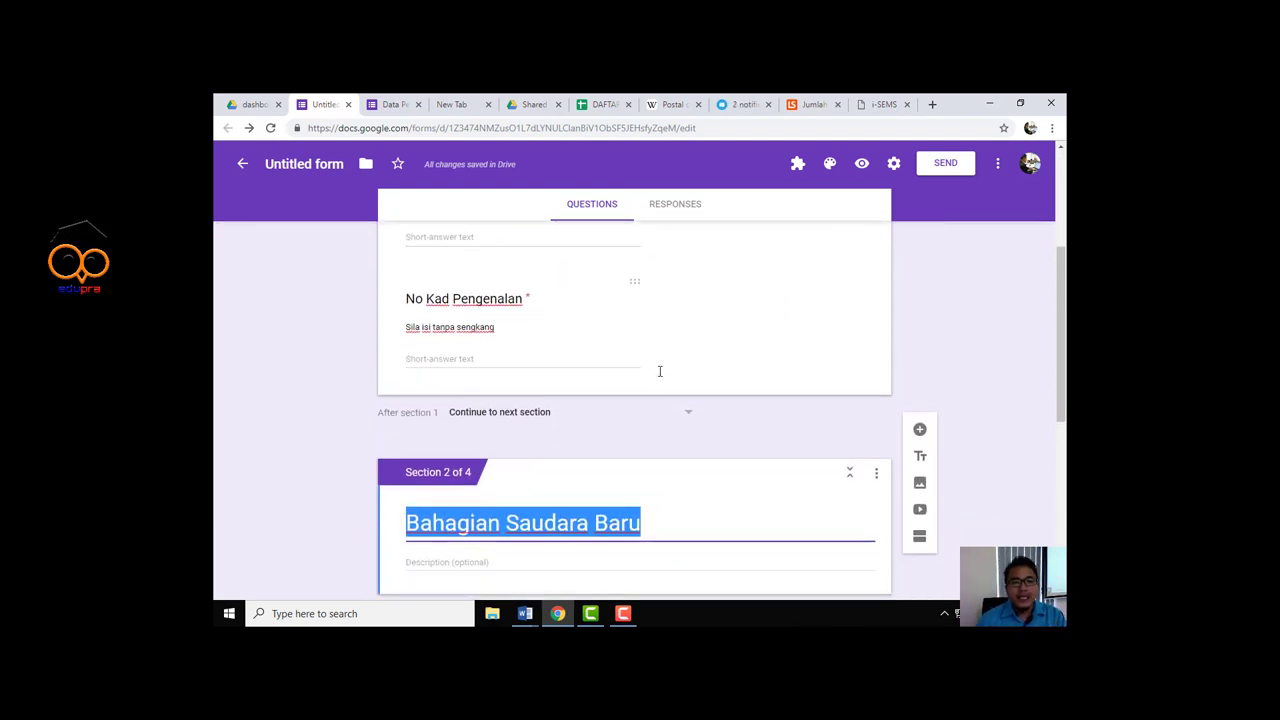
scroll(659, 374, up, 2)
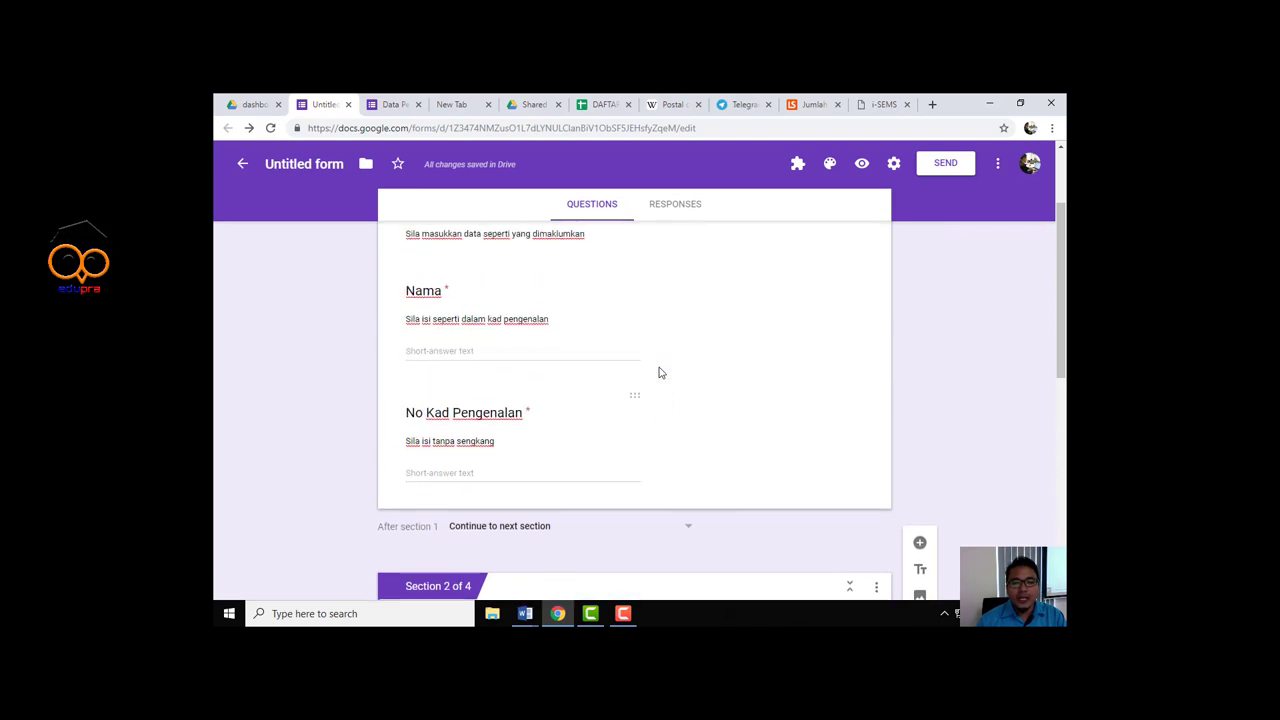
click(756, 395)
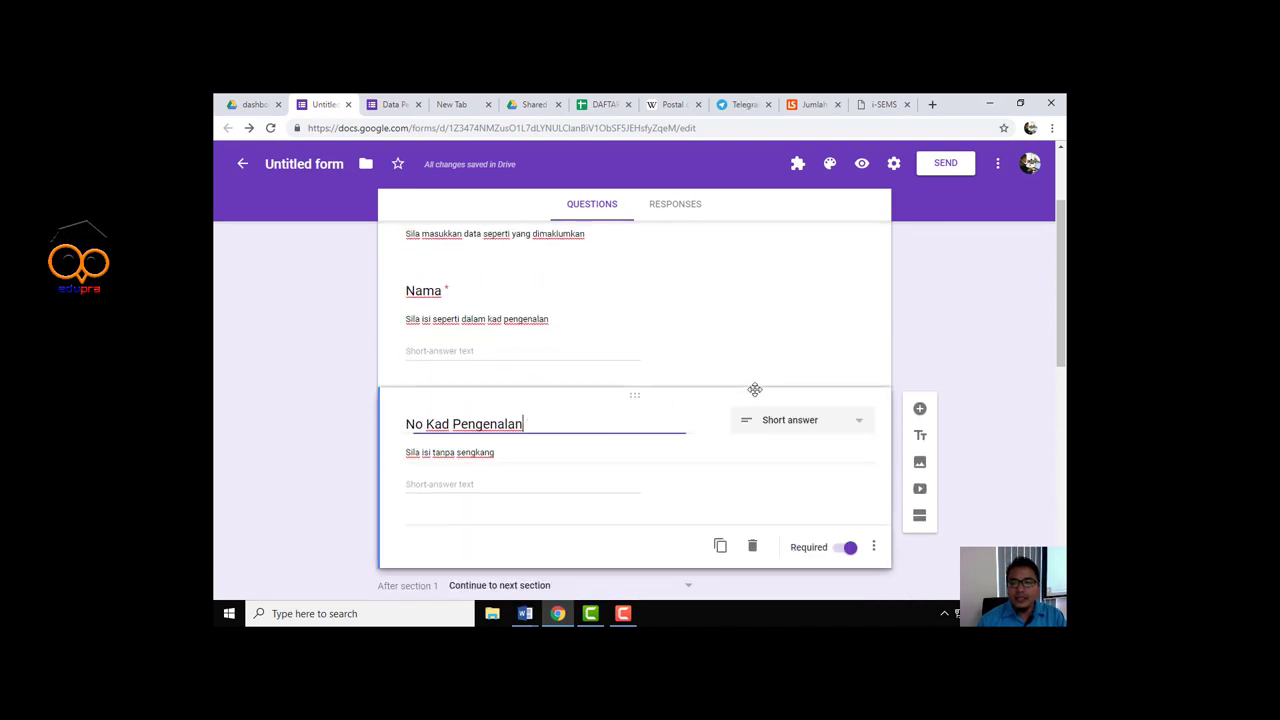
Add multiple-choice question 'Anda bahagian mana?' with choices Saudara Baru, Penguatkuasa and Penerbitan
click(919, 406)
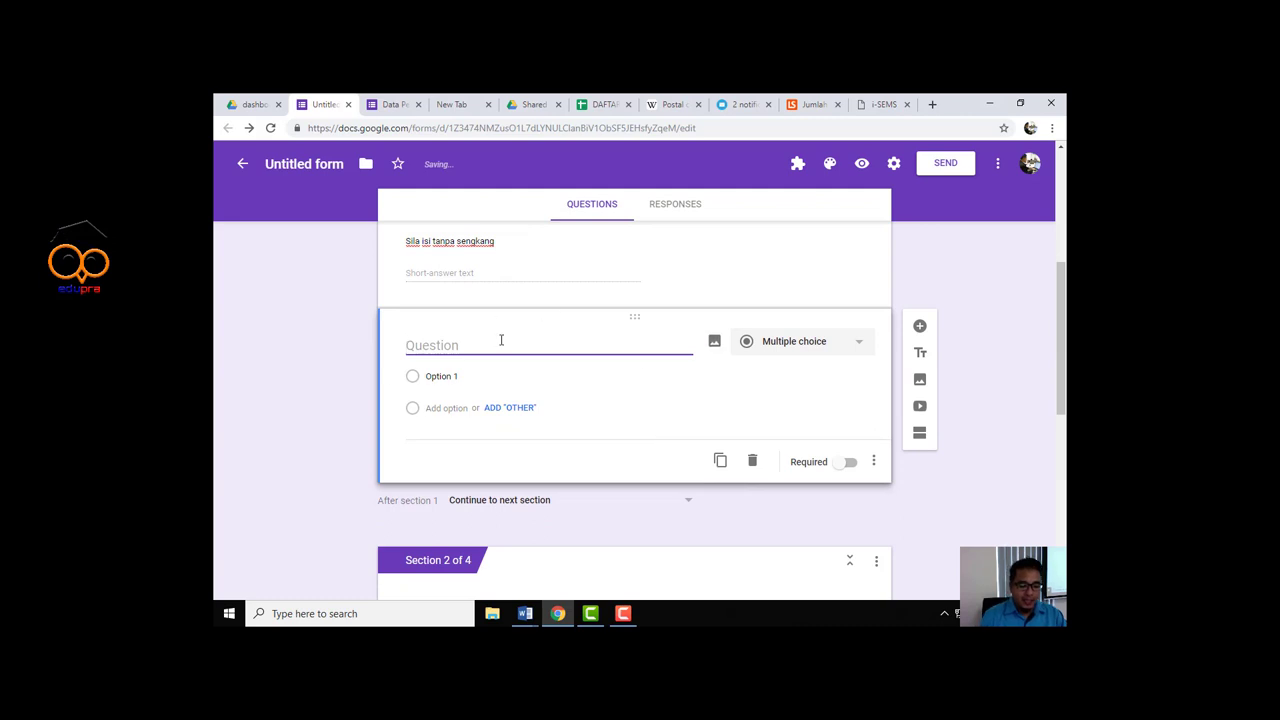
text(An)
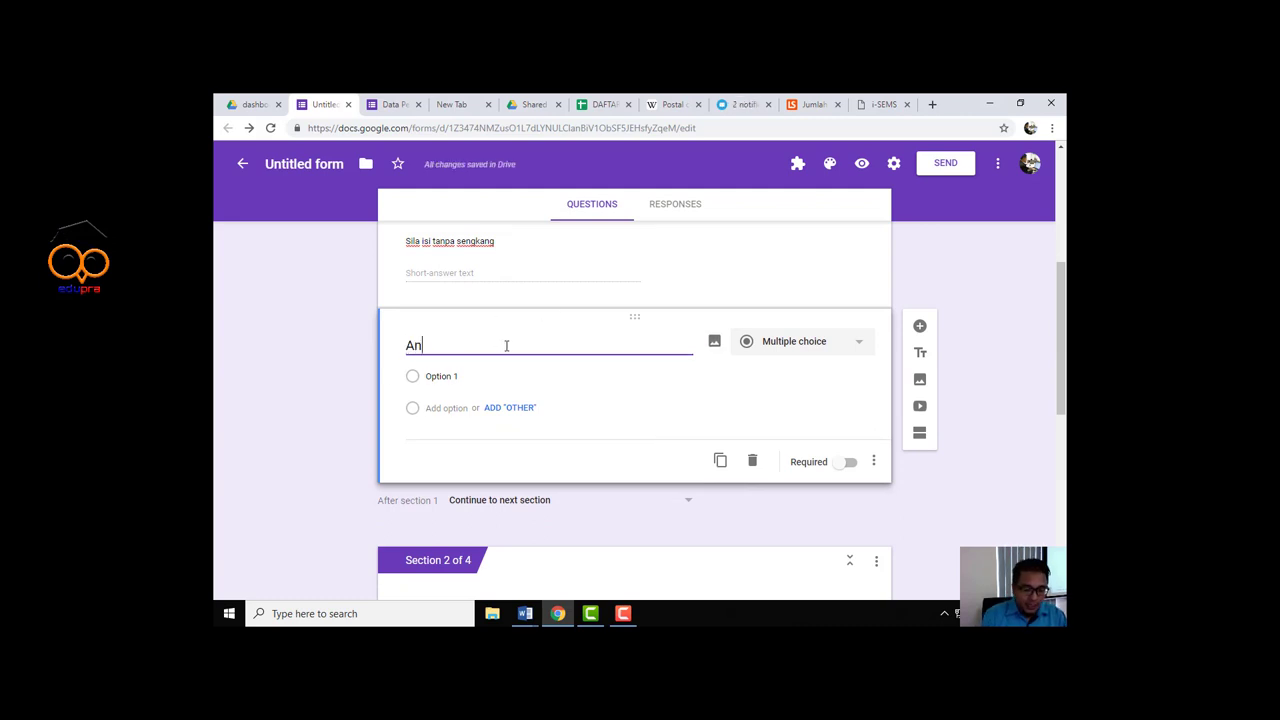
text(da bahagi)
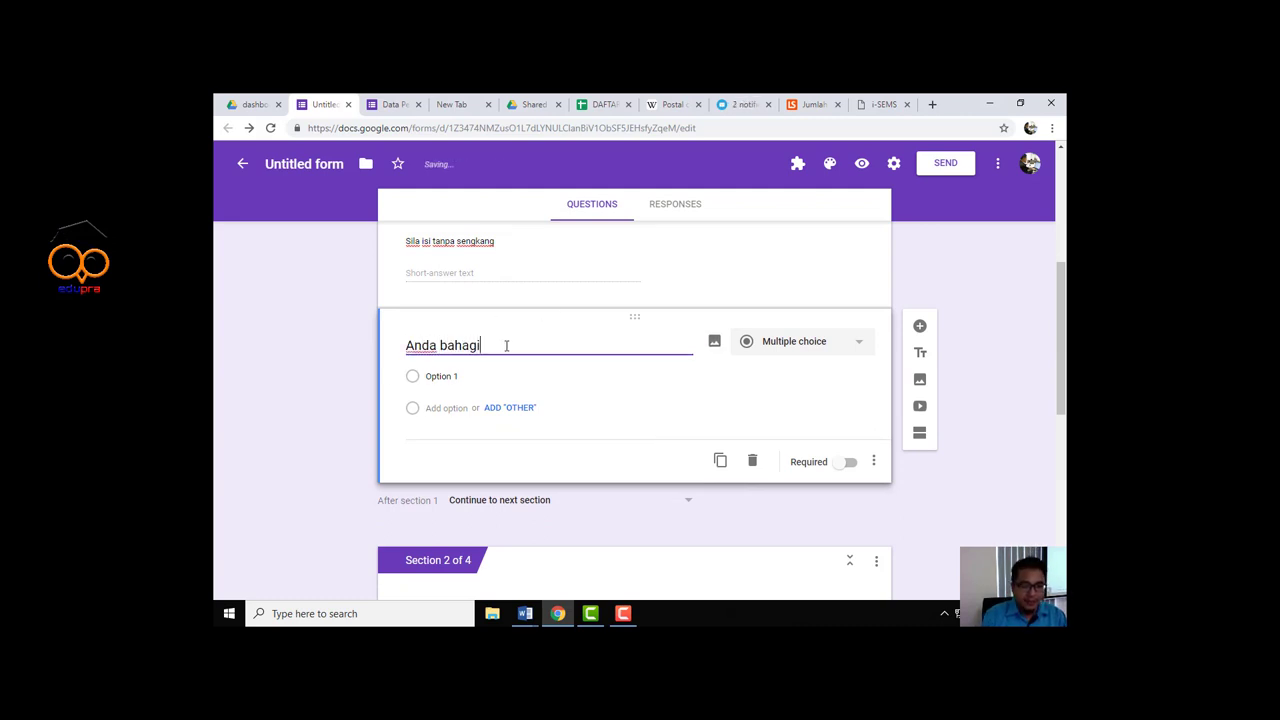
text(an mana)
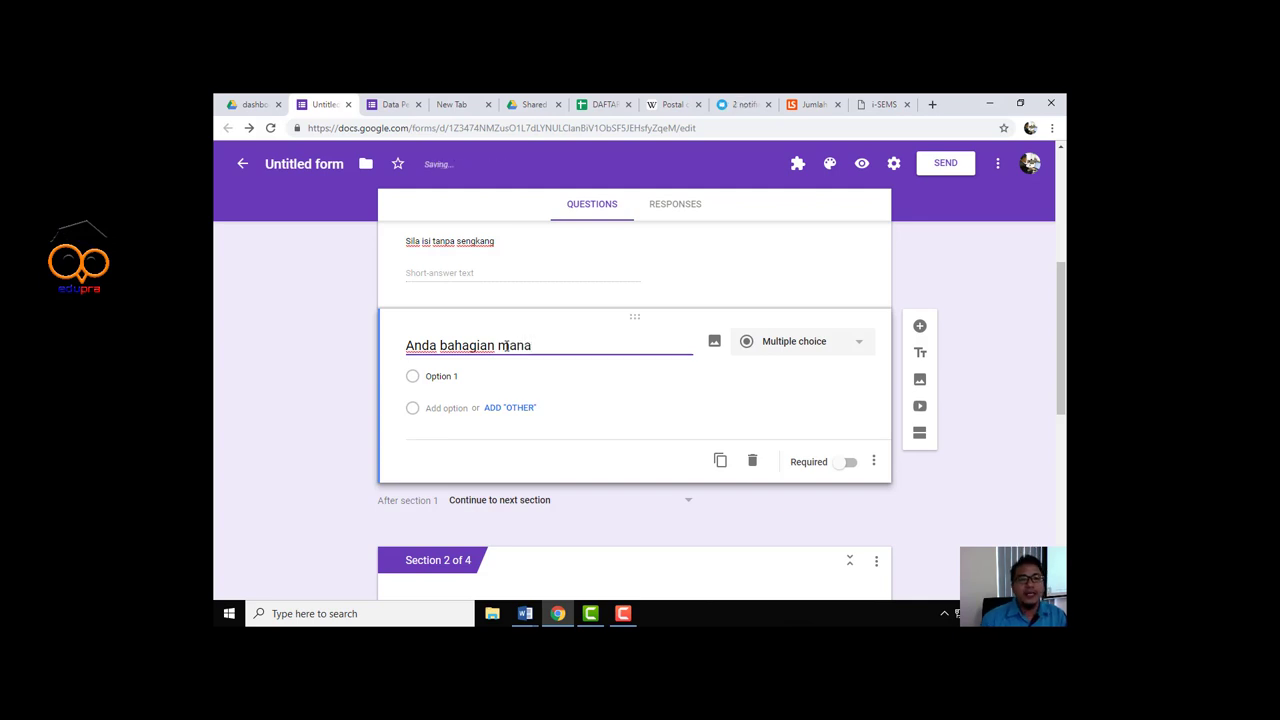
text(?)
click(445, 377)
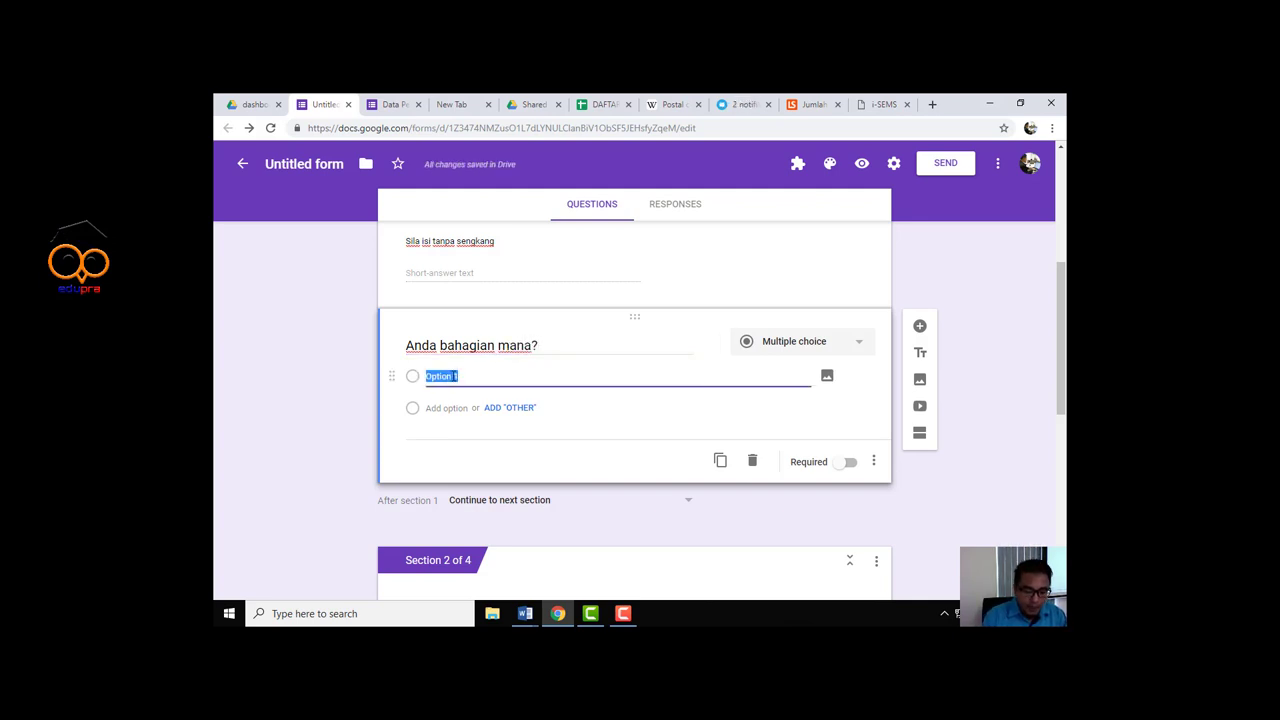
text(Sa)
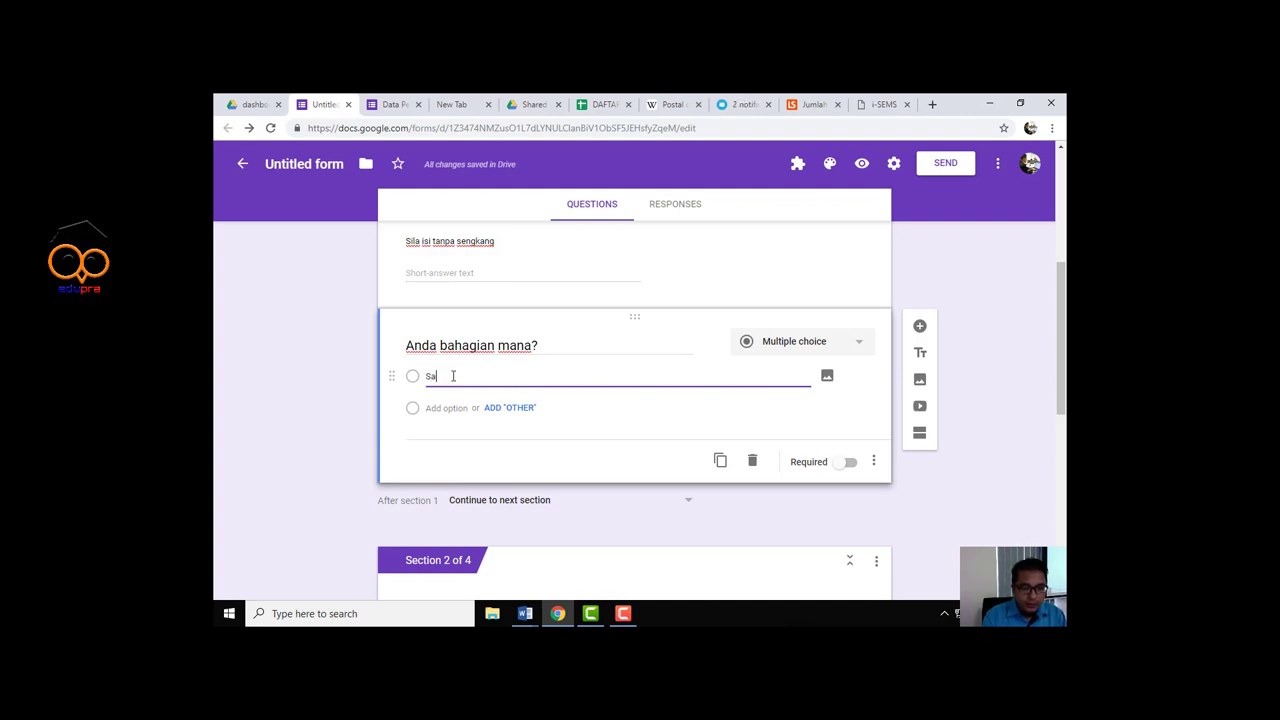
text(udara Baru)
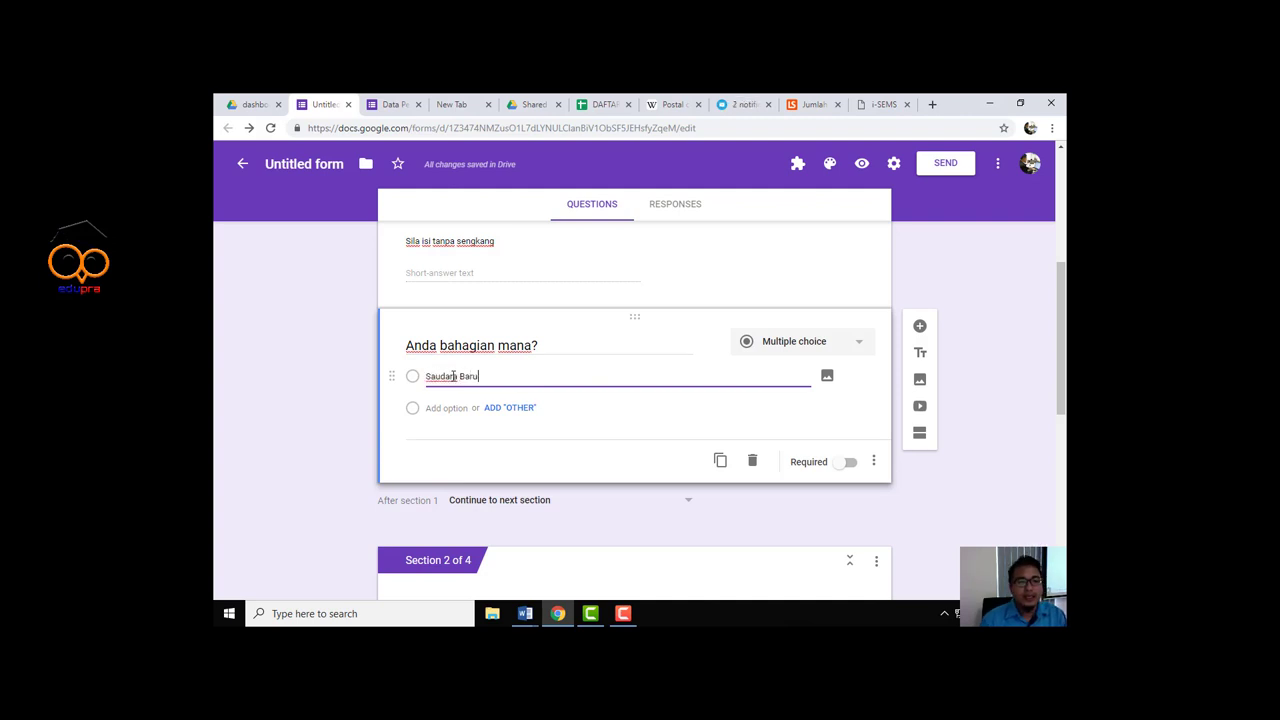
click(458, 409)
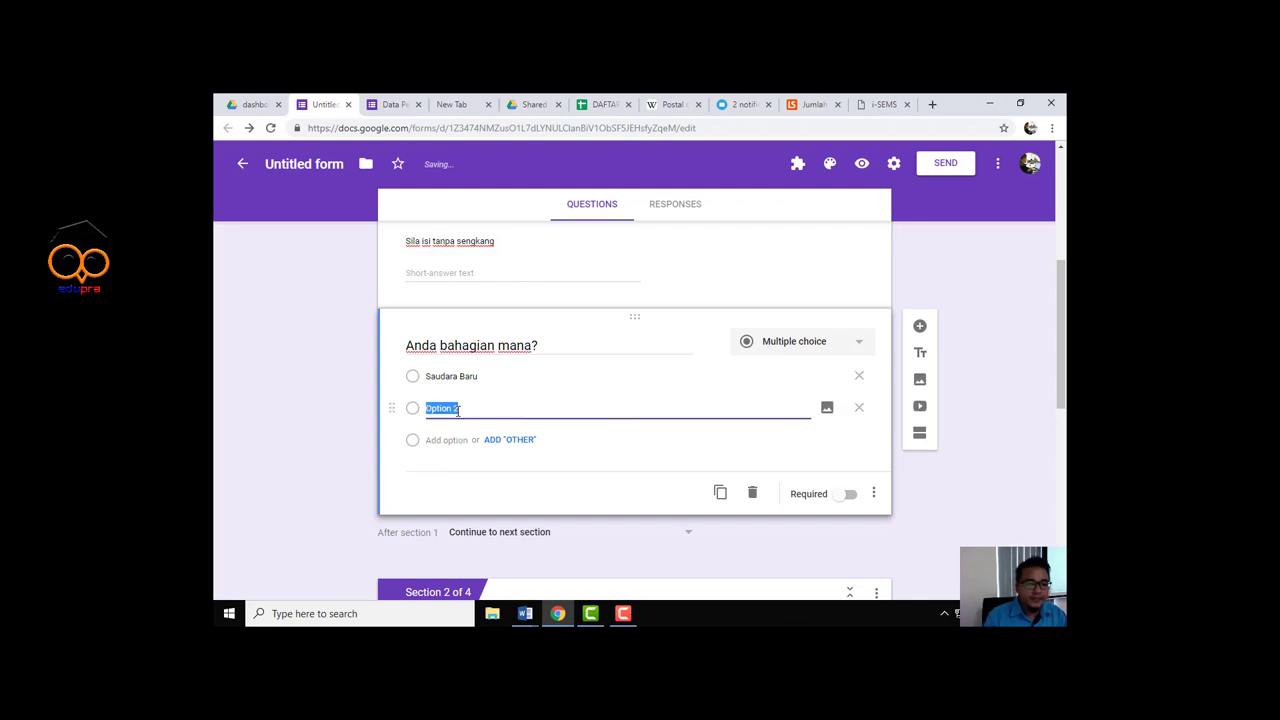
text(S)
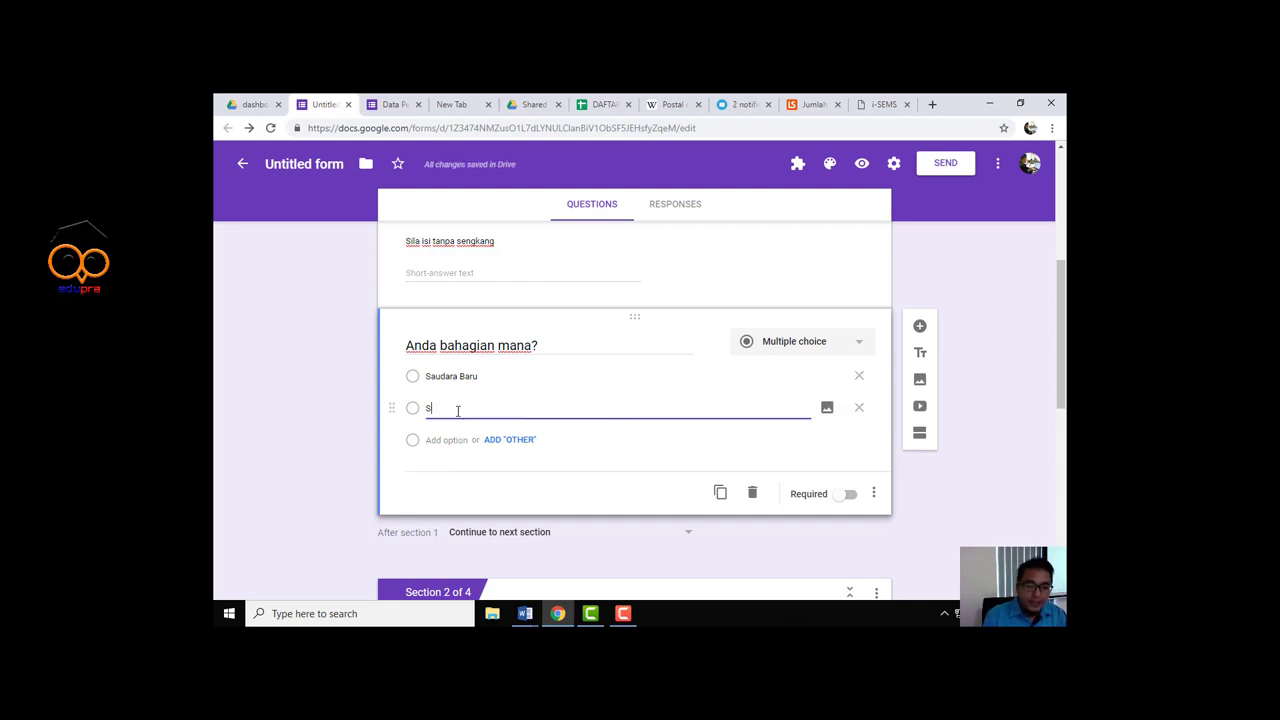
key(BackSpace)
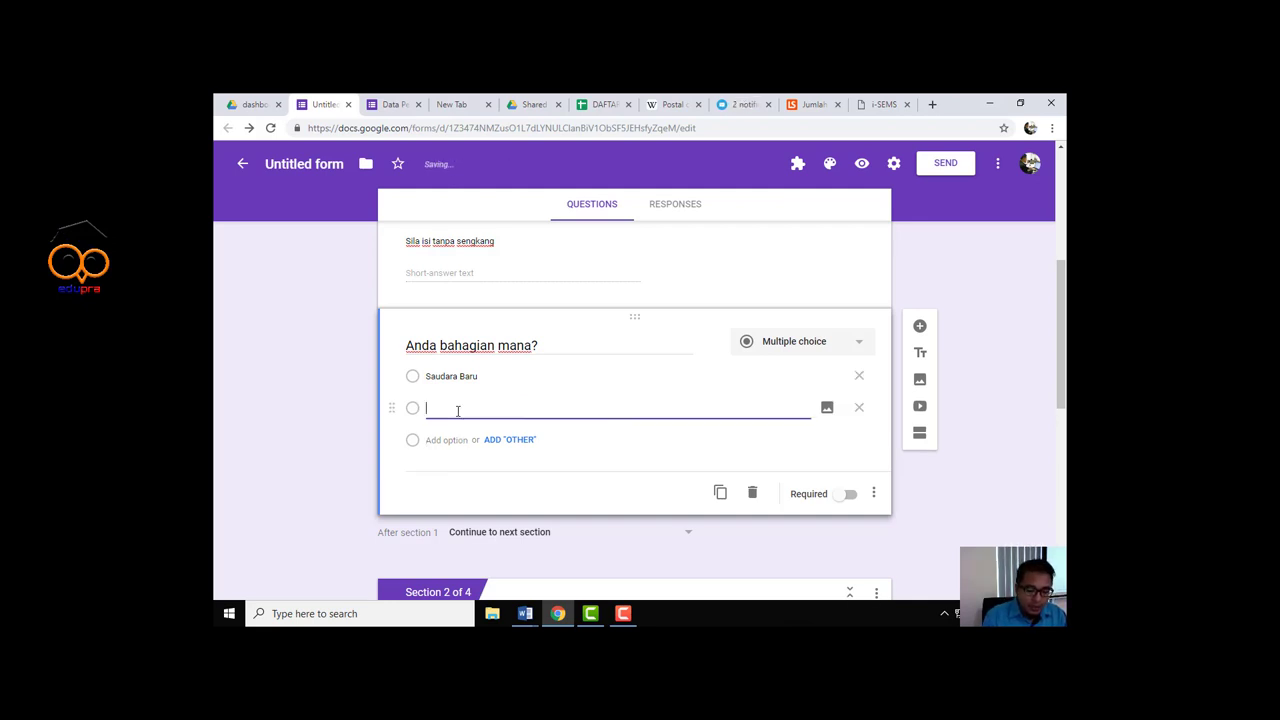
text(Penguat)
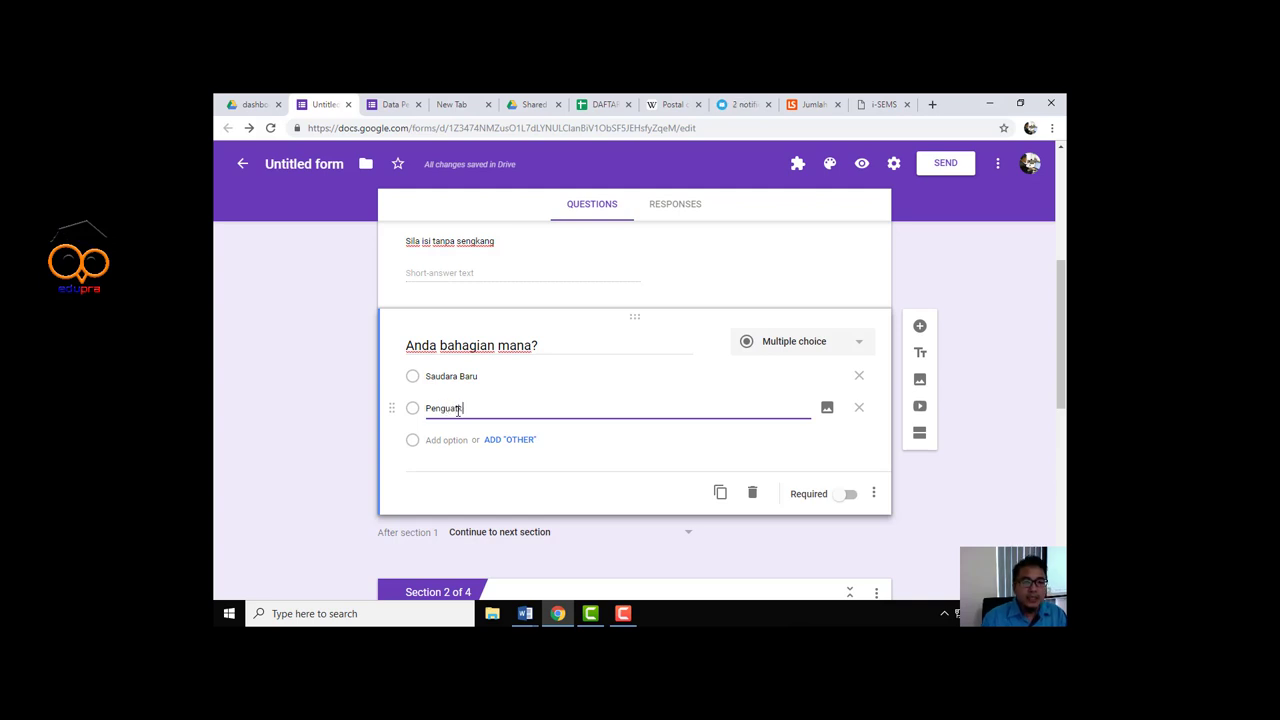
text(kuasa)
click(449, 440)
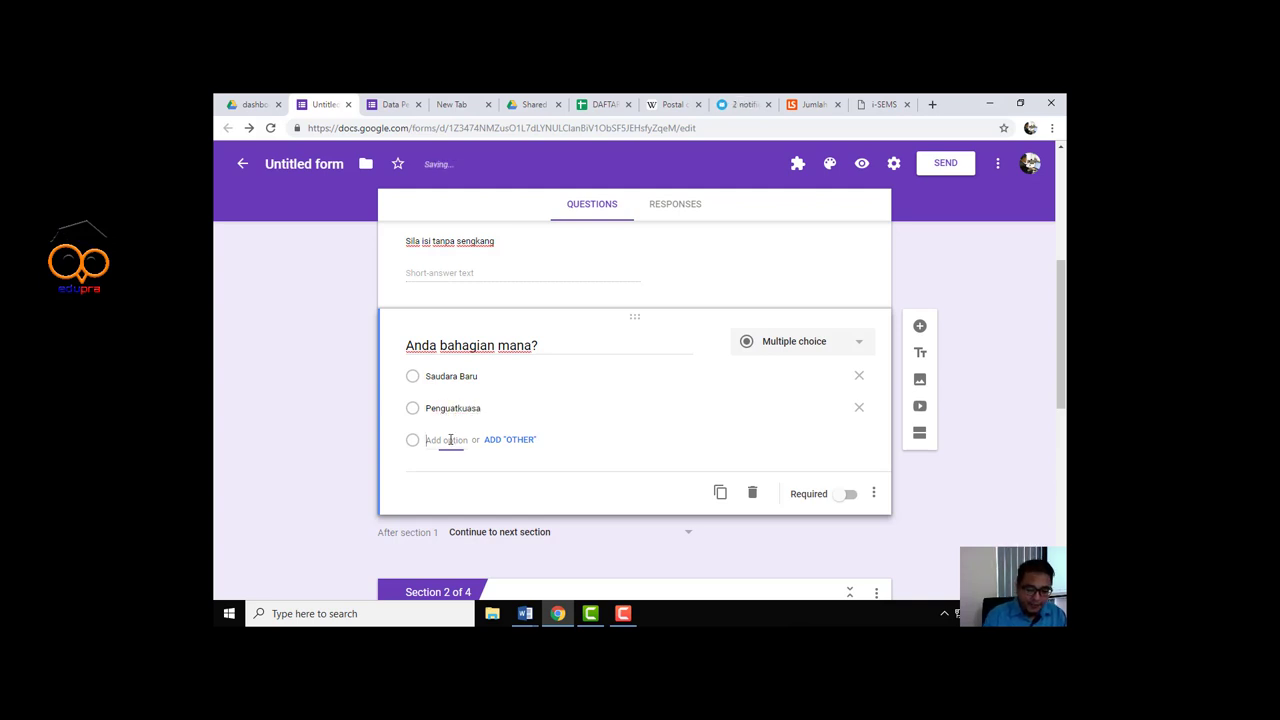
text(Penerb)
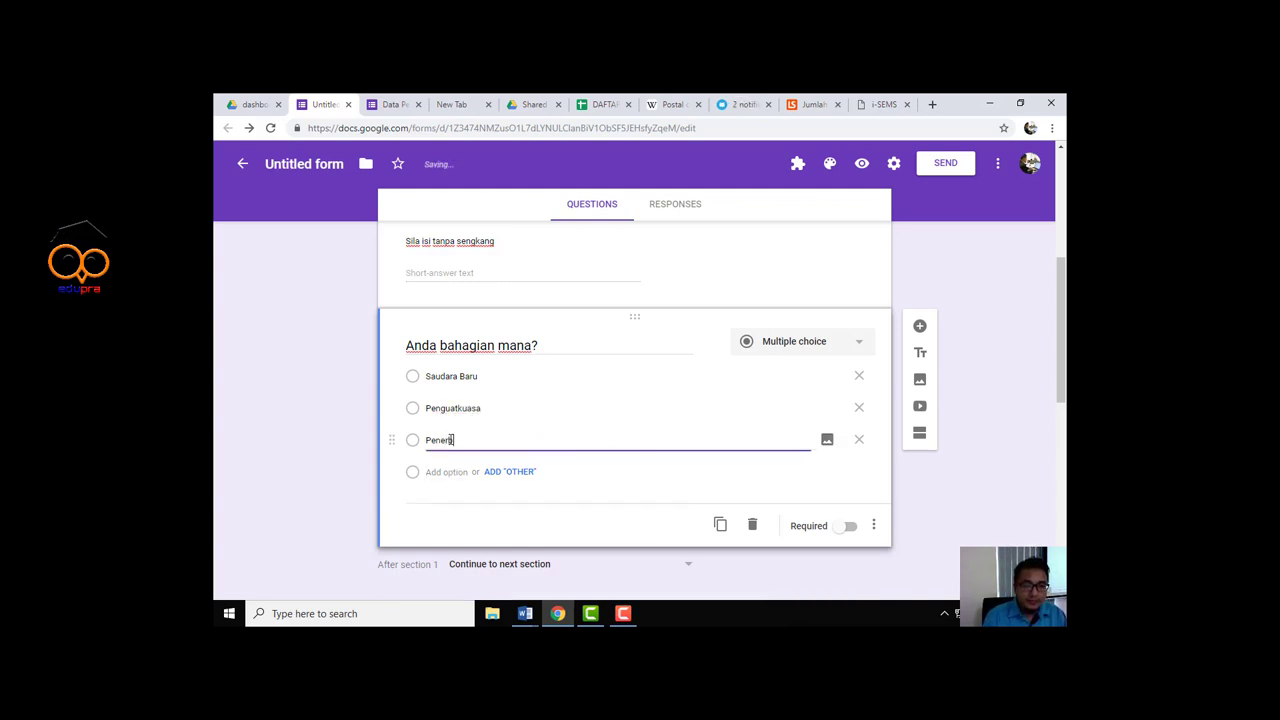
text(itan)
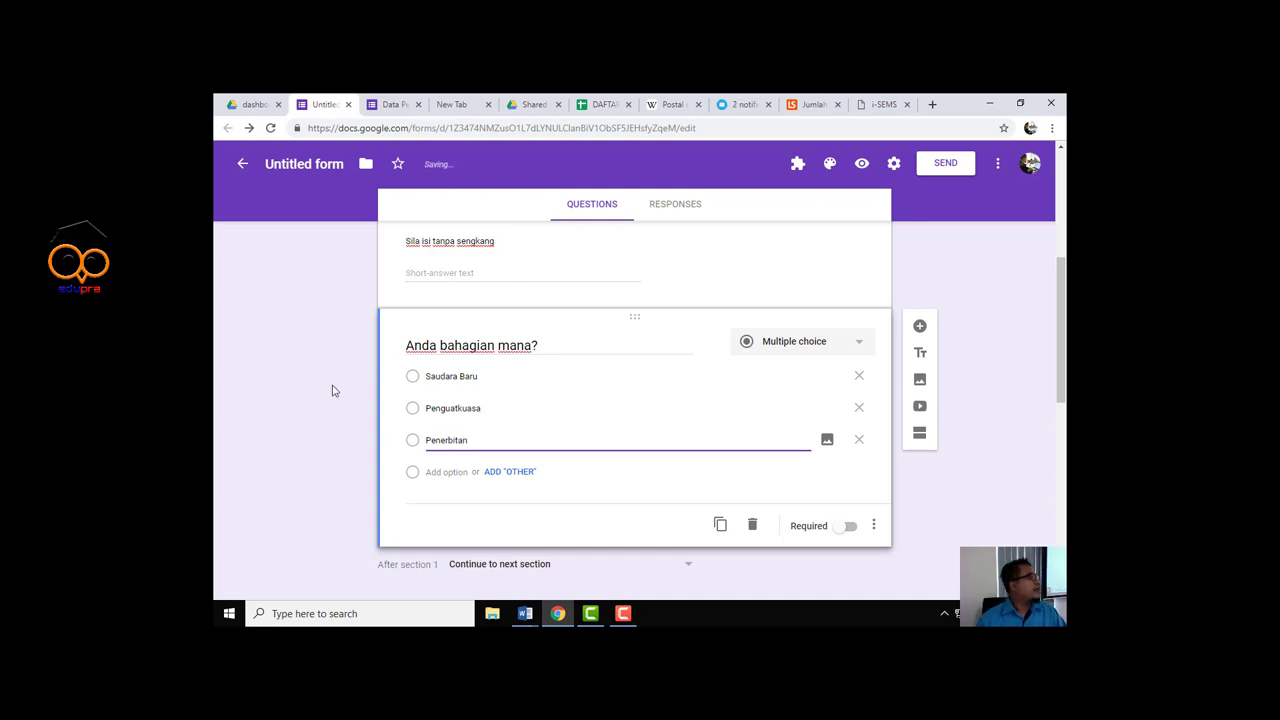
click(324, 402)
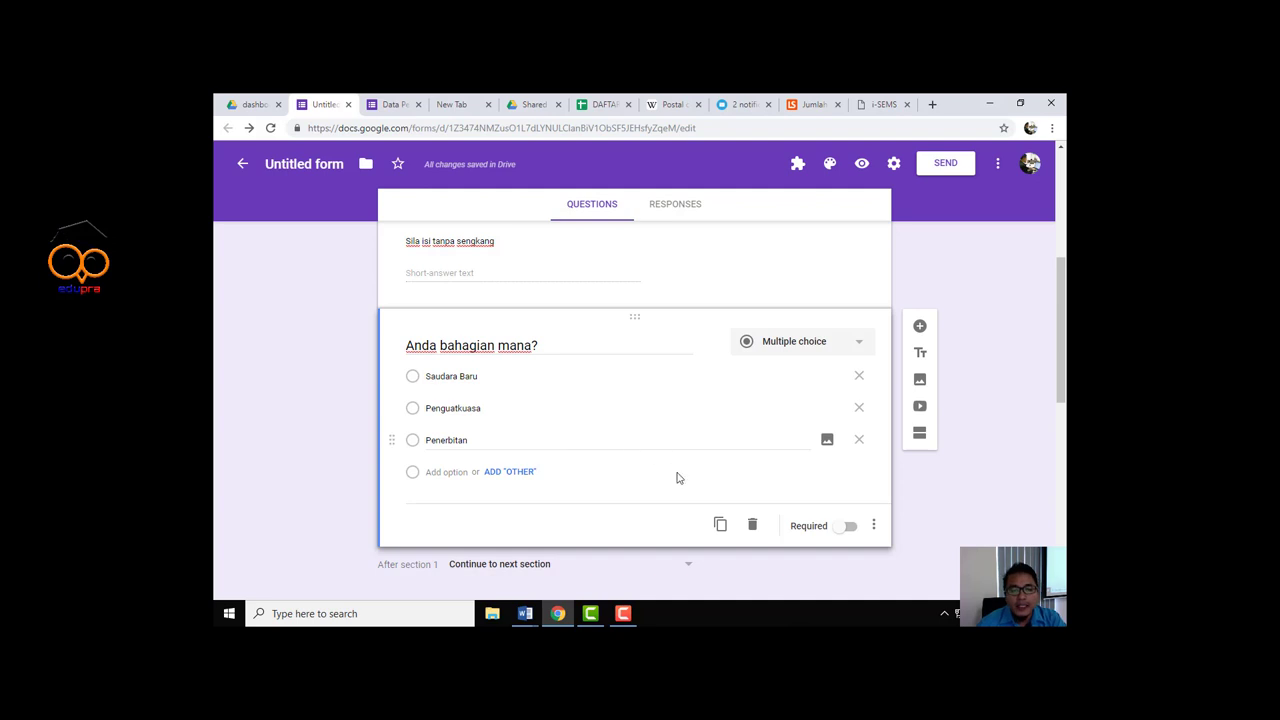
scroll(612, 426, down, 3)
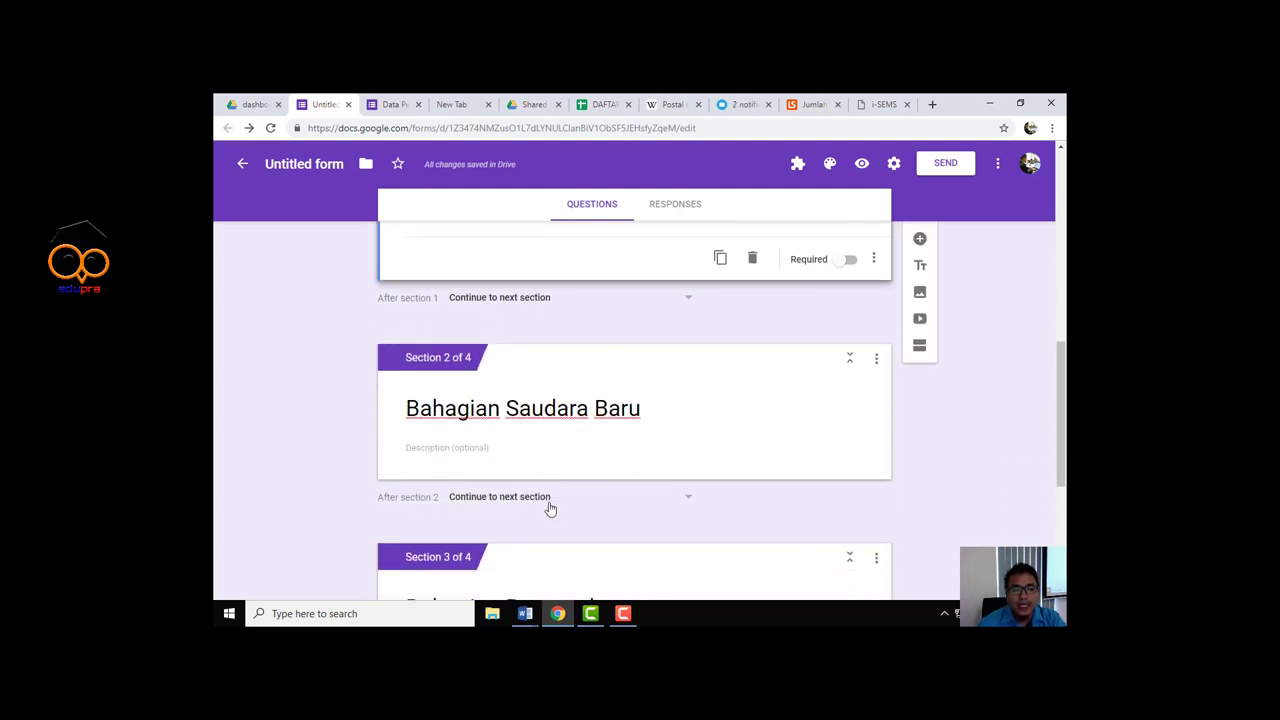
scroll(552, 510, down, 3)
scroll(622, 512, up, 3)
scroll(630, 502, up, 3)
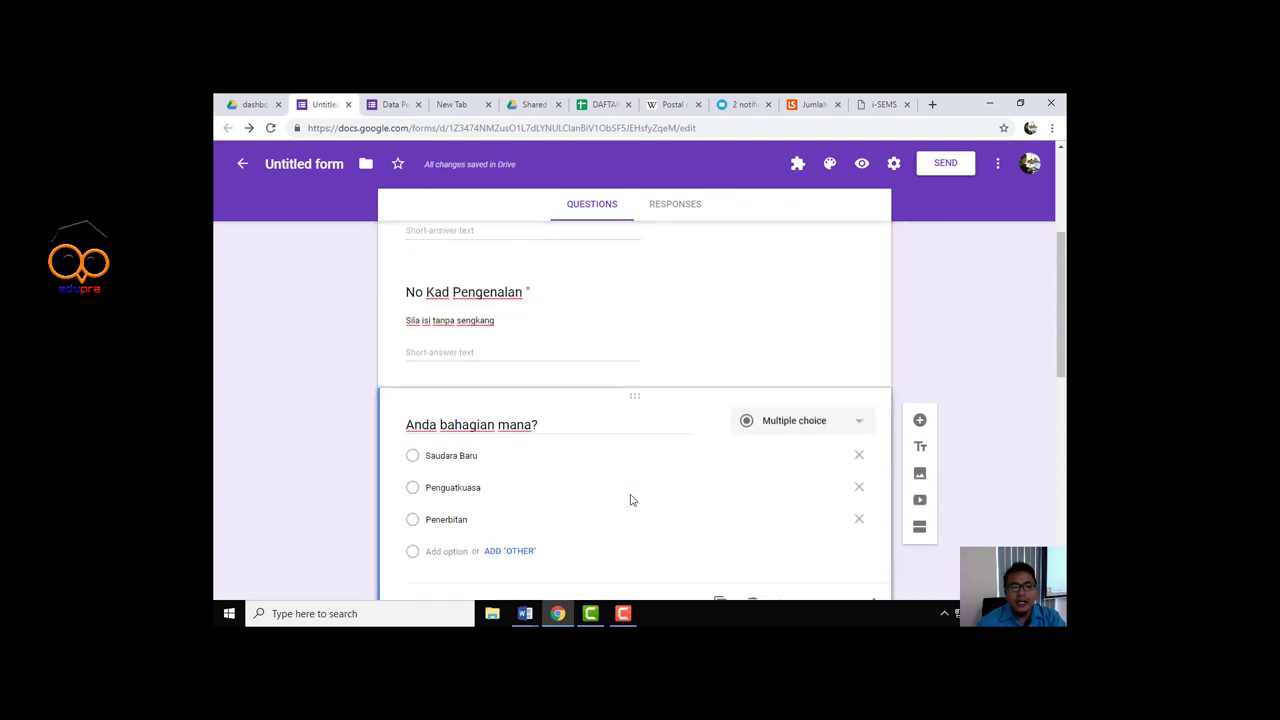
scroll(598, 474, down, 2)
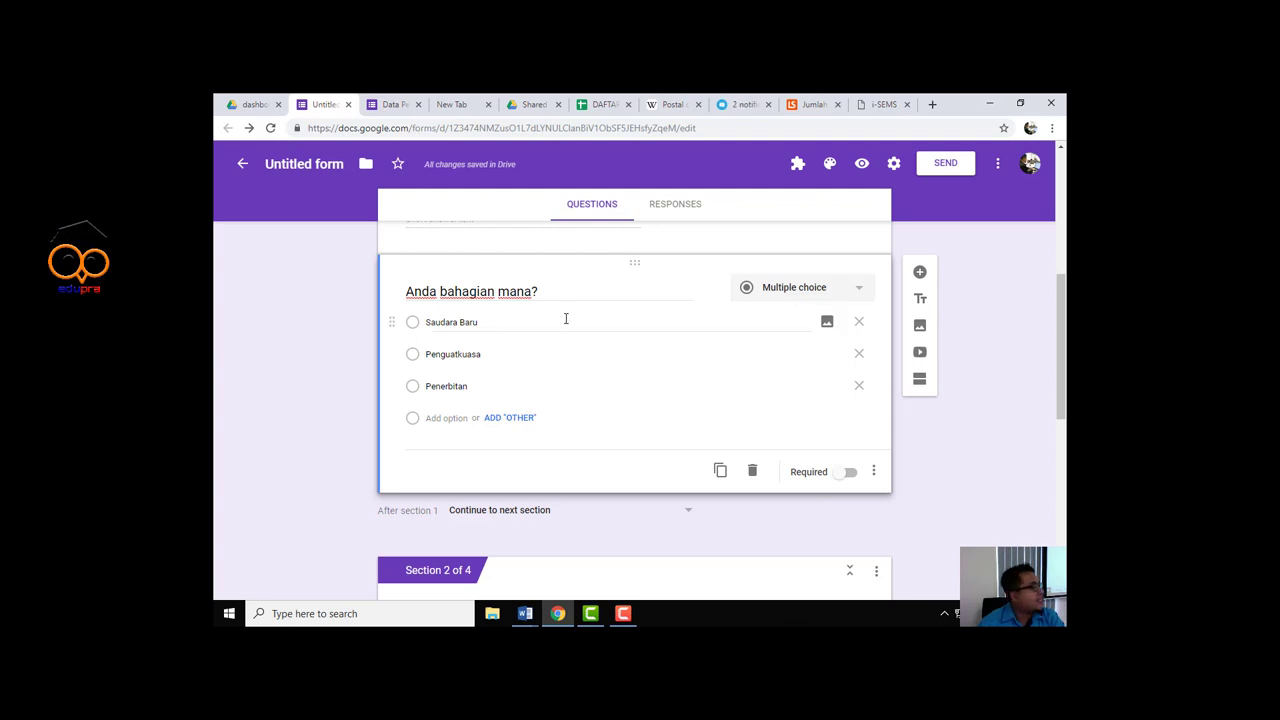
mouse_move(453, 487)
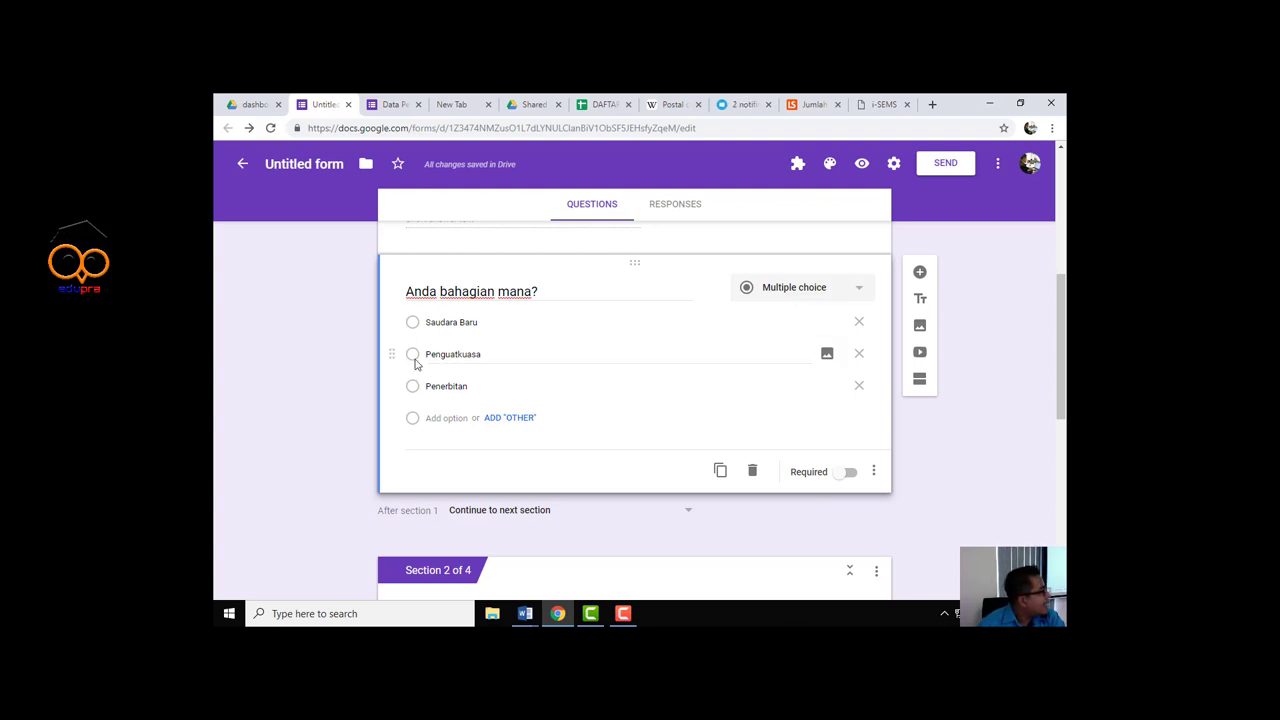
click(858, 299)
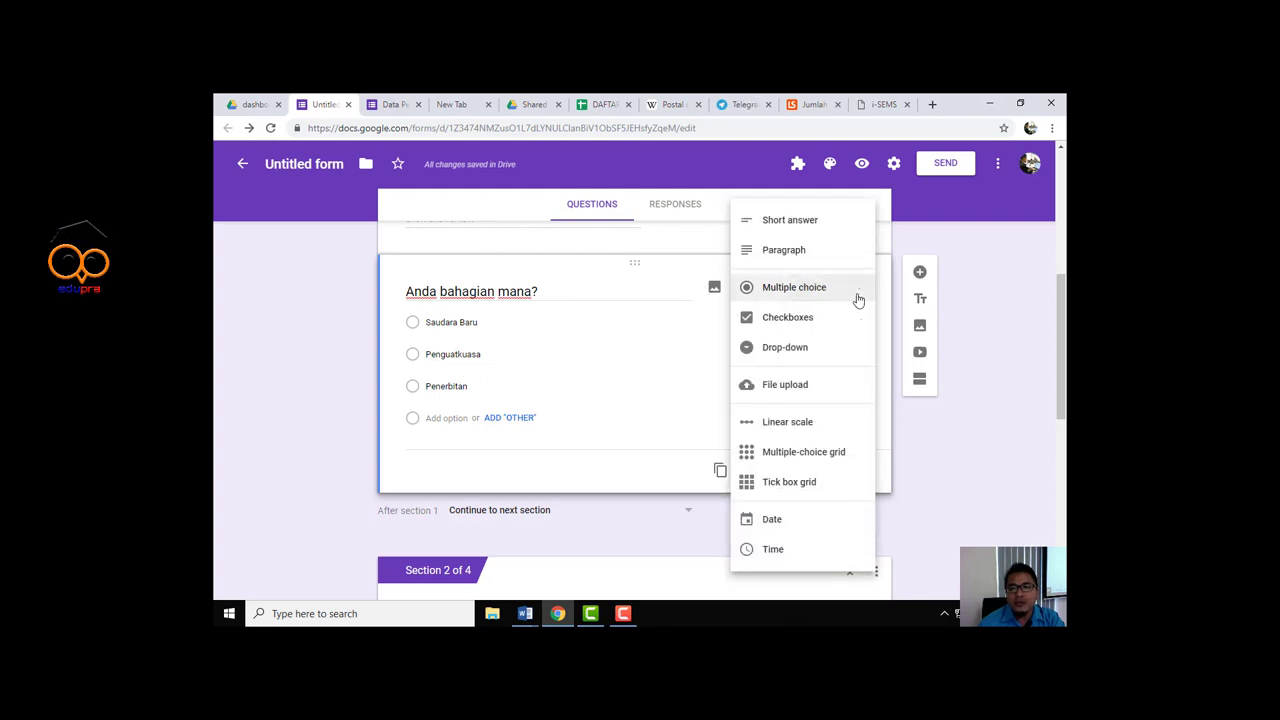
click(1004, 321)
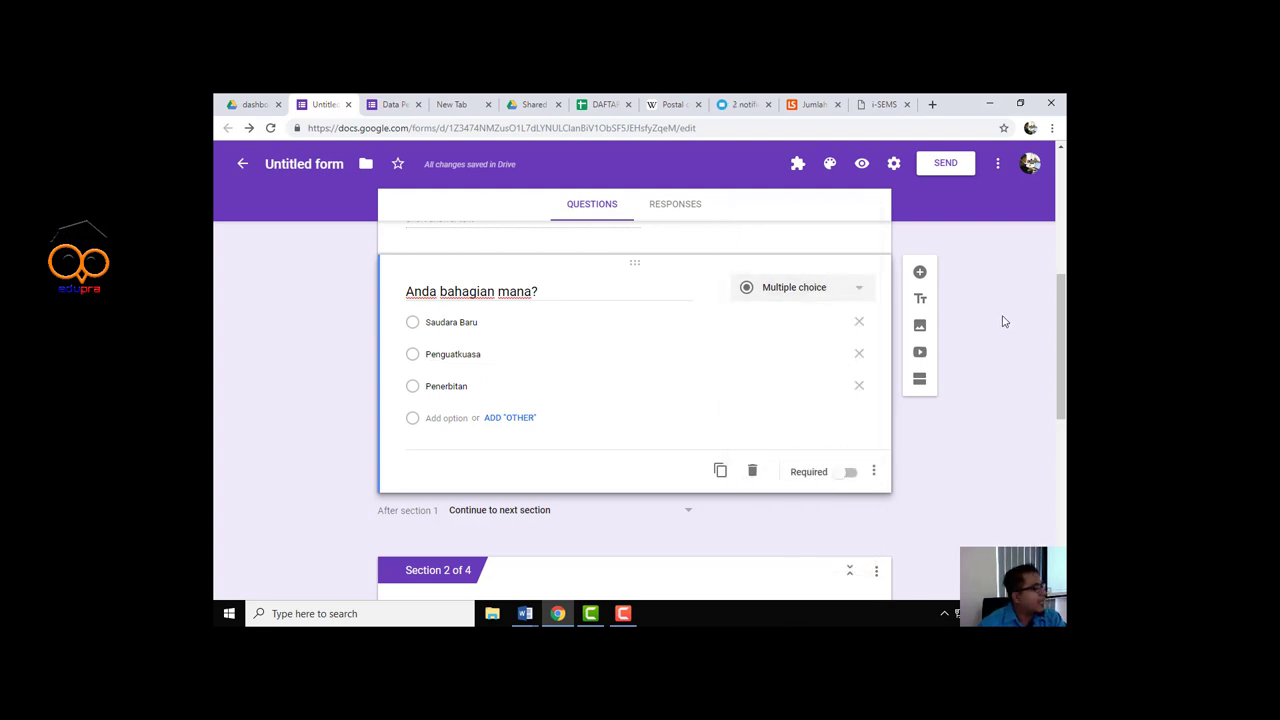
click(824, 297)
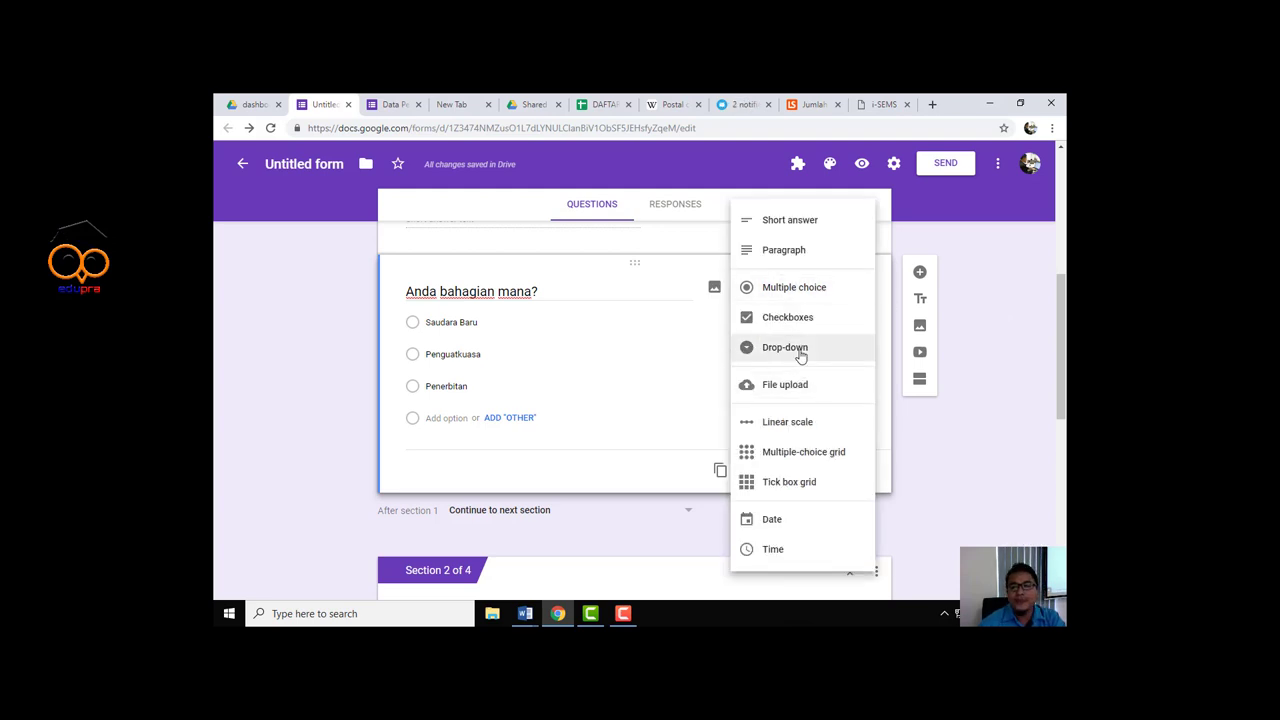
click(962, 456)
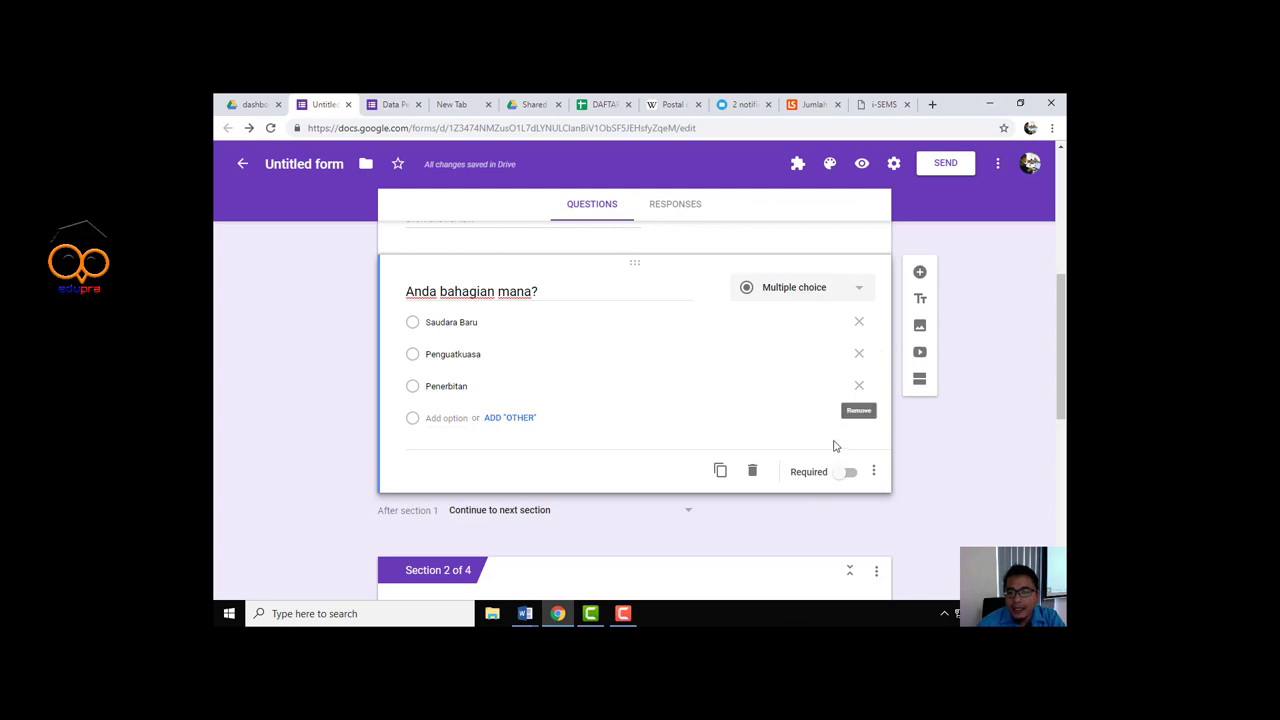
Turn on 'Go to section based on answer' for 'Anda bahagian mana?'
click(873, 470)
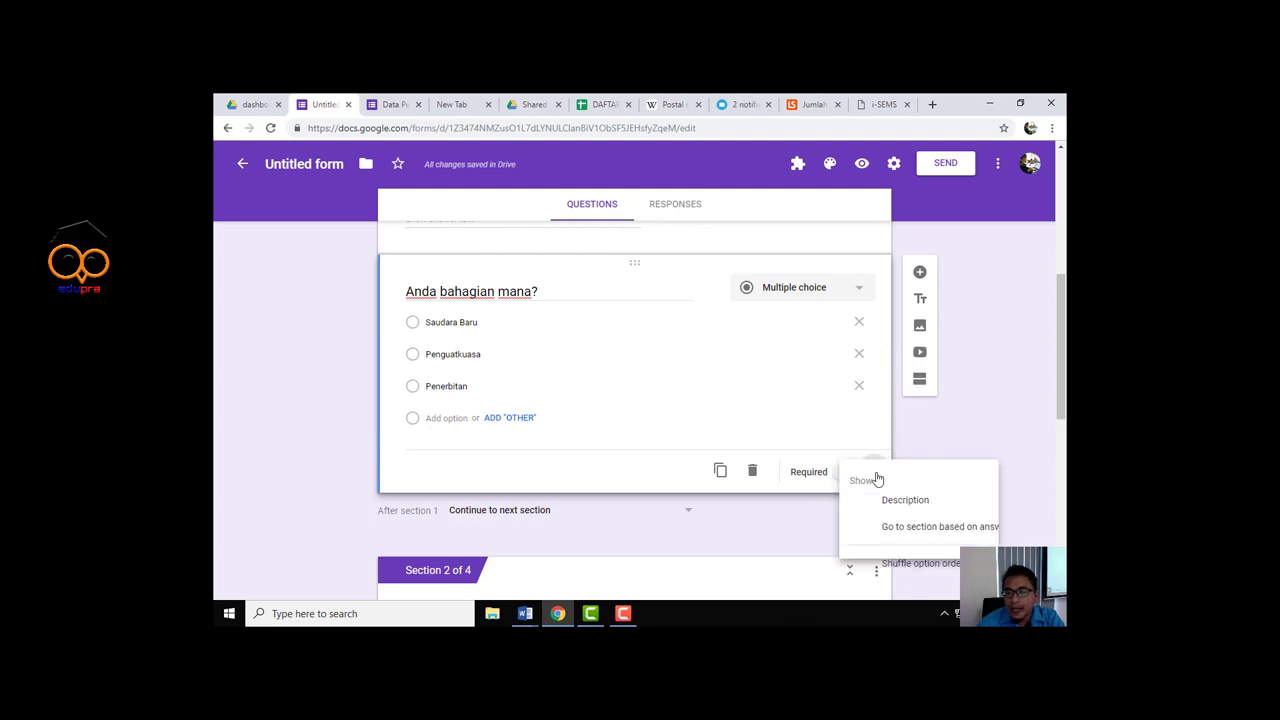
click(953, 455)
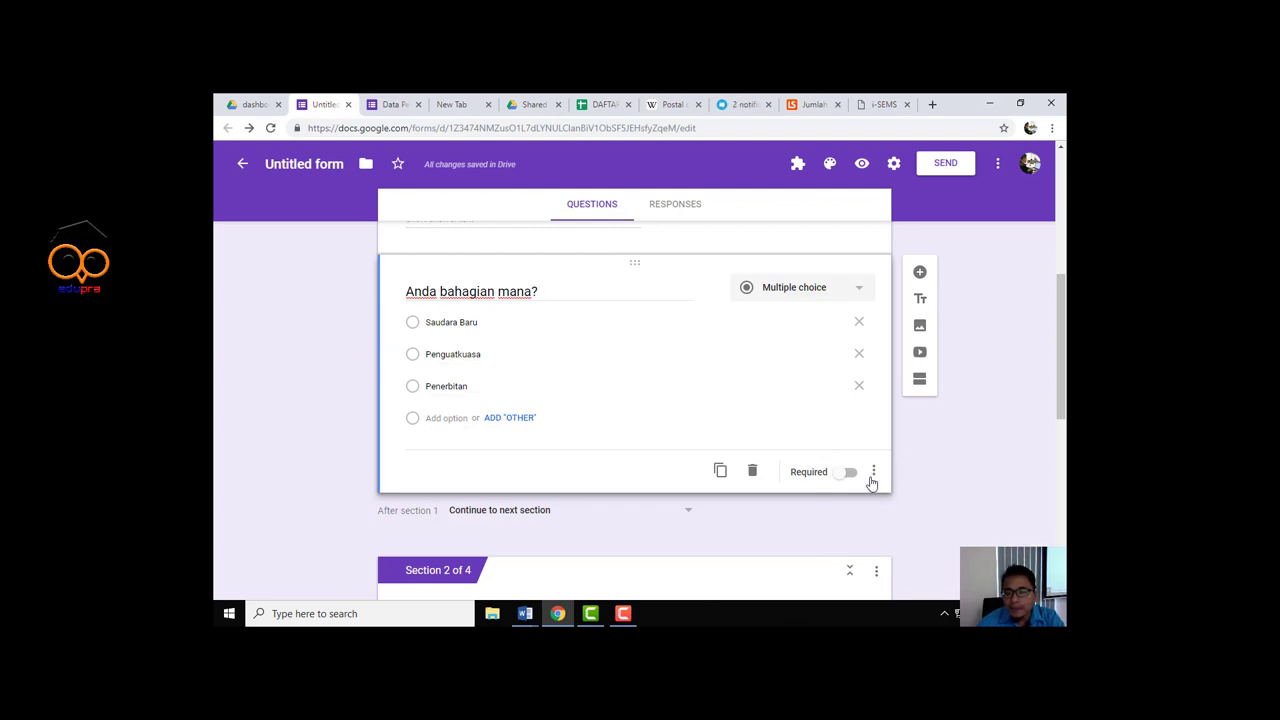
click(873, 472)
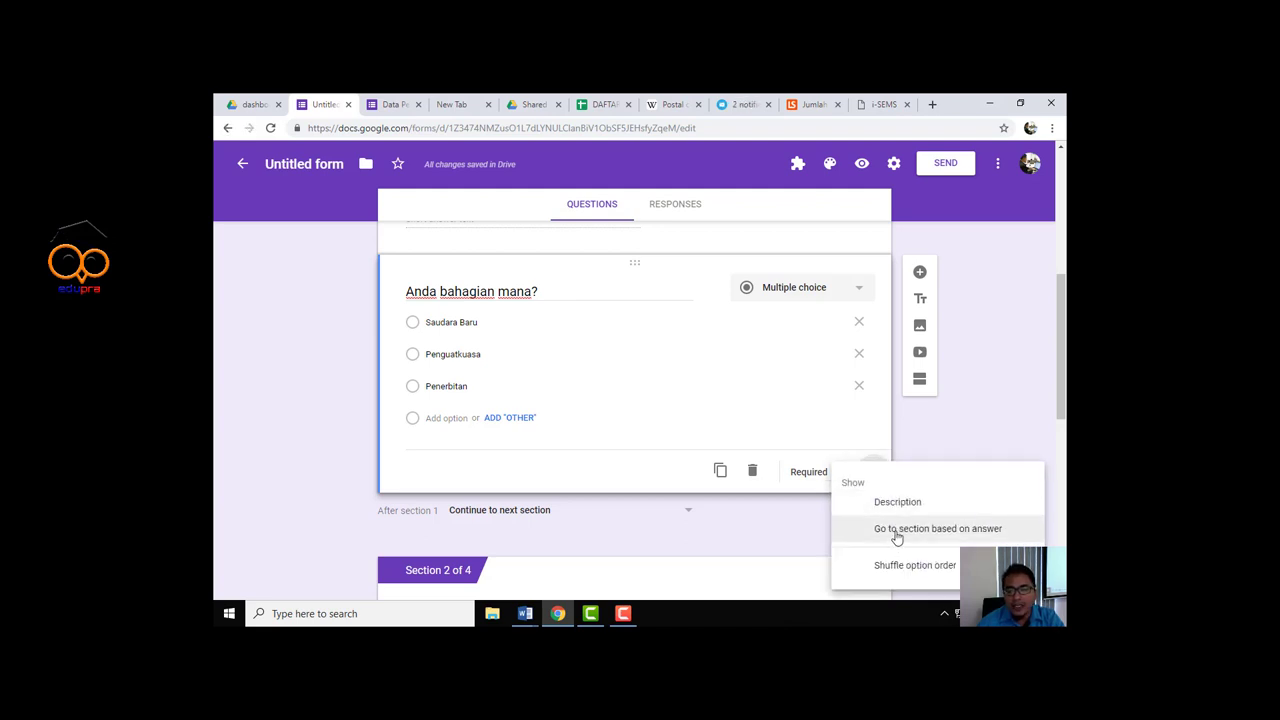
click(897, 531)
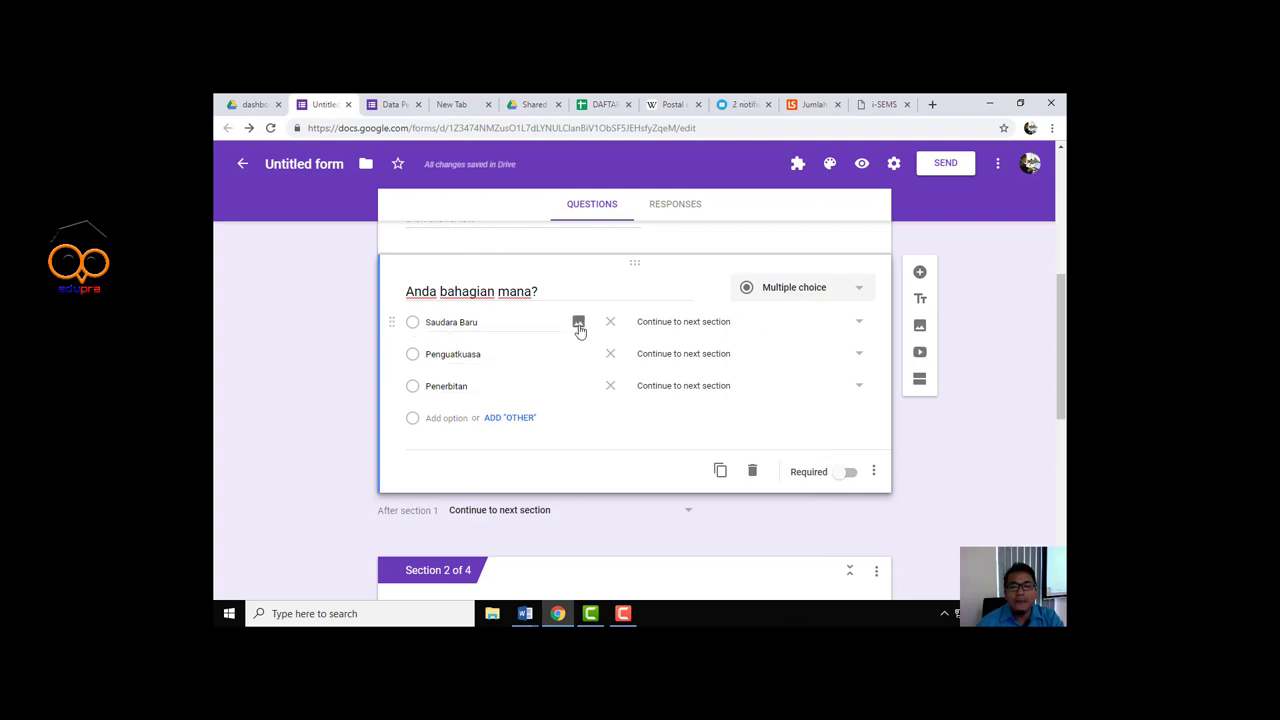
Route Saudara Baru to section 2, Penguatkuasa to section 3, Penerbitan to section 4
click(859, 323)
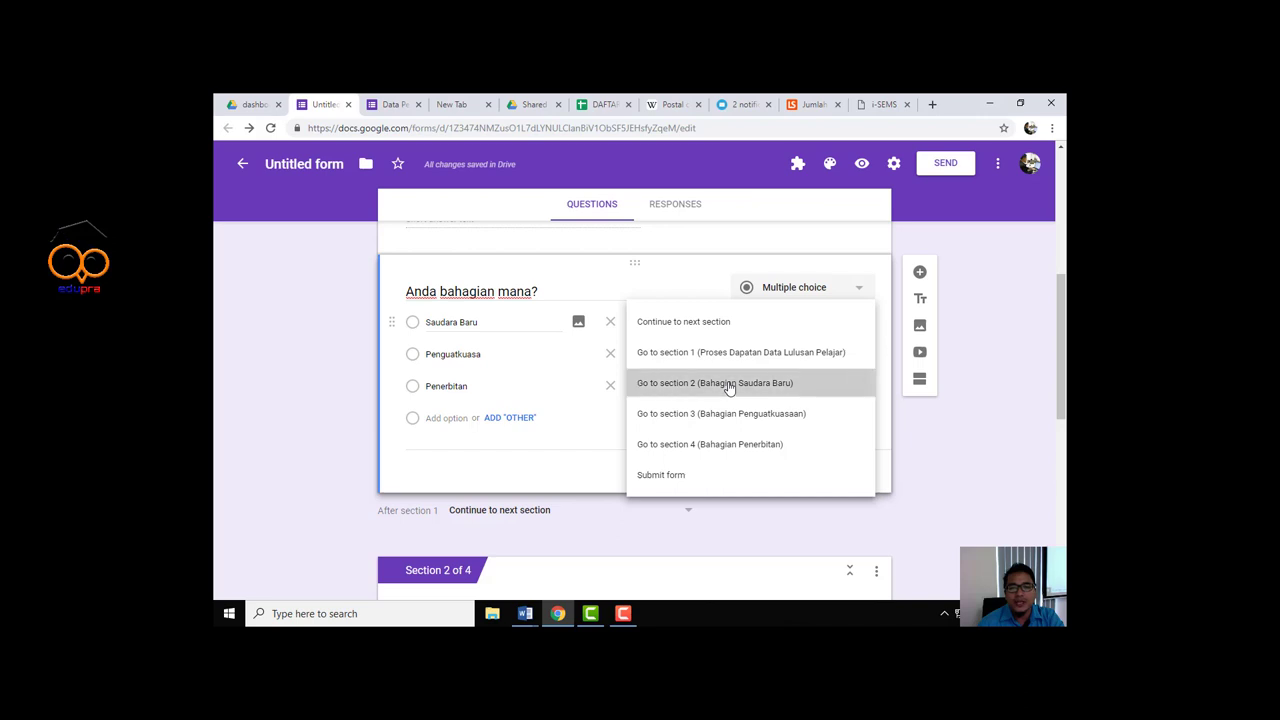
click(728, 383)
click(737, 360)
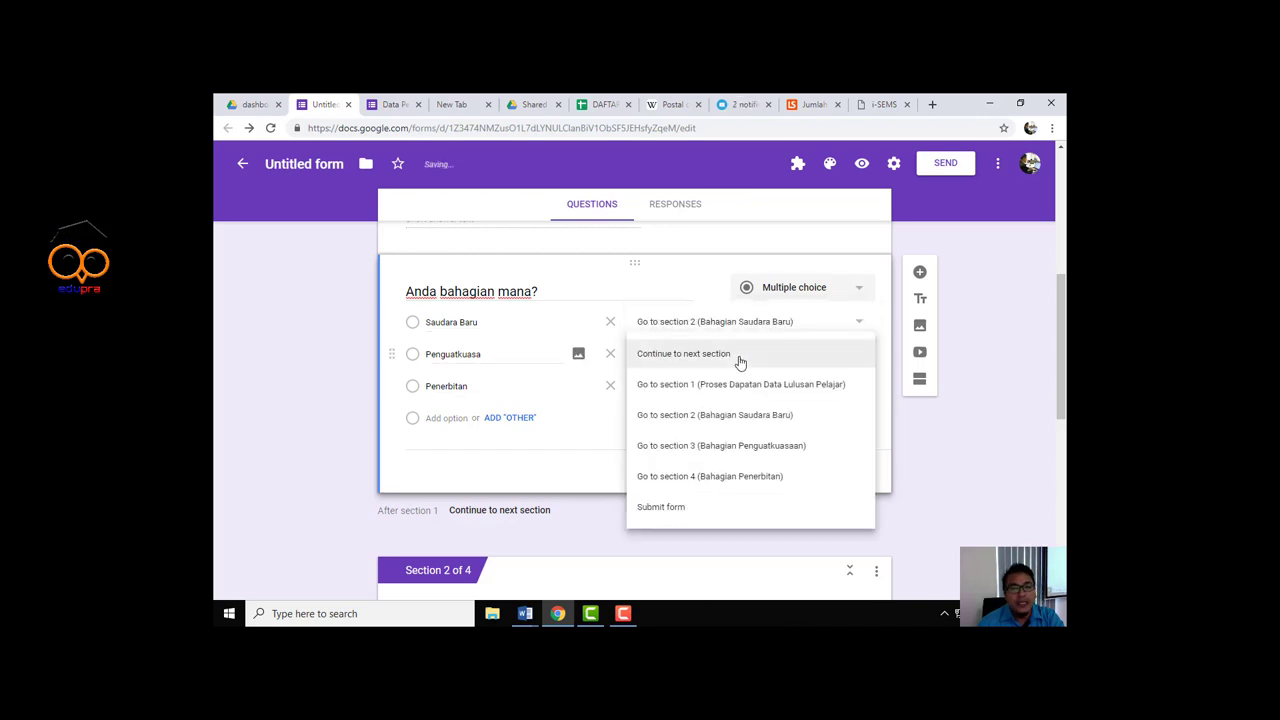
click(755, 443)
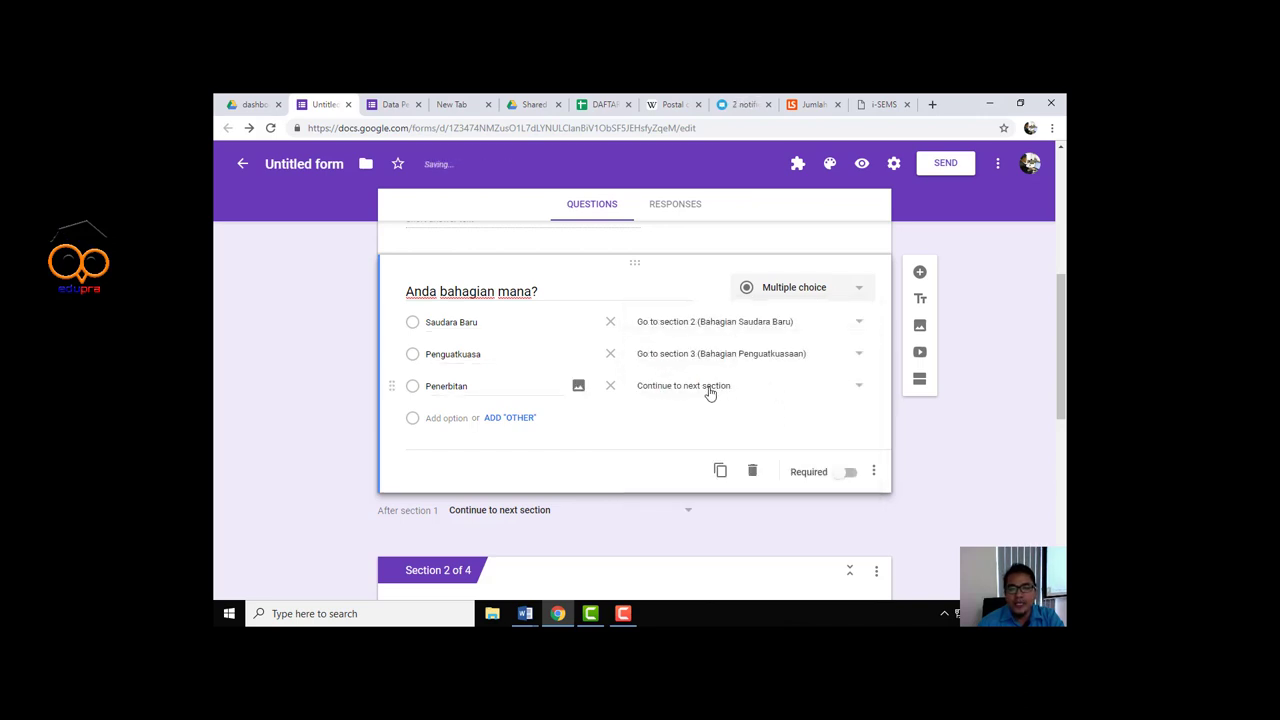
click(723, 392)
click(746, 506)
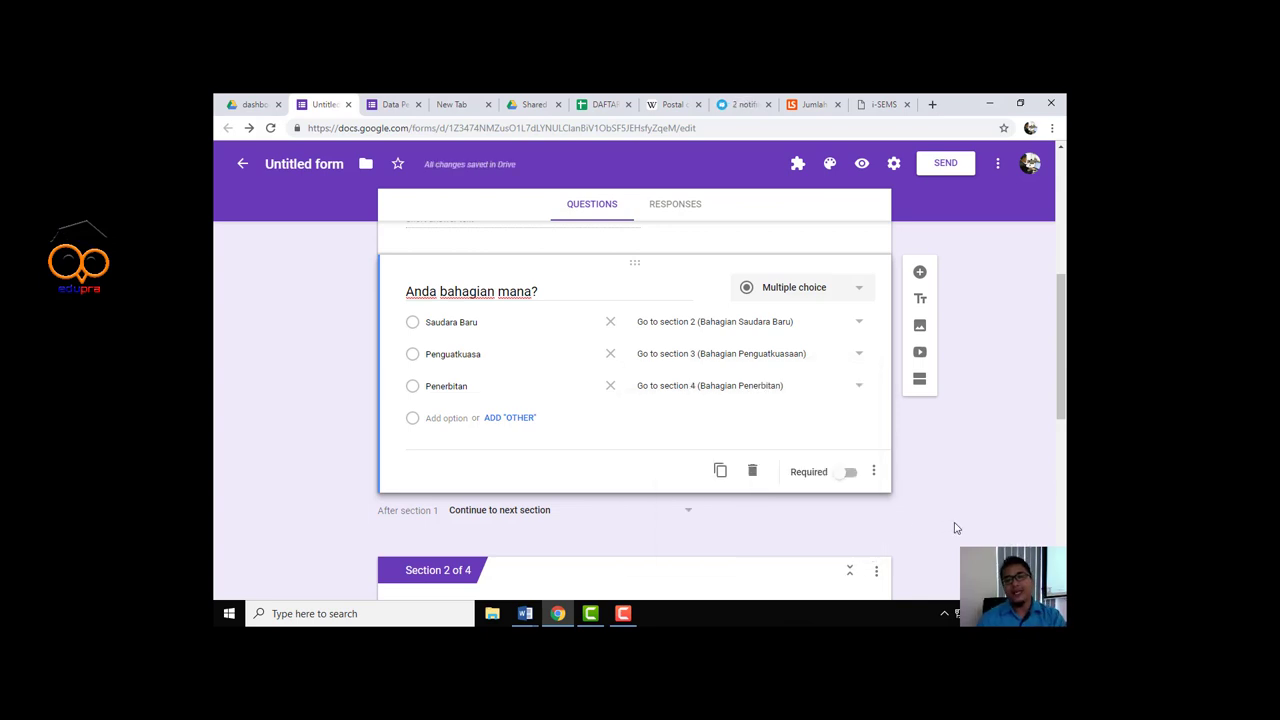
Add a blank question to Section 2, 'Bahagian Saudara Baru'
scroll(955, 527, down, 3)
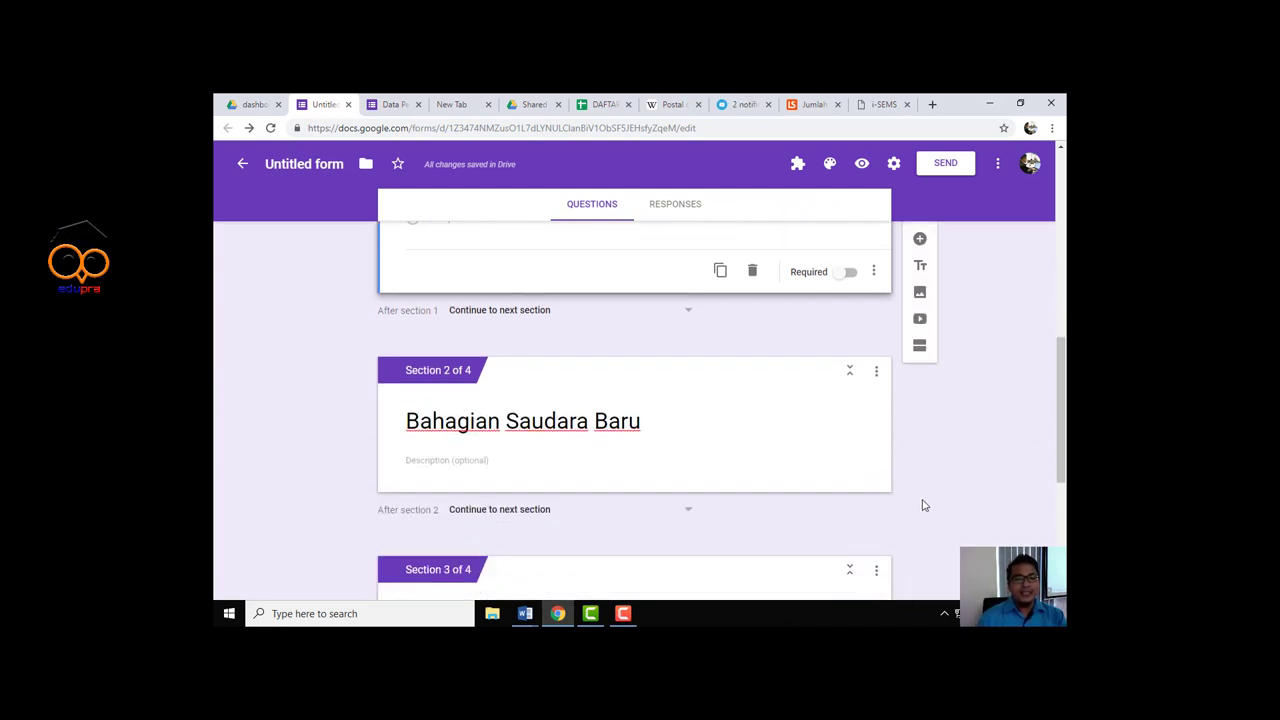
scroll(924, 505, up, 3)
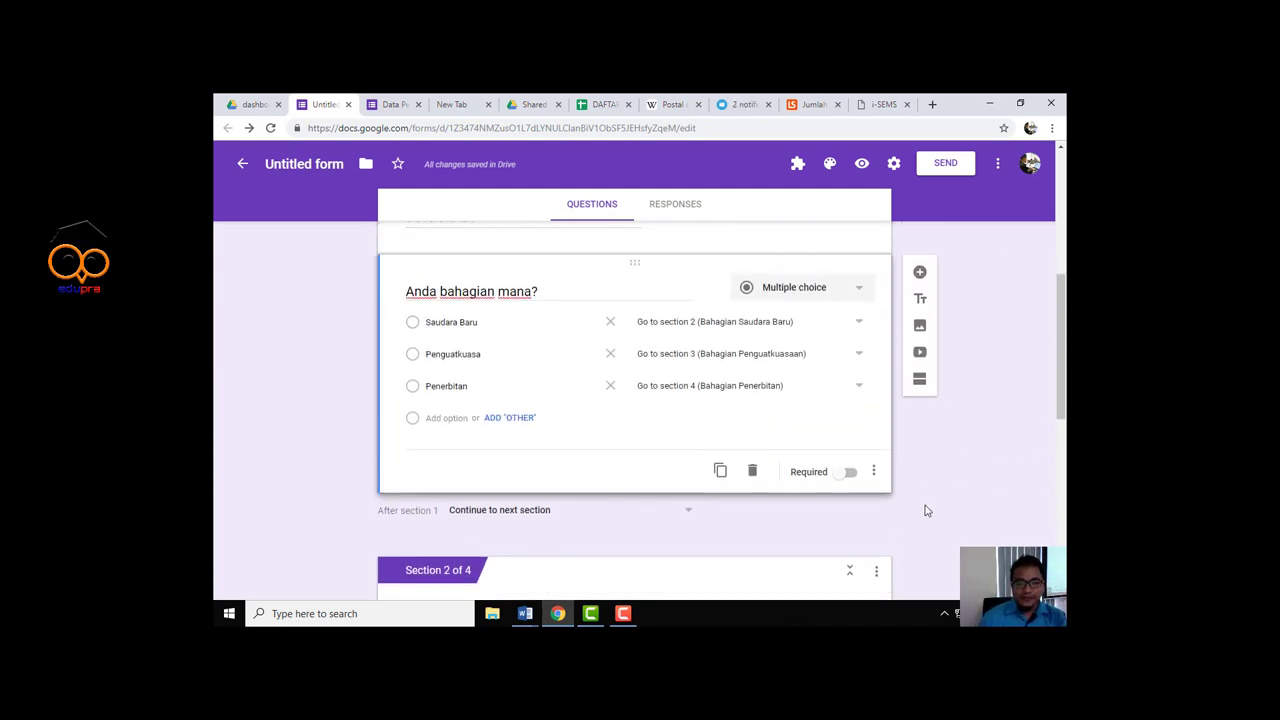
scroll(925, 510, down, 2)
scroll(915, 511, down, 2)
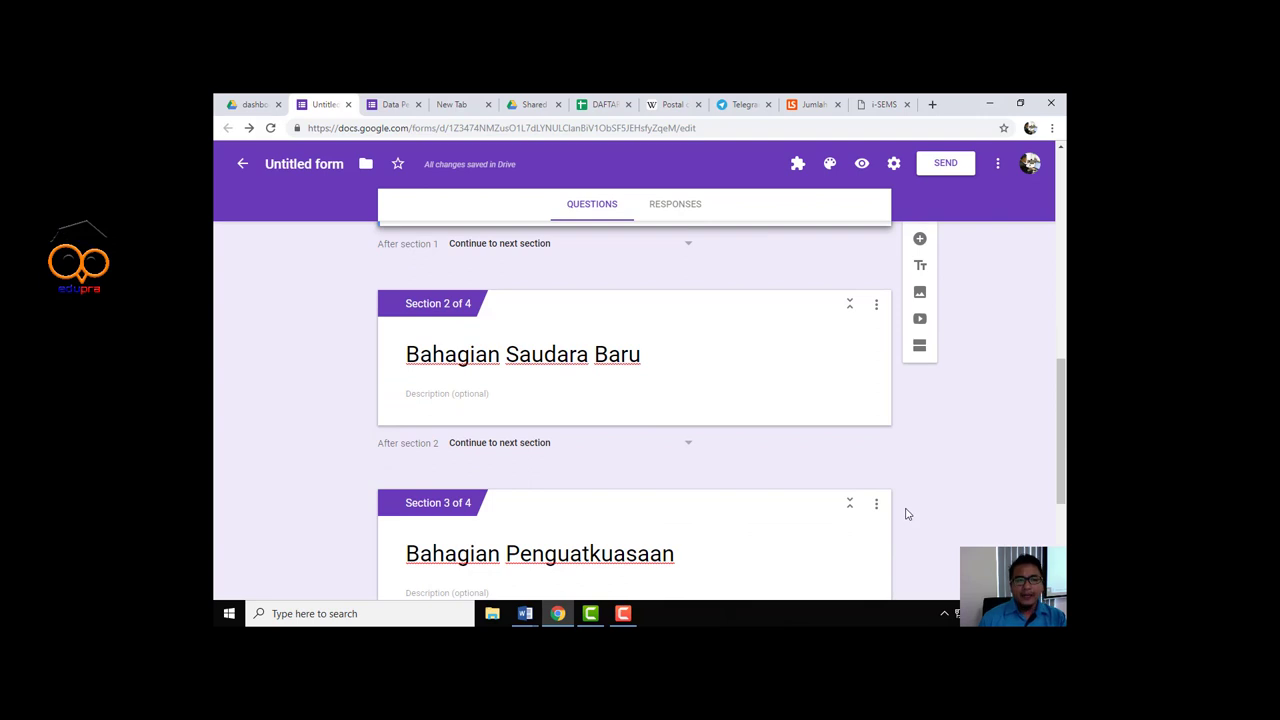
scroll(872, 478, up, 2)
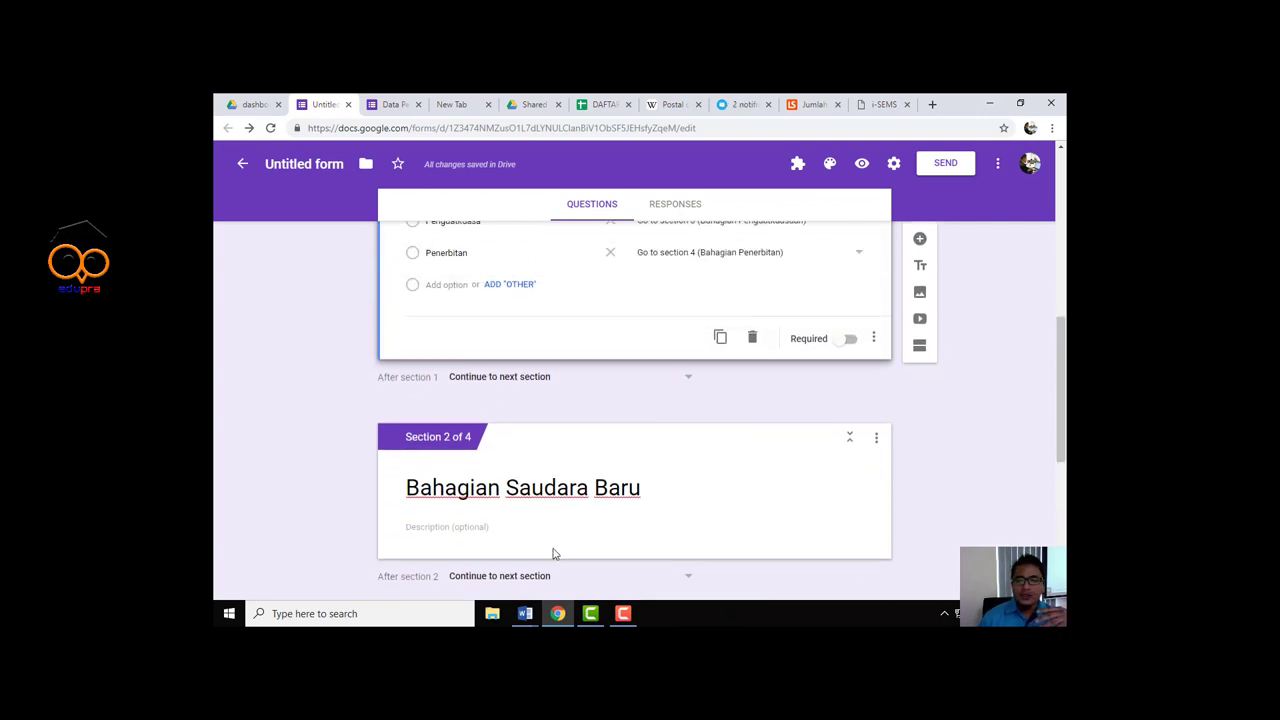
scroll(720, 556, down, 1)
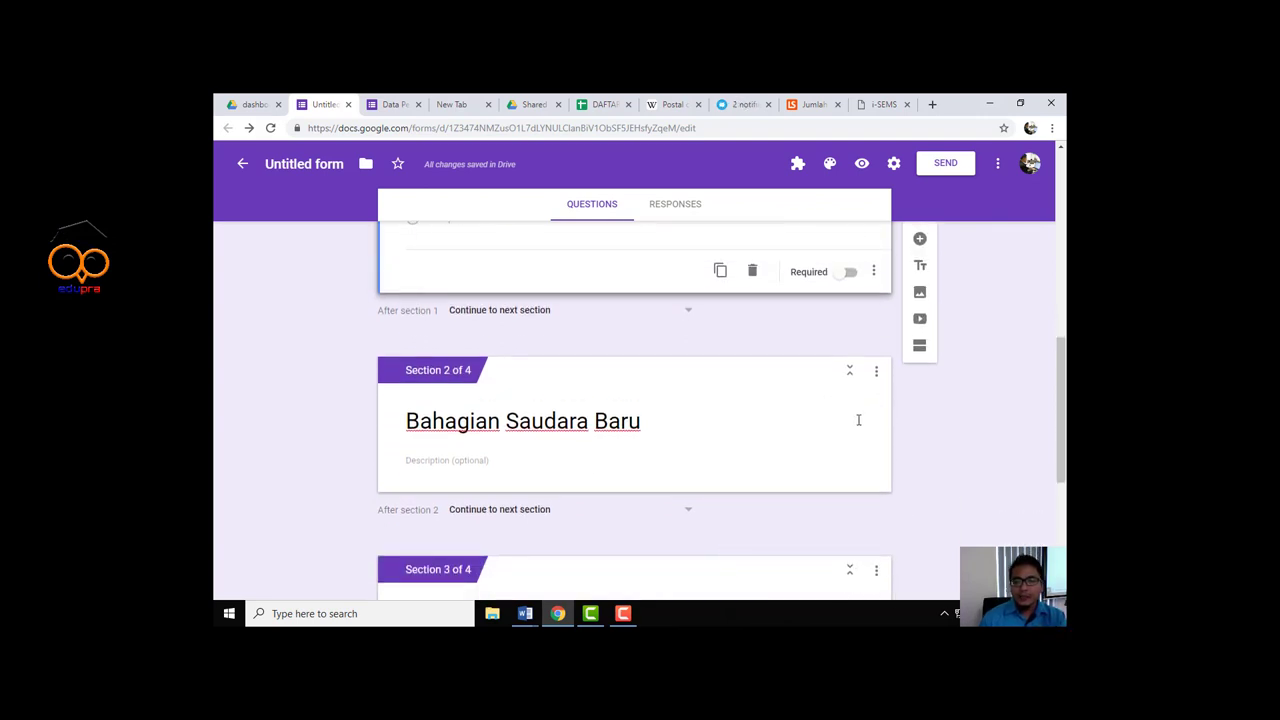
click(778, 472)
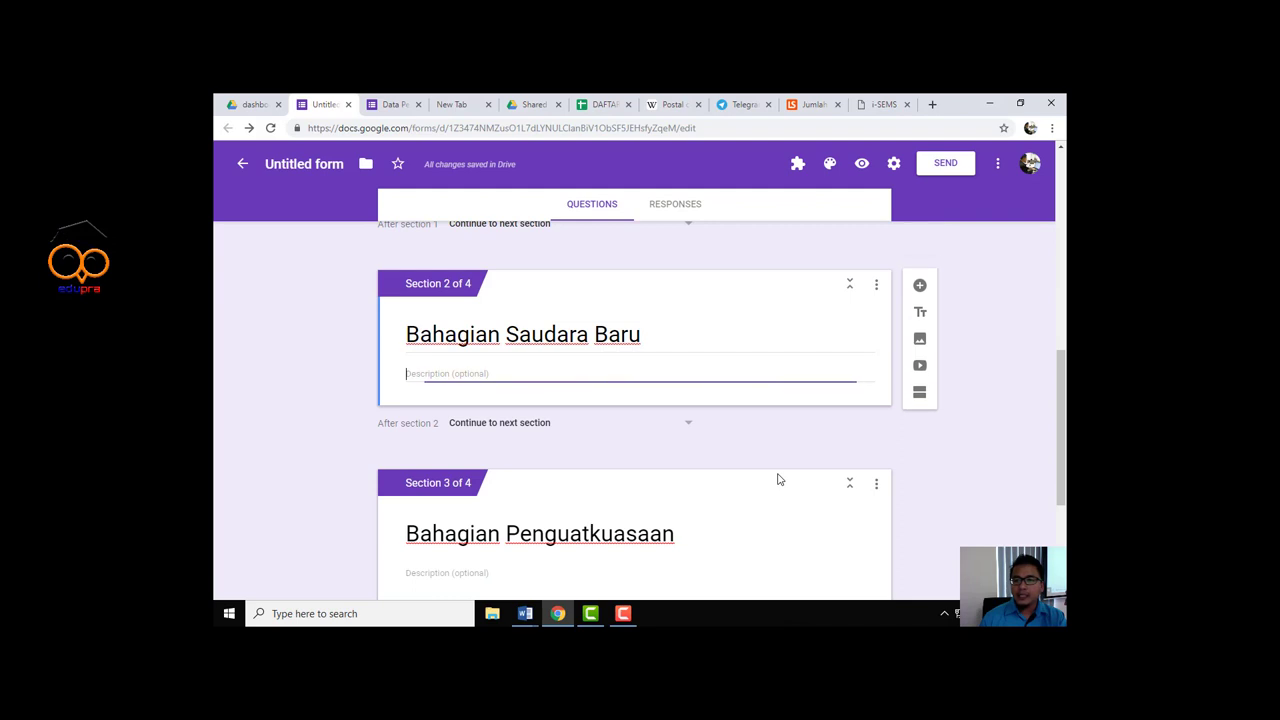
click(920, 287)
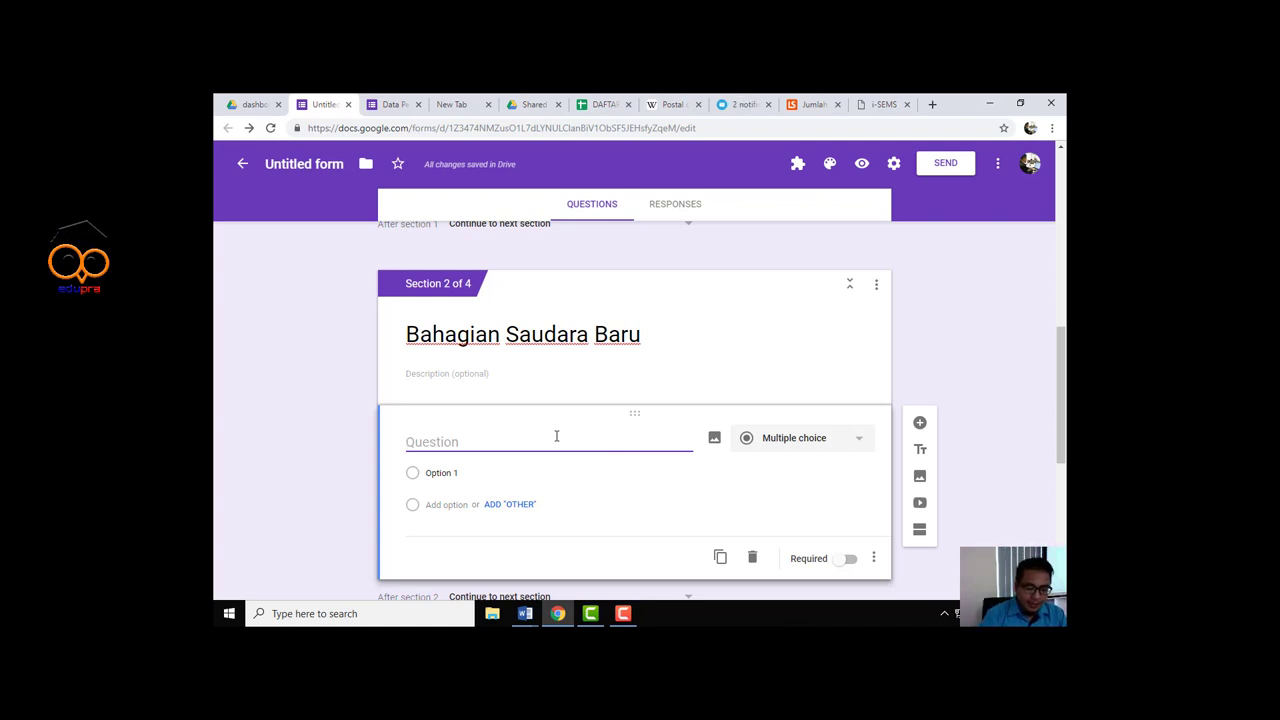
Title the question 'Negara Asal', try Drop-down, then settle on Multiple choice
text(Ne)
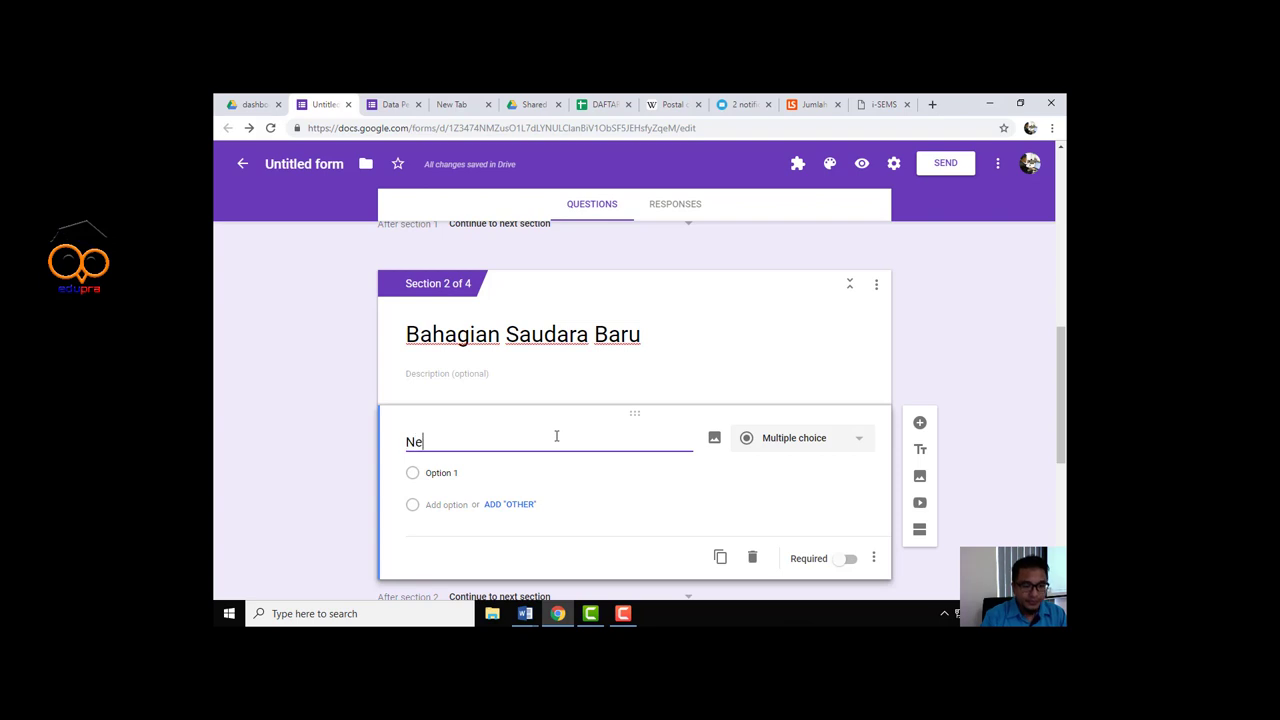
text(gara A)
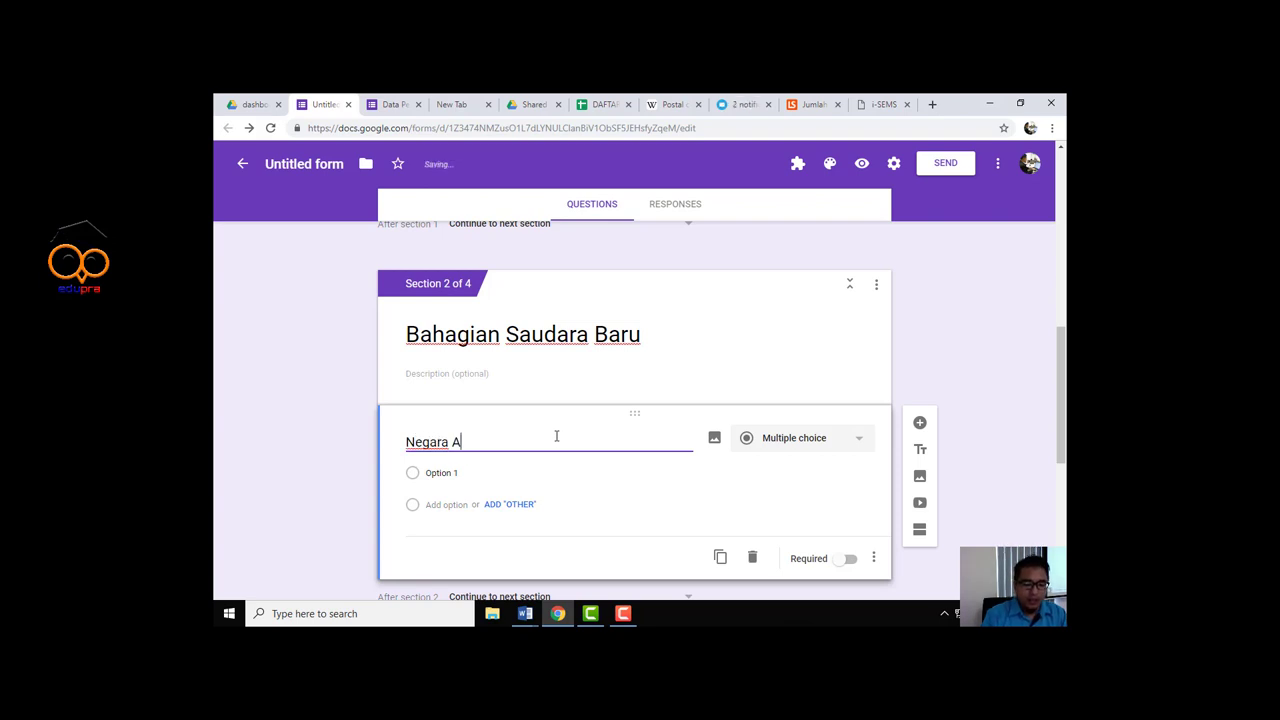
text(sal)
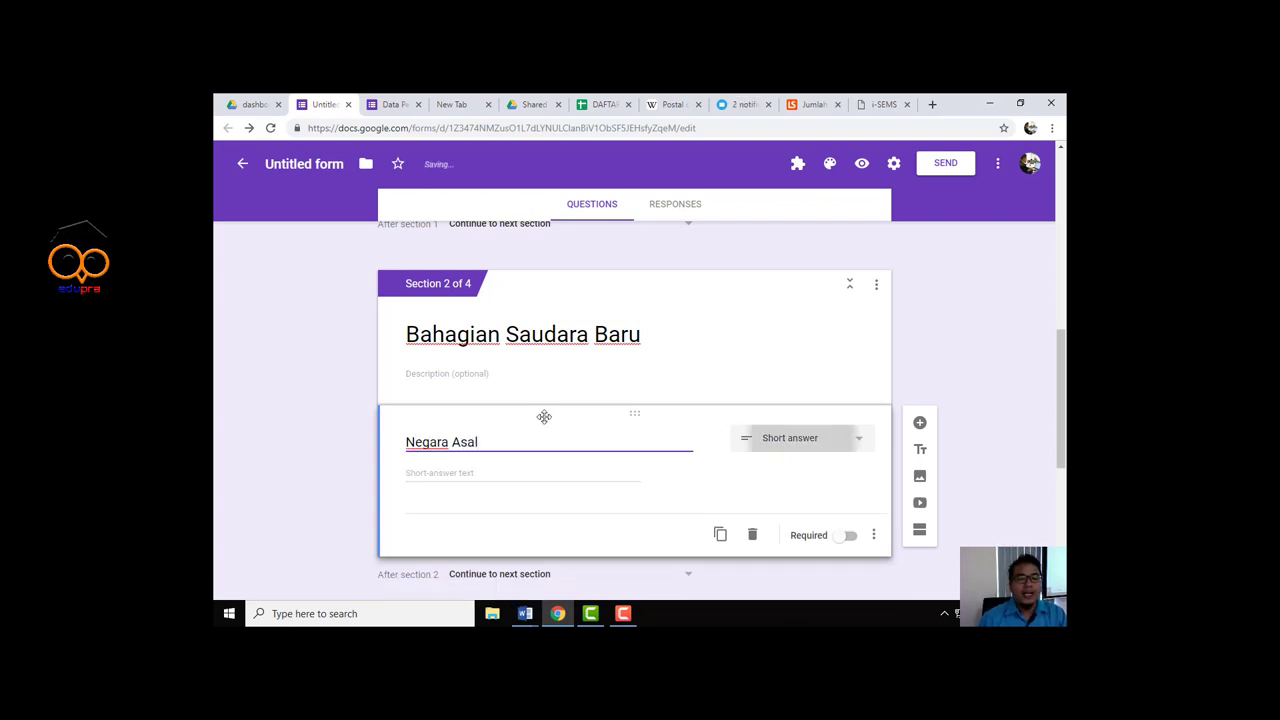
click(790, 448)
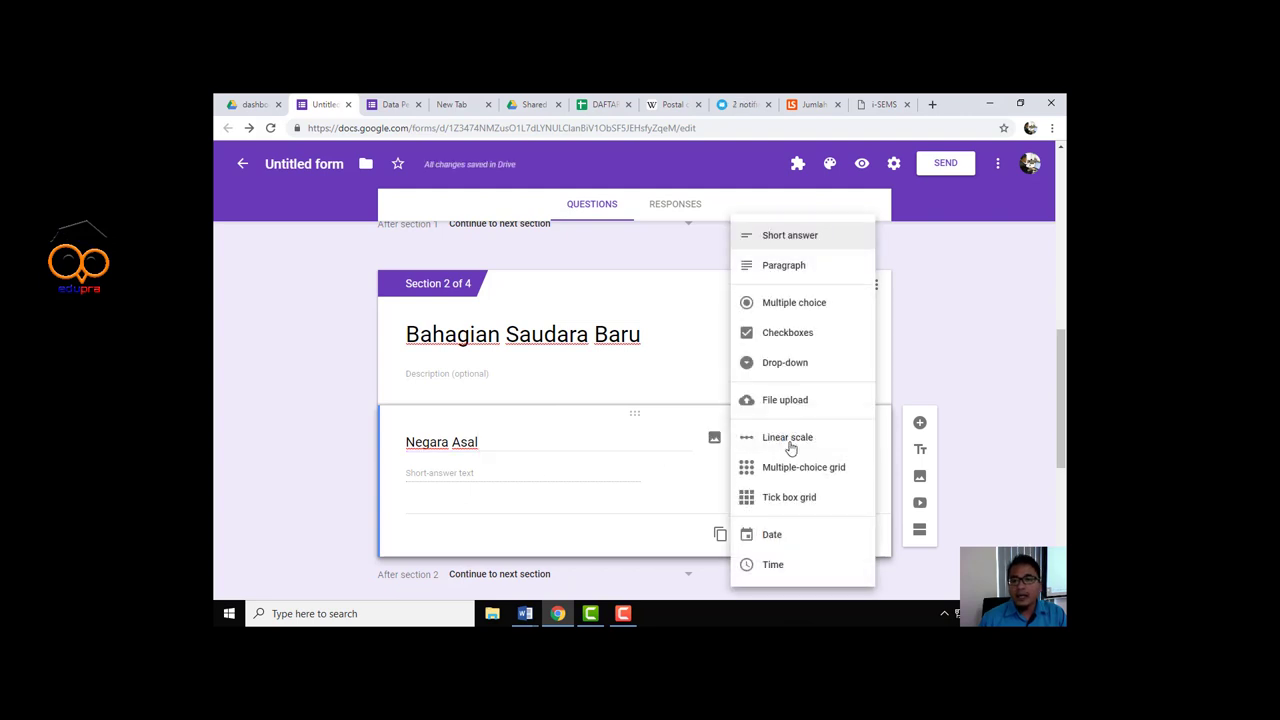
click(800, 303)
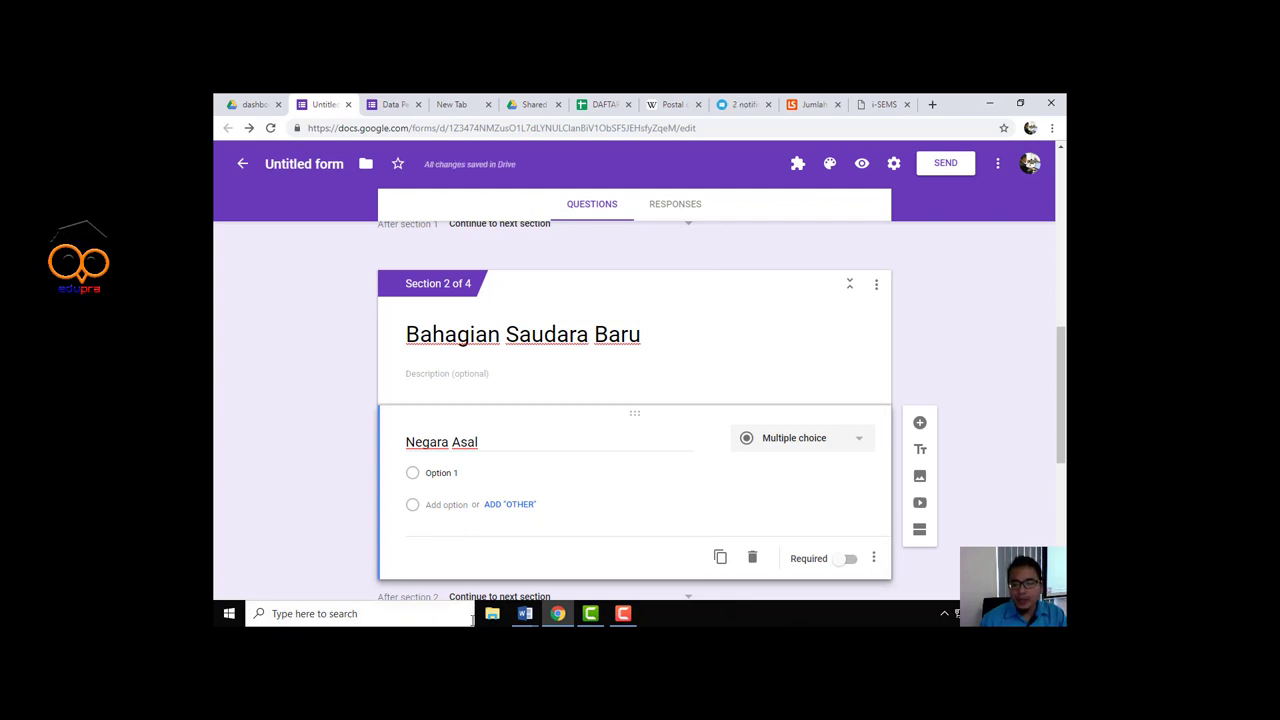
click(785, 440)
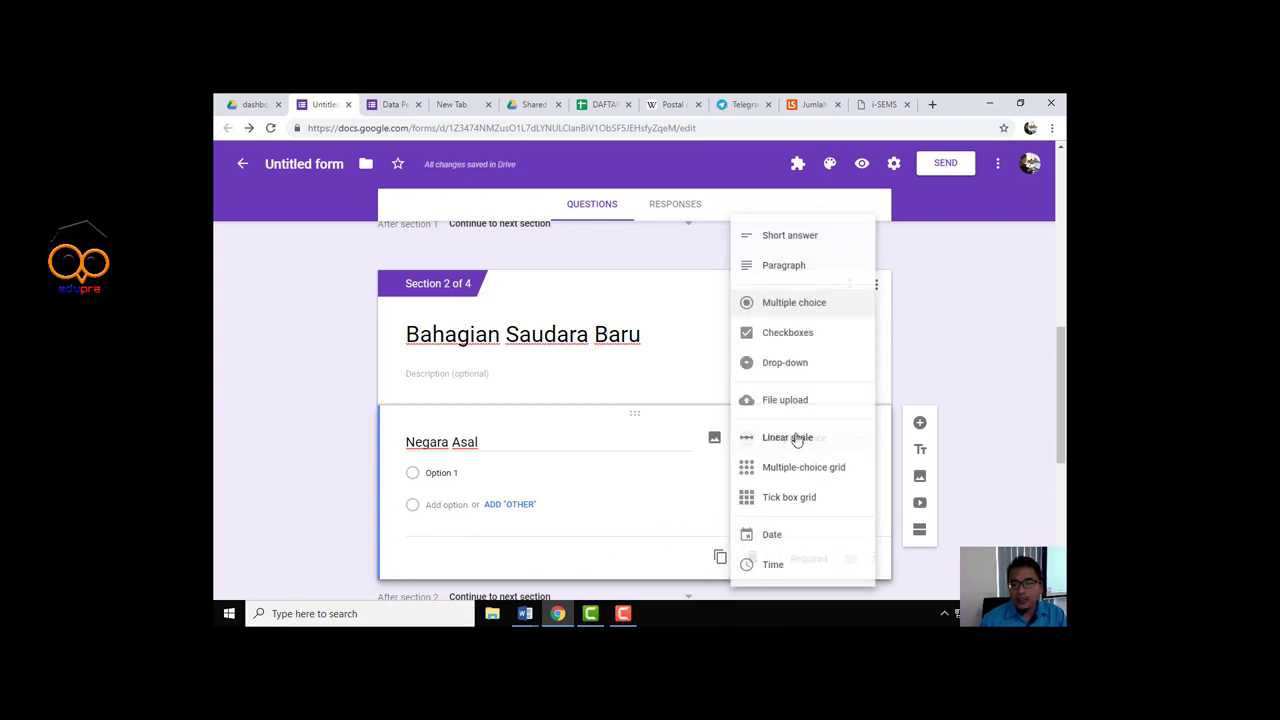
click(790, 363)
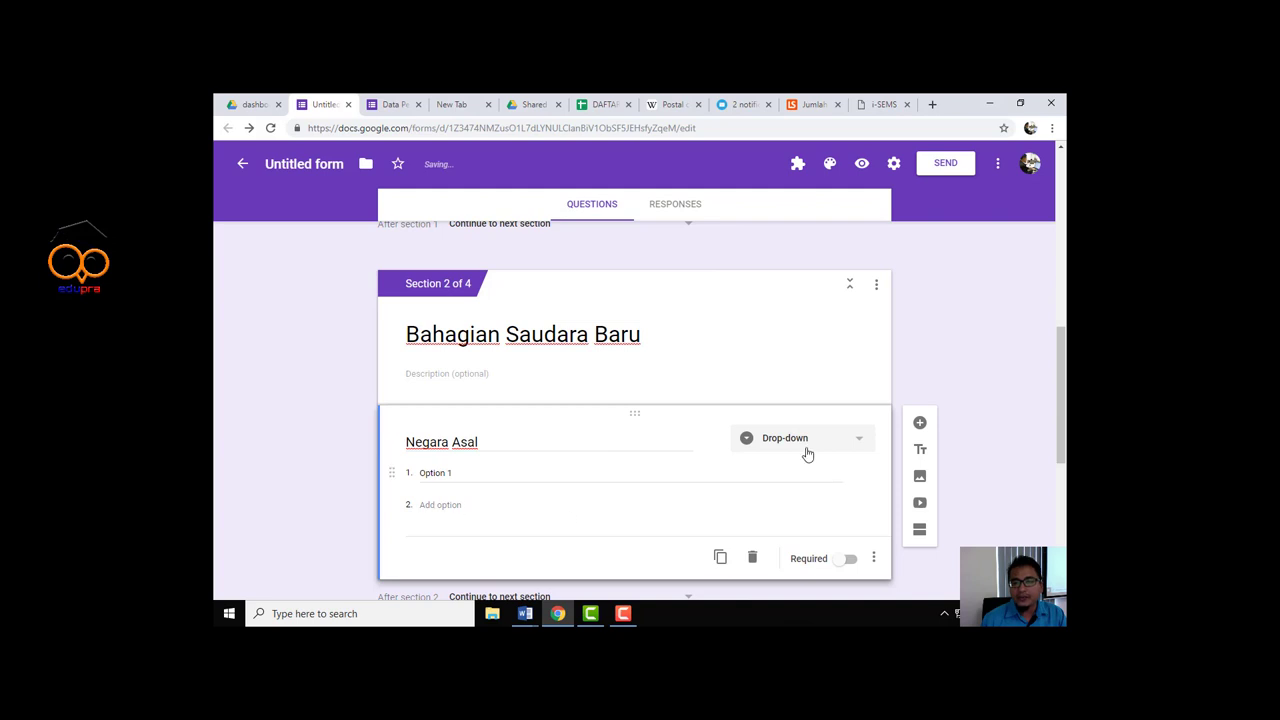
click(807, 455)
click(805, 305)
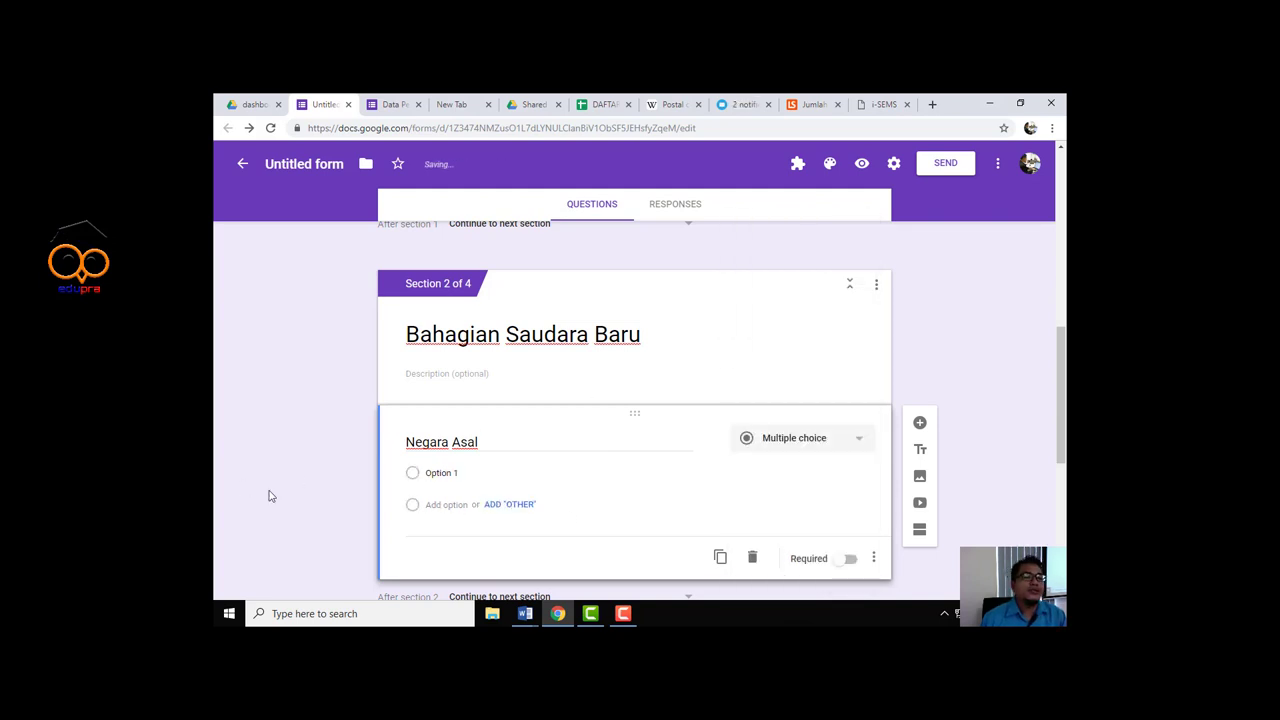
scroll(294, 474, down, 2)
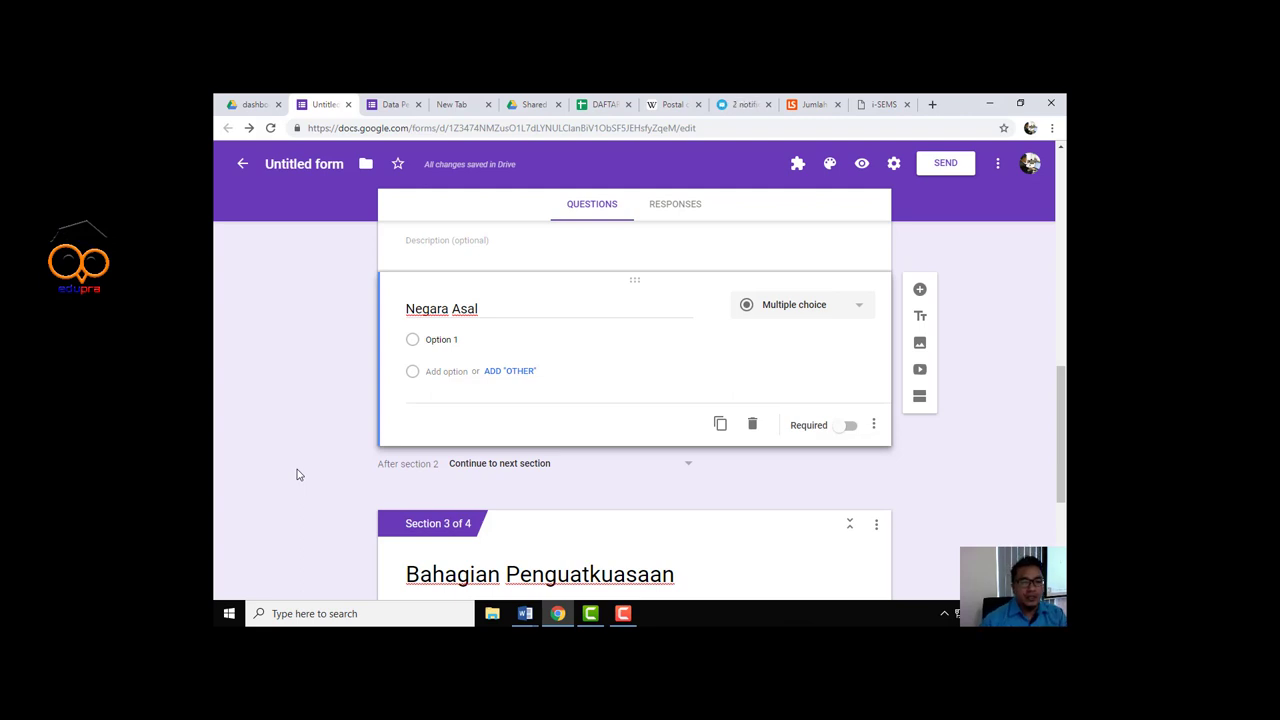
mouse_move(600, 339)
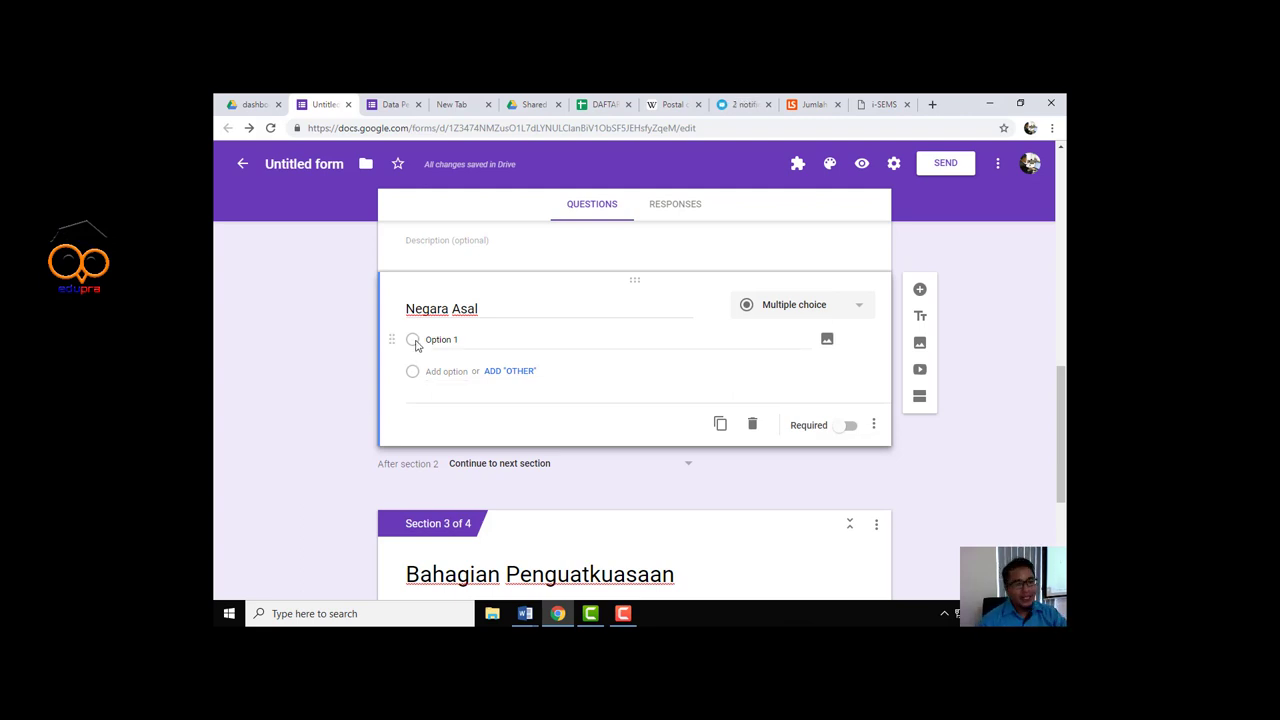
Enter Malaysia and Brunei as the first two Negara Asal choices
click(440, 339)
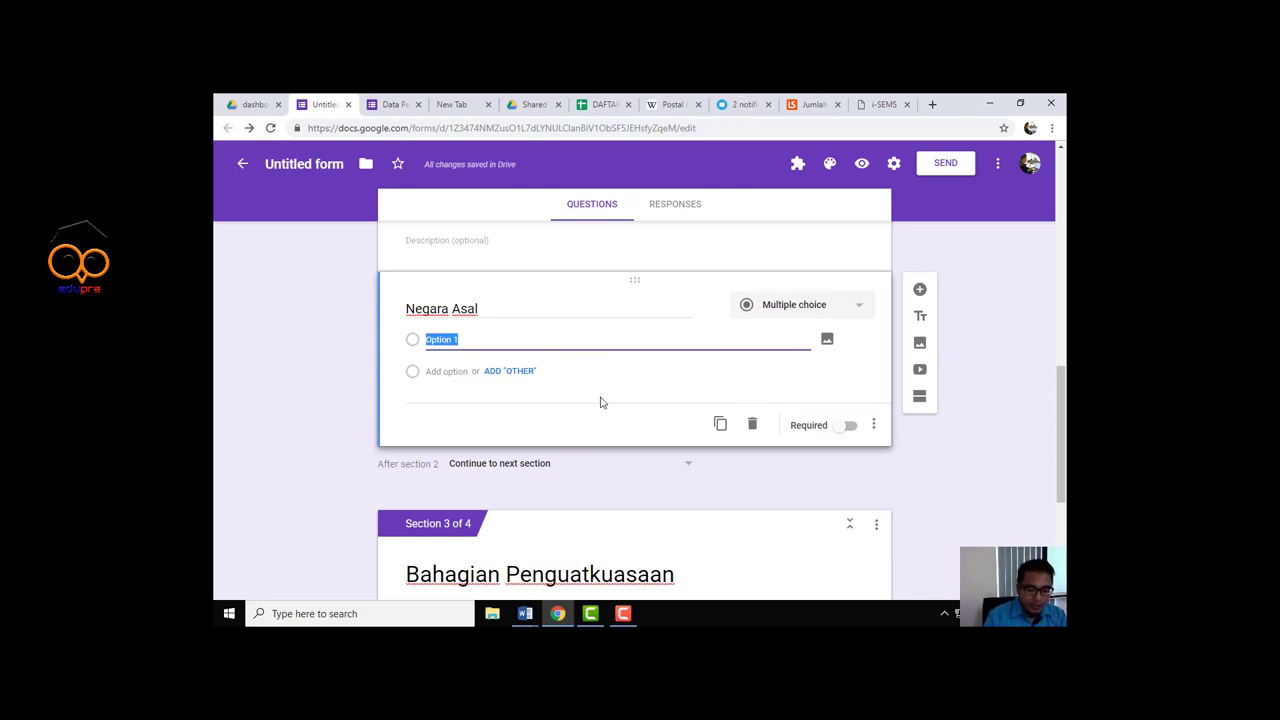
text(Malays)
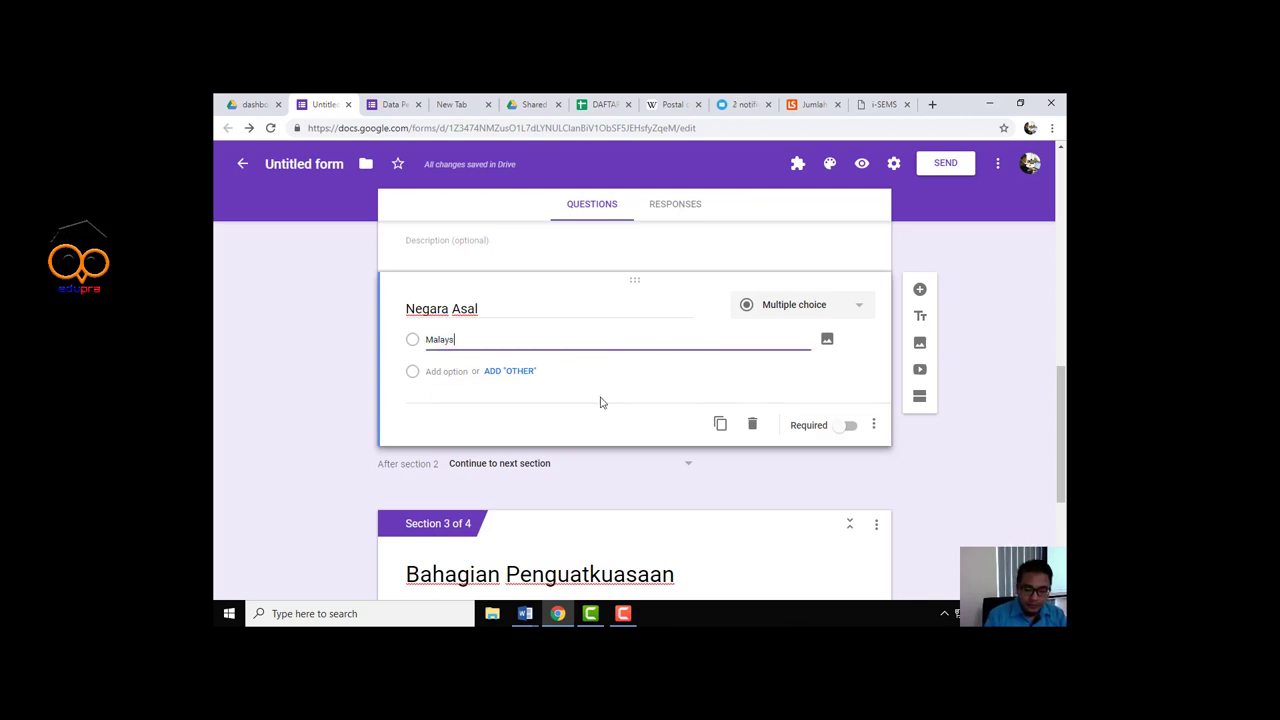
text(ia)
key(BackSpace)
key(BackSpace)
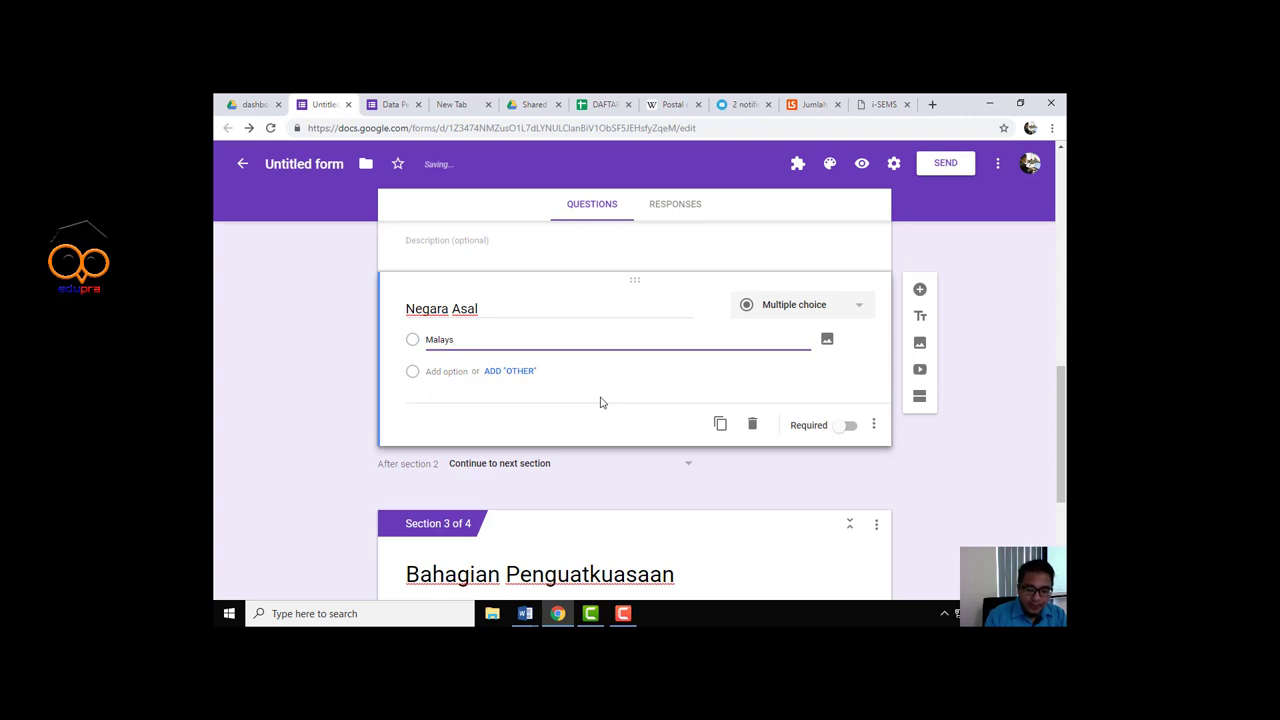
text(ia)
key(Return)
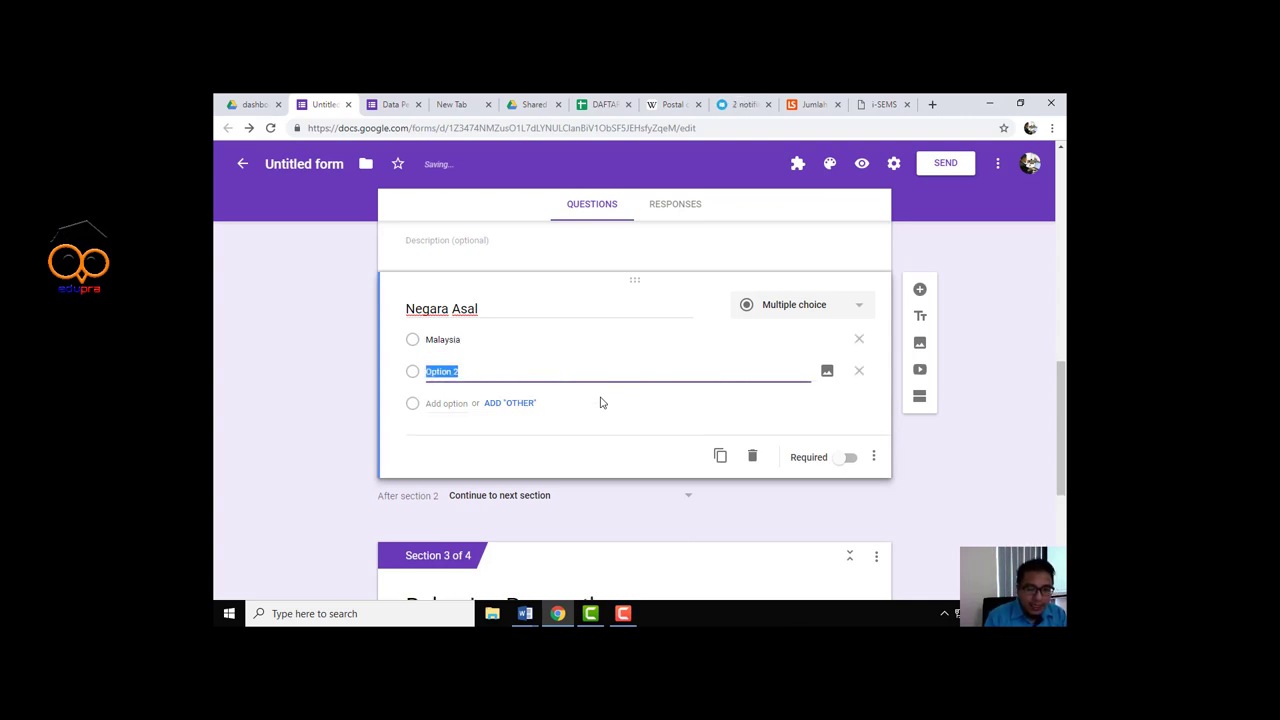
text(Brunei)
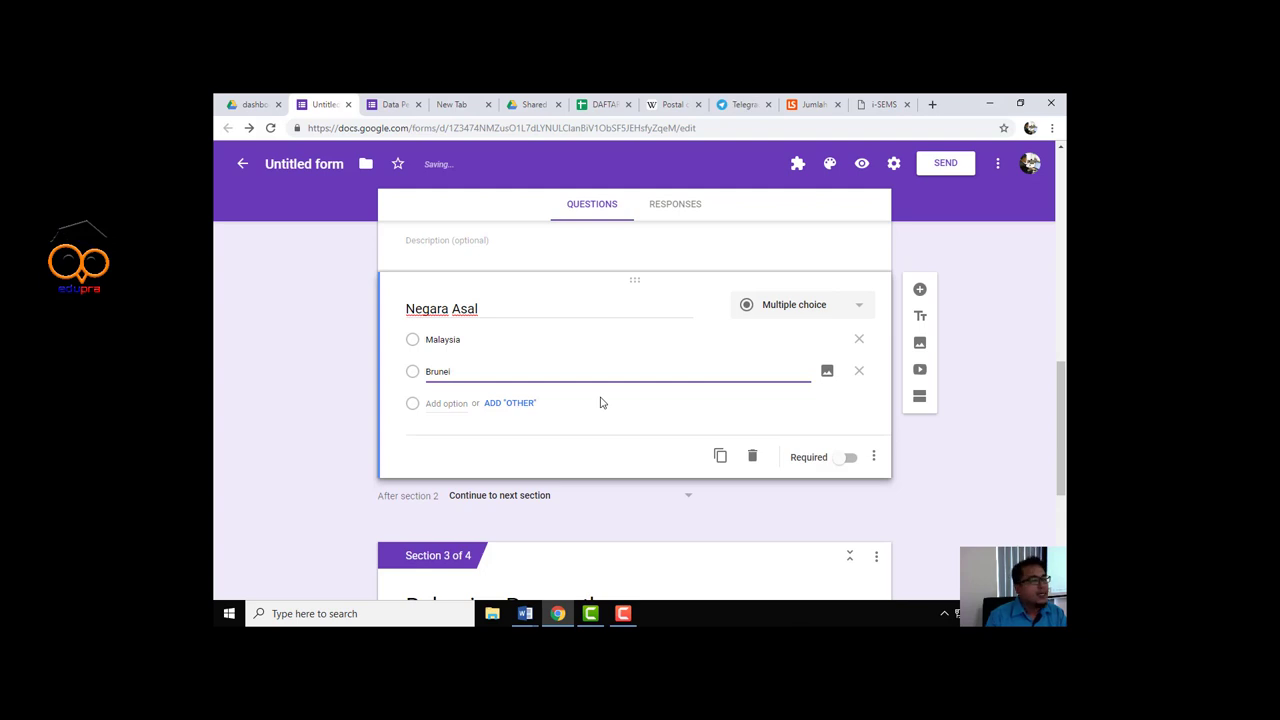
key(Return)
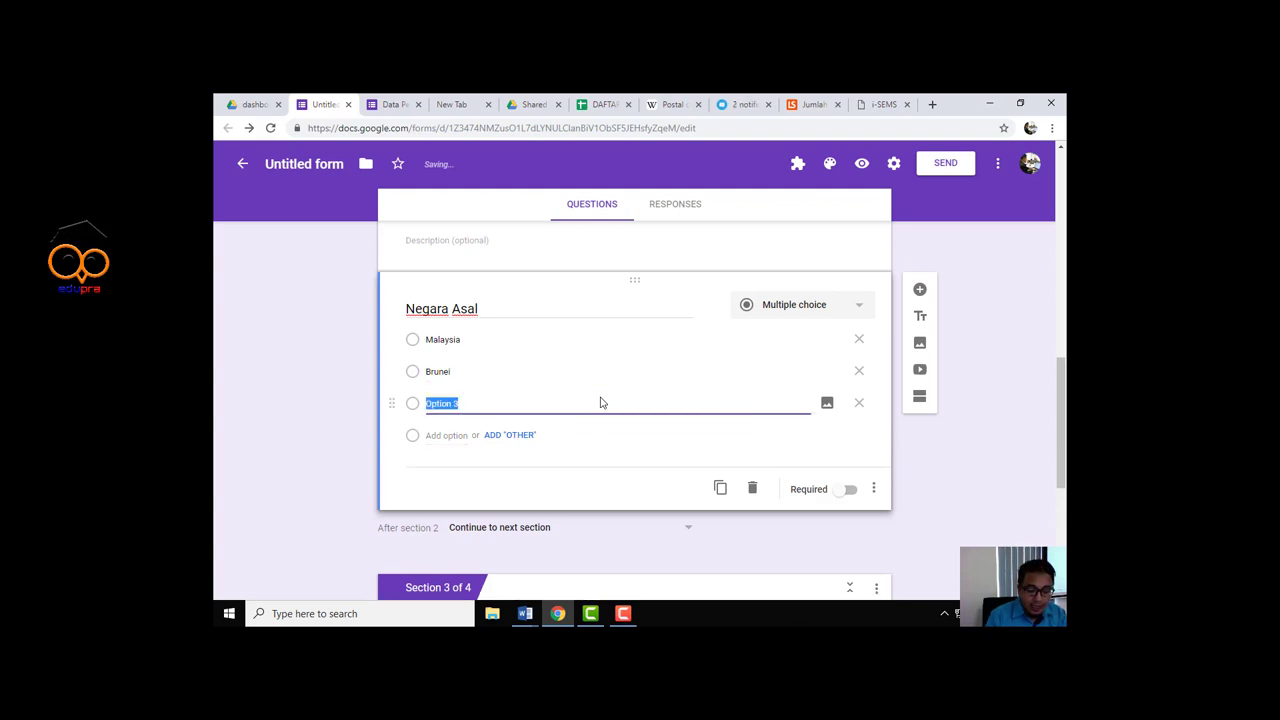
Add Singapura, Thailand and Indonesia as choices, plus an 'Other' option
text(Singa)
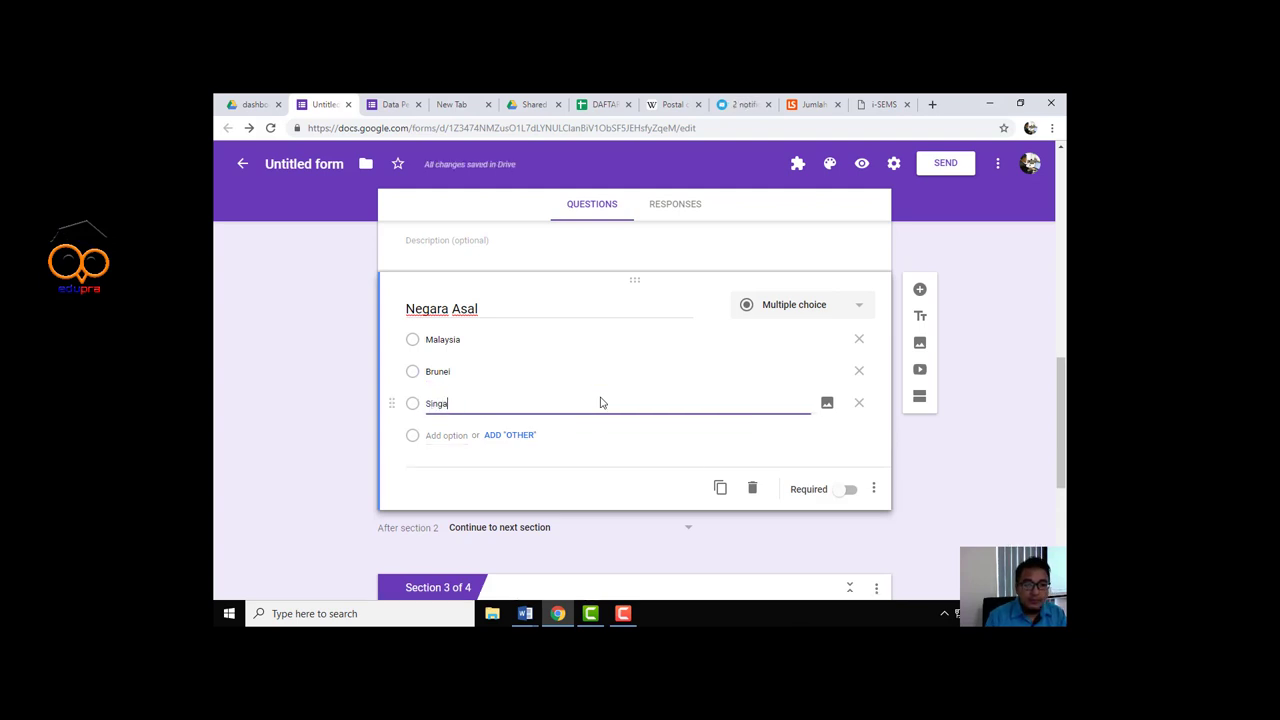
text(pura)
key(Return)
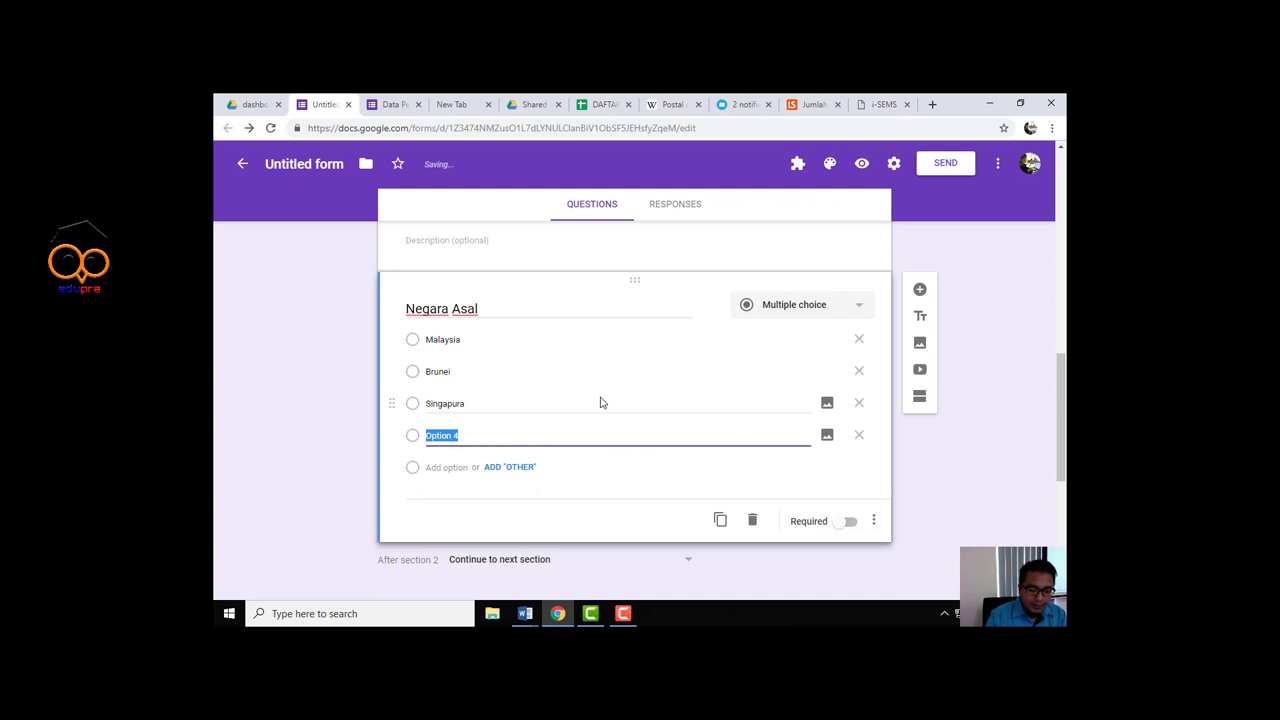
text(Thailand)
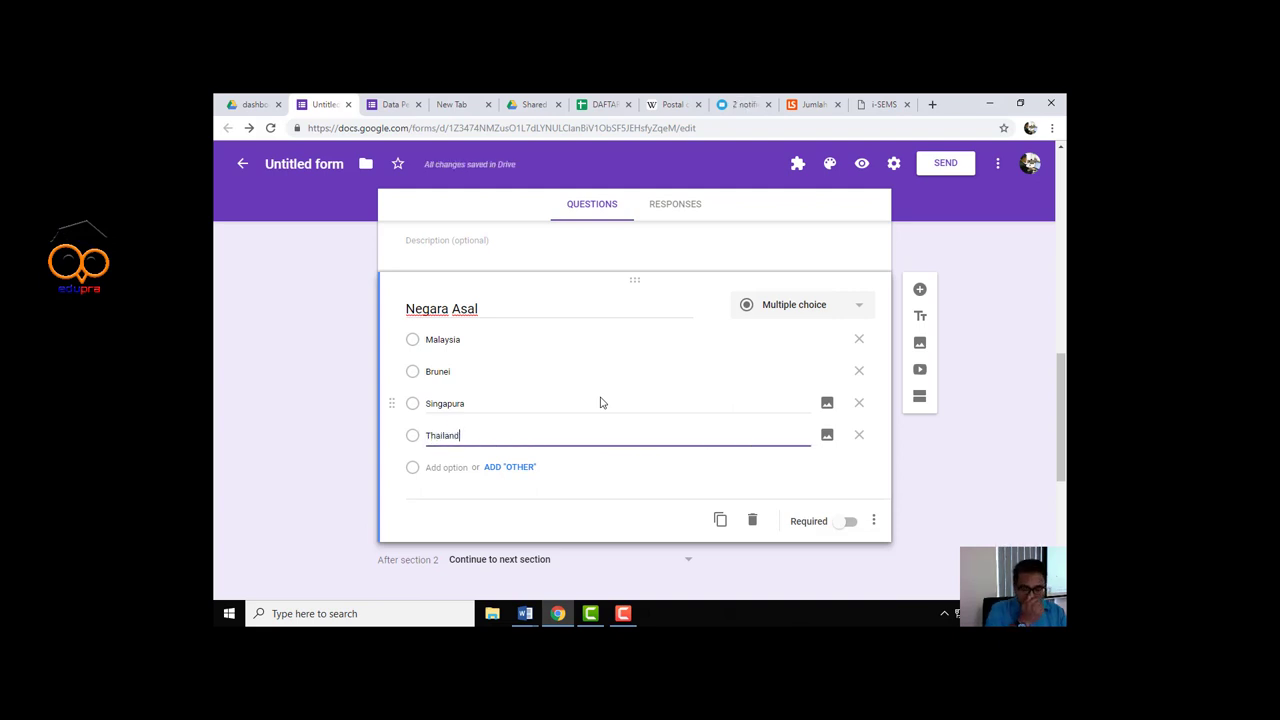
key(Return)
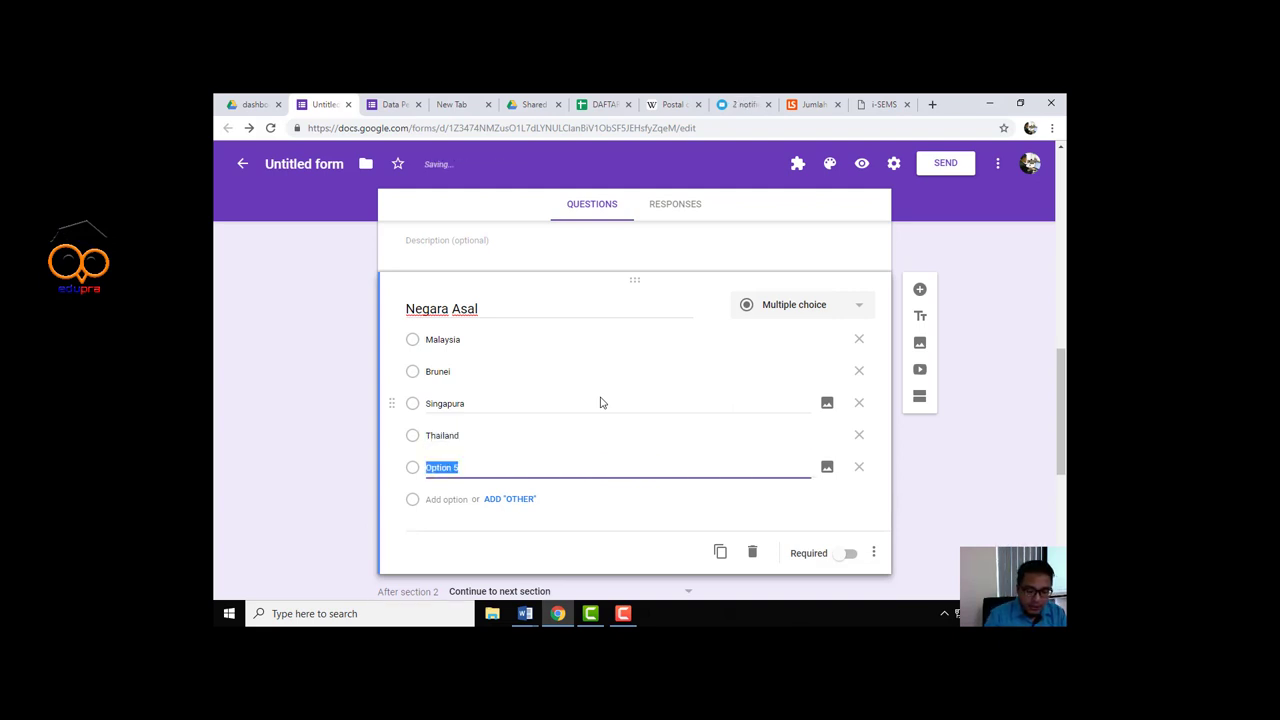
text(Indonesia)
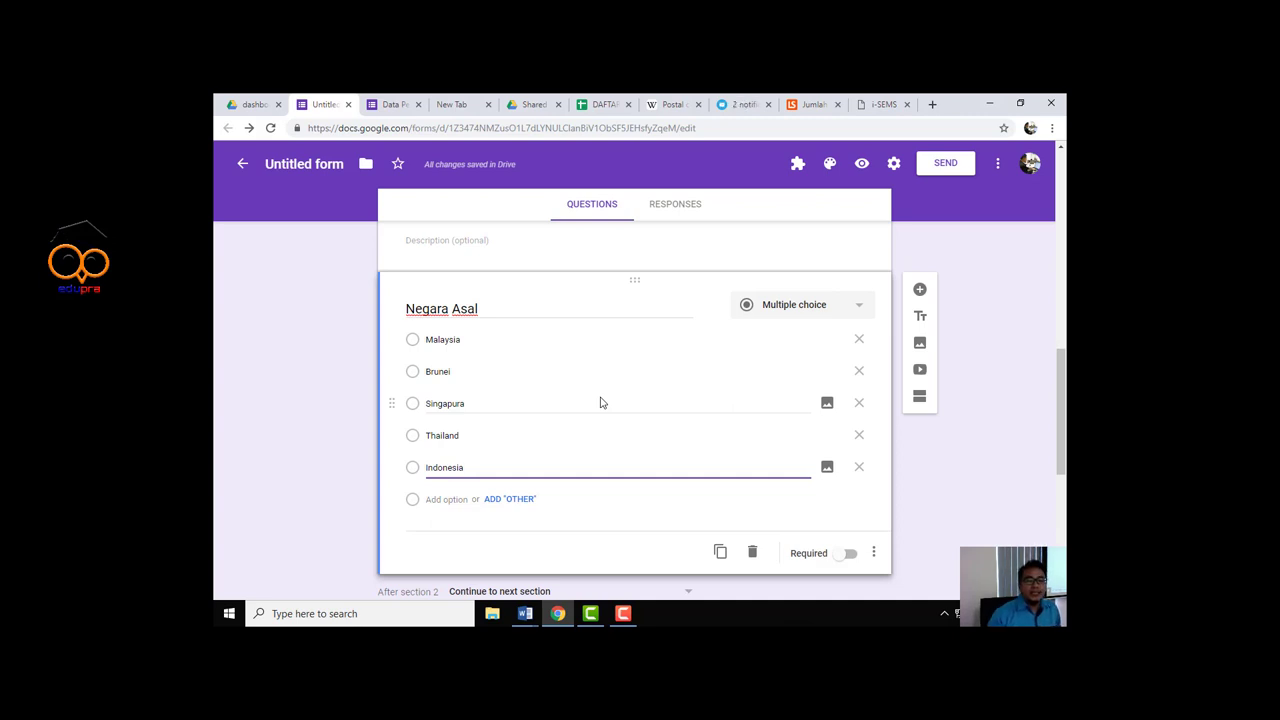
click(512, 500)
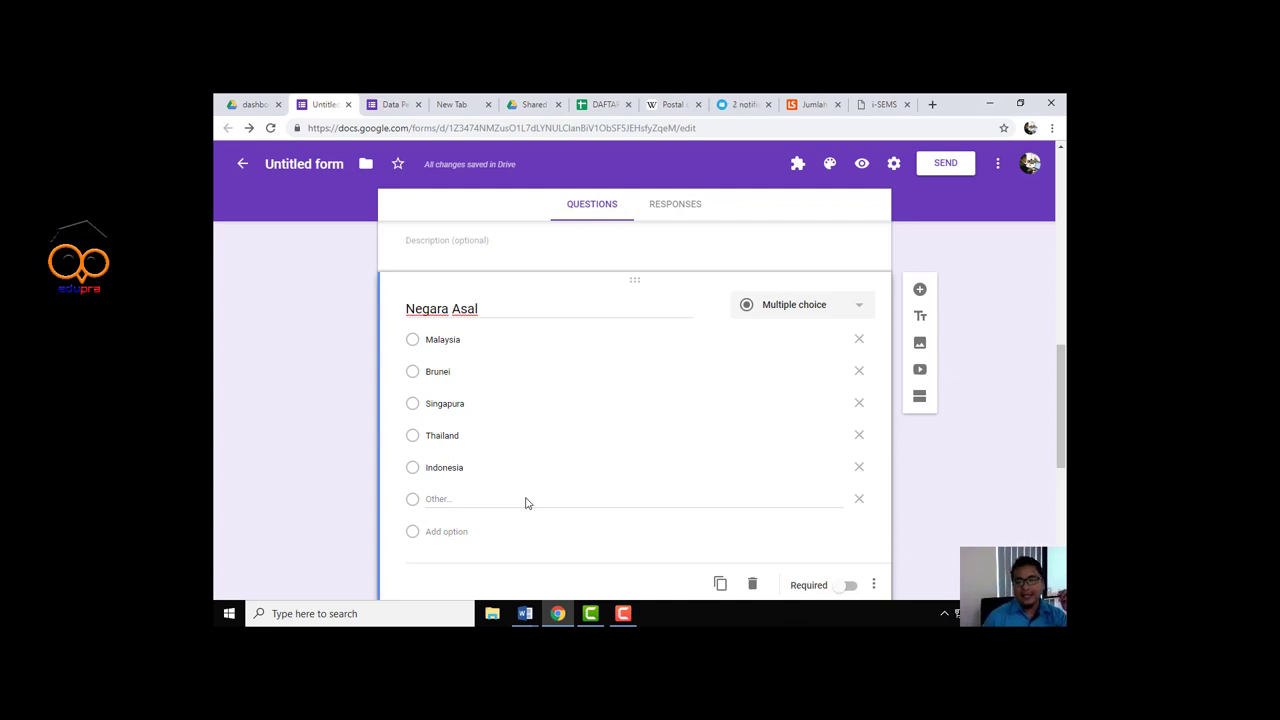
scroll(720, 486, down, 1)
scroll(720, 486, down, 5)
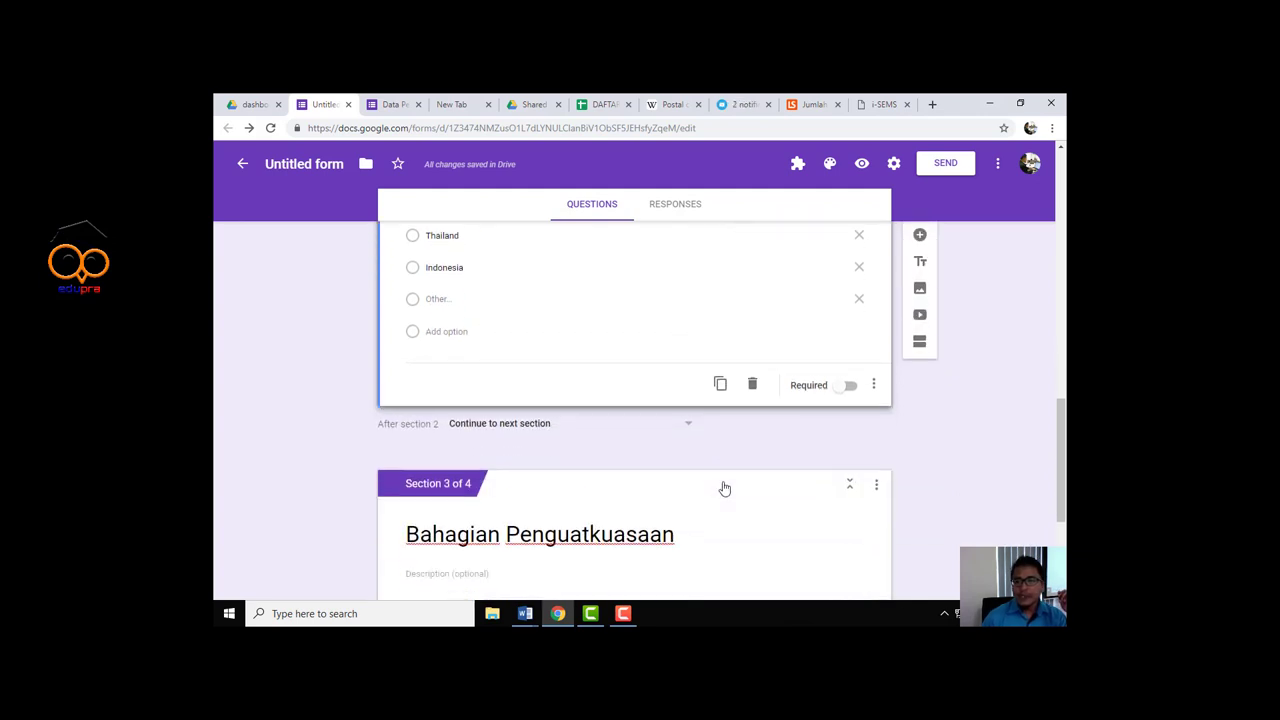
scroll(720, 488, down, 1)
scroll(823, 366, up, 1)
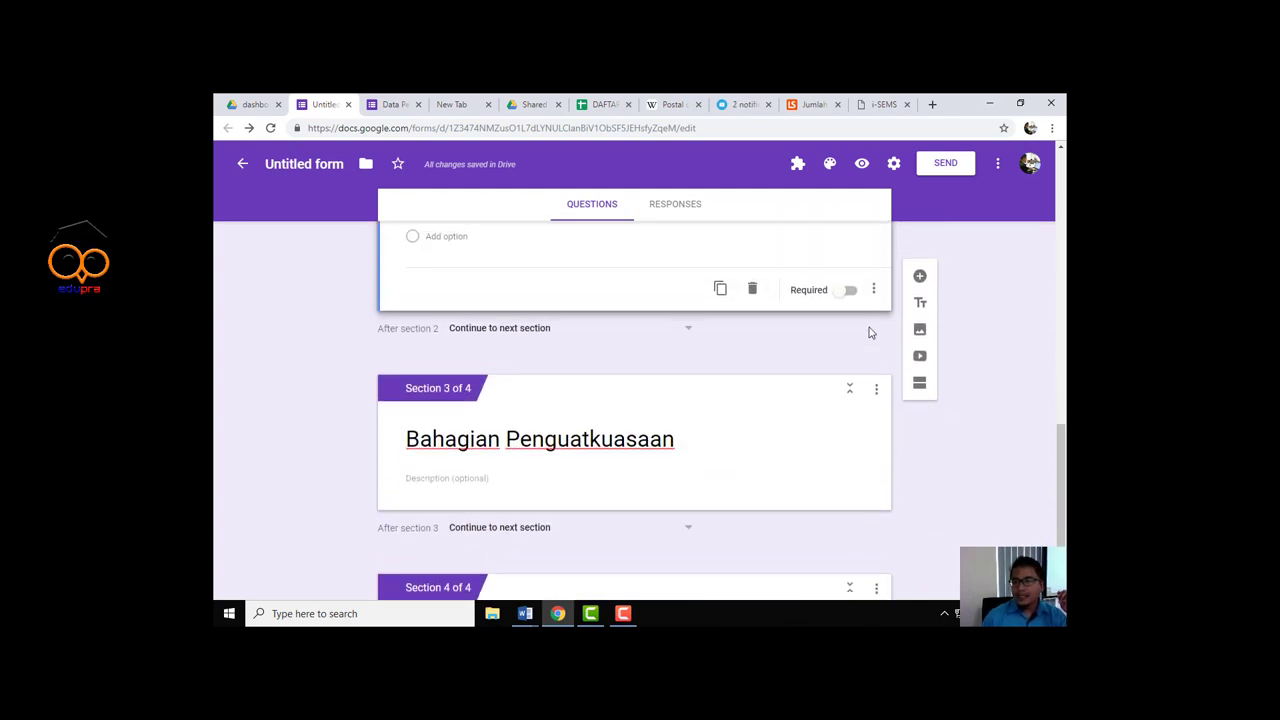
scroll(860, 360, up, 1)
scroll(809, 354, up, 2)
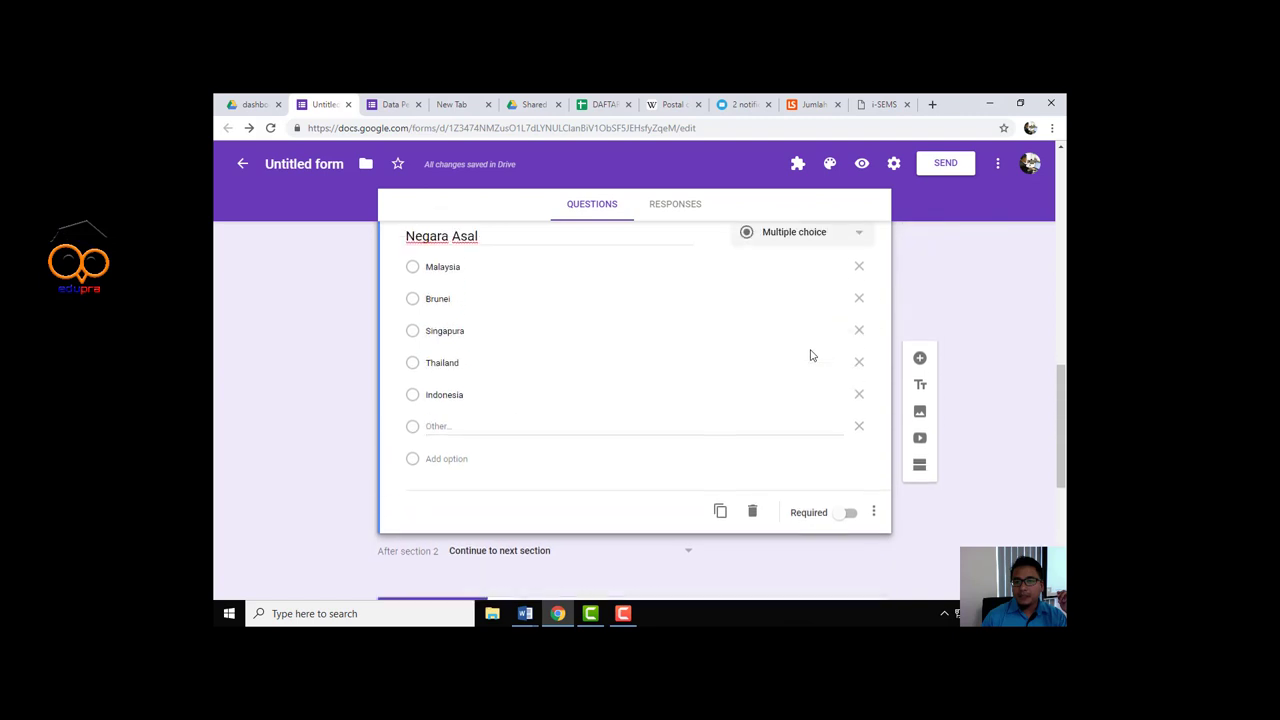
click(866, 304)
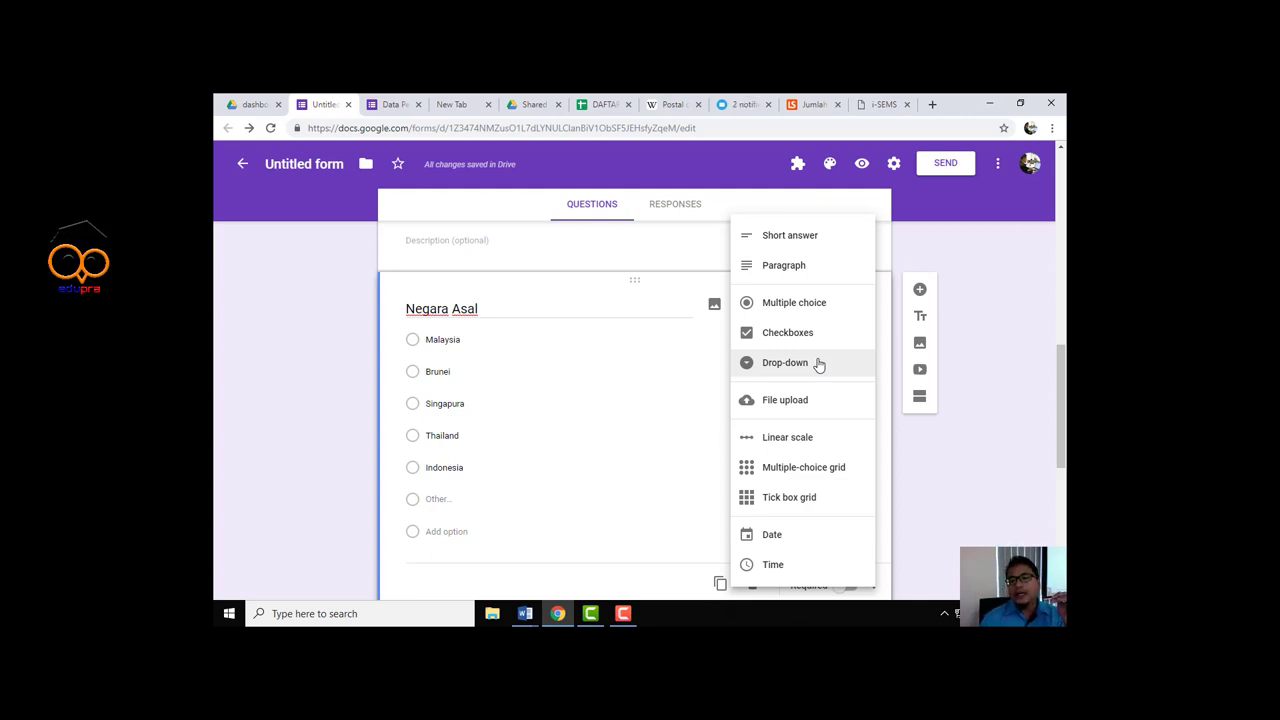
click(955, 465)
scroll(530, 420, down, 3)
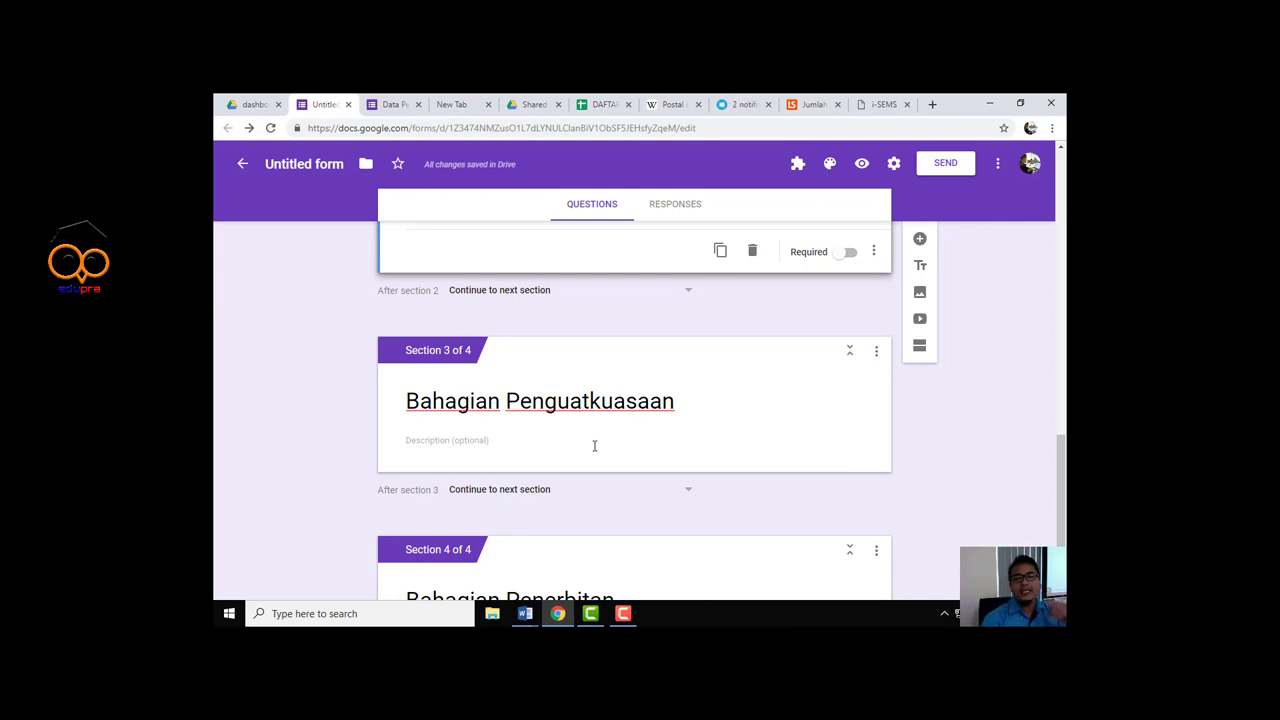
Add a 'Cover Buku' question to Bahagian Penerbitan and choose File upload type
scroll(594, 446, down, 2)
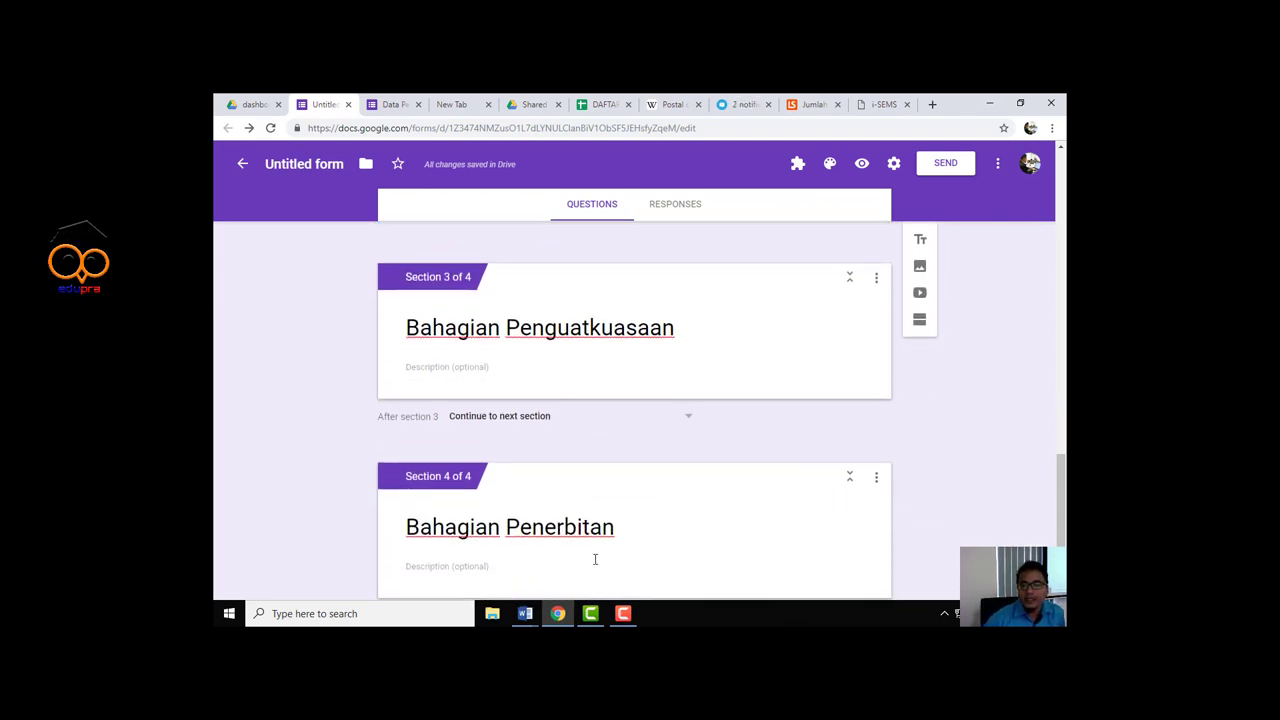
click(609, 523)
click(919, 439)
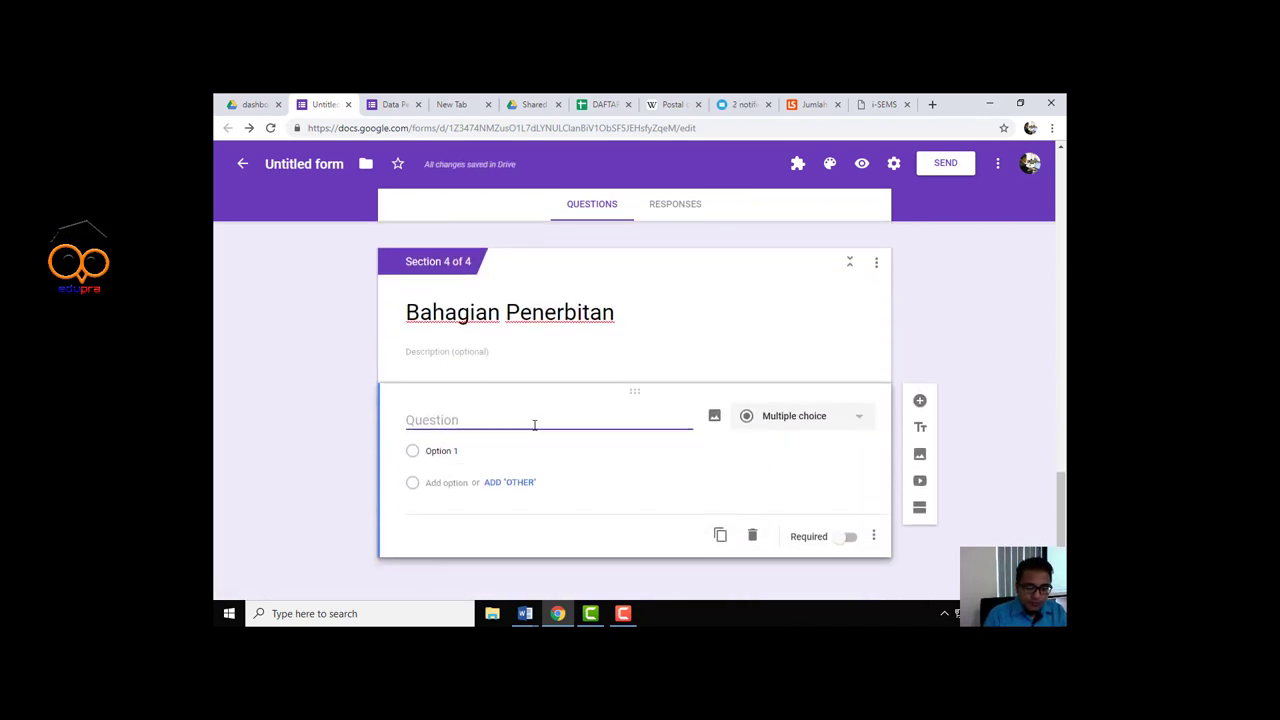
text(Cover)
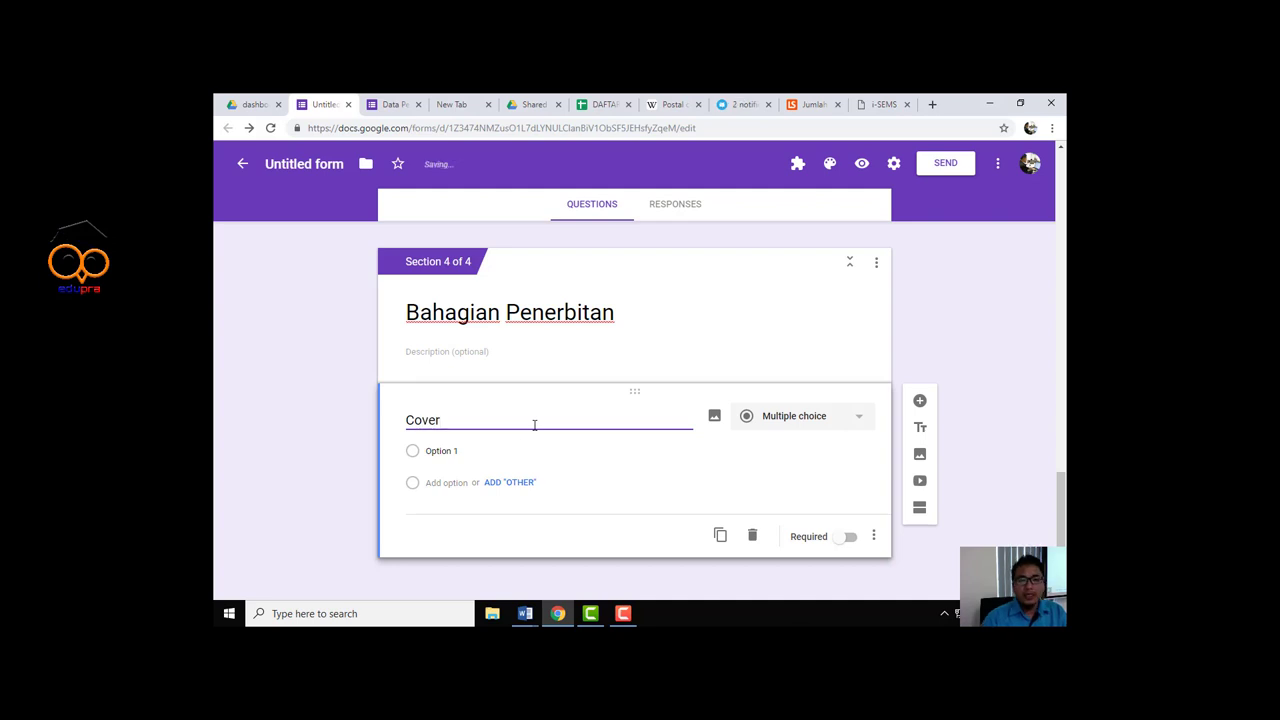
text( Buku)
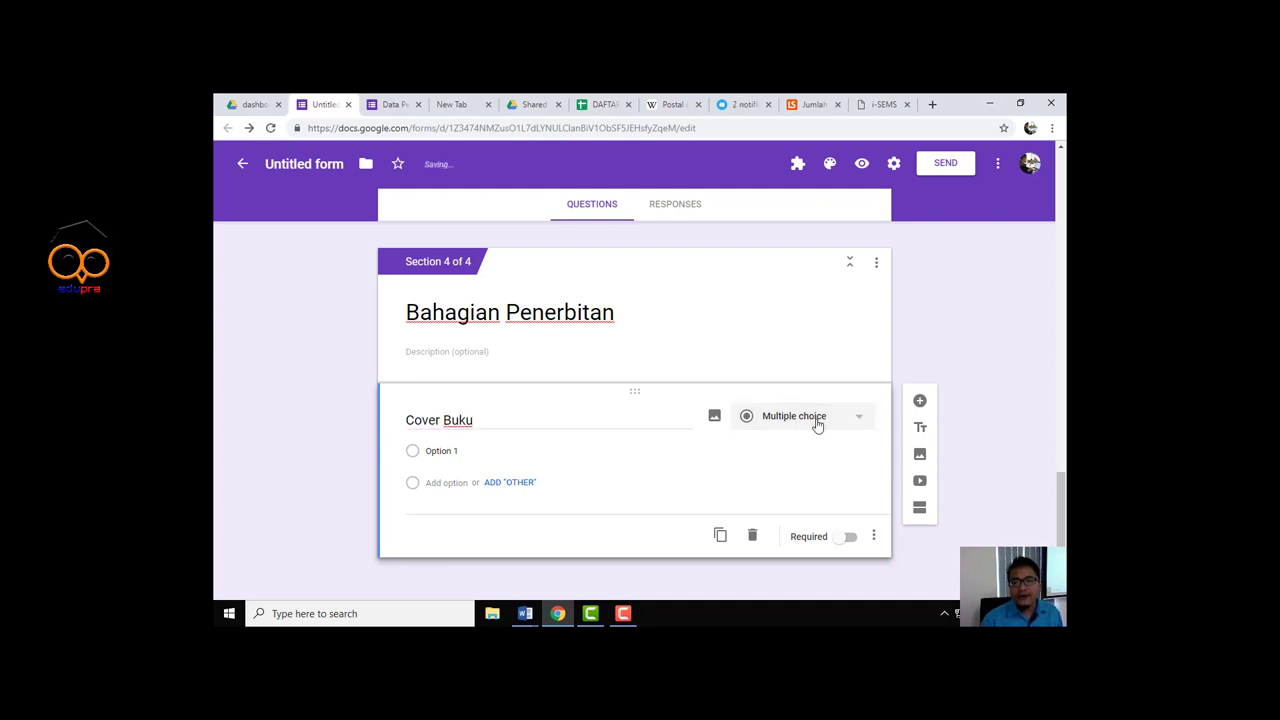
click(817, 424)
click(810, 402)
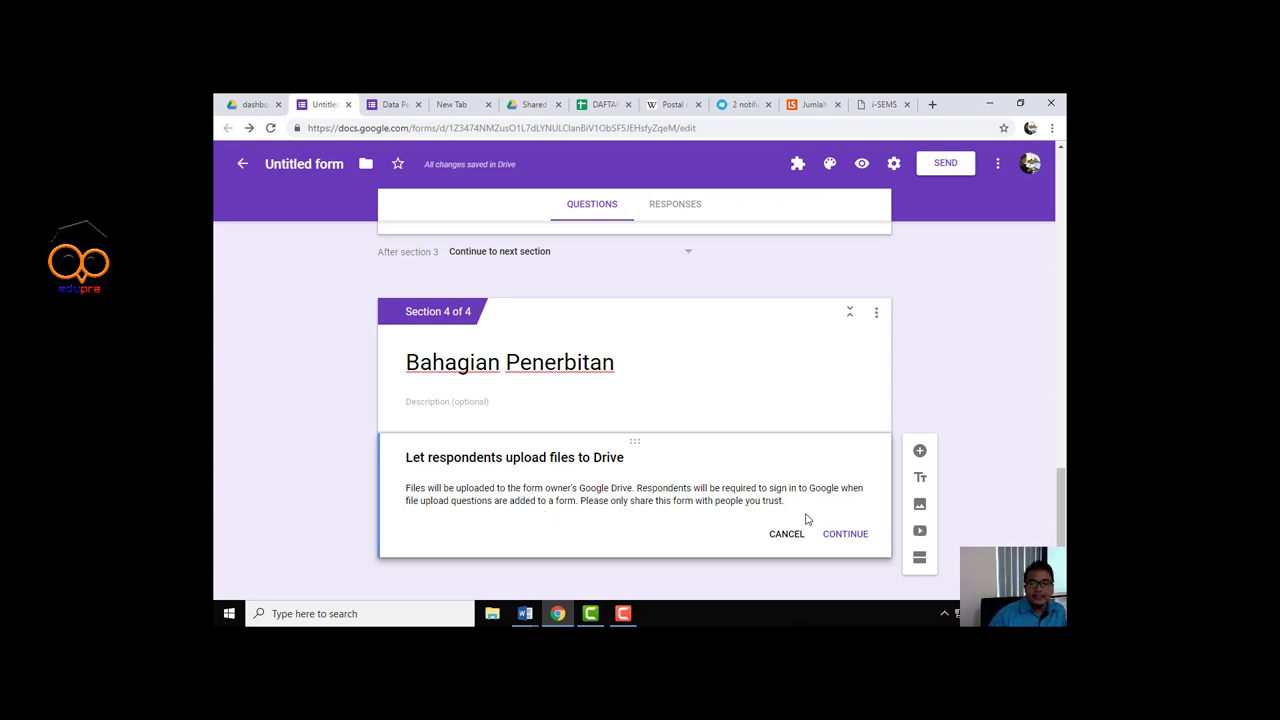
Allow Drive uploads and restrict Cover Buku to specific file types
click(852, 536)
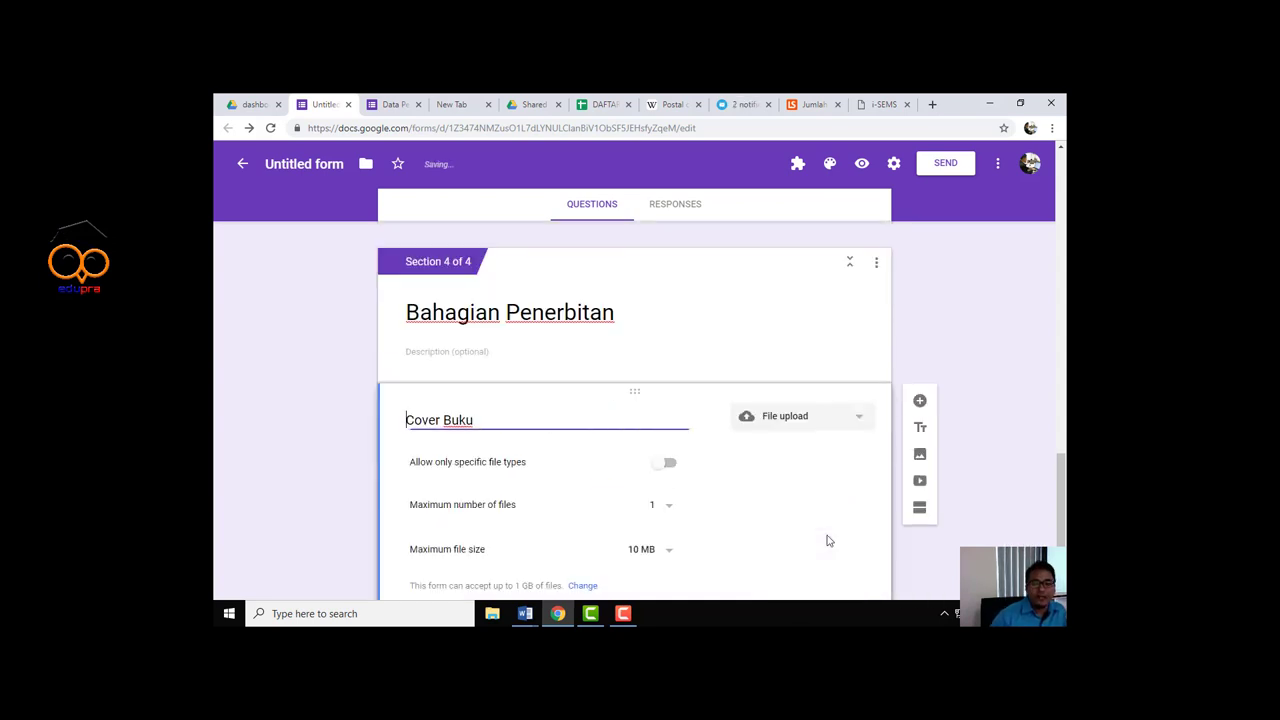
click(326, 495)
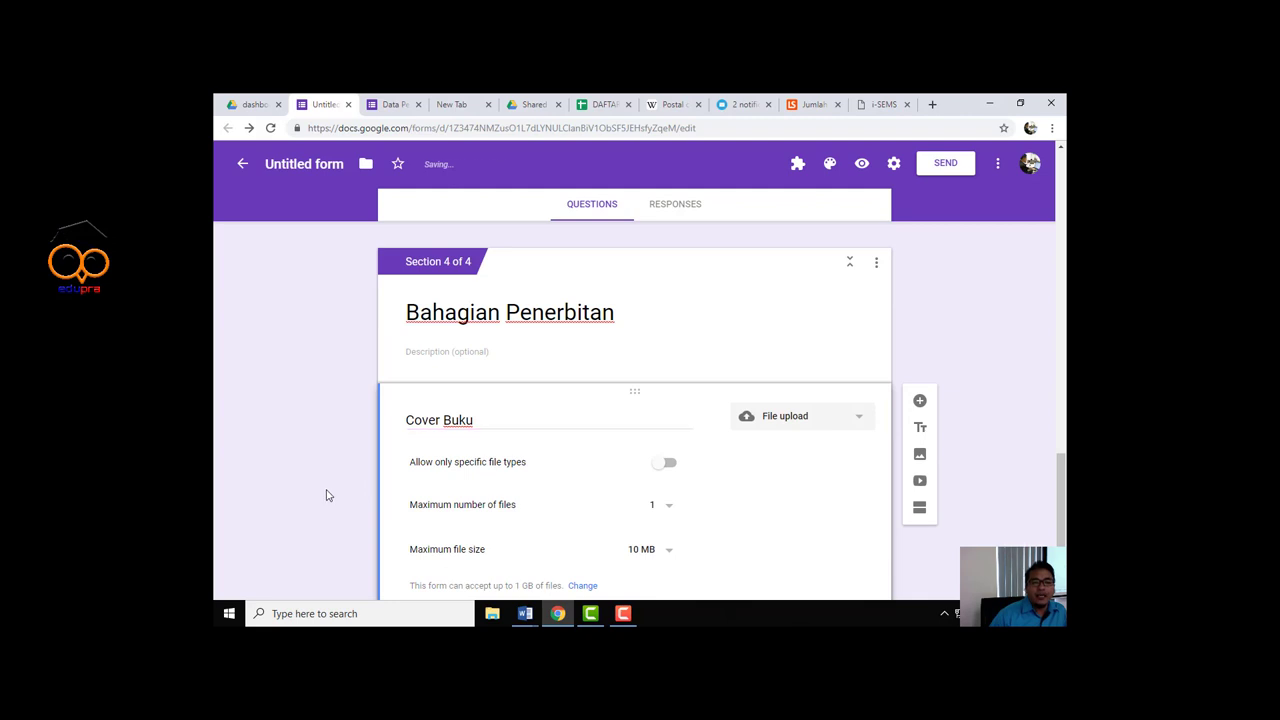
scroll(326, 495, down, 1)
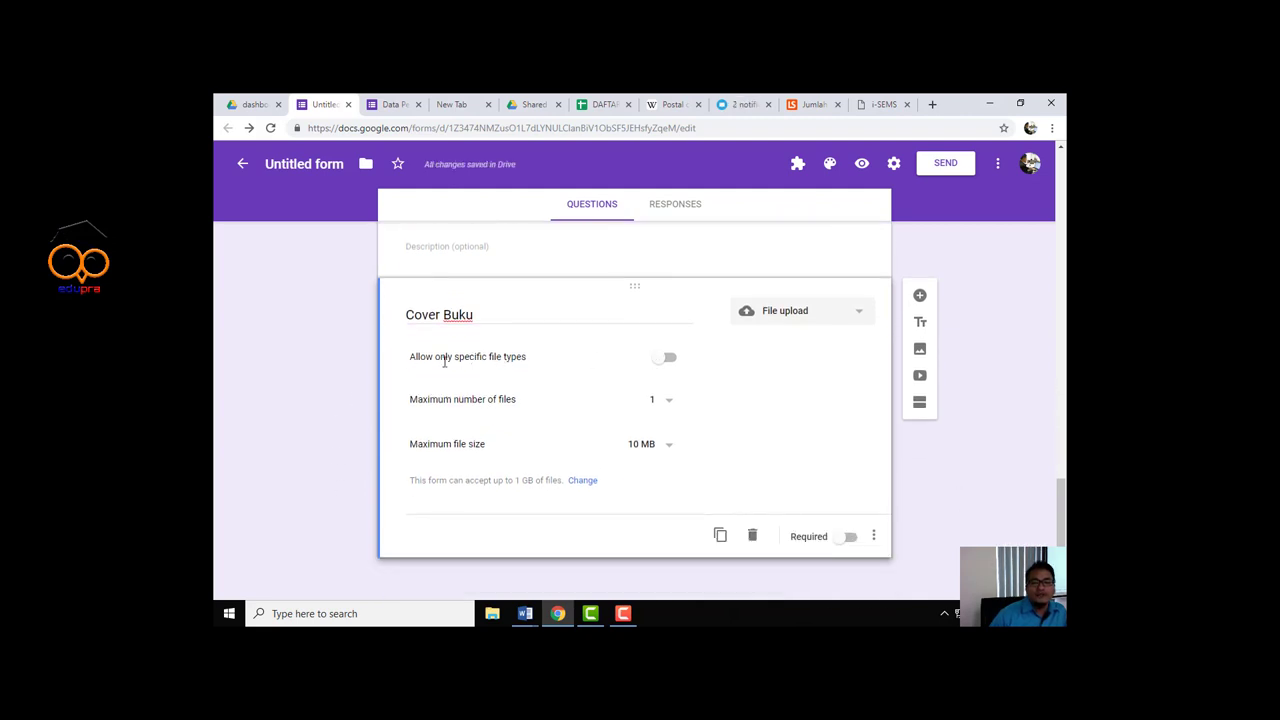
click(669, 357)
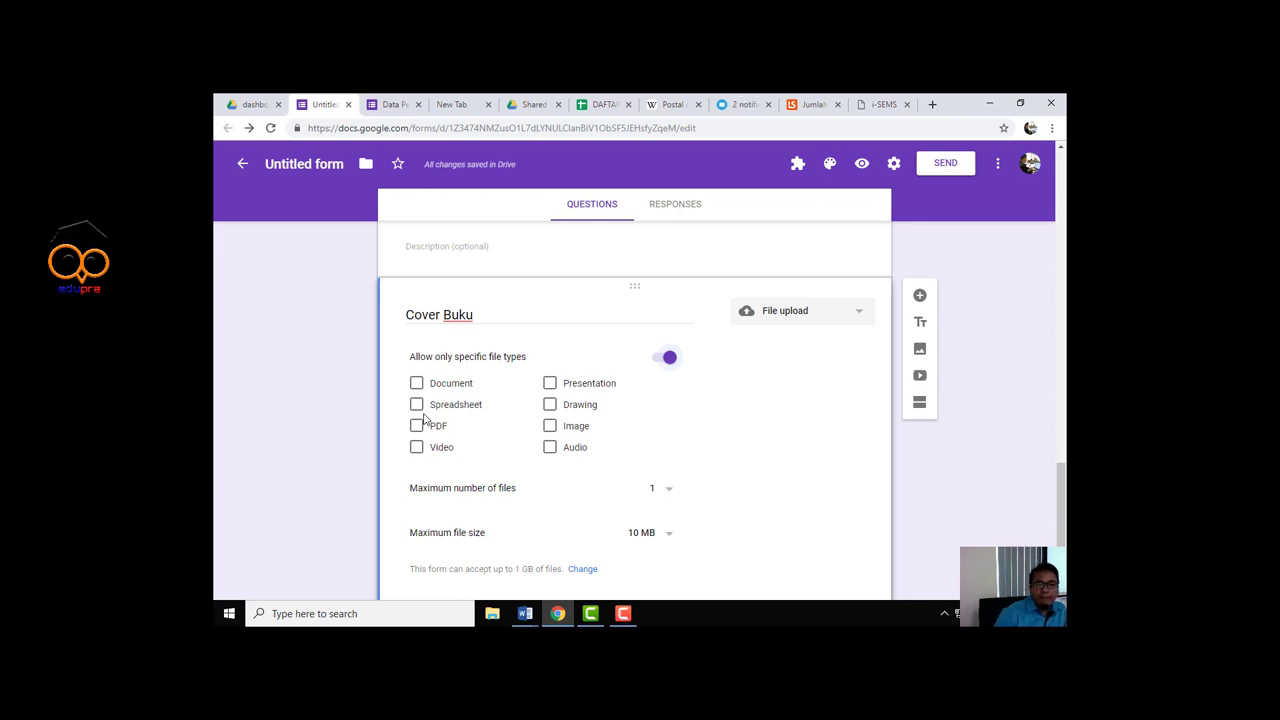
Keep the limit at one file of up to 10 MB and make Cover Buku required
scroll(425, 418, down, 2)
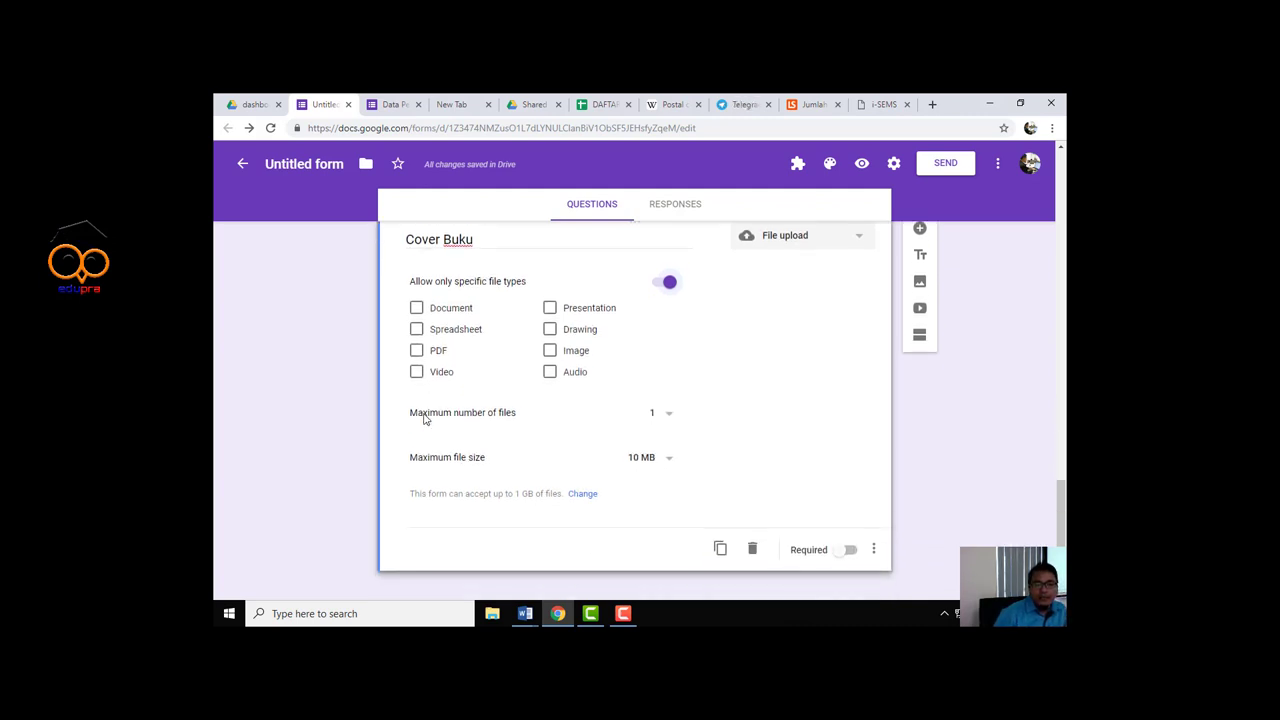
click(665, 400)
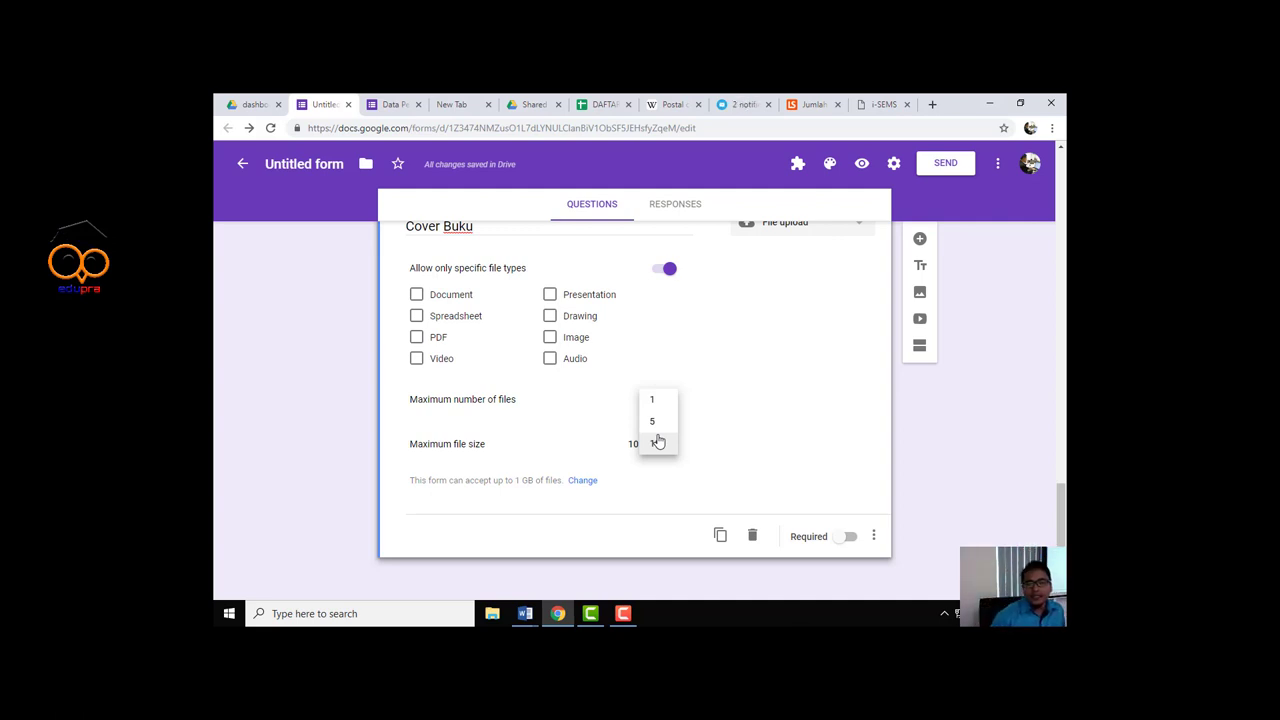
click(281, 437)
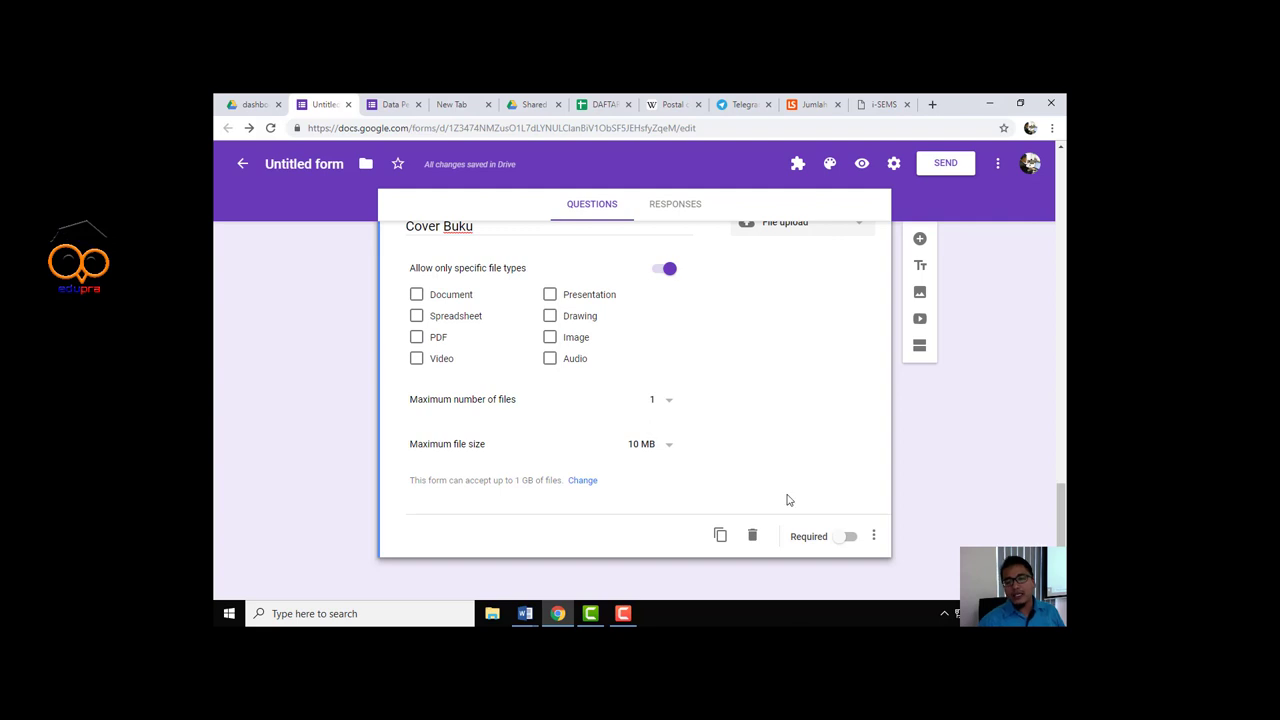
click(849, 537)
scroll(740, 420, up, 3)
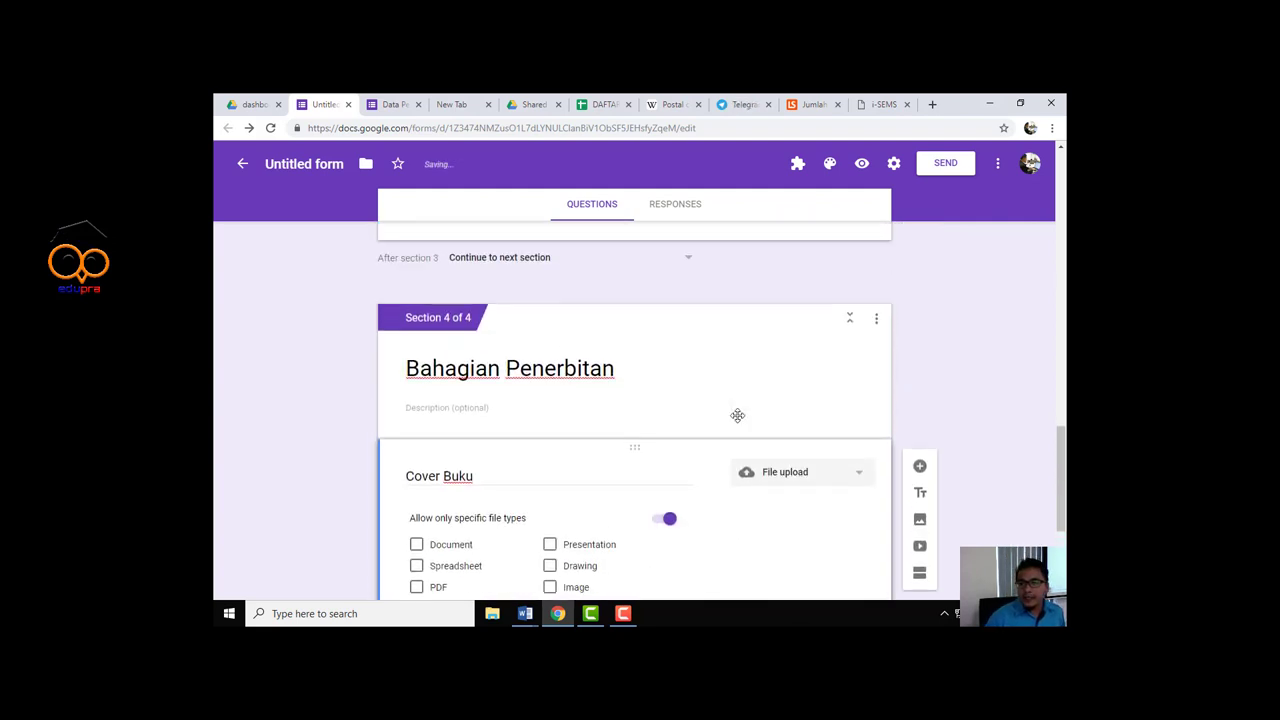
scroll(737, 415, down, 2)
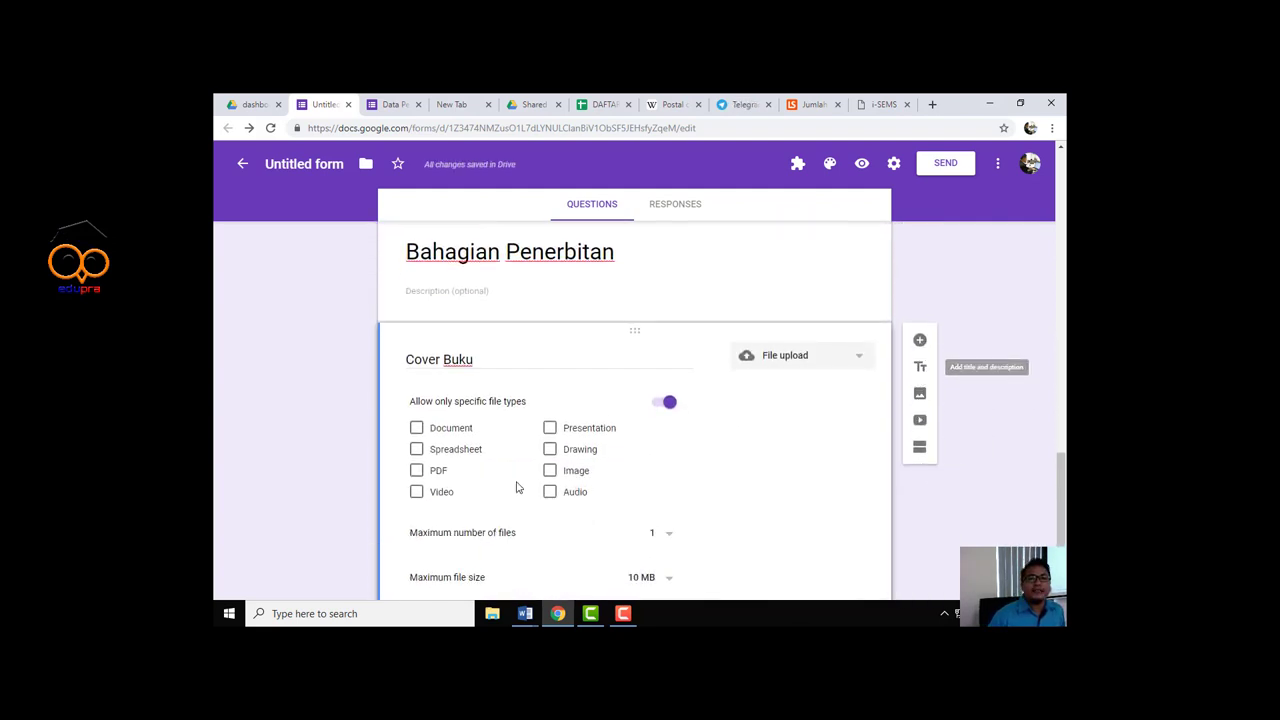
scroll(703, 423, up, 5)
scroll(700, 415, up, 5)
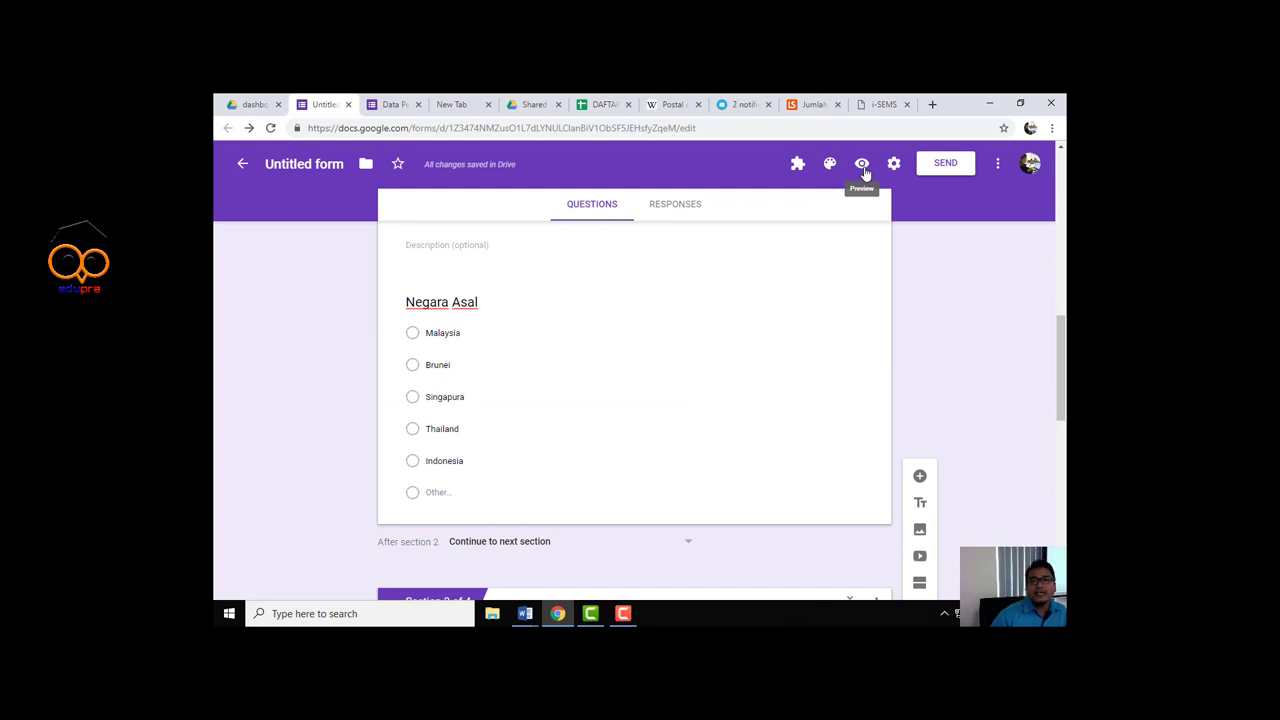
Preview the form as respondents see it
click(864, 171)
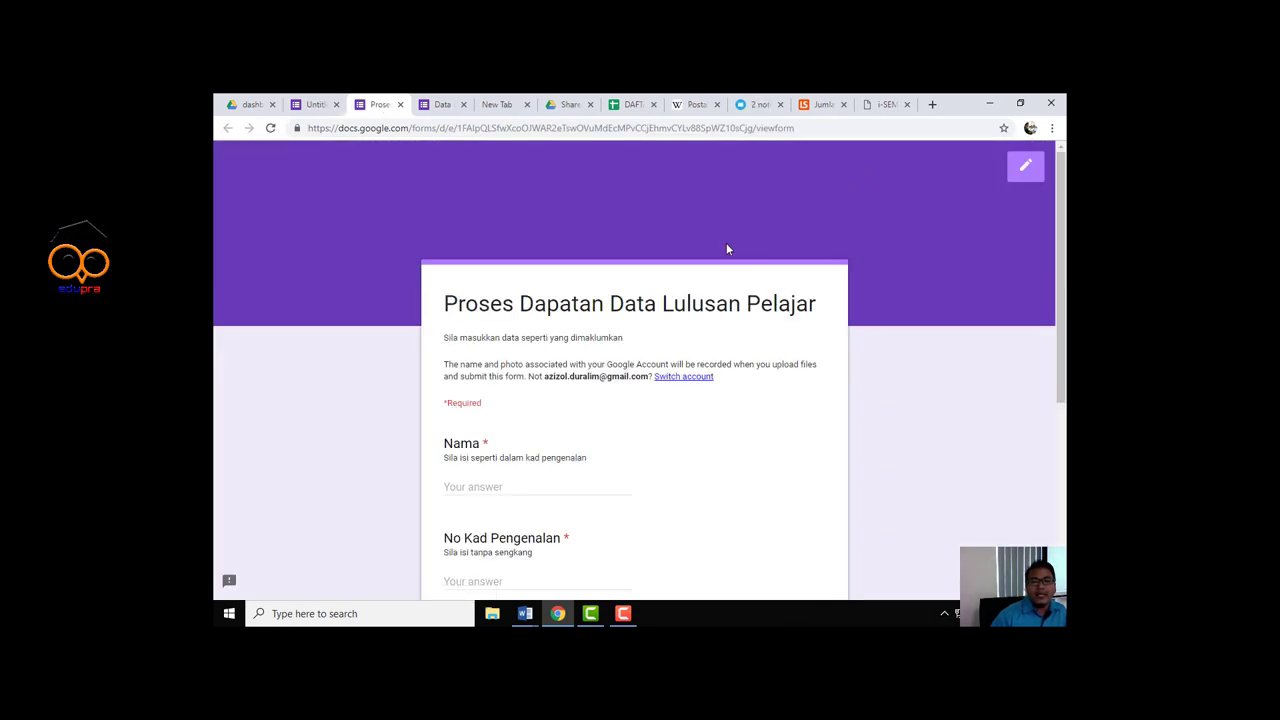
scroll(512, 293, down, 5)
scroll(545, 318, up, 3)
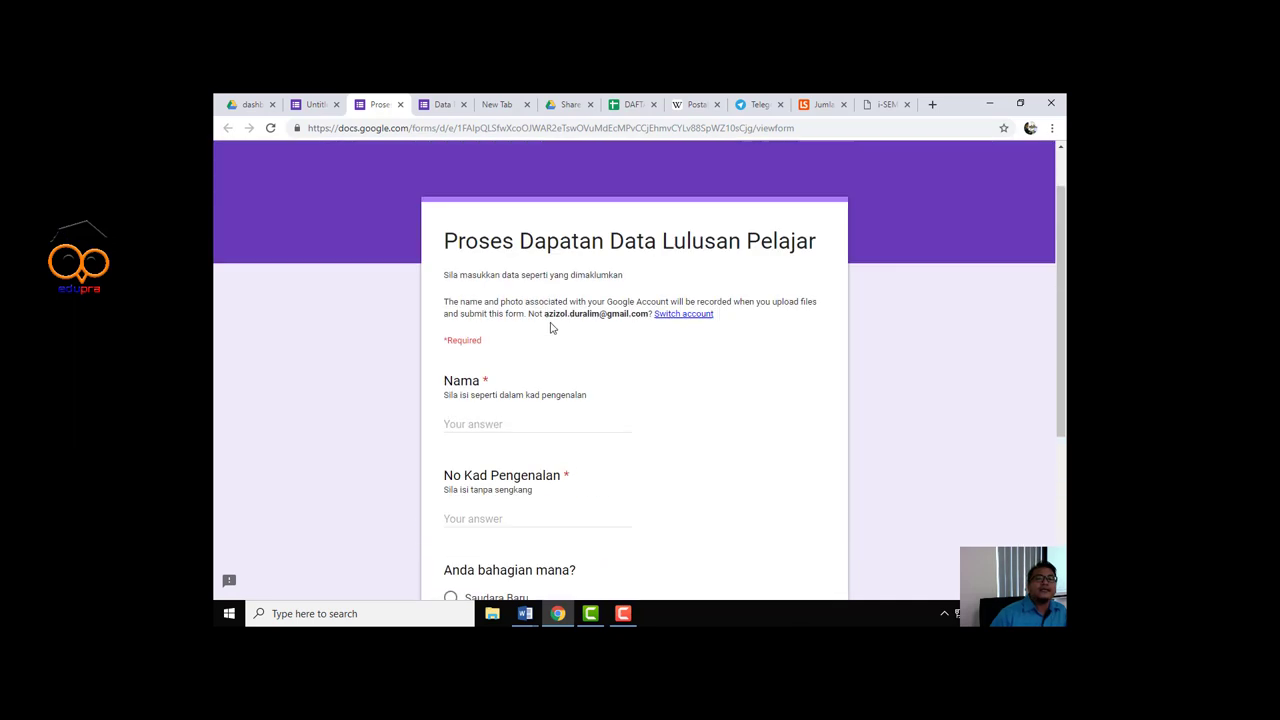
scroll(550, 322, down, 2)
scroll(557, 323, up, 1)
scroll(557, 323, down, 1)
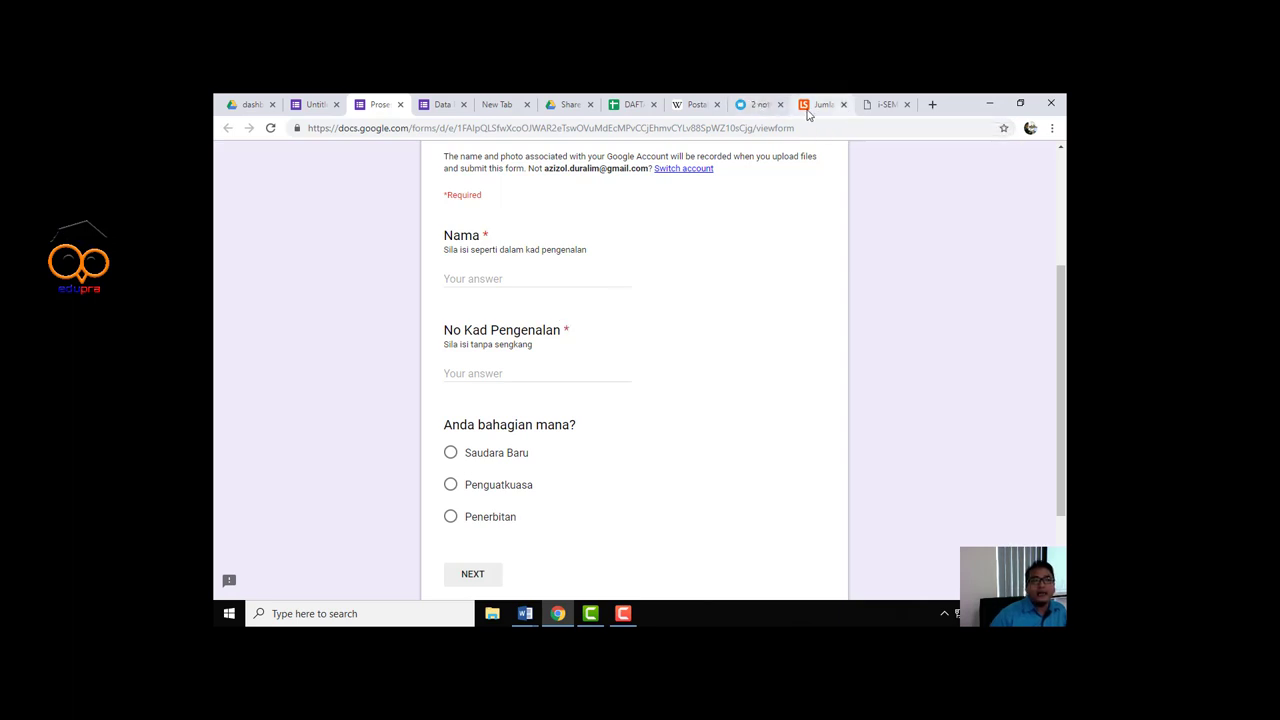
Back in the editor, scroll through sections 1–3 down to Section 4, Bahagian Penerbitan
click(297, 108)
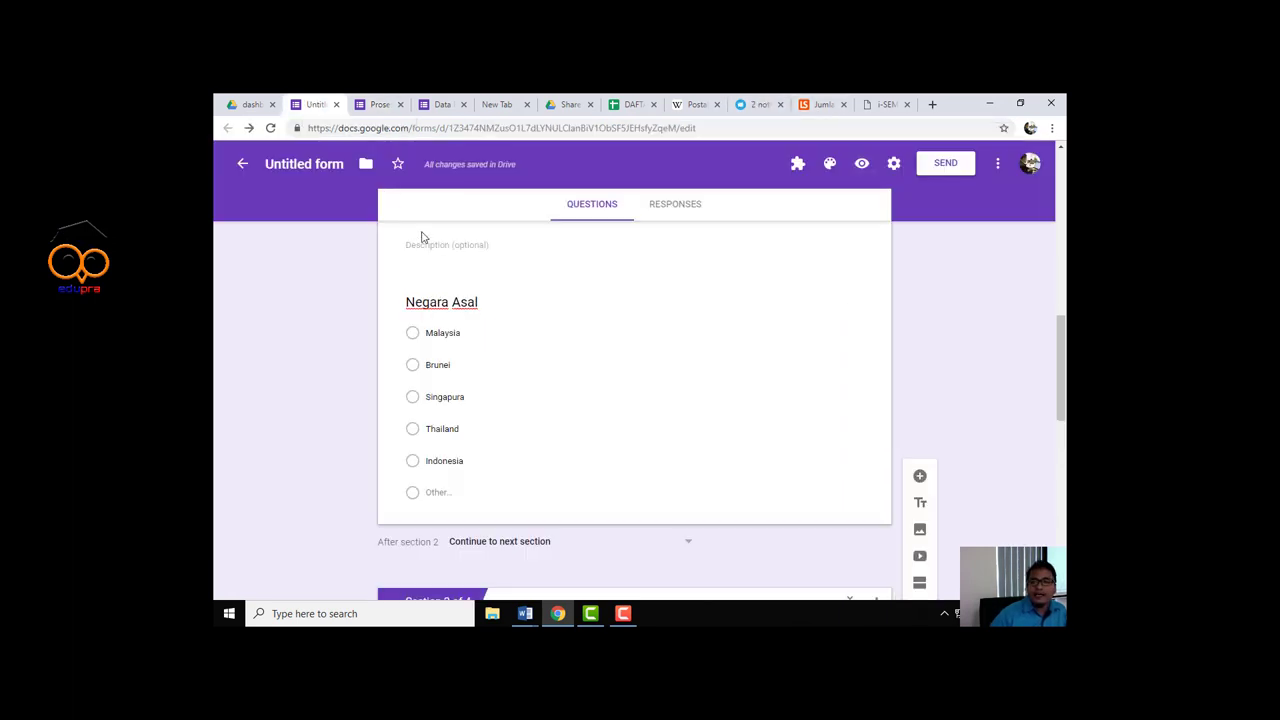
scroll(627, 447, up, 5)
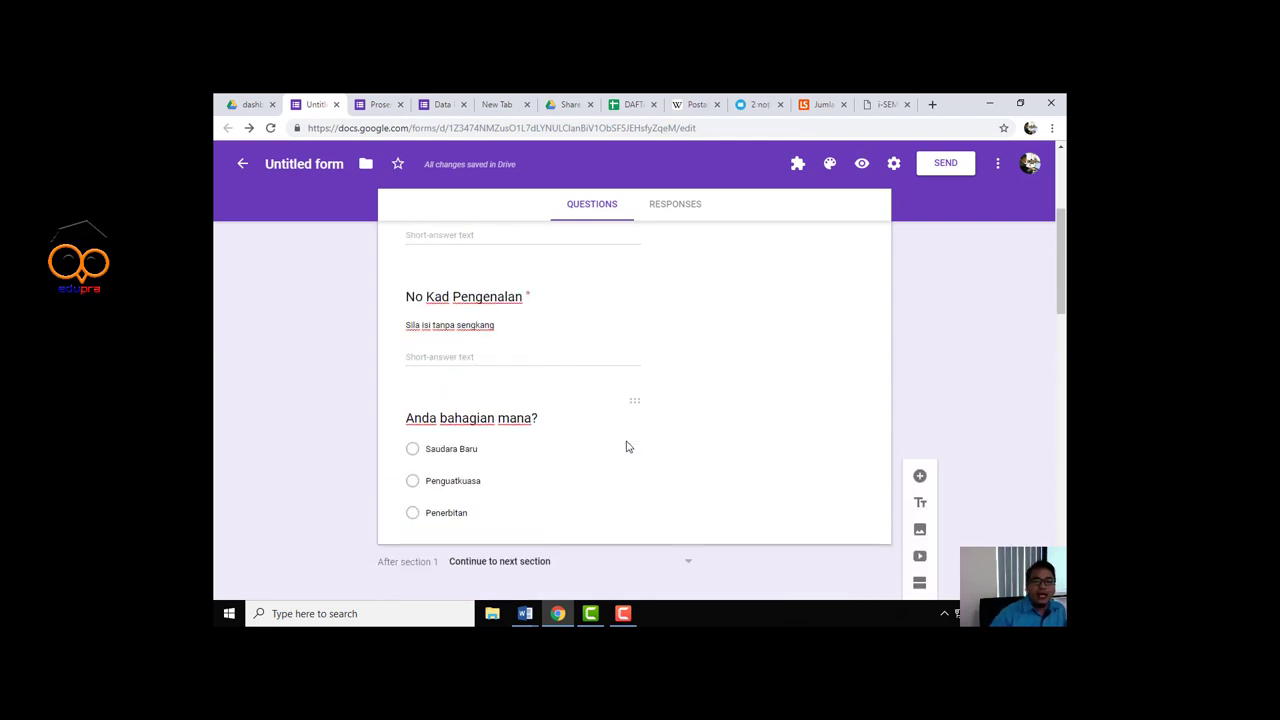
scroll(645, 440, down, 1)
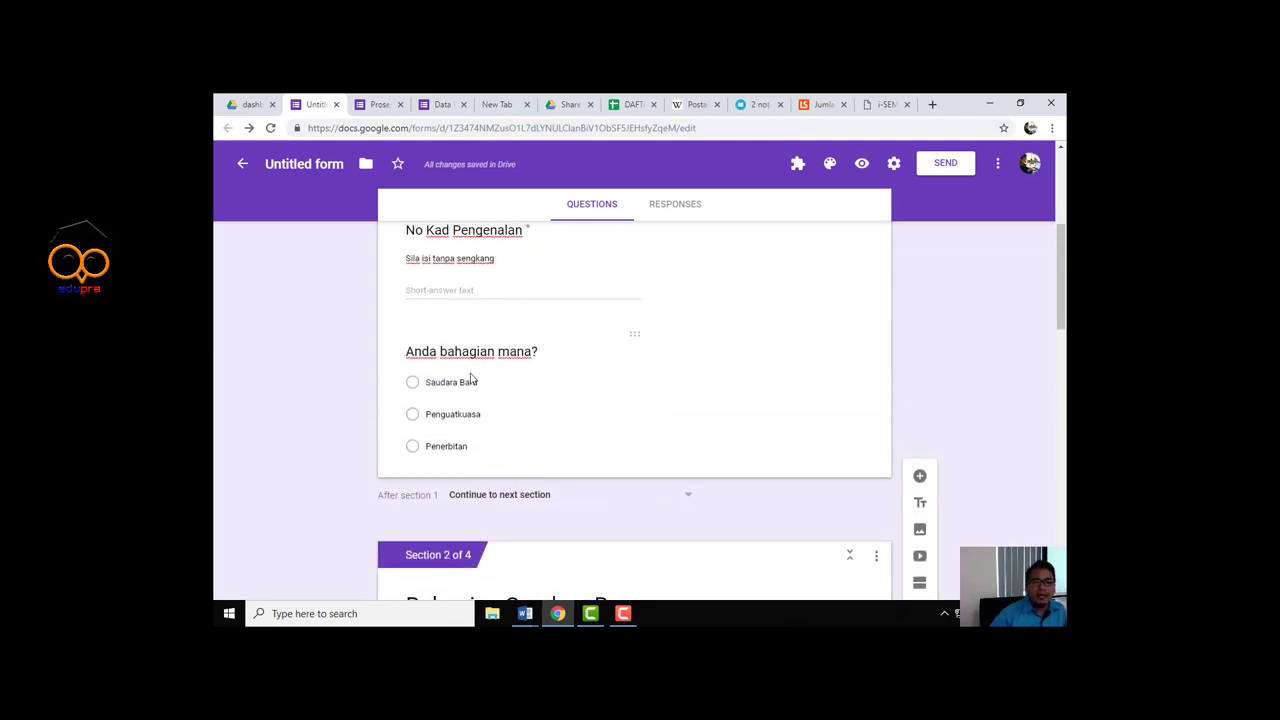
scroll(560, 423, down, 1)
scroll(523, 423, down, 2)
scroll(503, 400, down, 2)
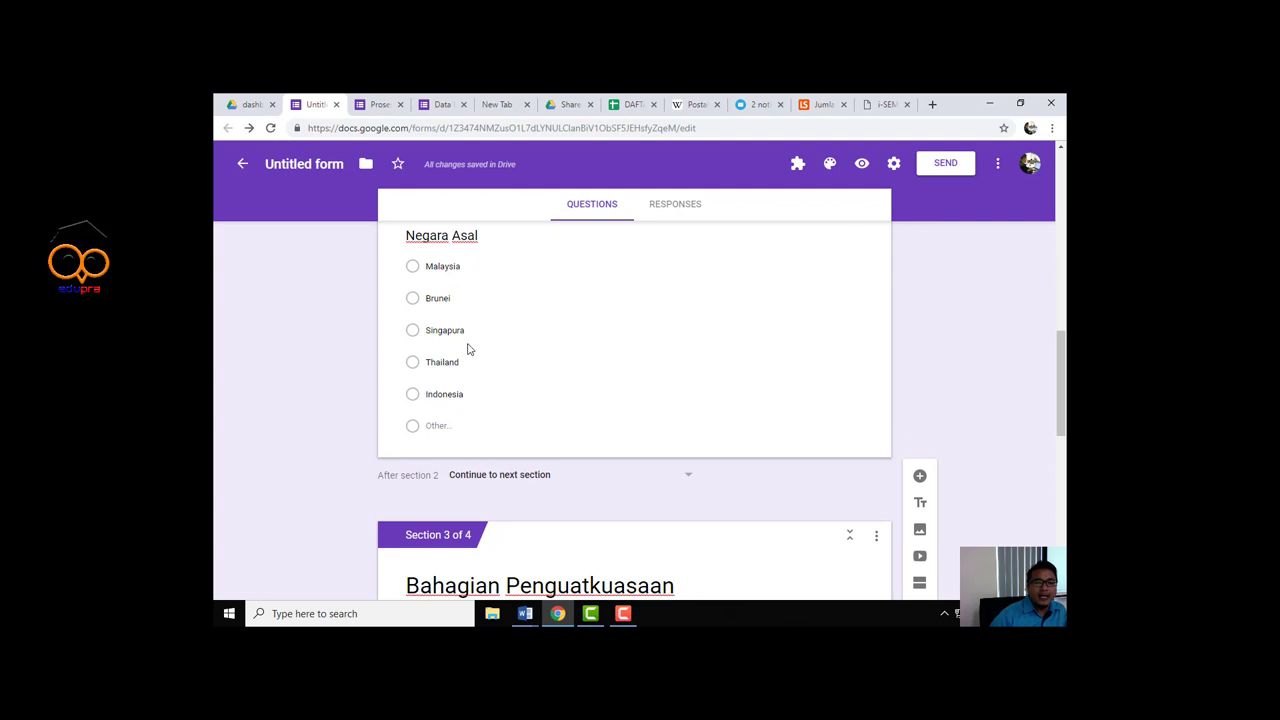
scroll(469, 349, down, 3)
scroll(555, 400, down, 2)
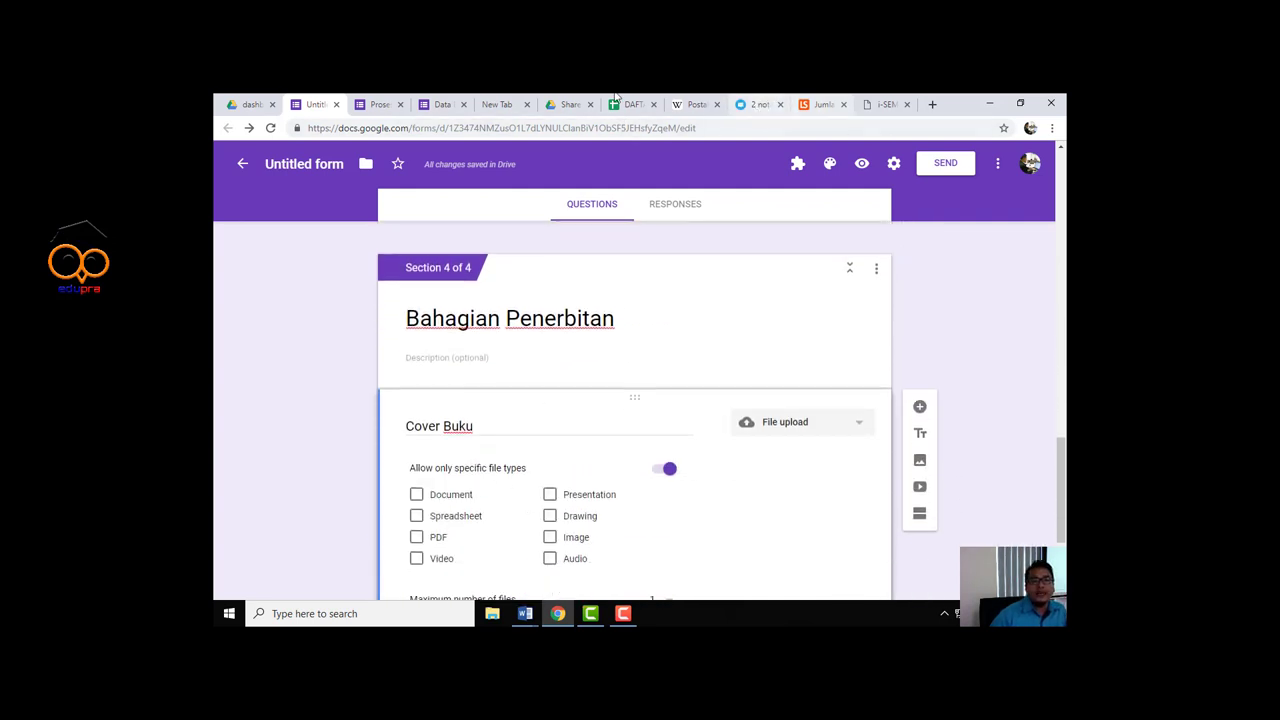
In the live form, choose Penerbitan as the respondent's section
click(377, 104)
scroll(583, 351, down, 2)
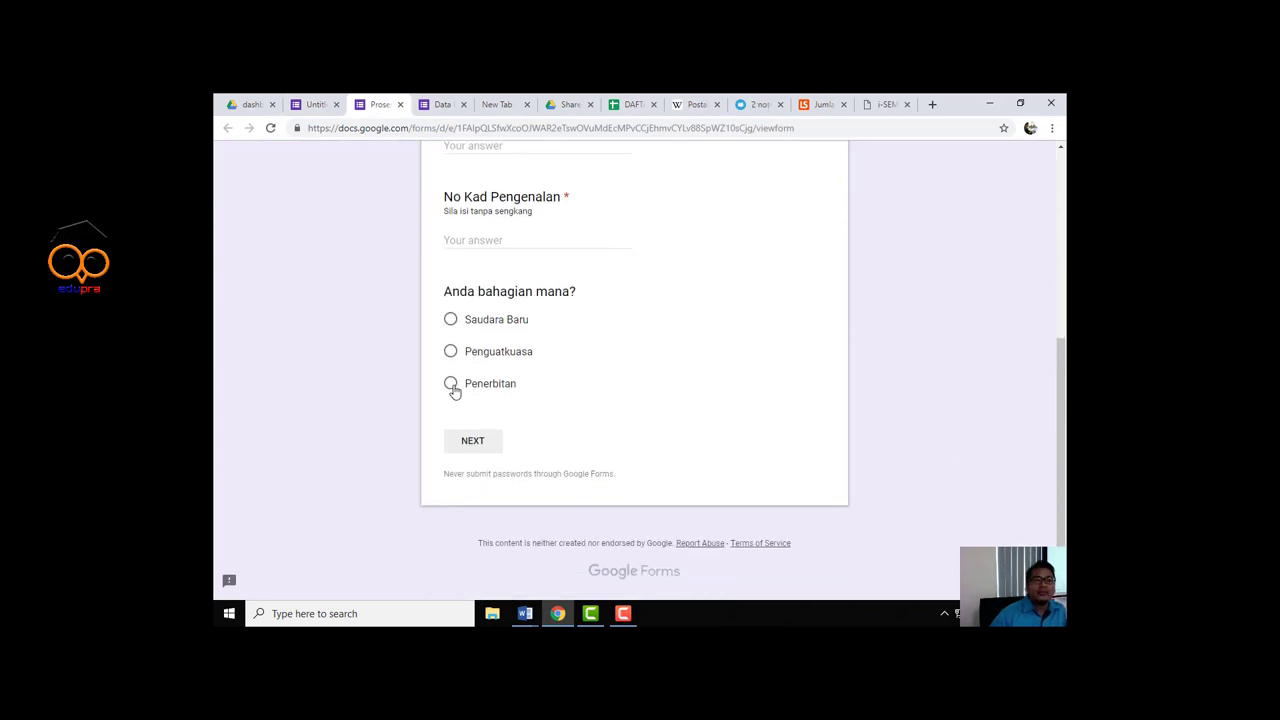
click(451, 385)
scroll(546, 289, up, 2)
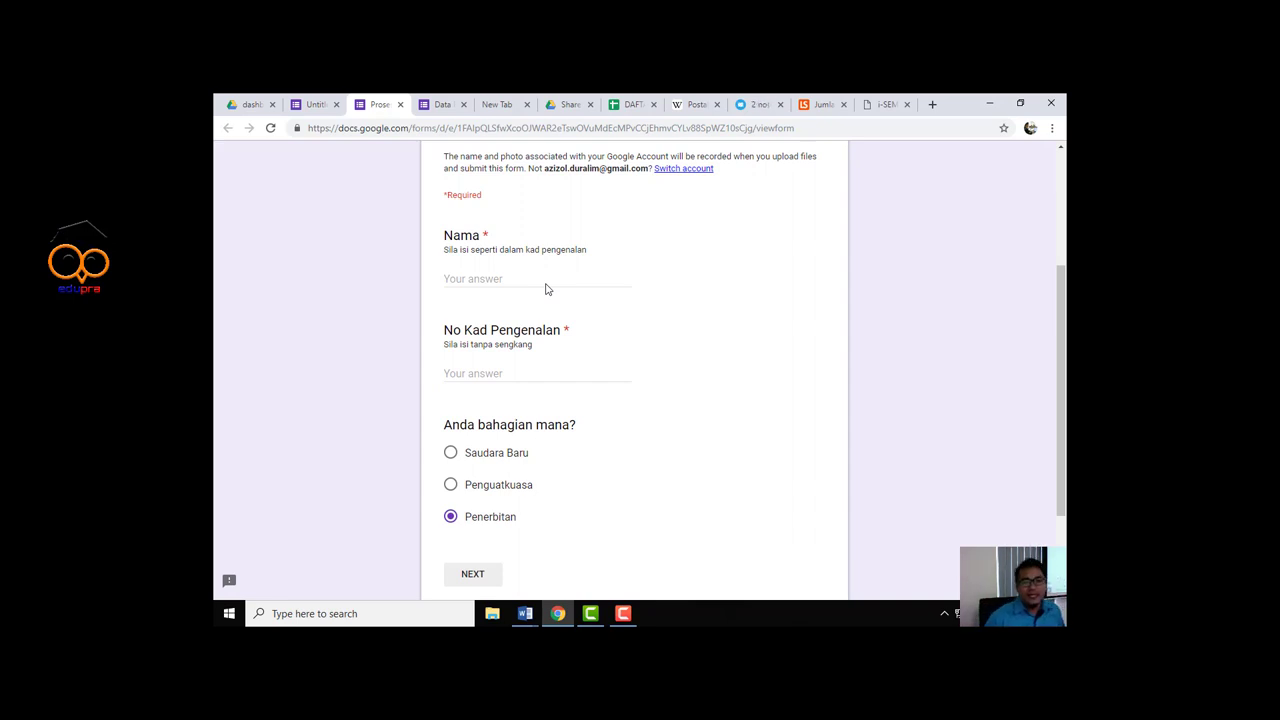
Enter a test name and identity card number, continue to Bahagian Penerbitan, then return to the editor
click(545, 279)
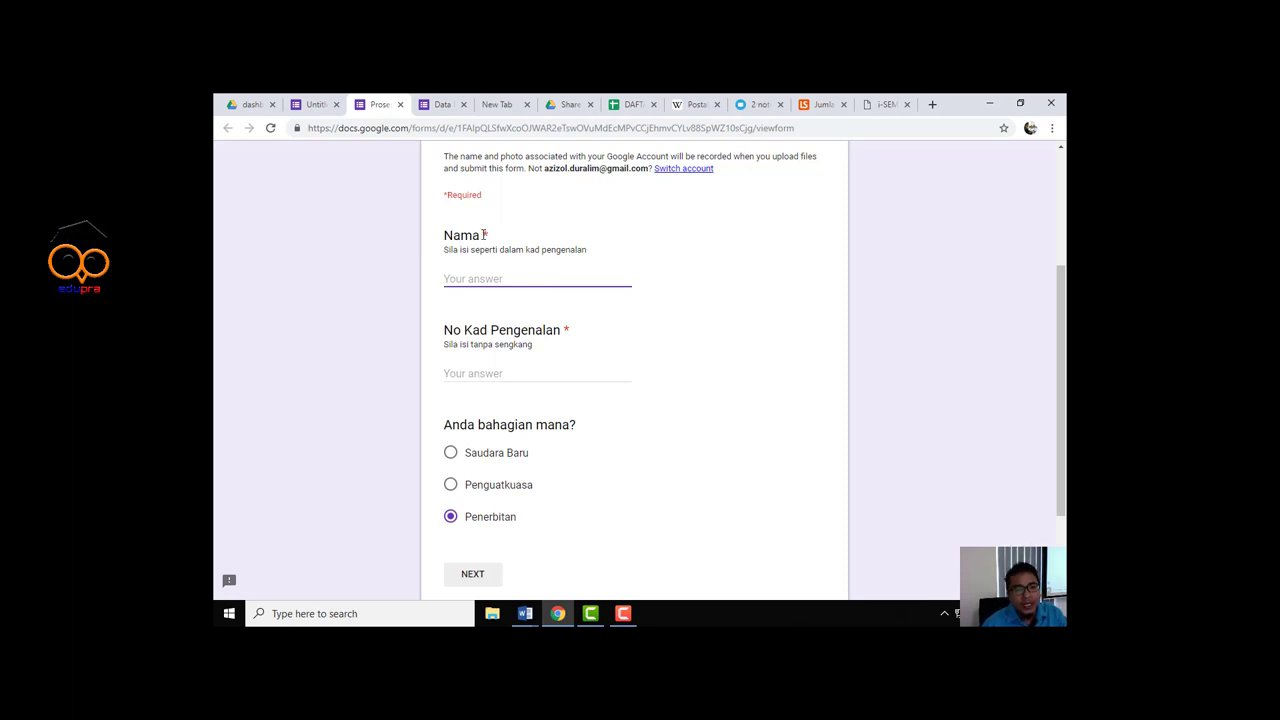
text(sa)
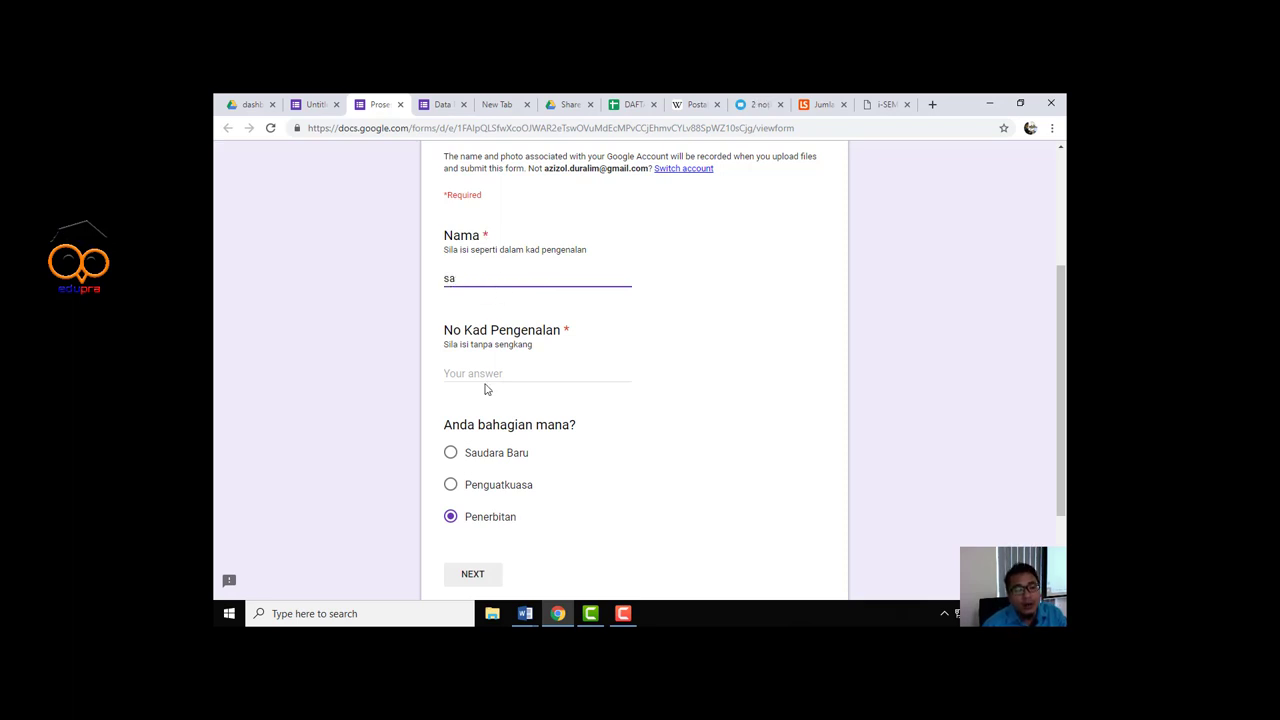
click(492, 373)
double_click(470, 272)
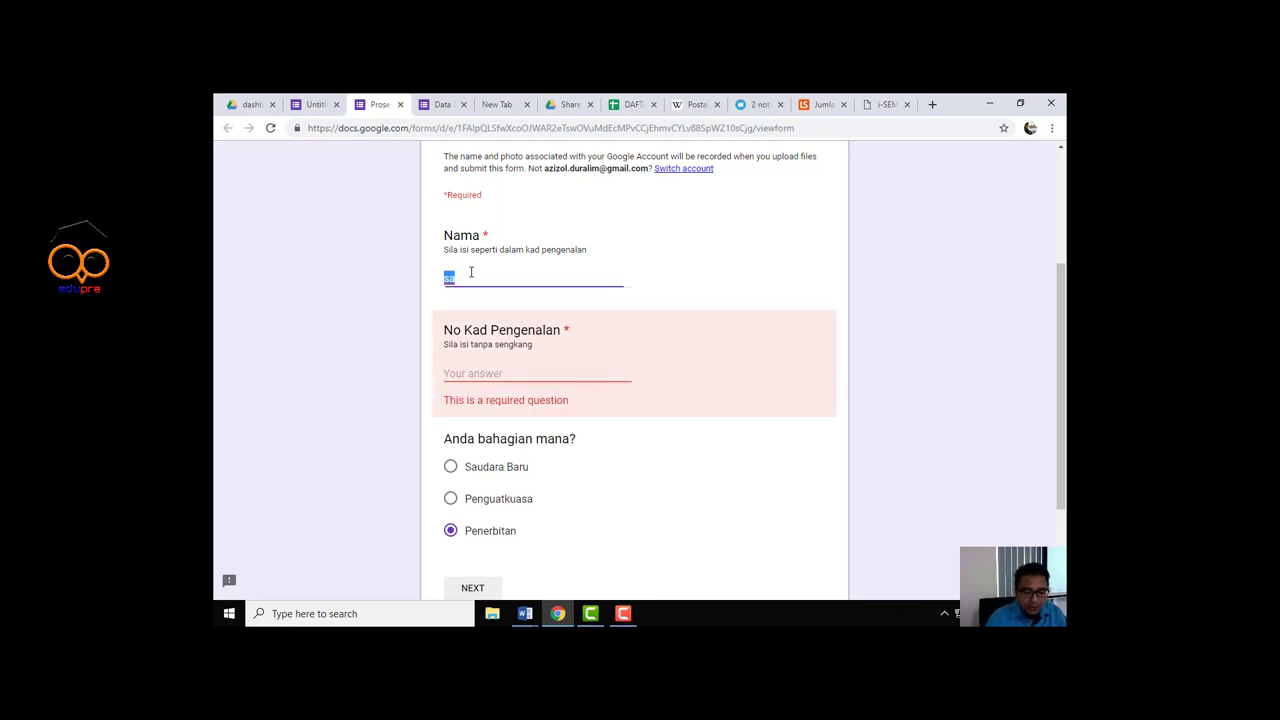
text(AZMAN)
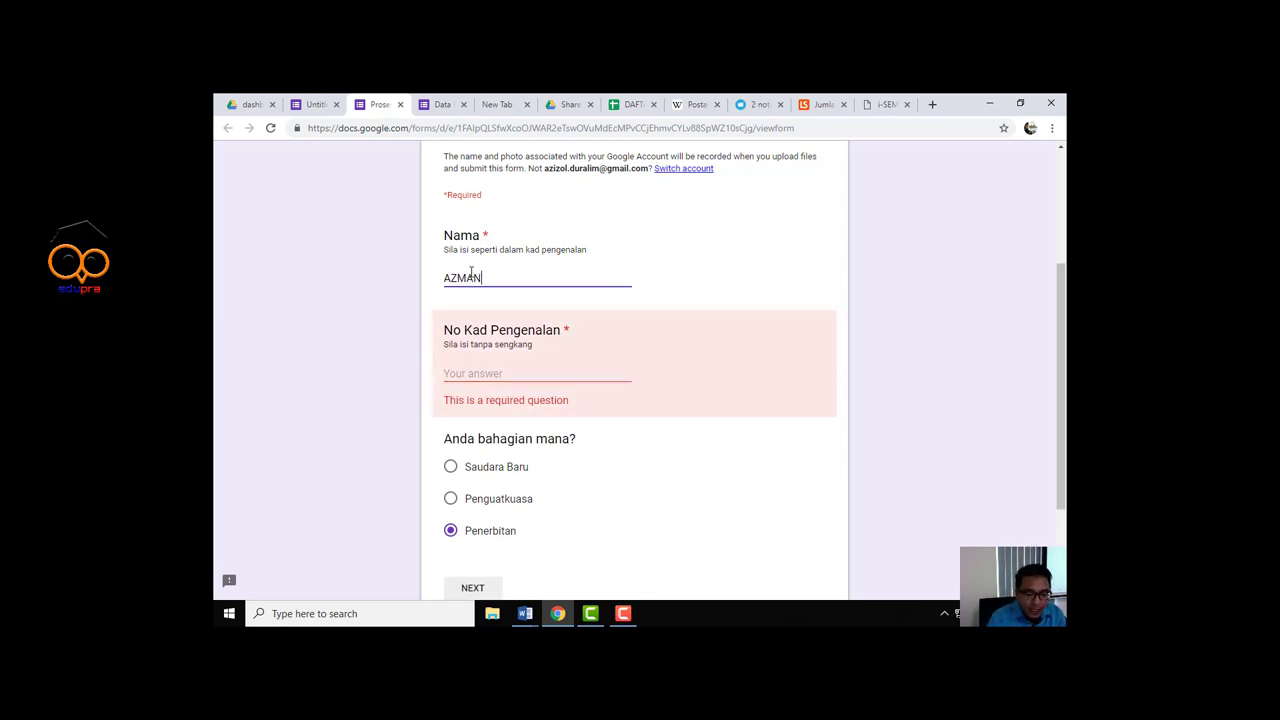
key(Tab)
text(72)
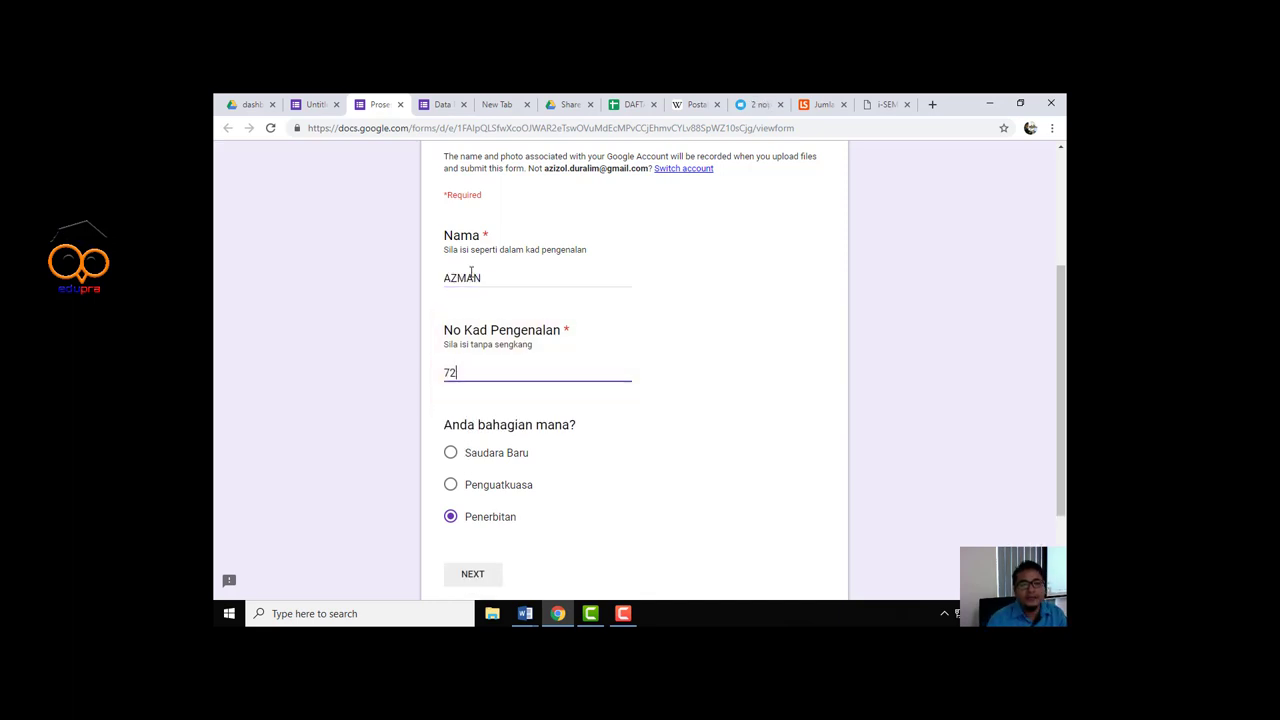
text(82828282)
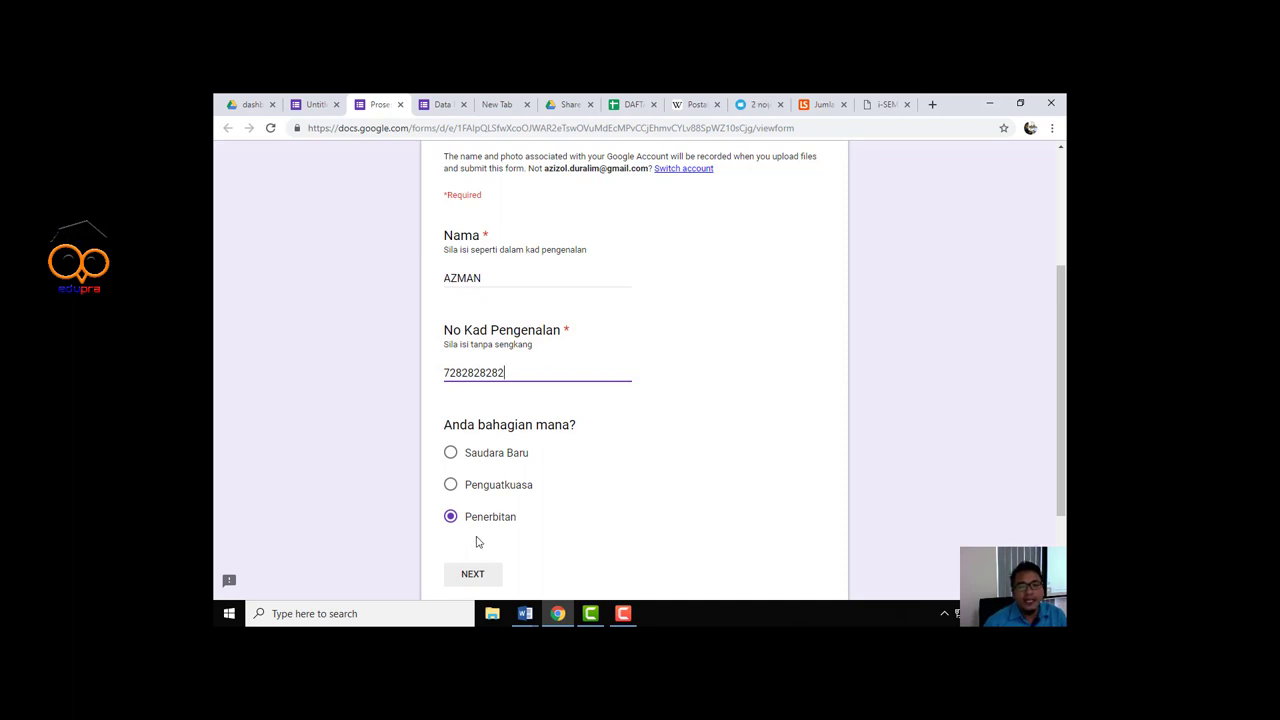
click(479, 577)
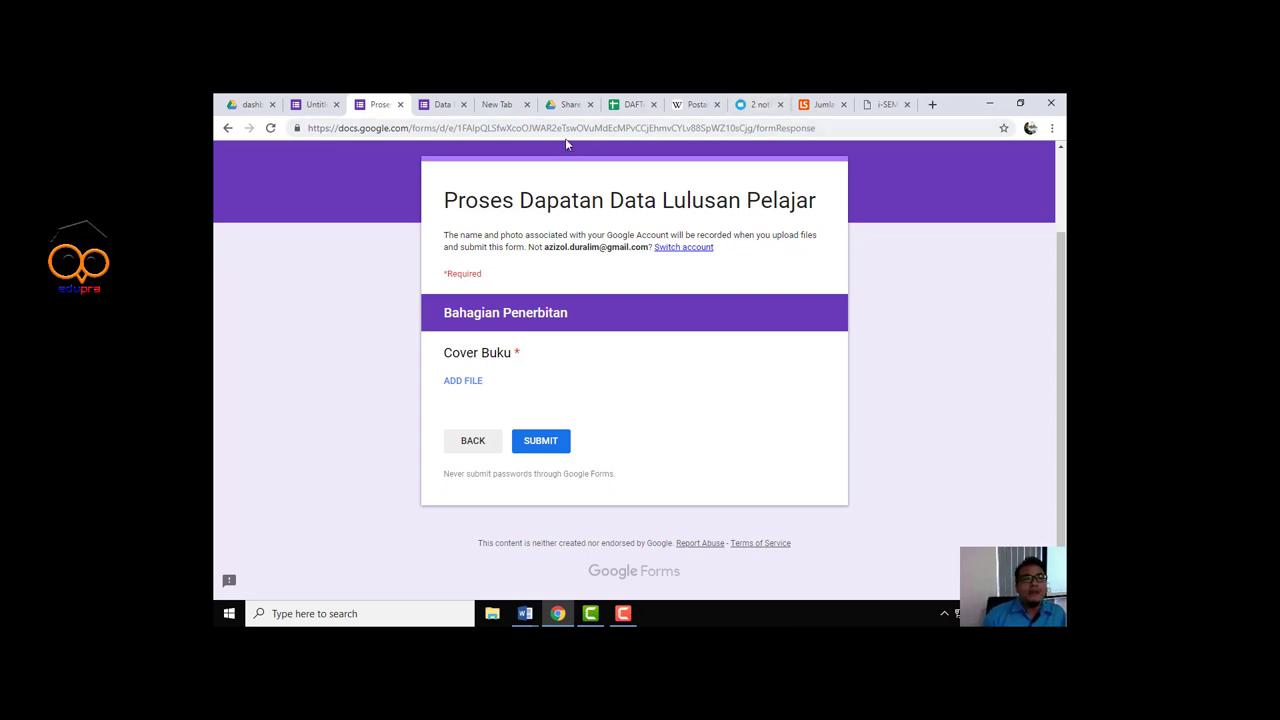
click(315, 104)
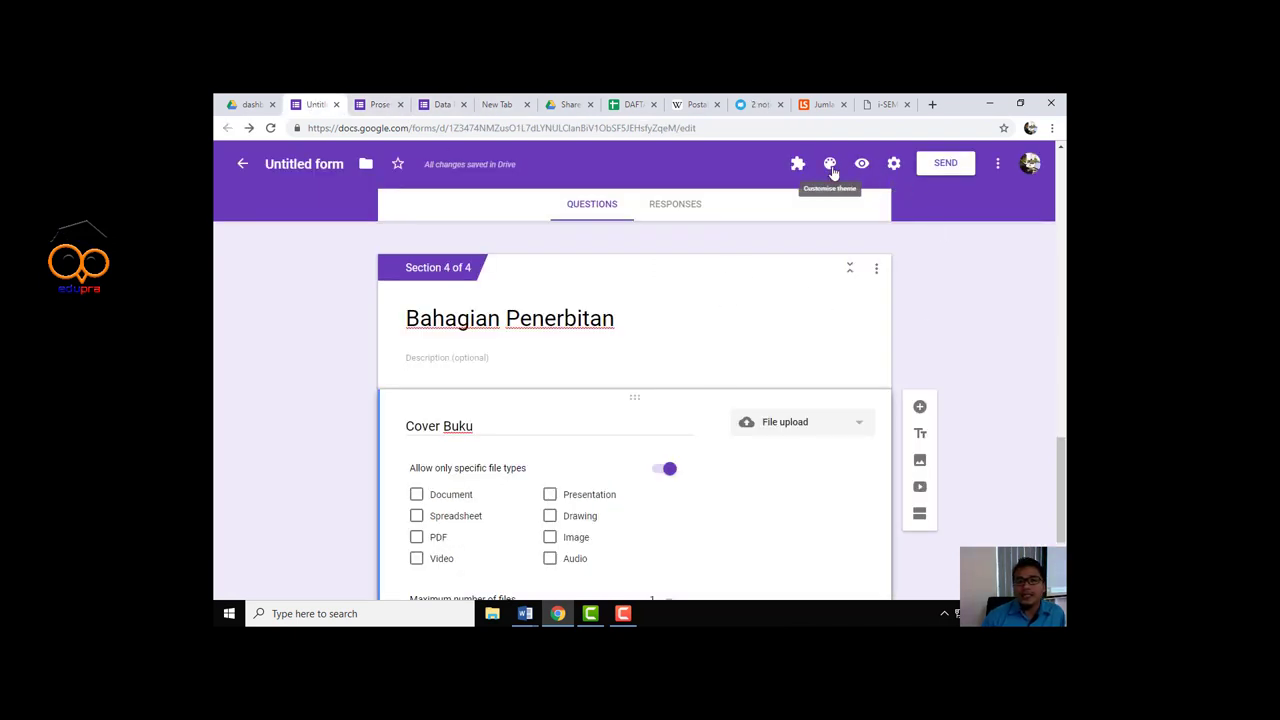
In form Settings, leave Collect email addresses off and turn on Limit to 1 response
click(893, 164)
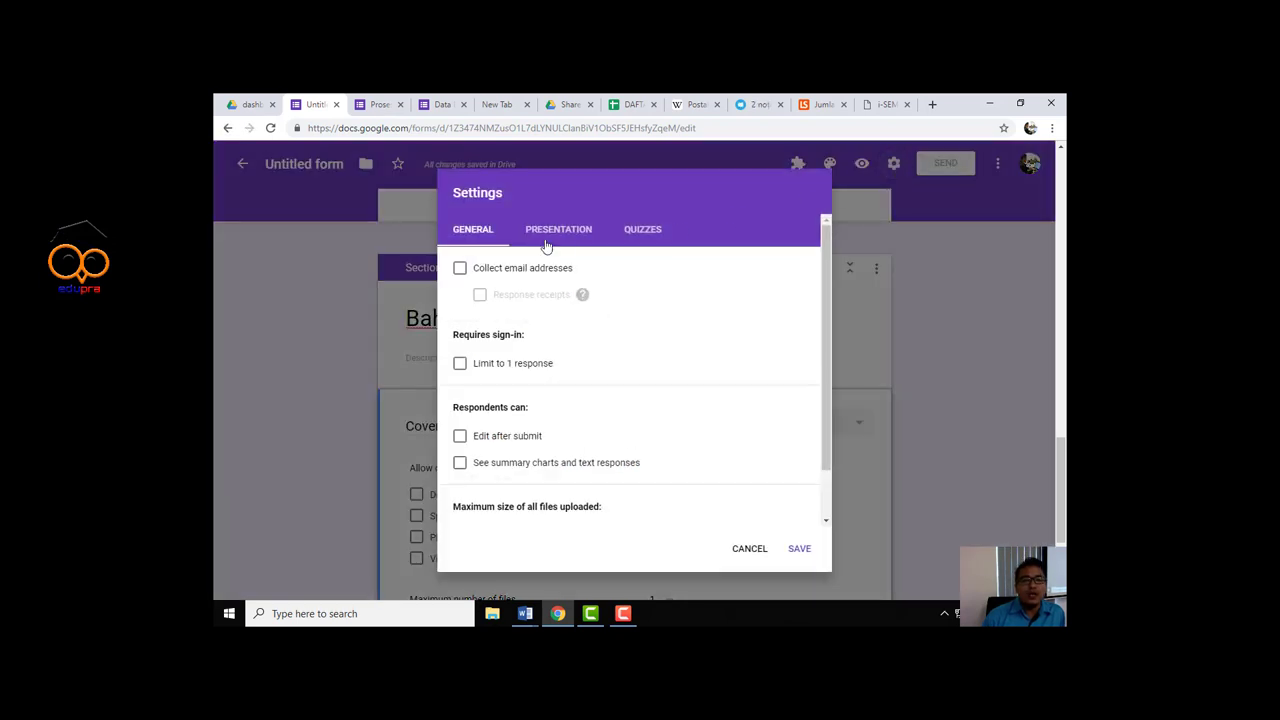
scroll(537, 357, up, 1)
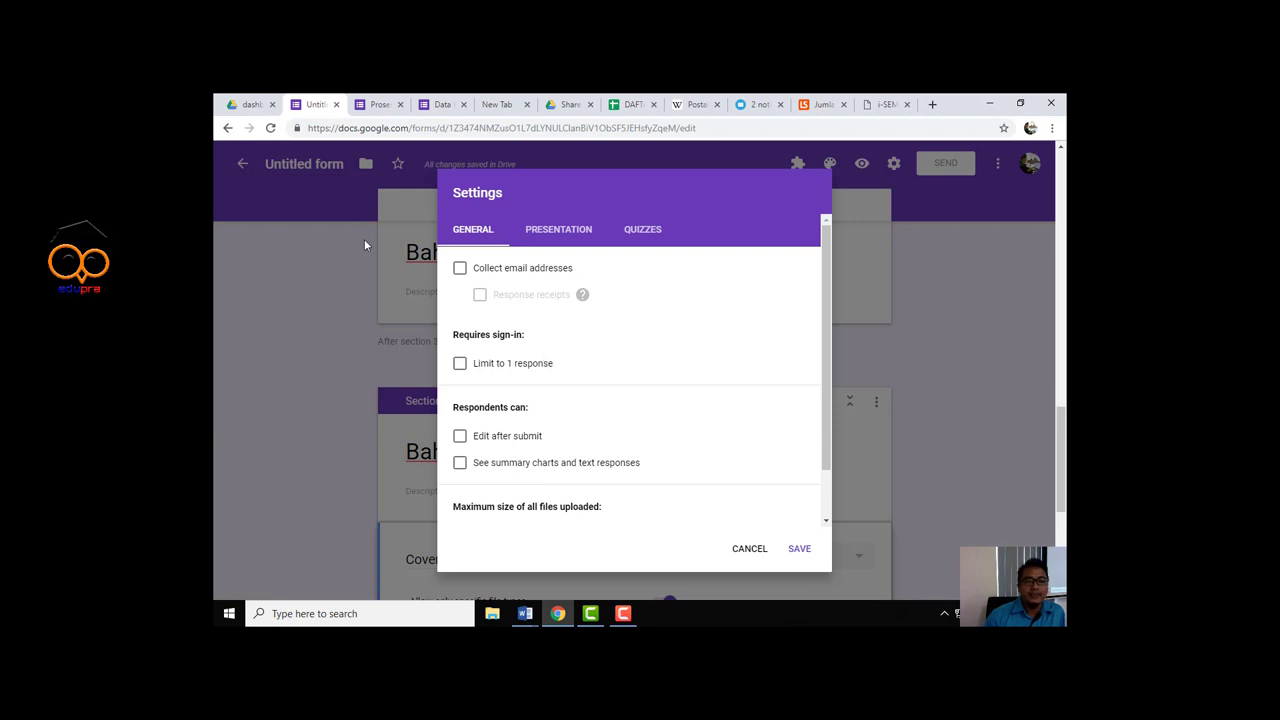
click(459, 268)
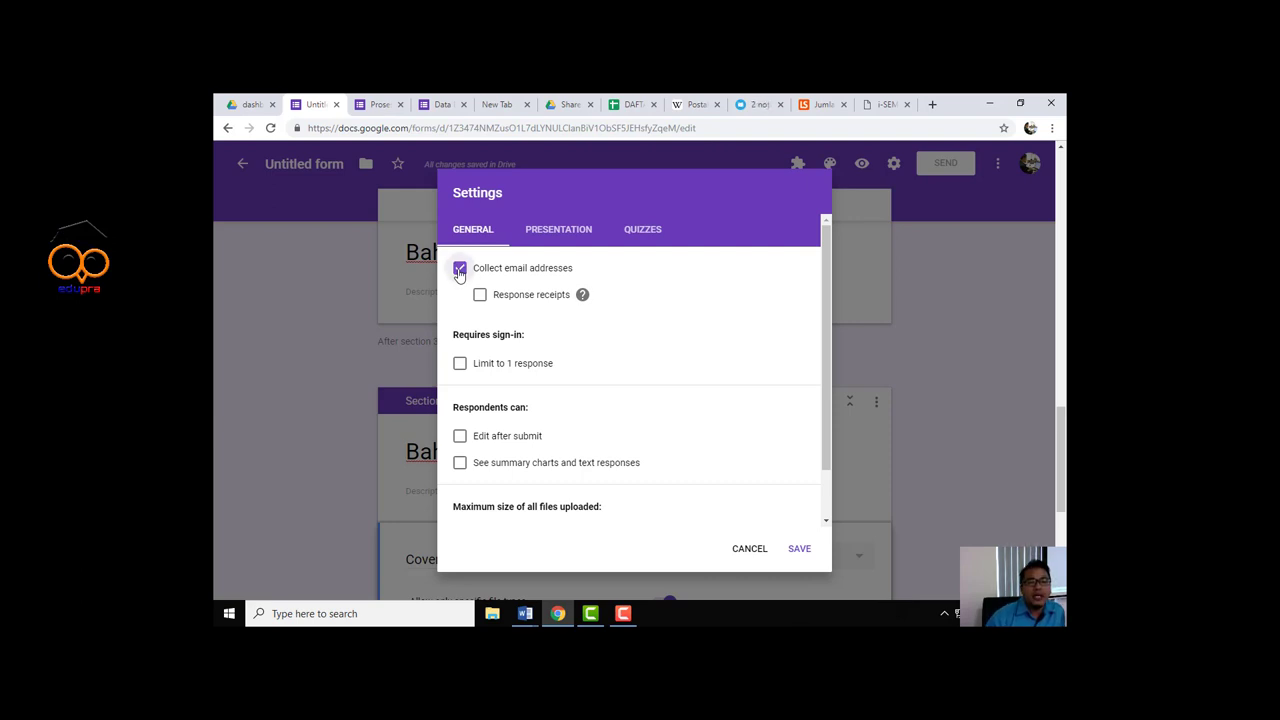
click(459, 270)
click(460, 366)
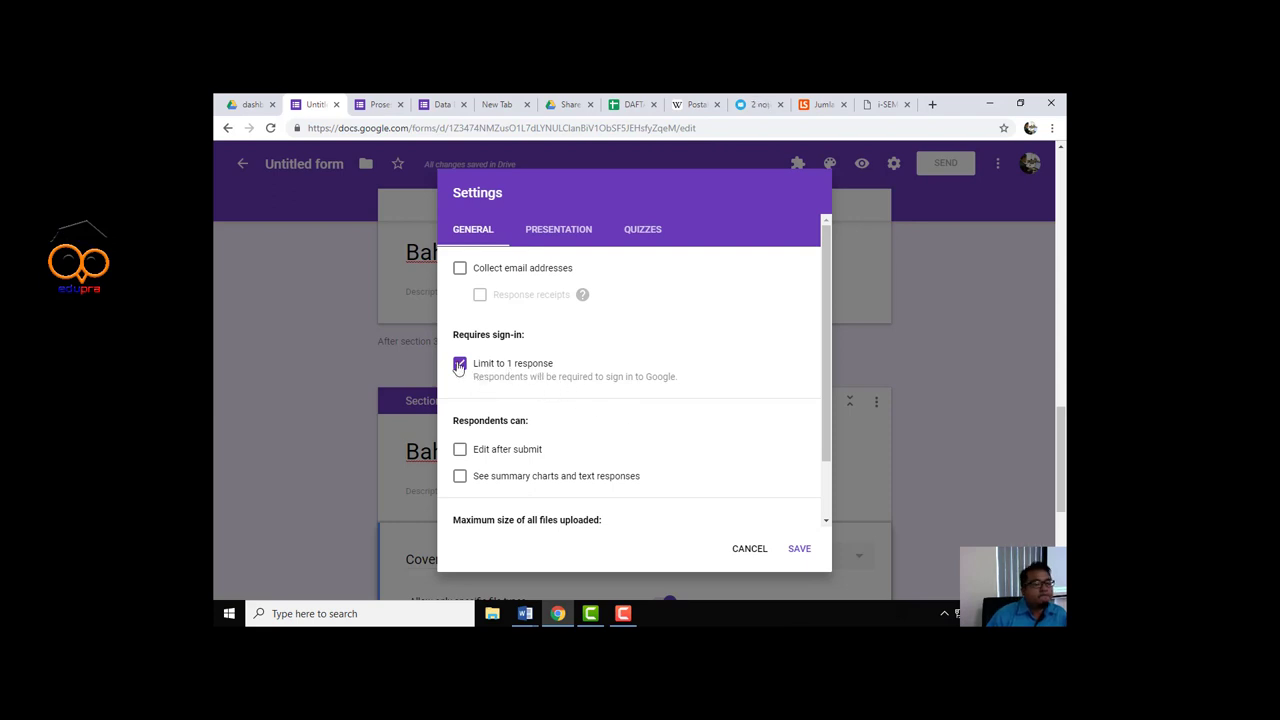
Turn Limit to 1 response back off and cancel the Settings dialog
click(459, 365)
click(459, 365)
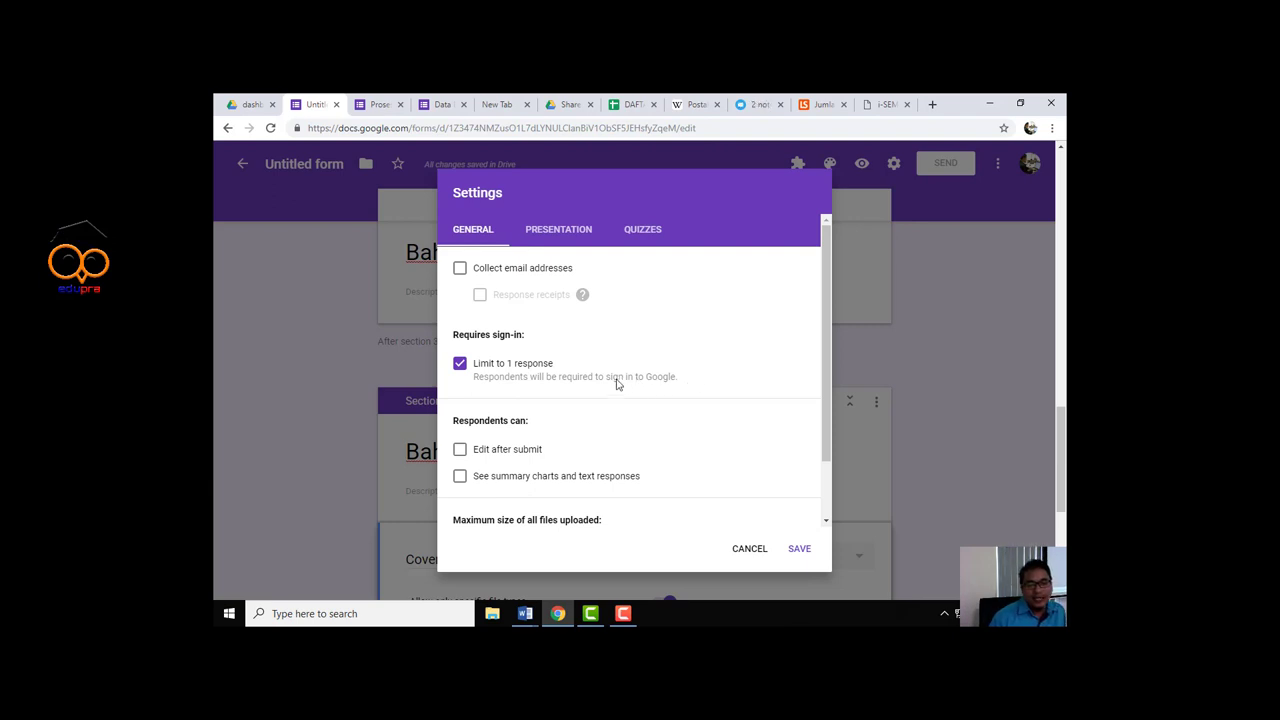
scroll(577, 395, down, 1)
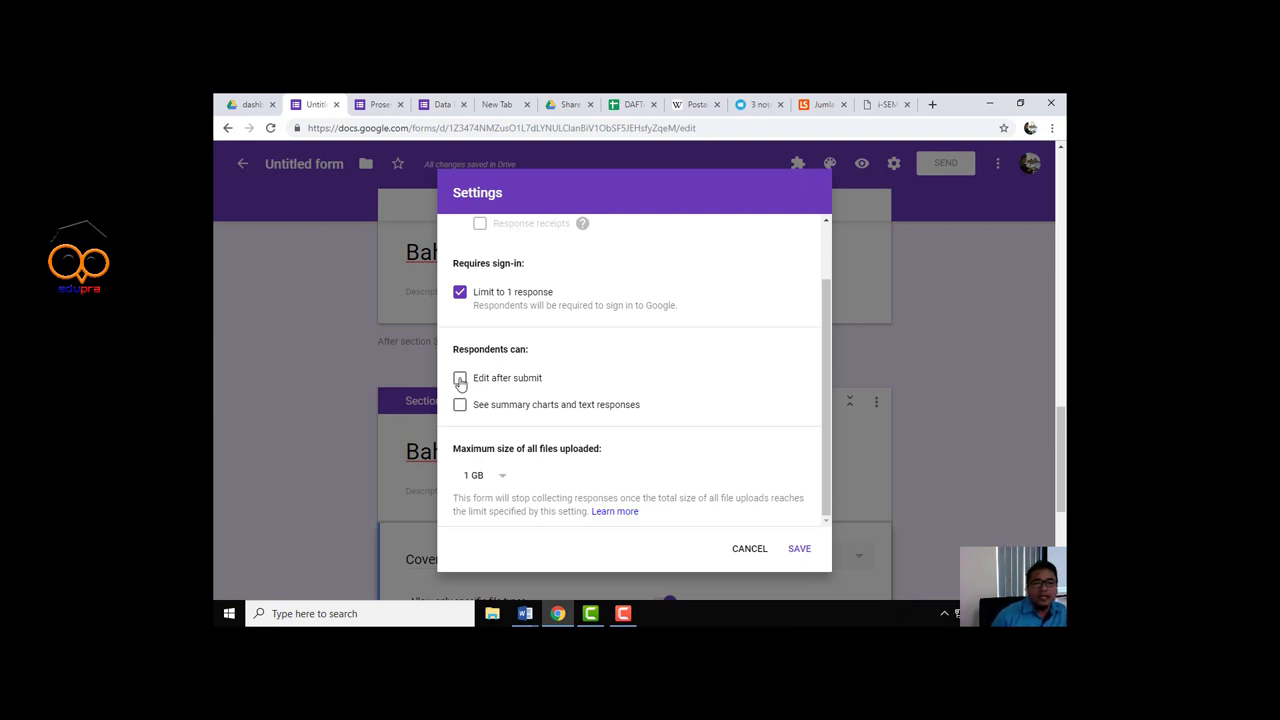
click(459, 292)
click(750, 548)
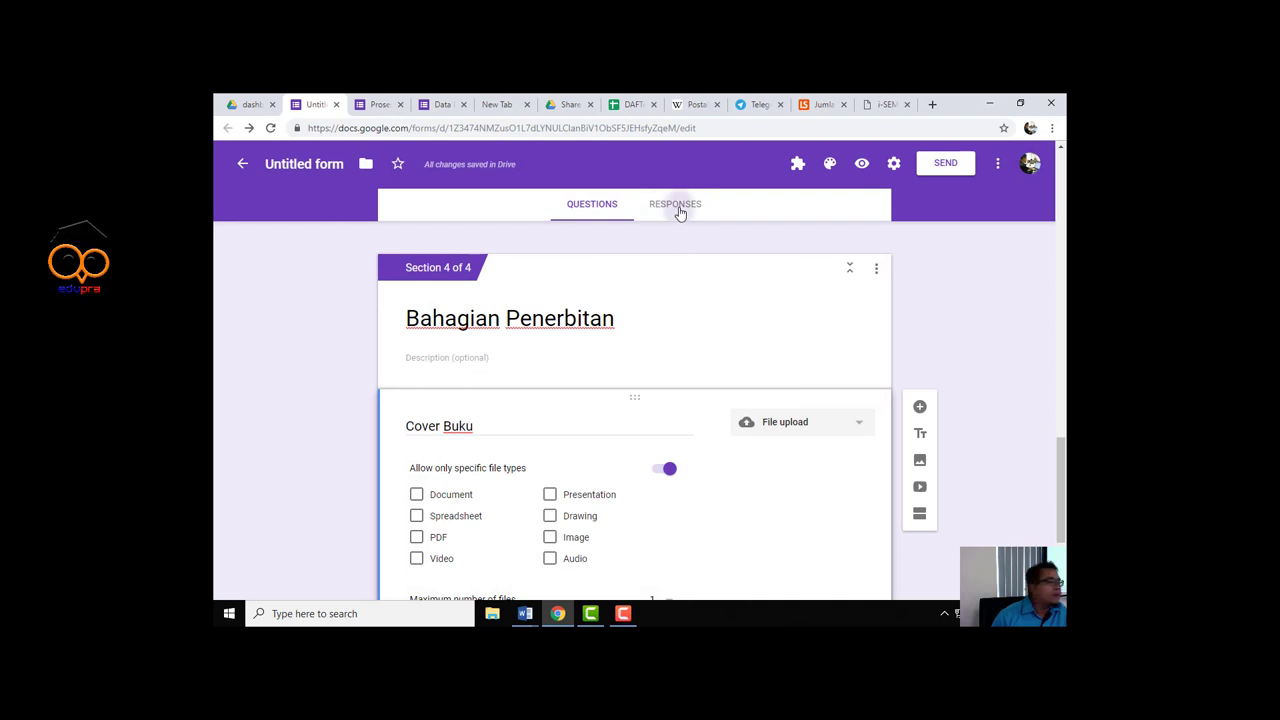
View the Responses tab showing 0 responses, briefly opening and closing Settings
click(677, 206)
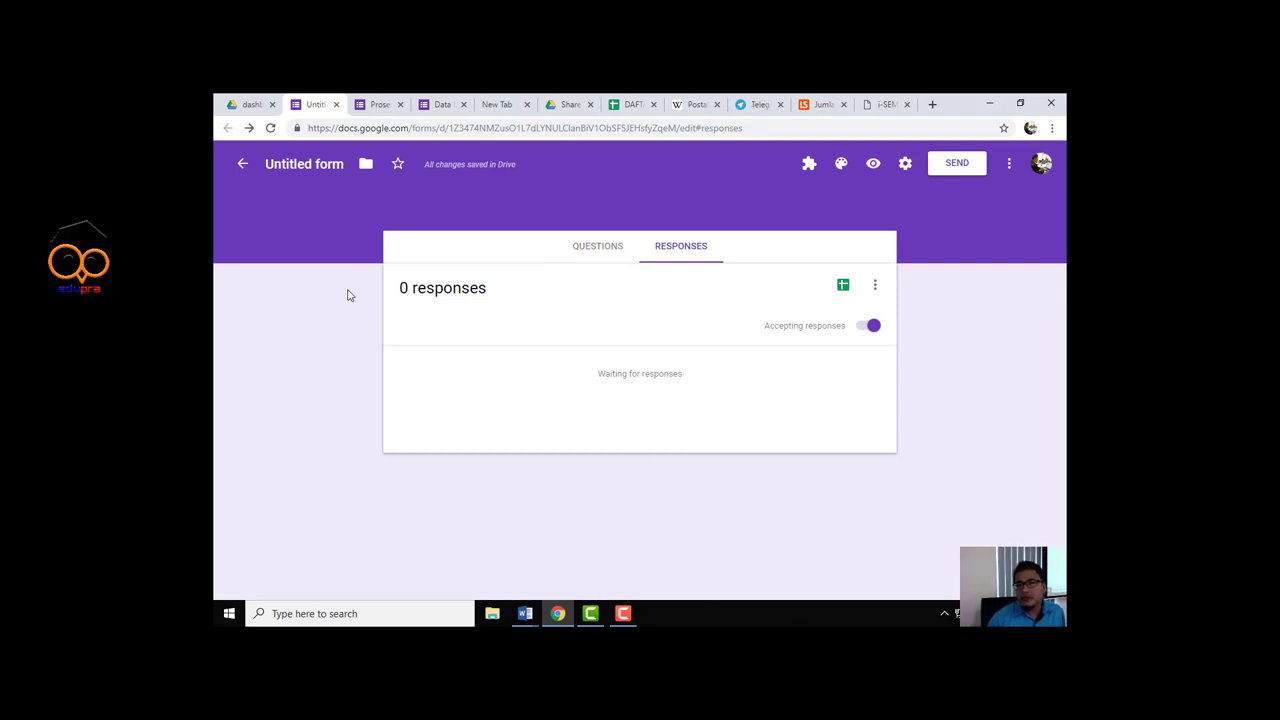
click(903, 165)
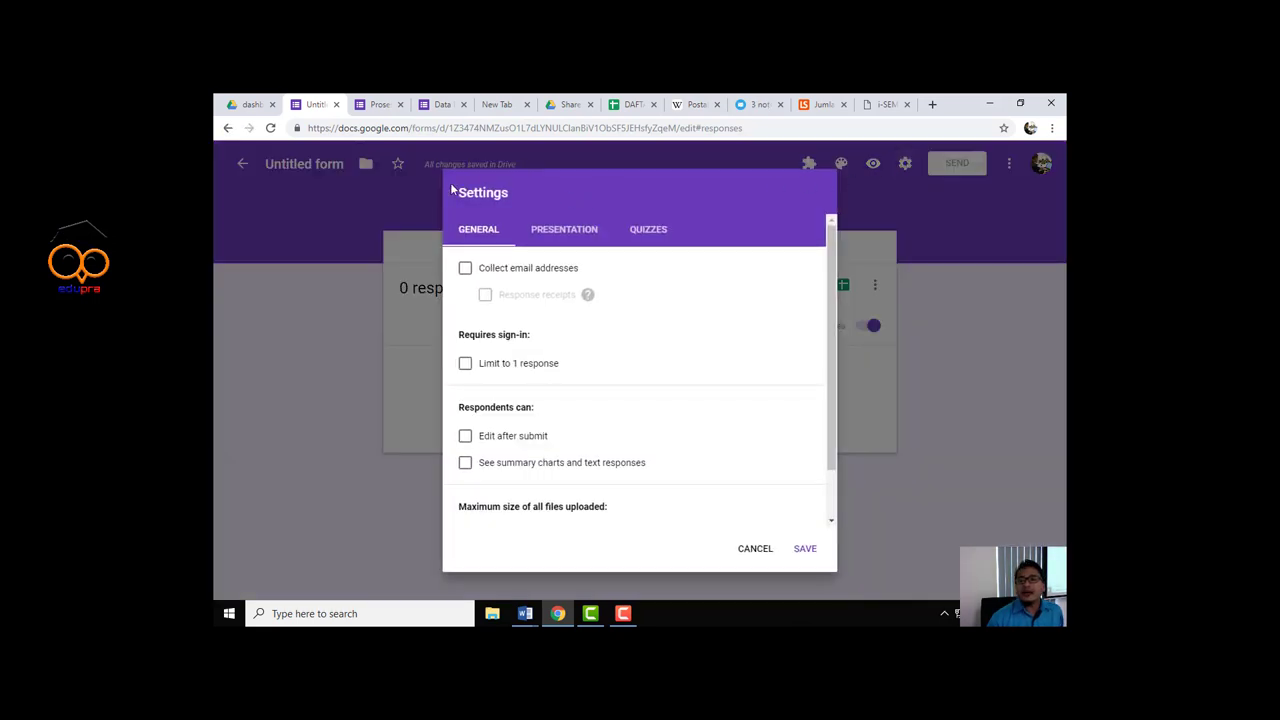
click(318, 236)
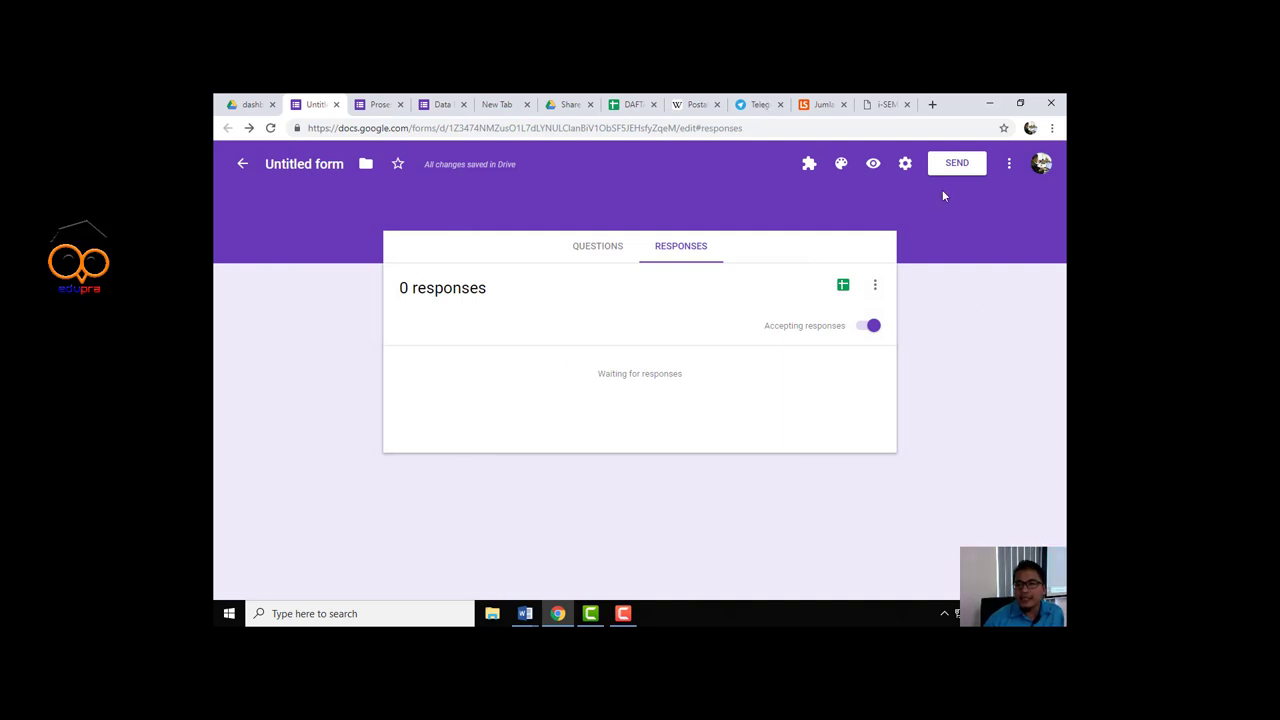
Open the Send form dialog and look through its email, link and embed options
click(957, 165)
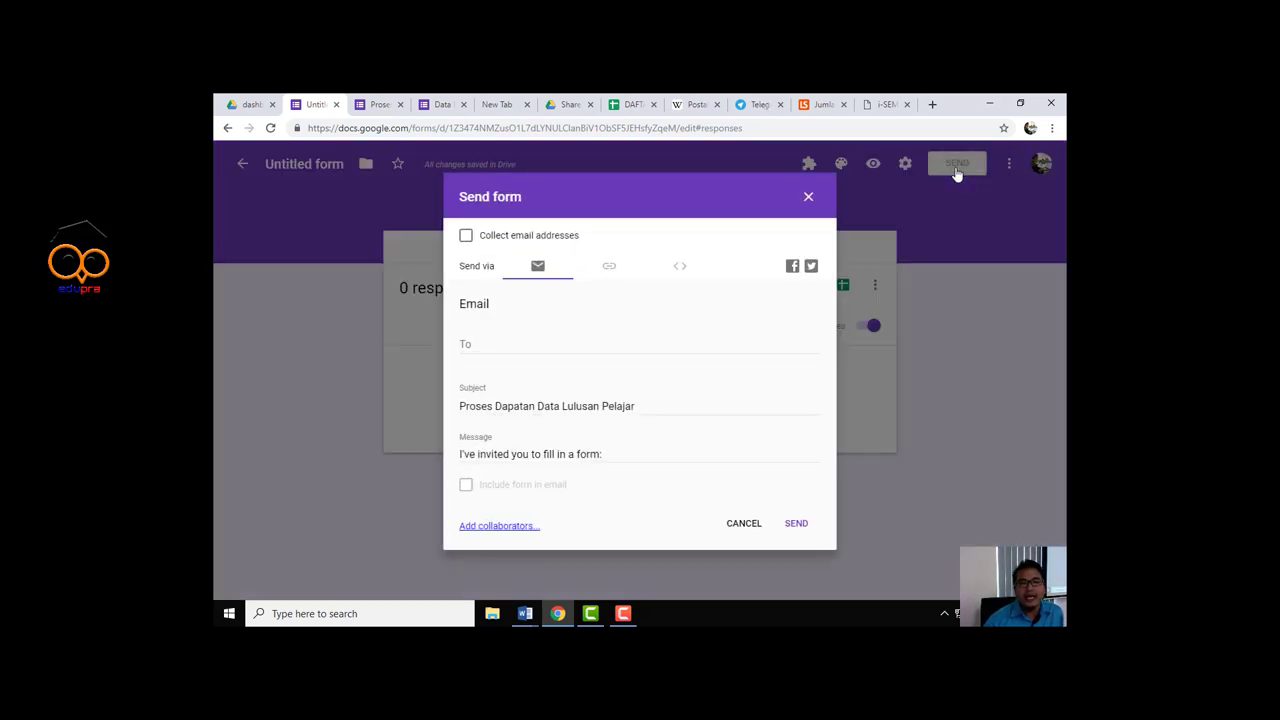
click(607, 268)
click(540, 267)
click(612, 268)
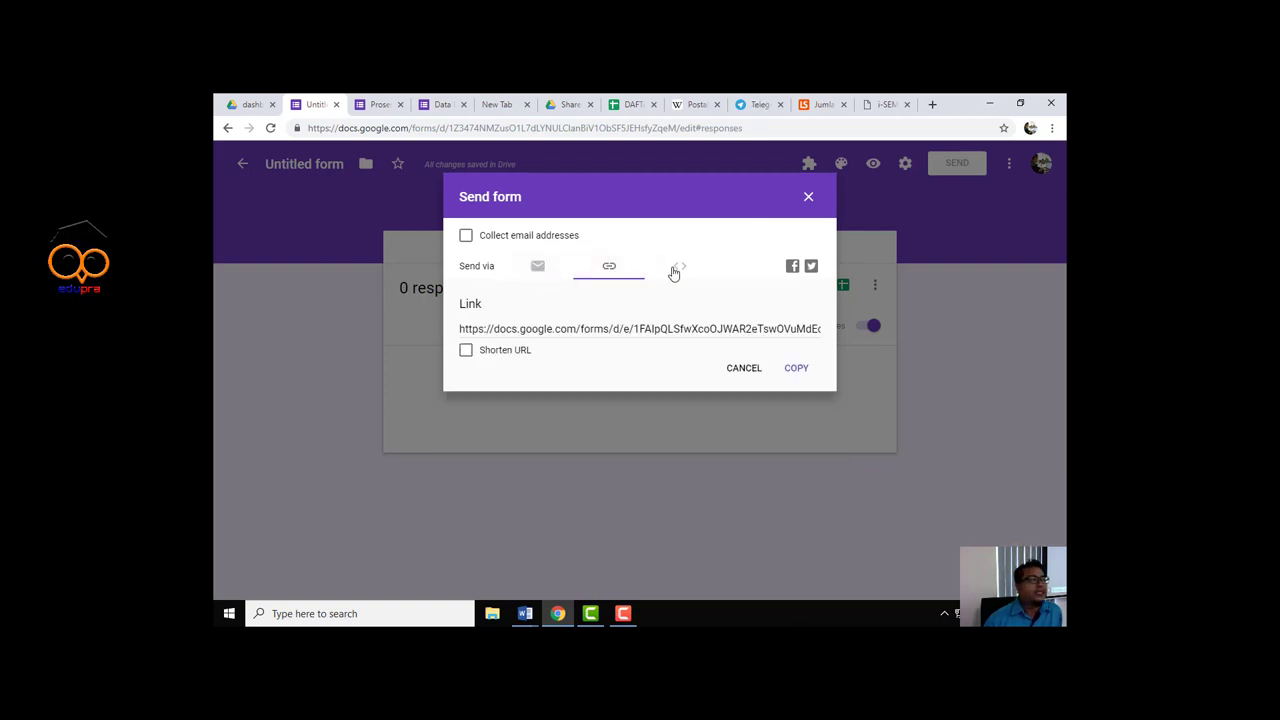
click(674, 268)
click(537, 266)
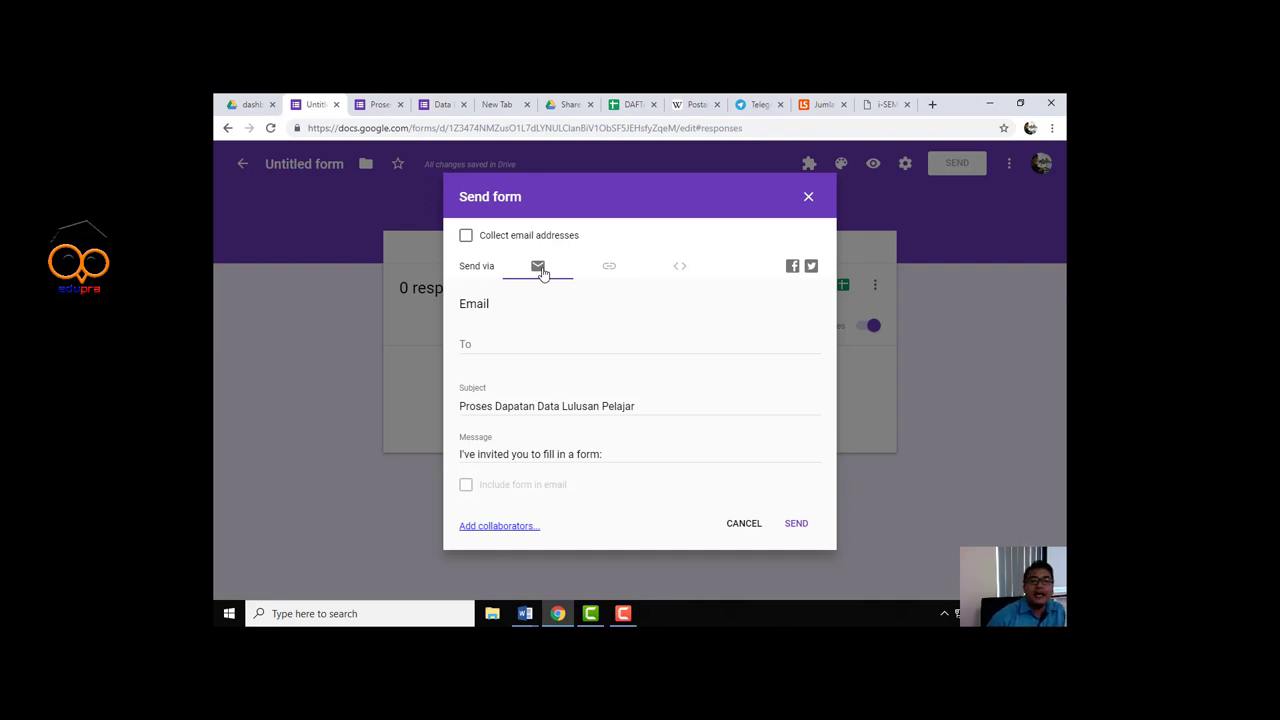
On the Link tab, leave Shorten URL unchecked so the full form link shows
click(603, 266)
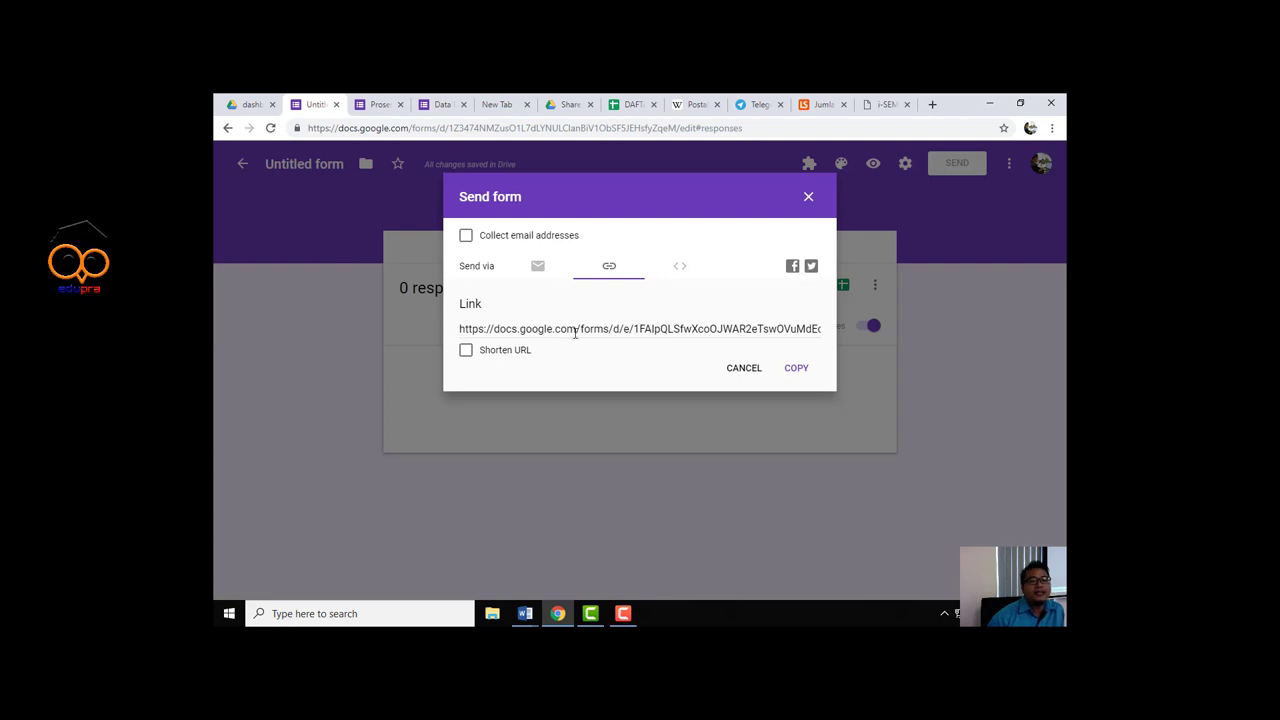
click(470, 354)
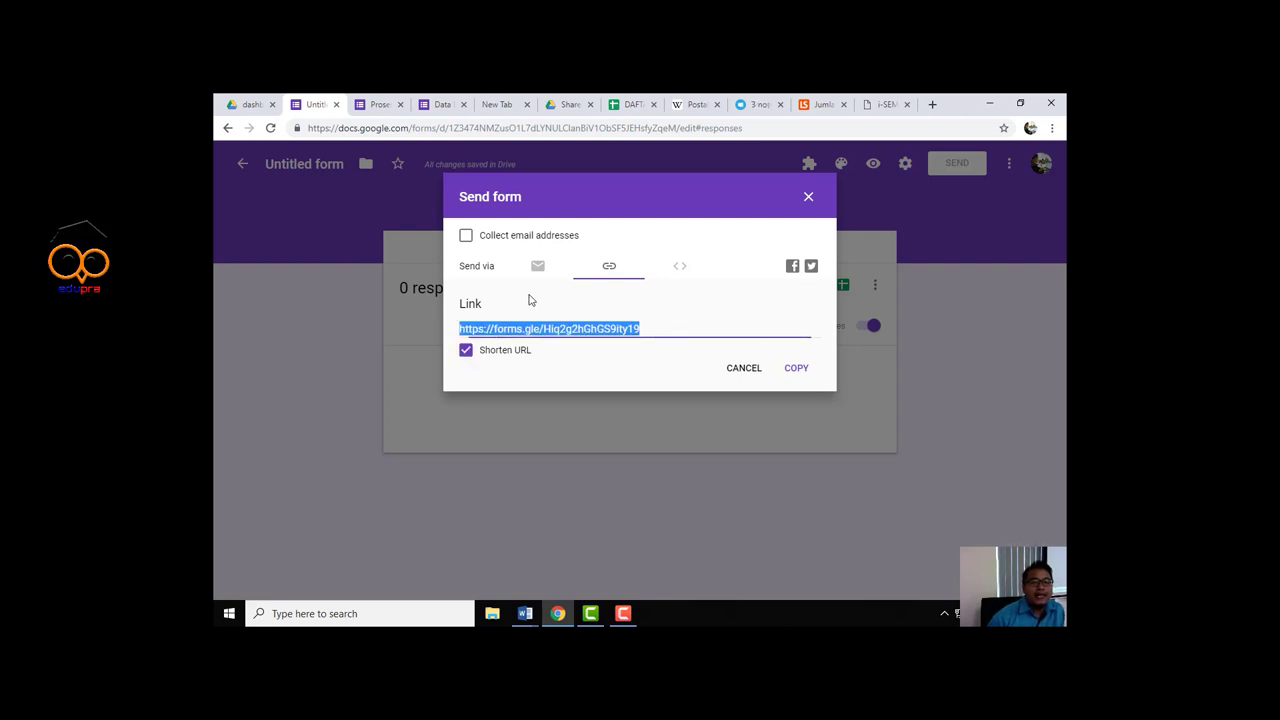
click(465, 356)
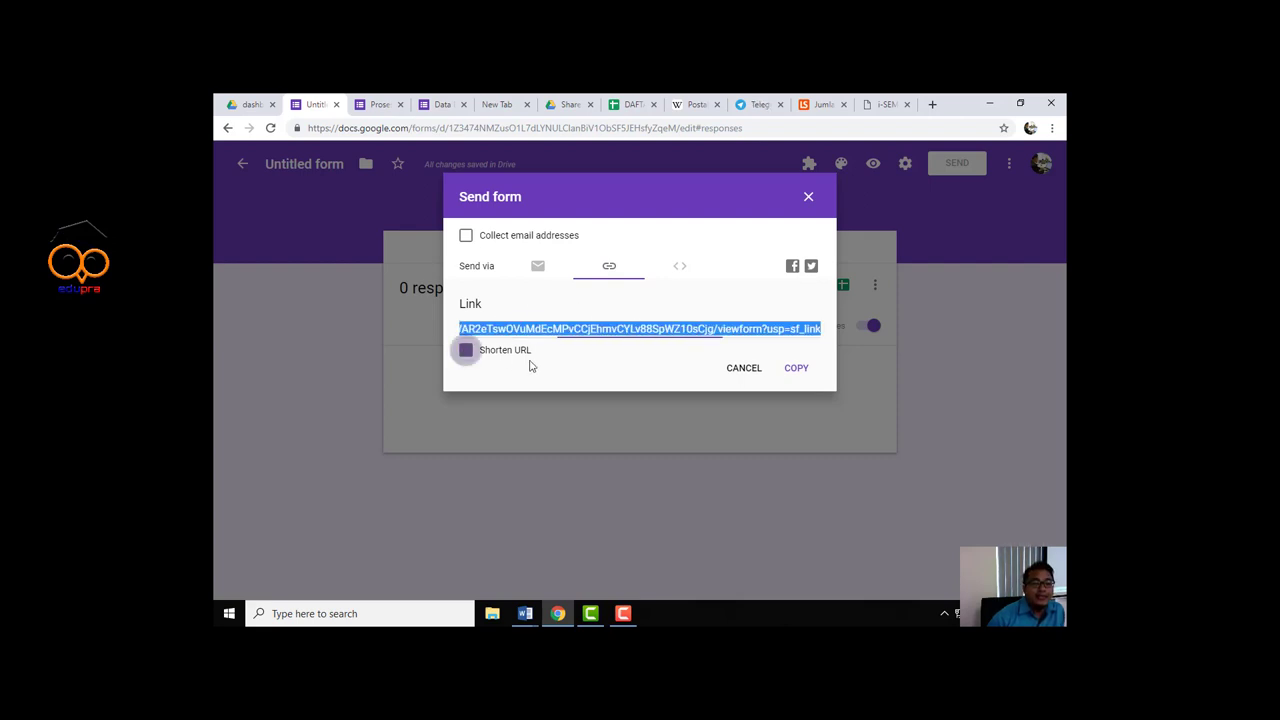
click(467, 351)
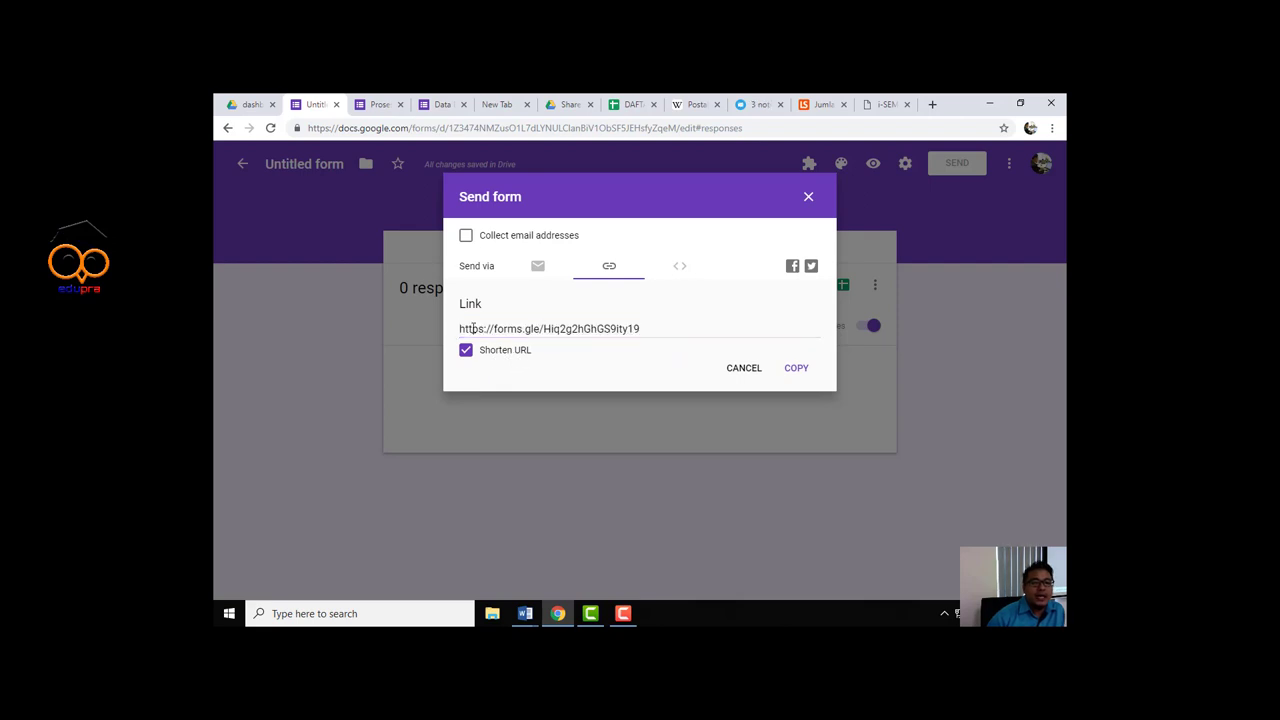
click(467, 352)
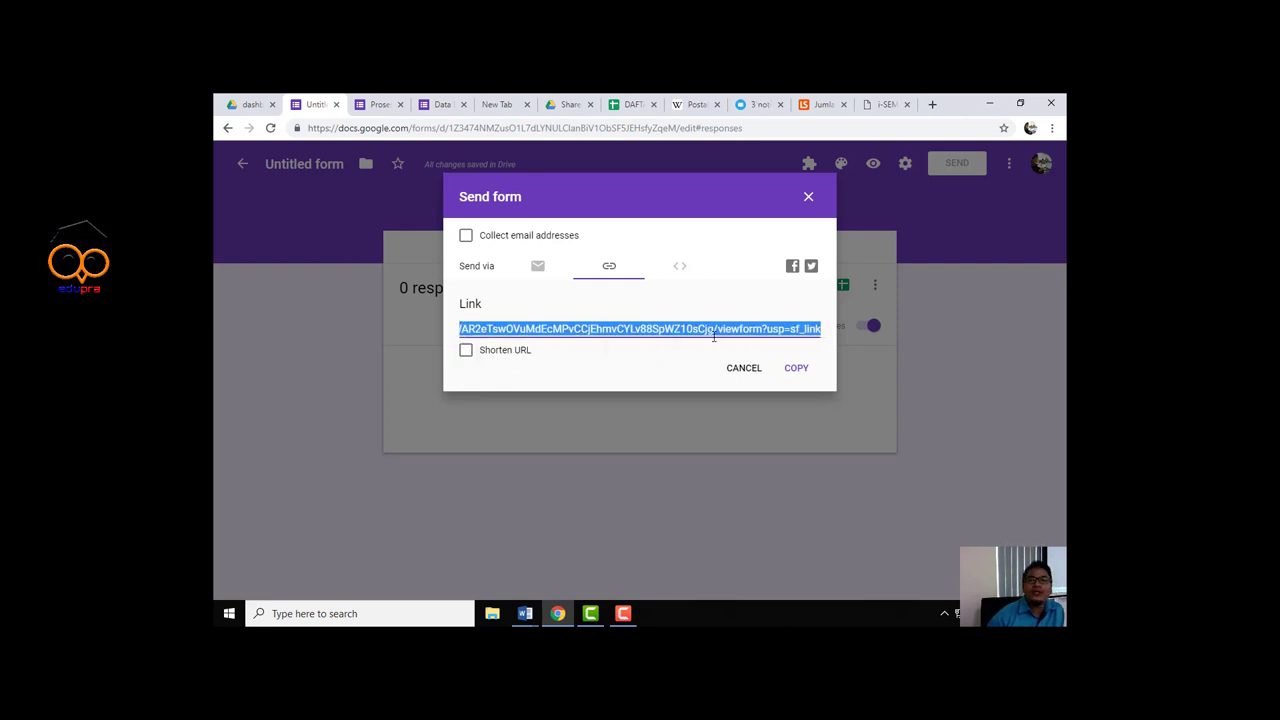
In a new Chrome tab, search Google for tinyurl
click(932, 104)
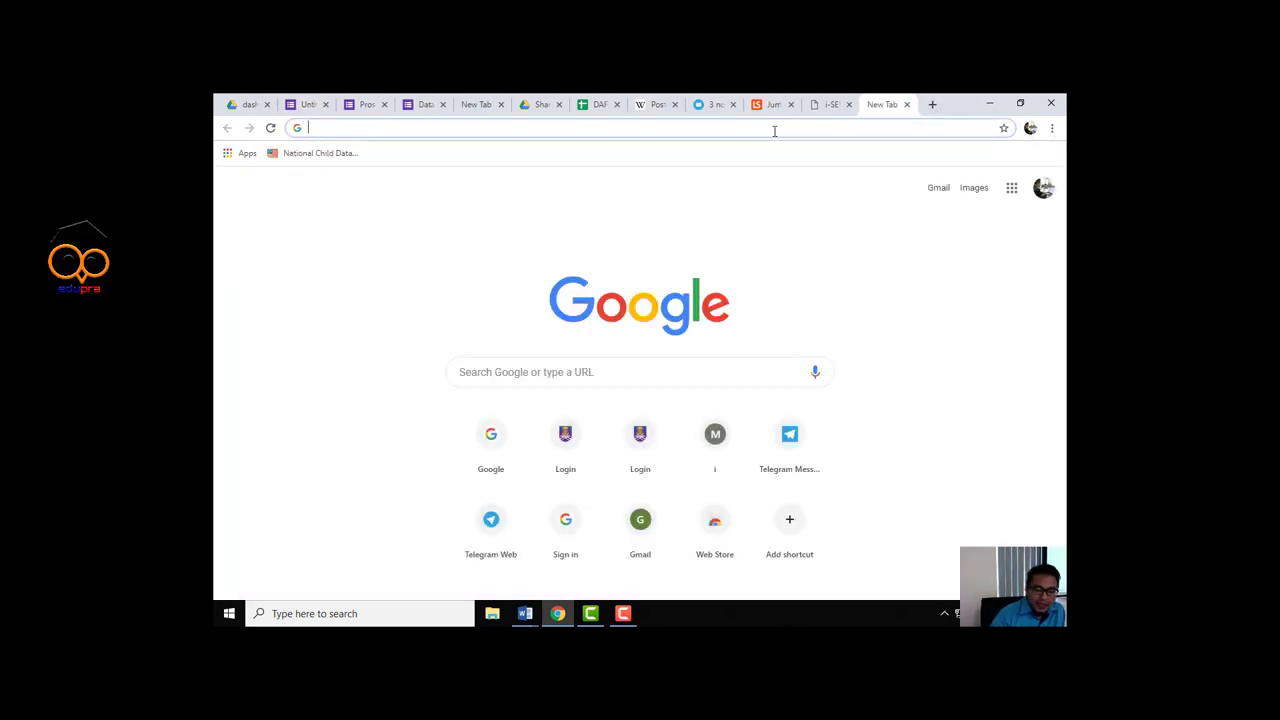
text(TI)
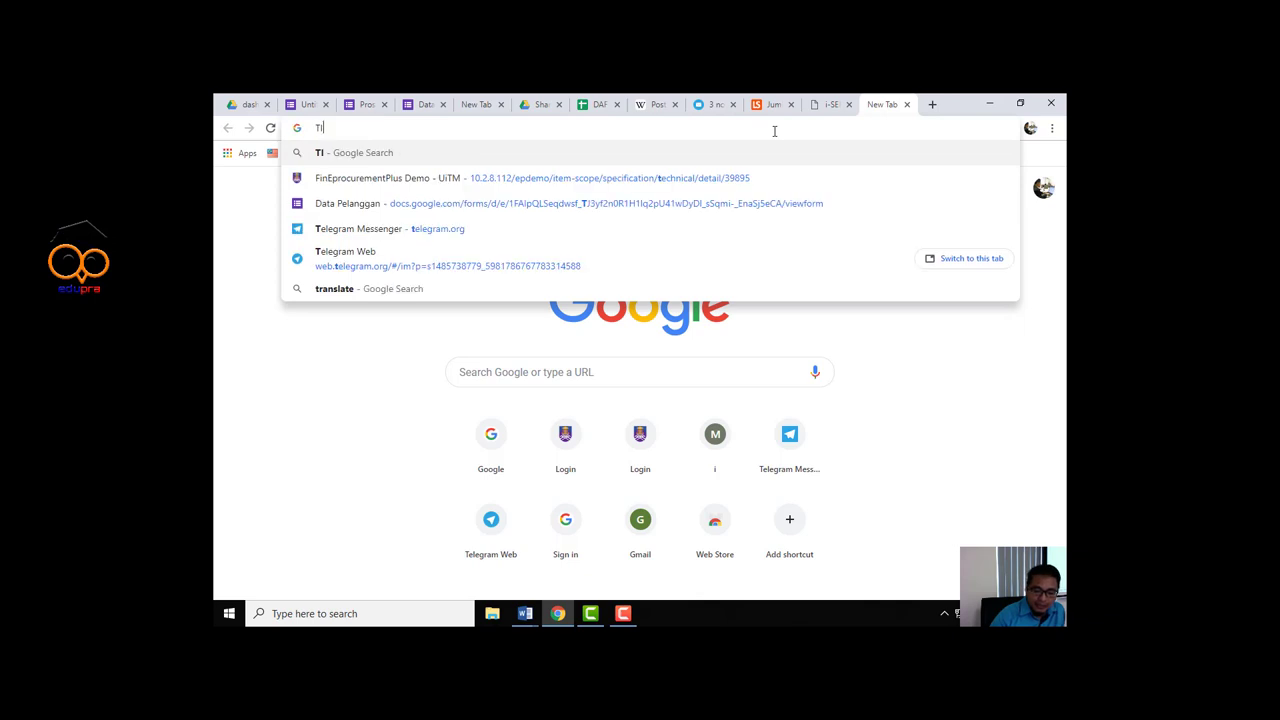
text(NY)
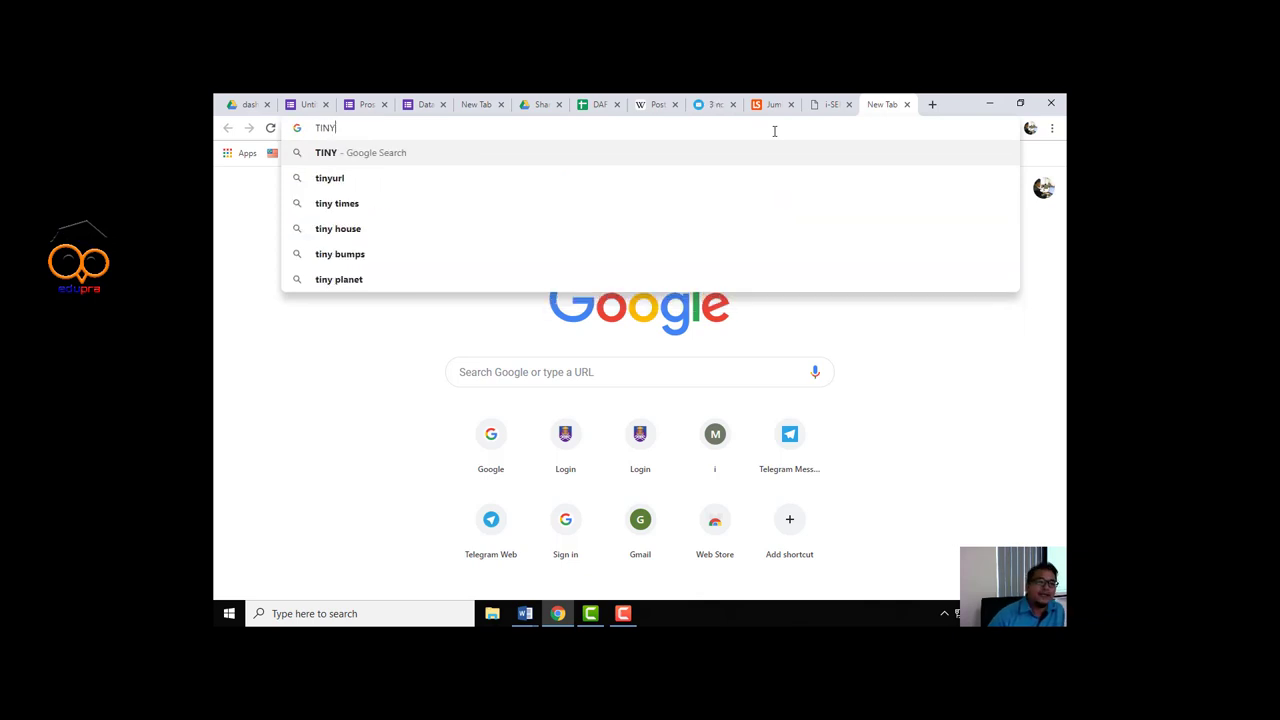
click(369, 178)
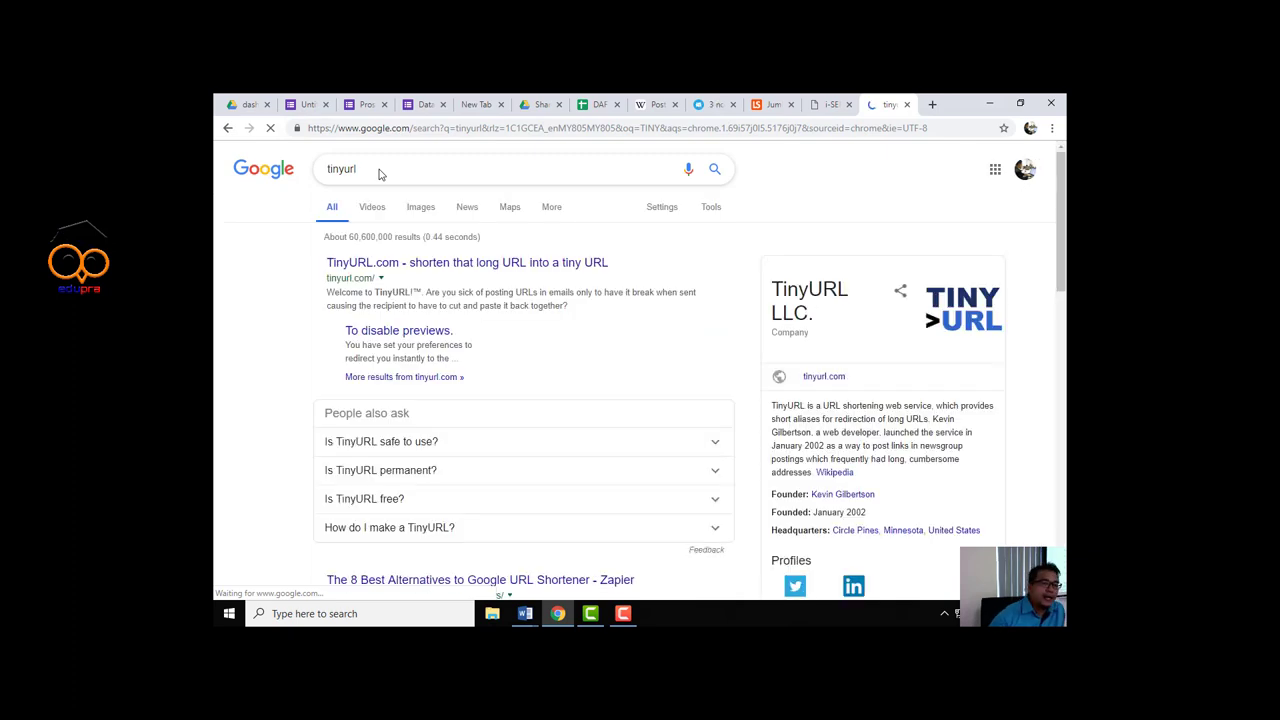
Open TinyURL.com, select its long-URL field, then go back to the form's Send dialog
click(440, 272)
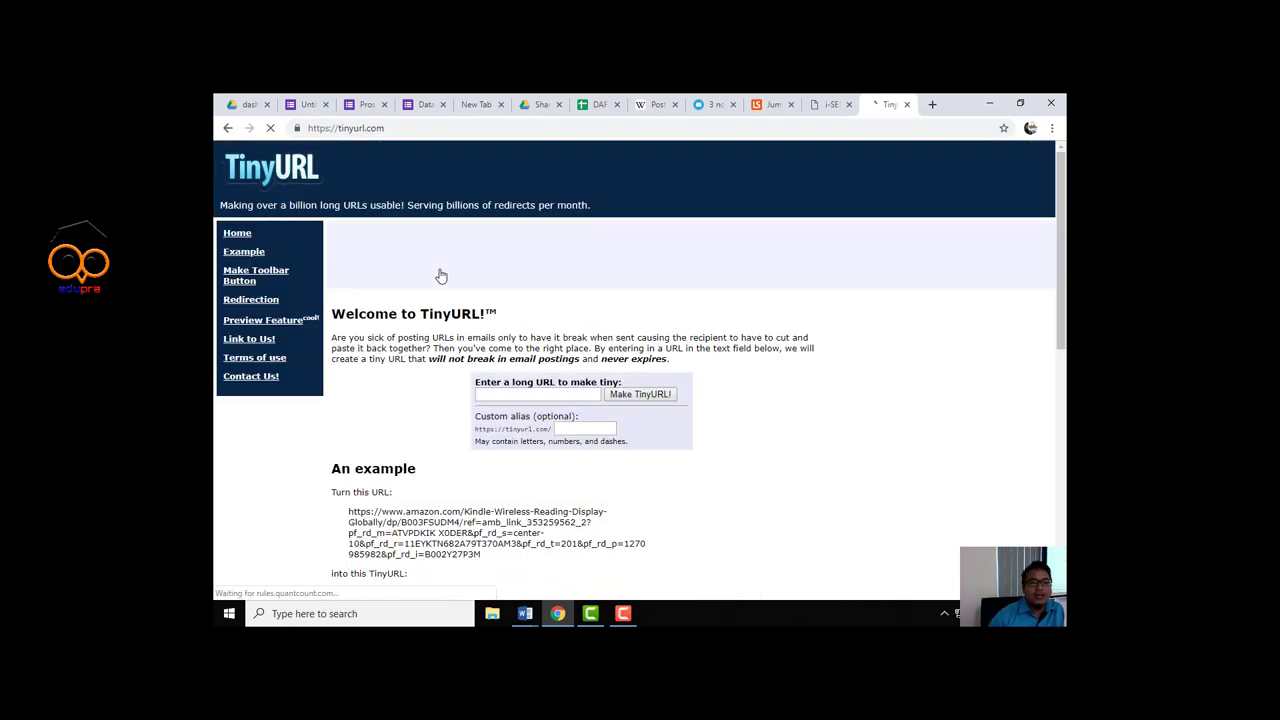
click(536, 395)
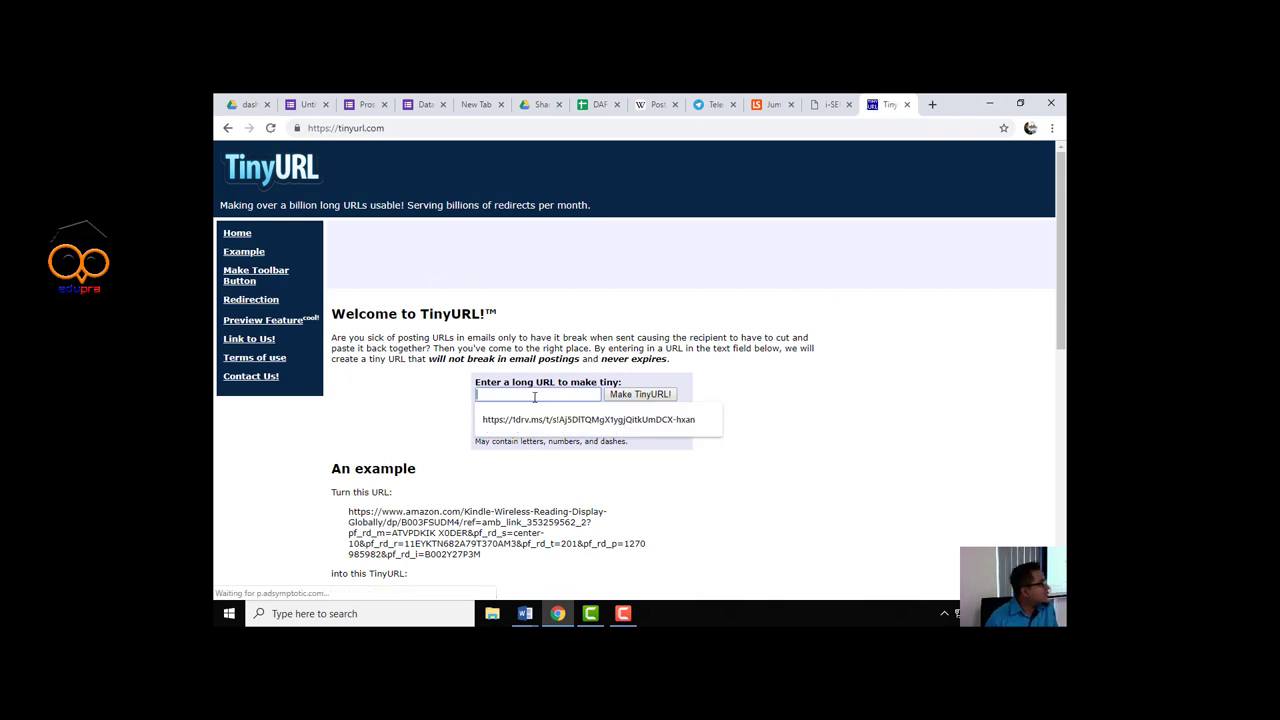
click(1027, 395)
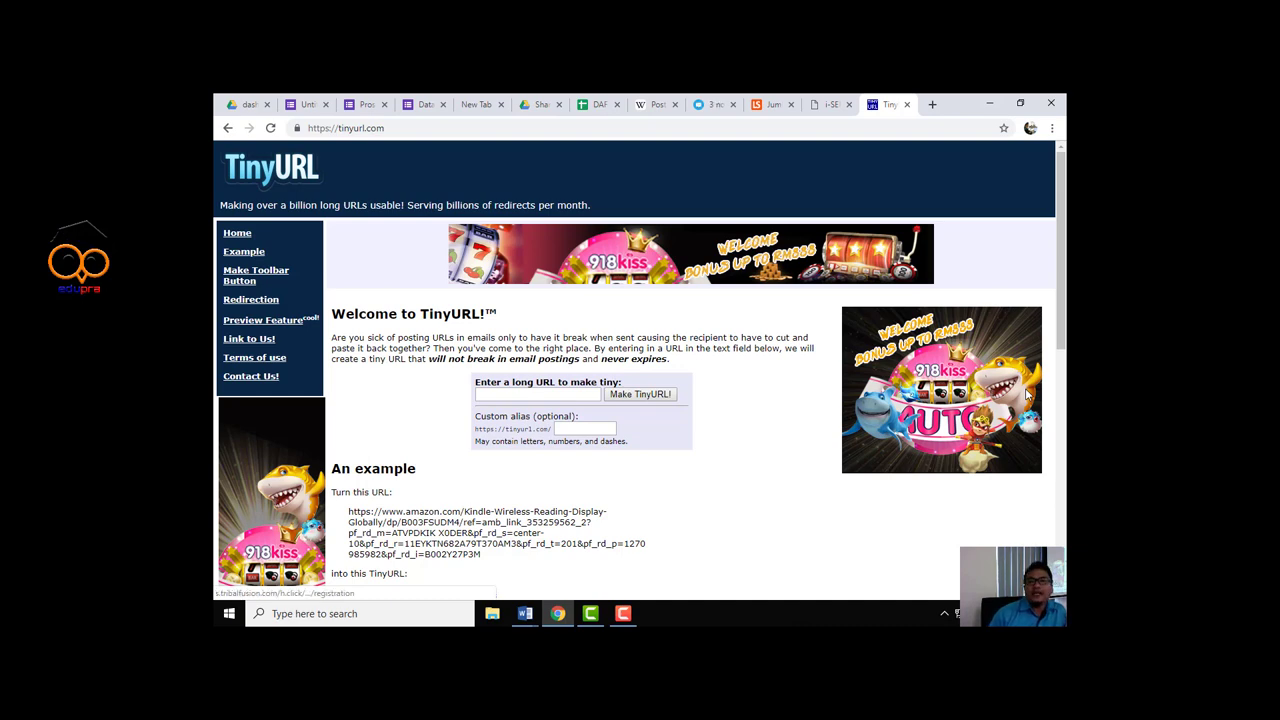
click(814, 112)
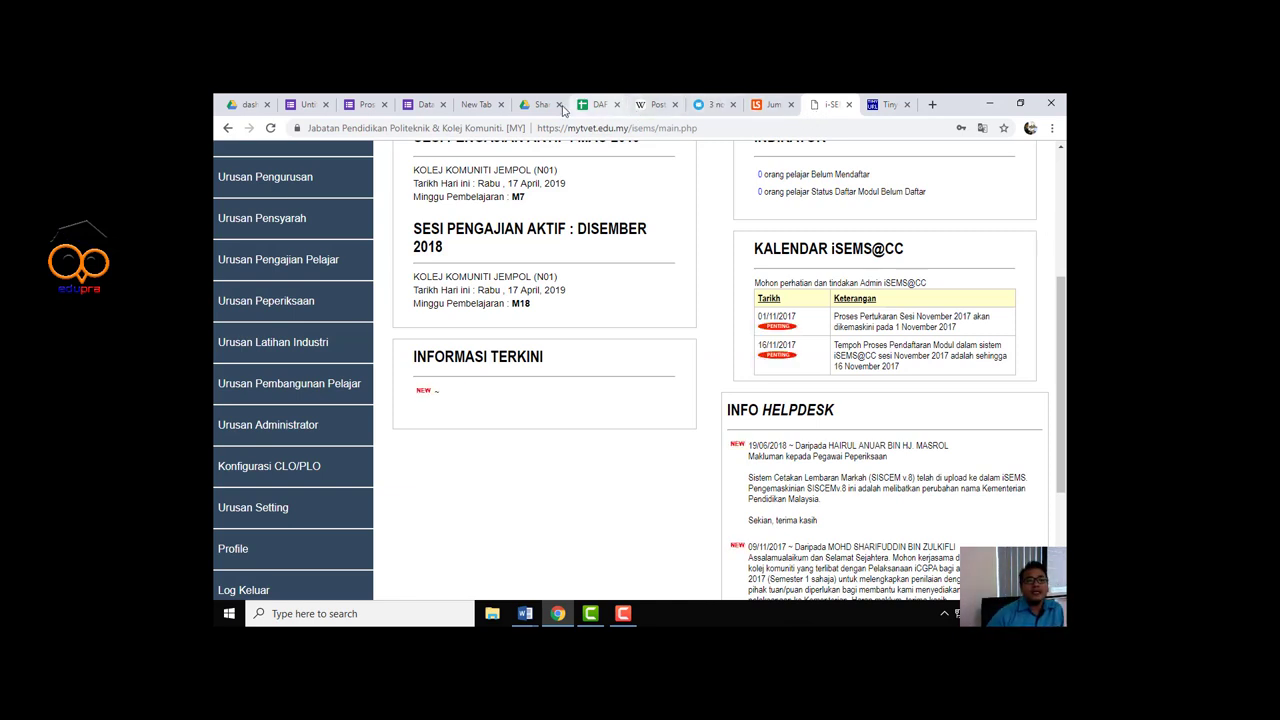
click(305, 104)
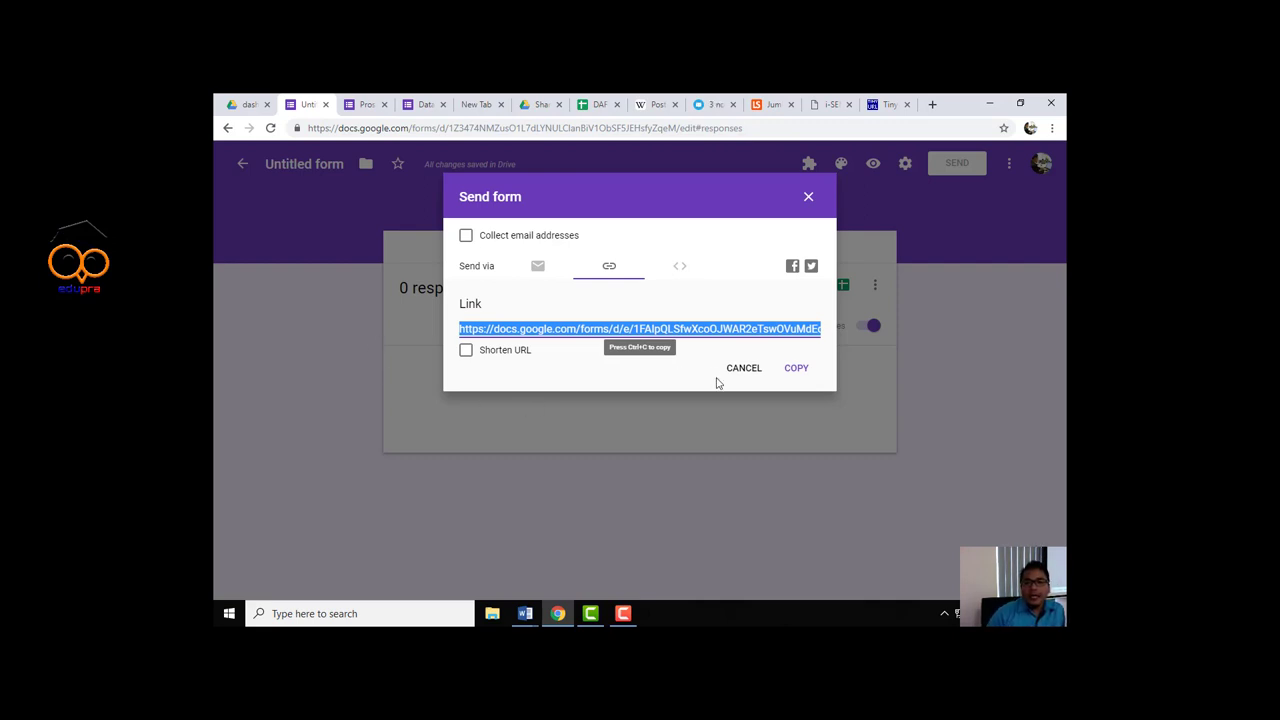
Check the Embed HTML option, unavailable with file uploads, then close the Send dialog
click(681, 271)
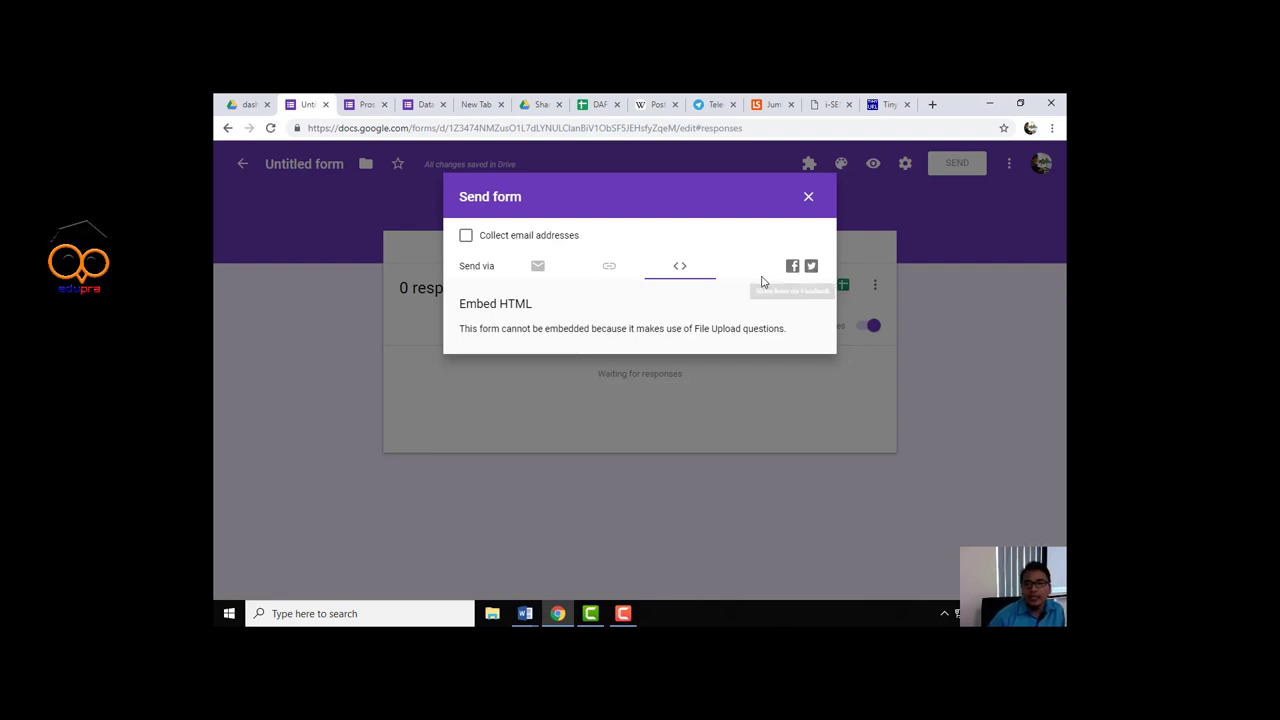
click(809, 199)
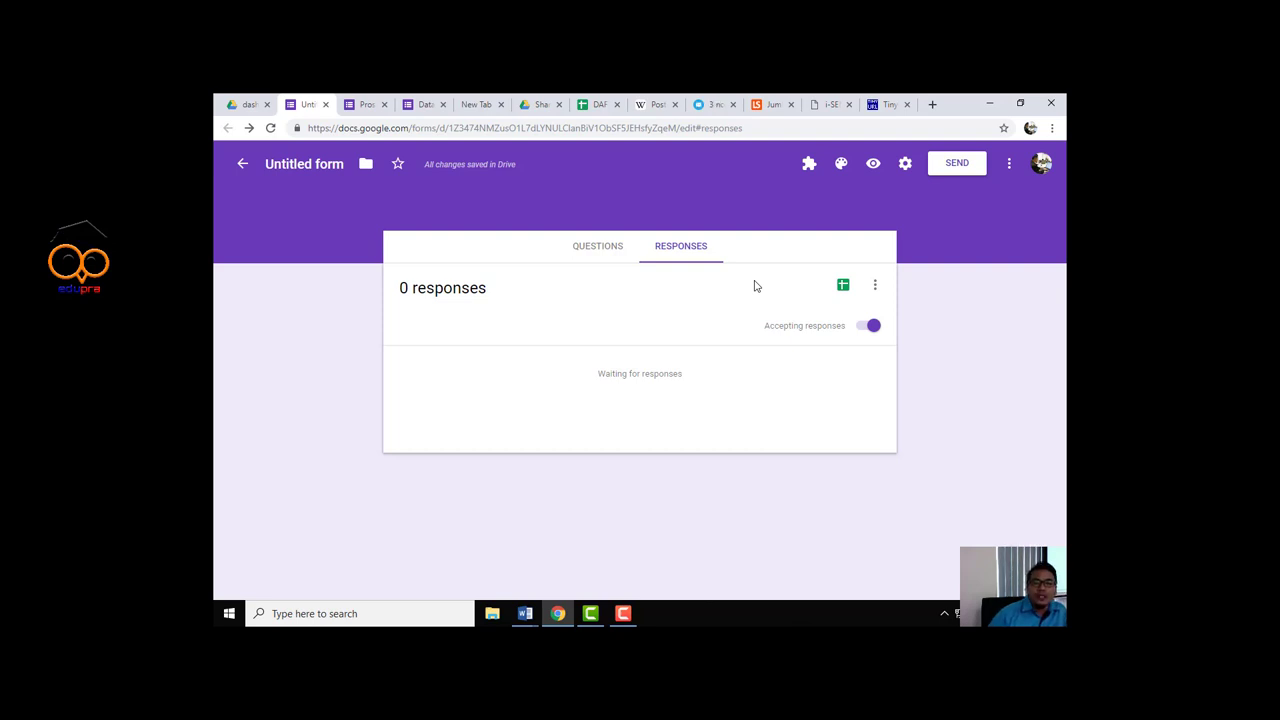
From the Responses tab, start creating a spreadsheet as the response destination
click(599, 250)
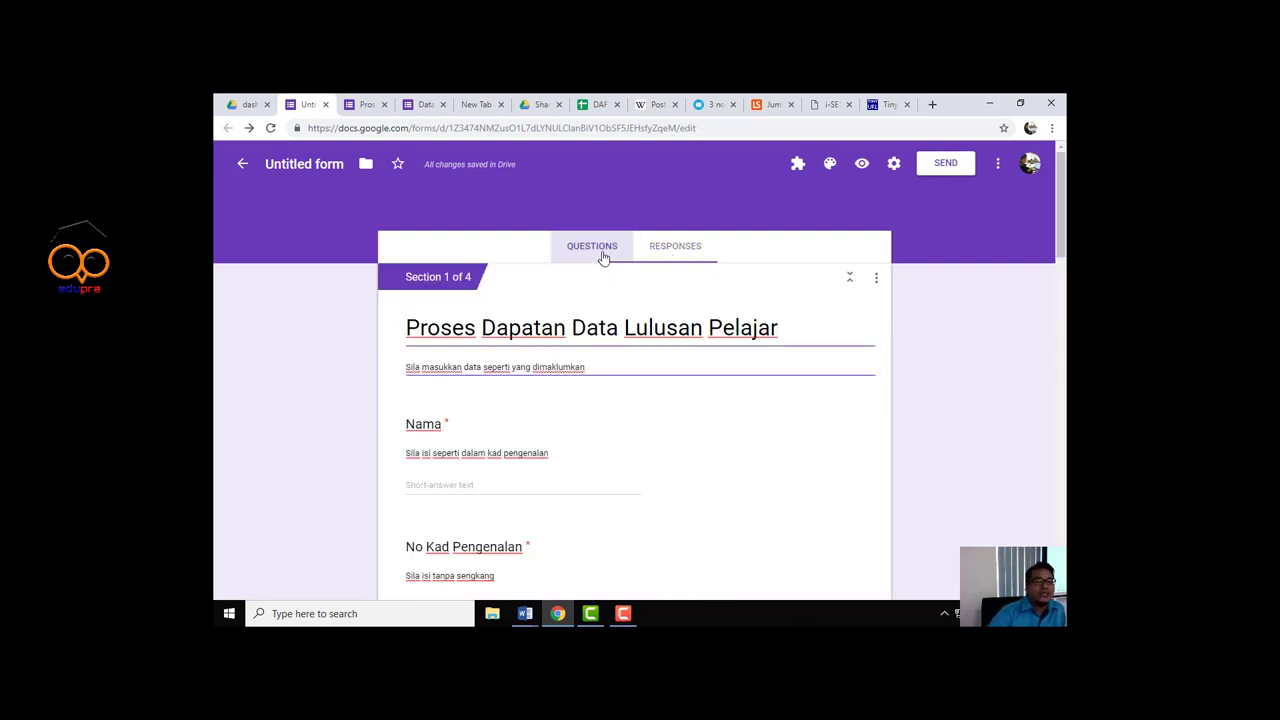
mouse_move(640, 460)
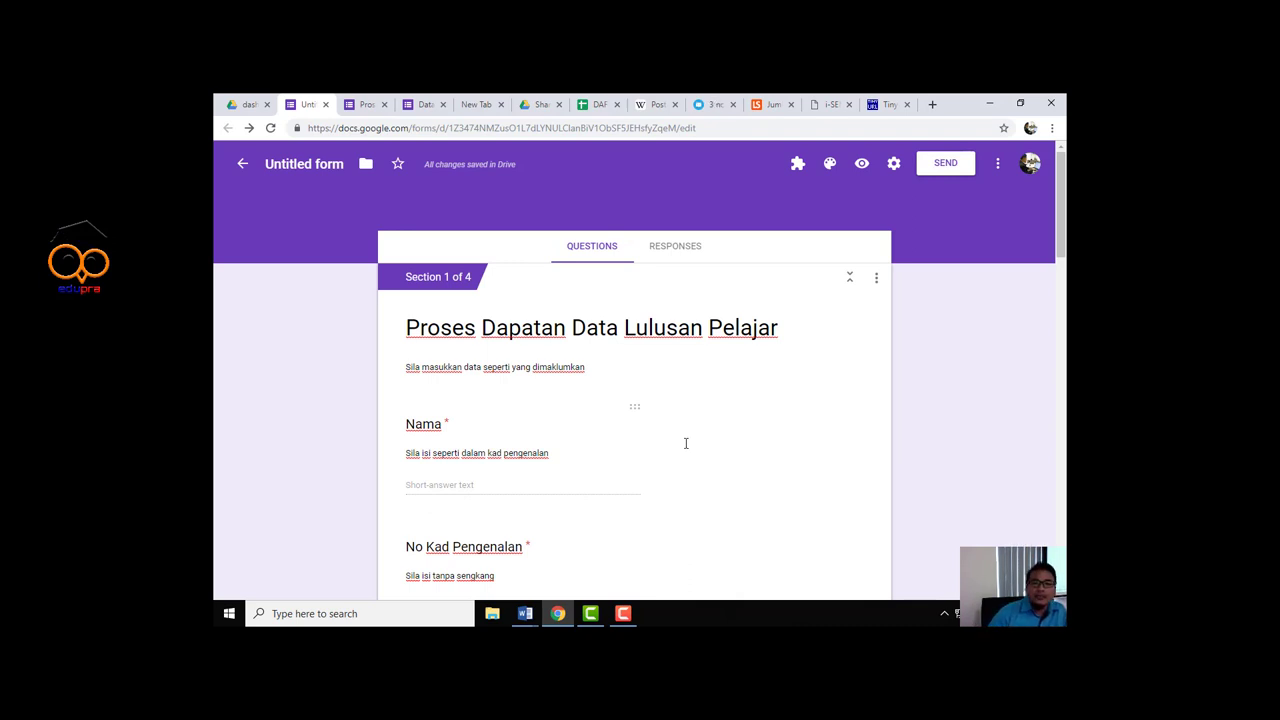
click(669, 250)
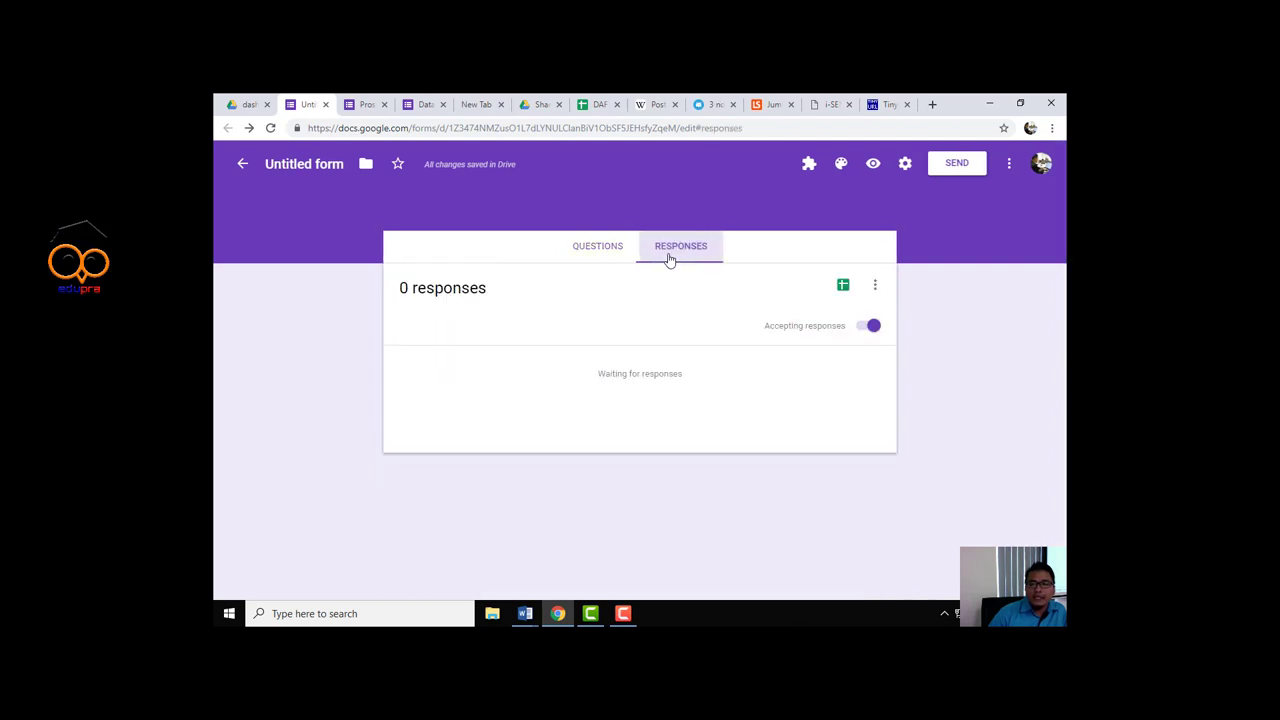
click(842, 287)
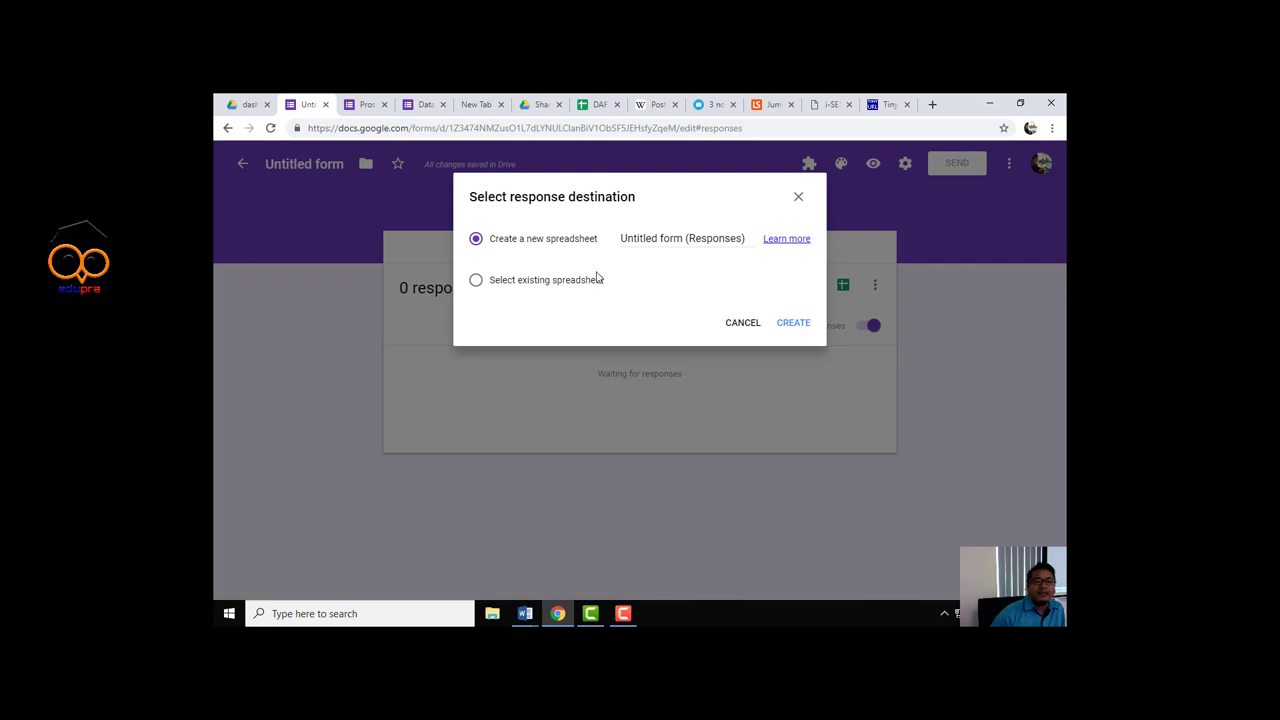
Send form responses to a newly created spreadsheet named 'Database Lulusan'
click(562, 284)
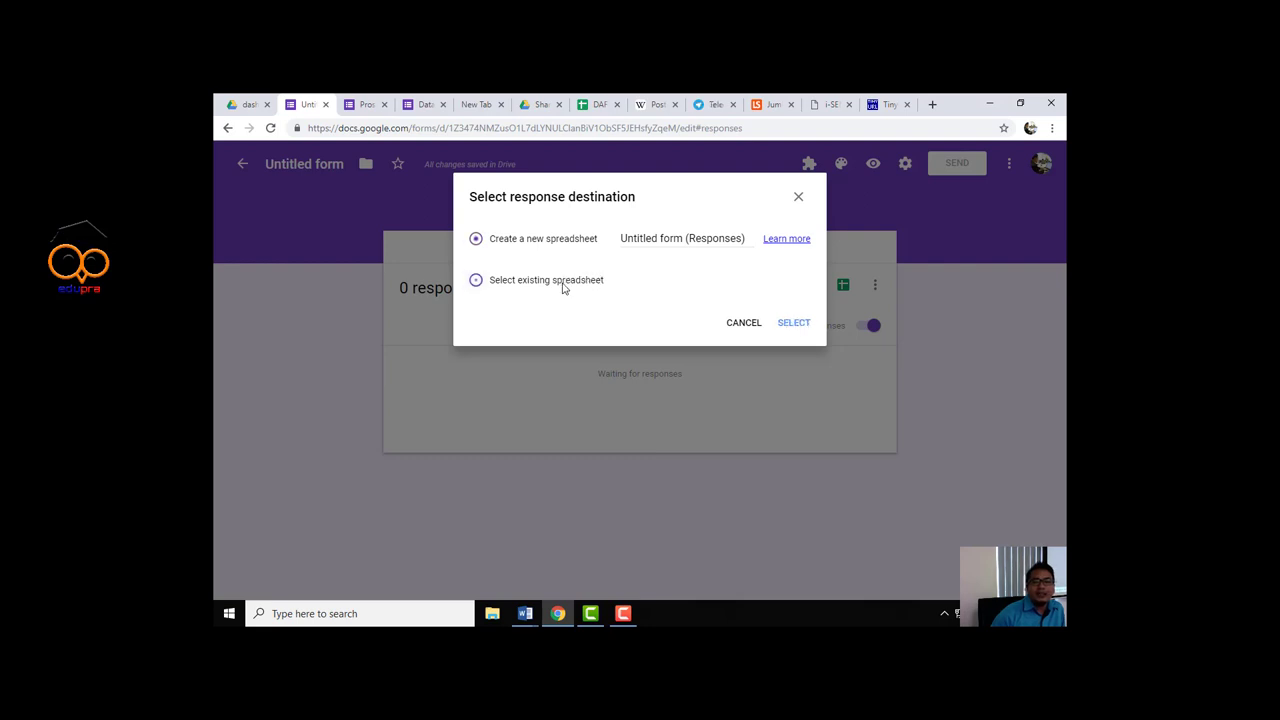
click(476, 240)
click(621, 239)
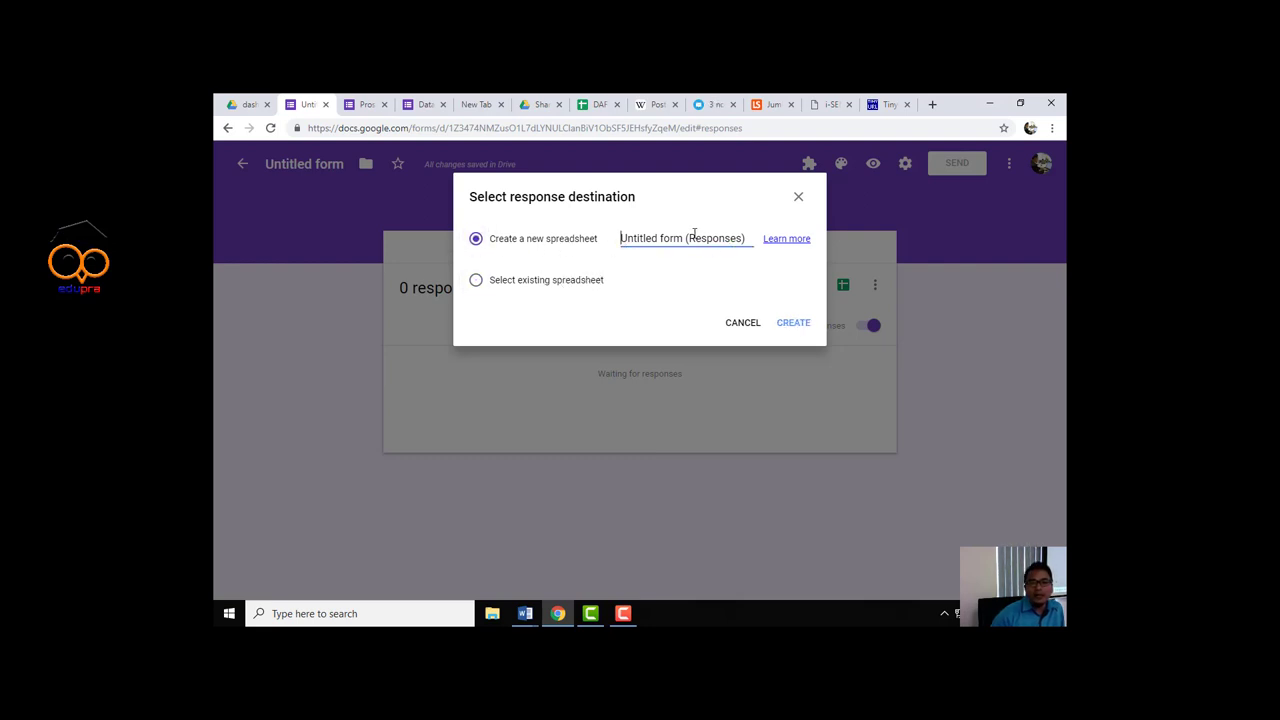
drag(748, 238, 607, 228)
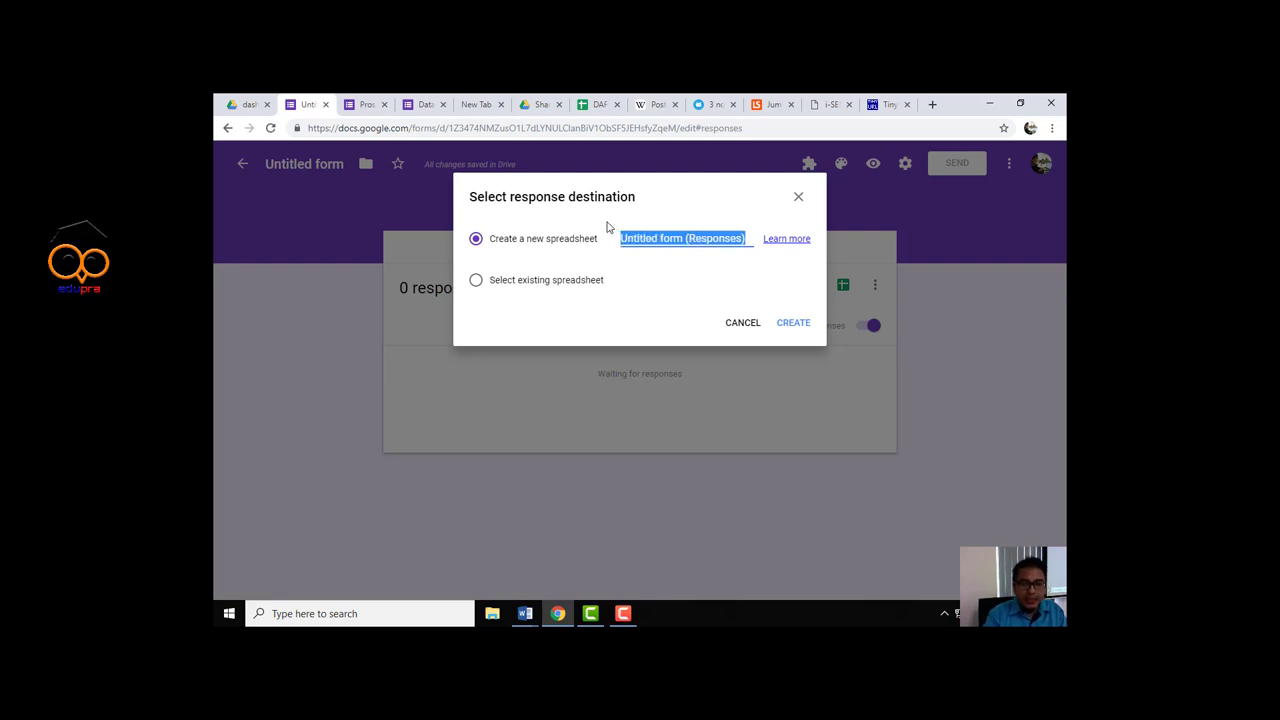
text(dATA)
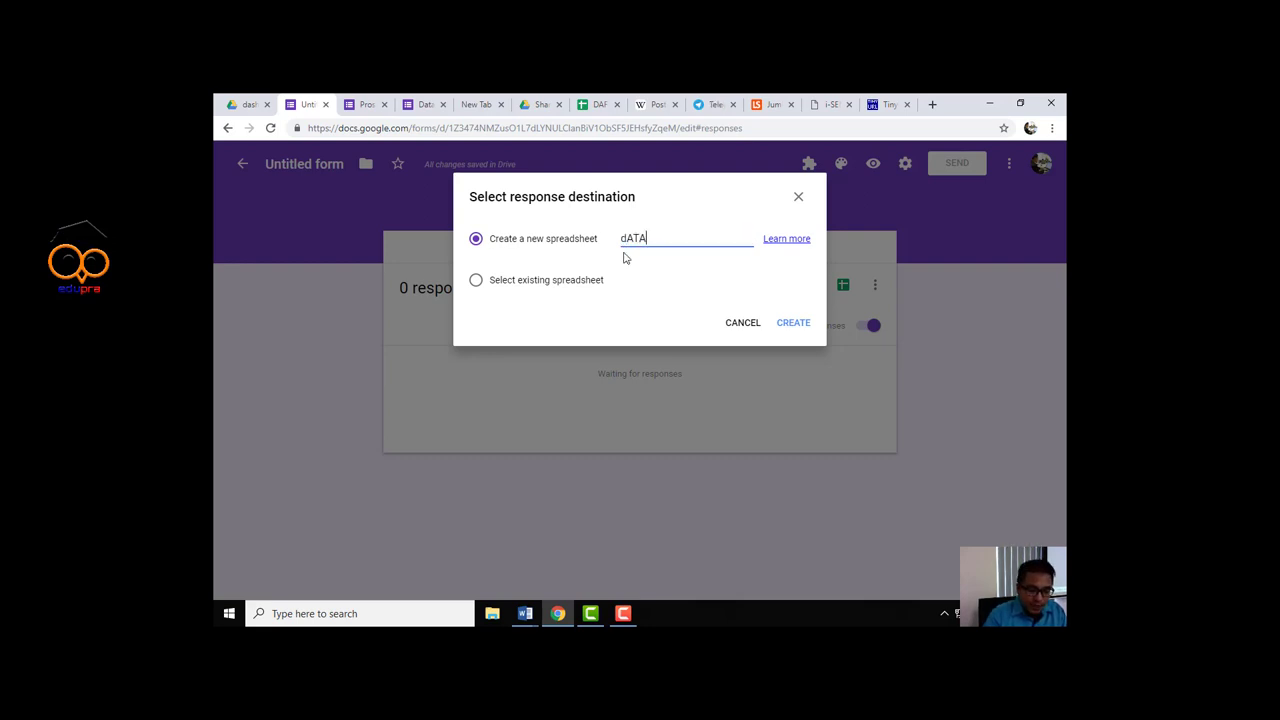
text(Da)
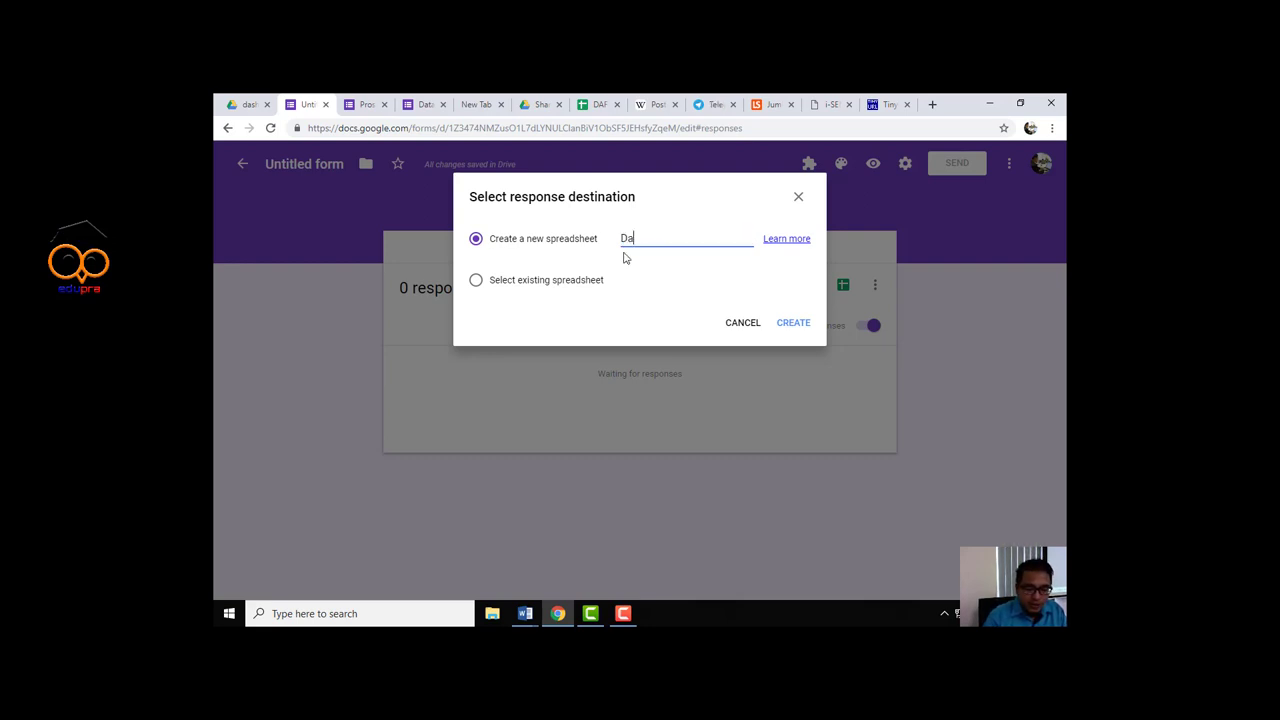
text(tabase Lu)
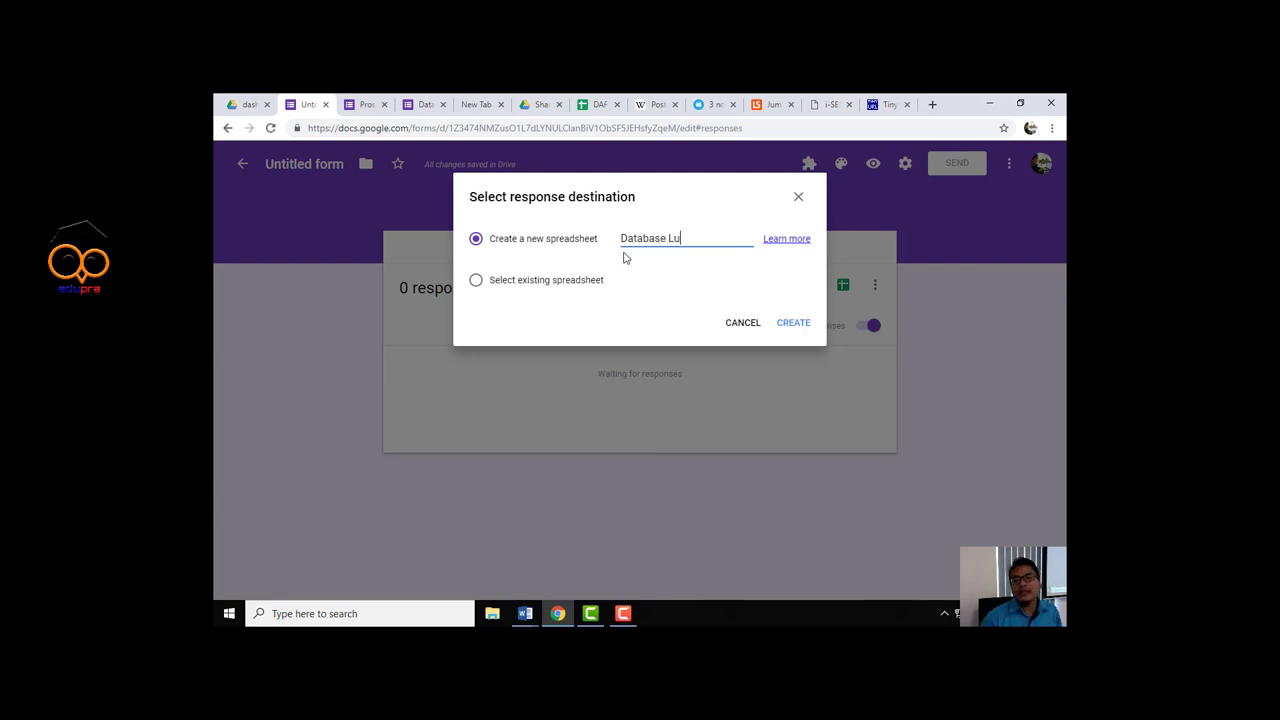
text(lusan)
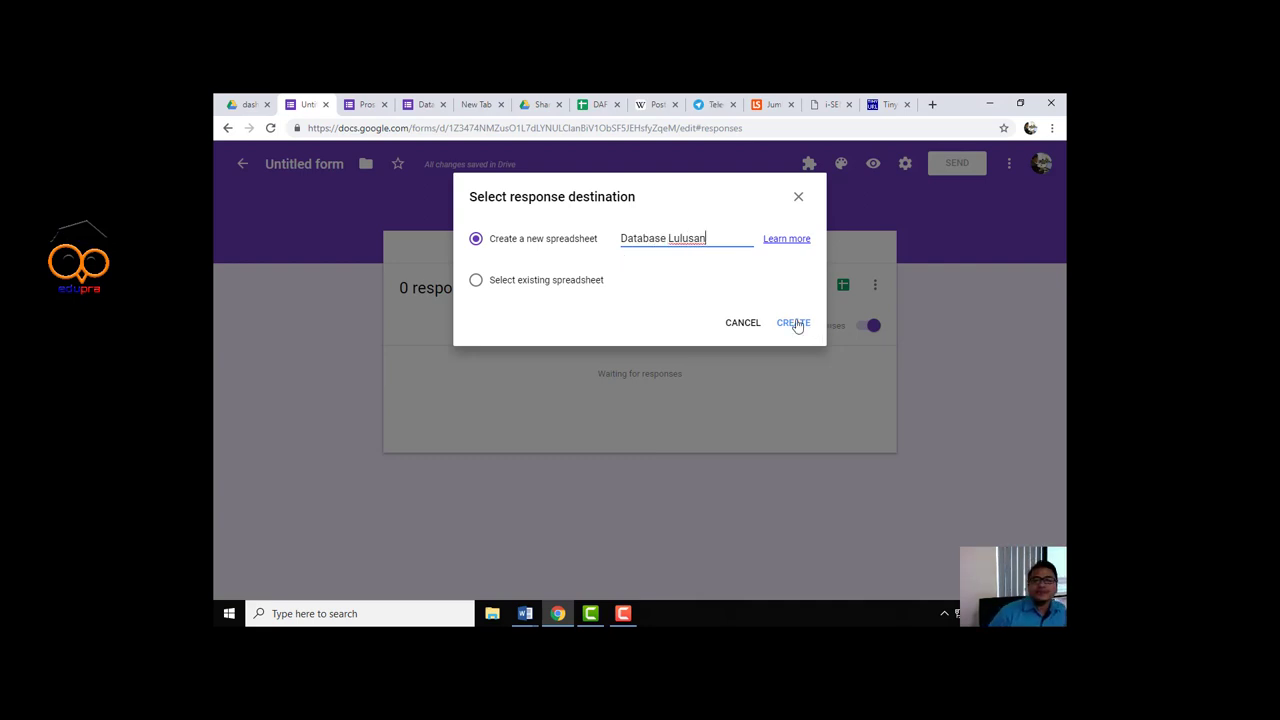
click(793, 322)
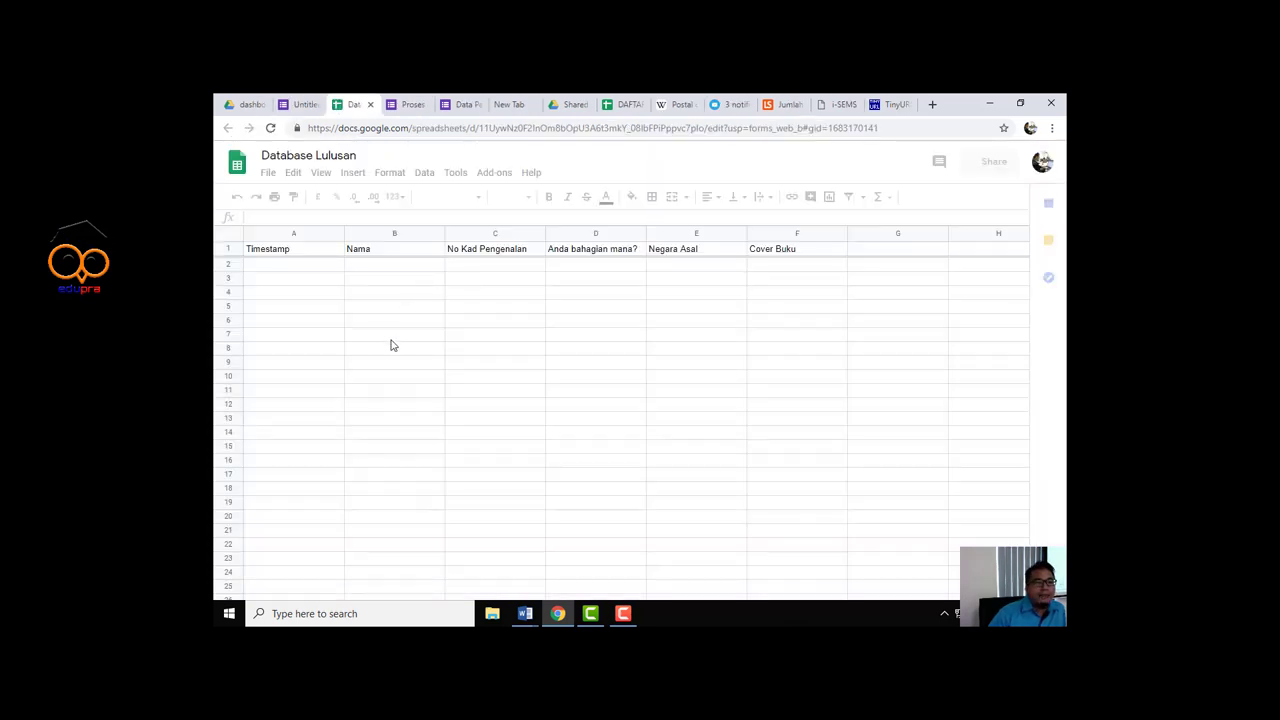
click(368, 256)
click(478, 256)
click(570, 258)
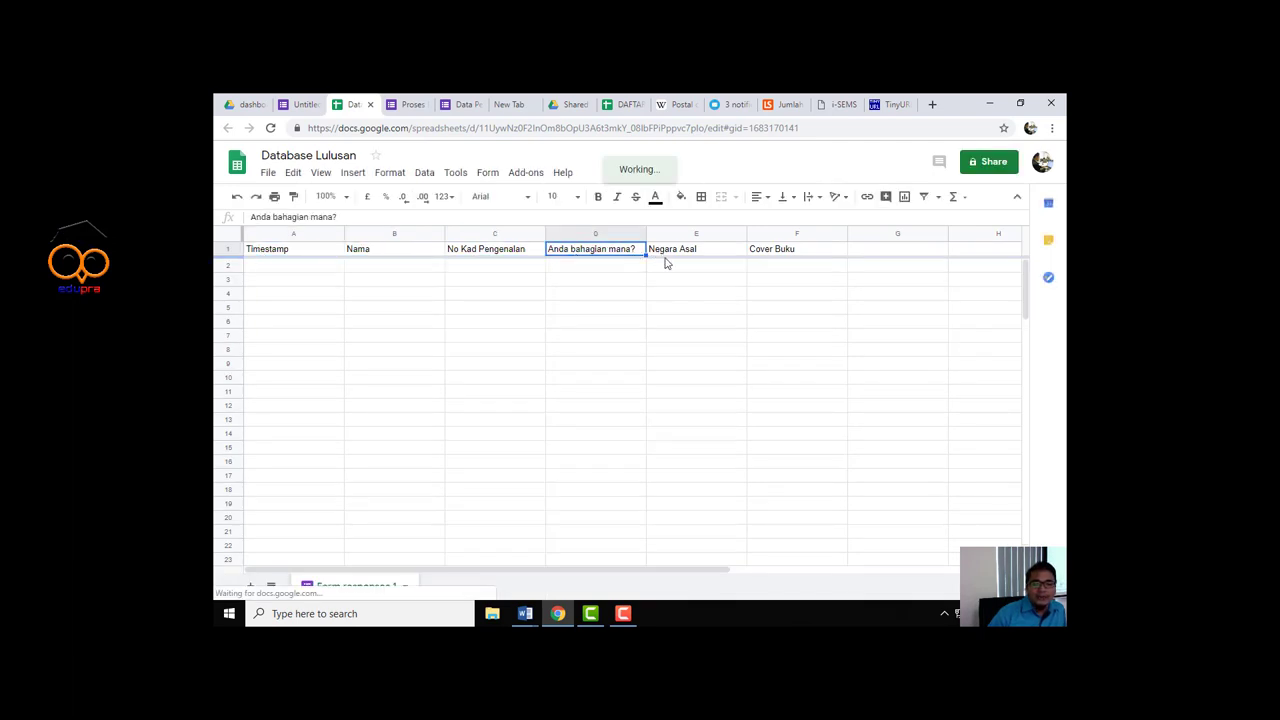
click(524, 613)
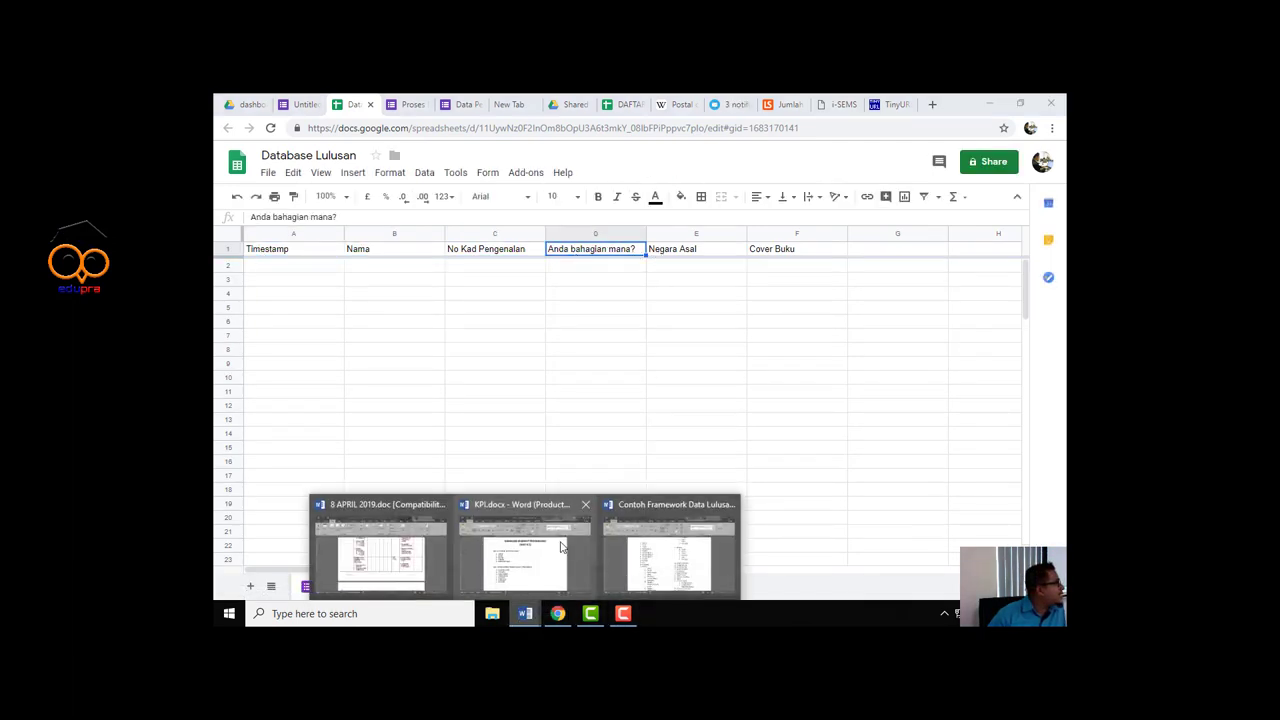
click(668, 550)
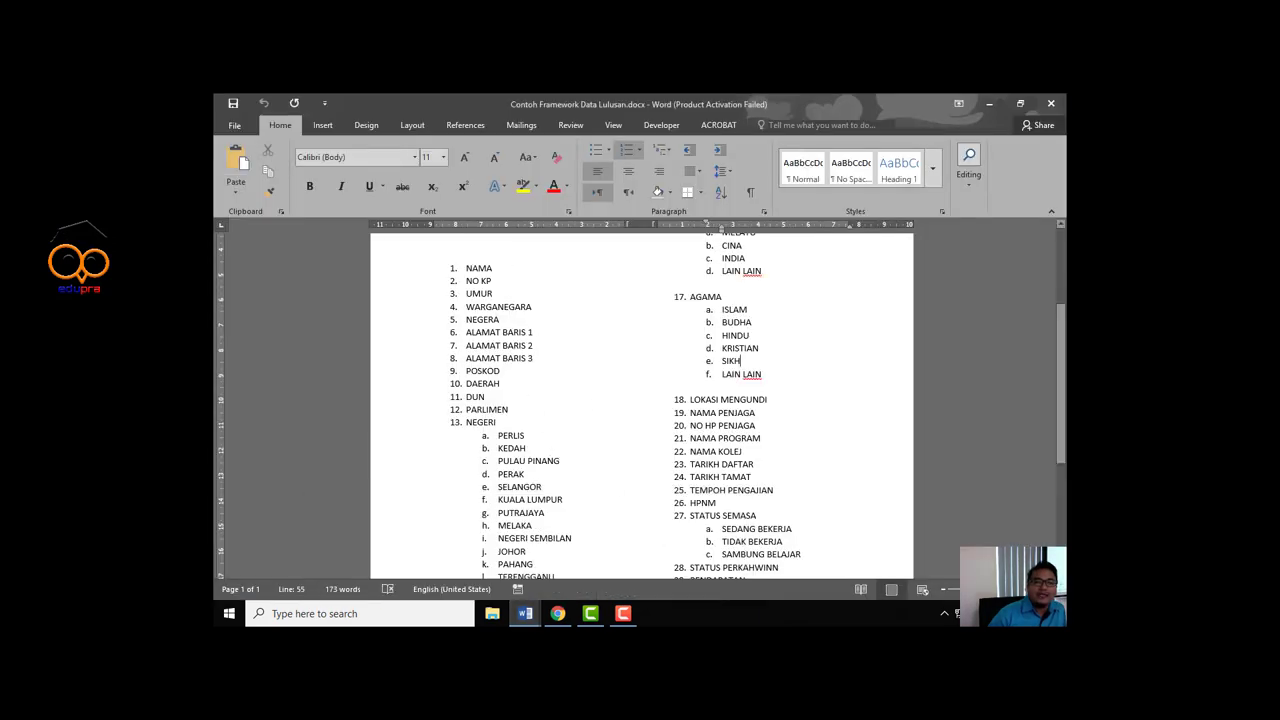
click(991, 104)
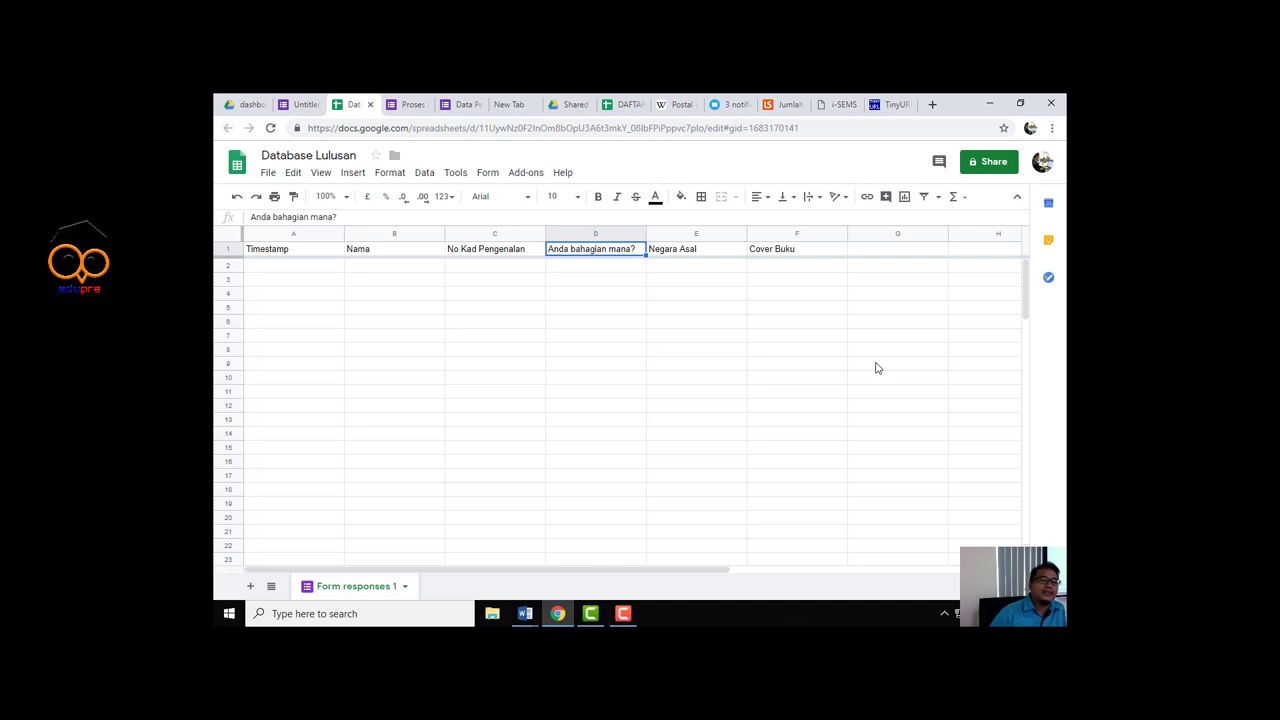
click(408, 268)
click(414, 308)
click(409, 350)
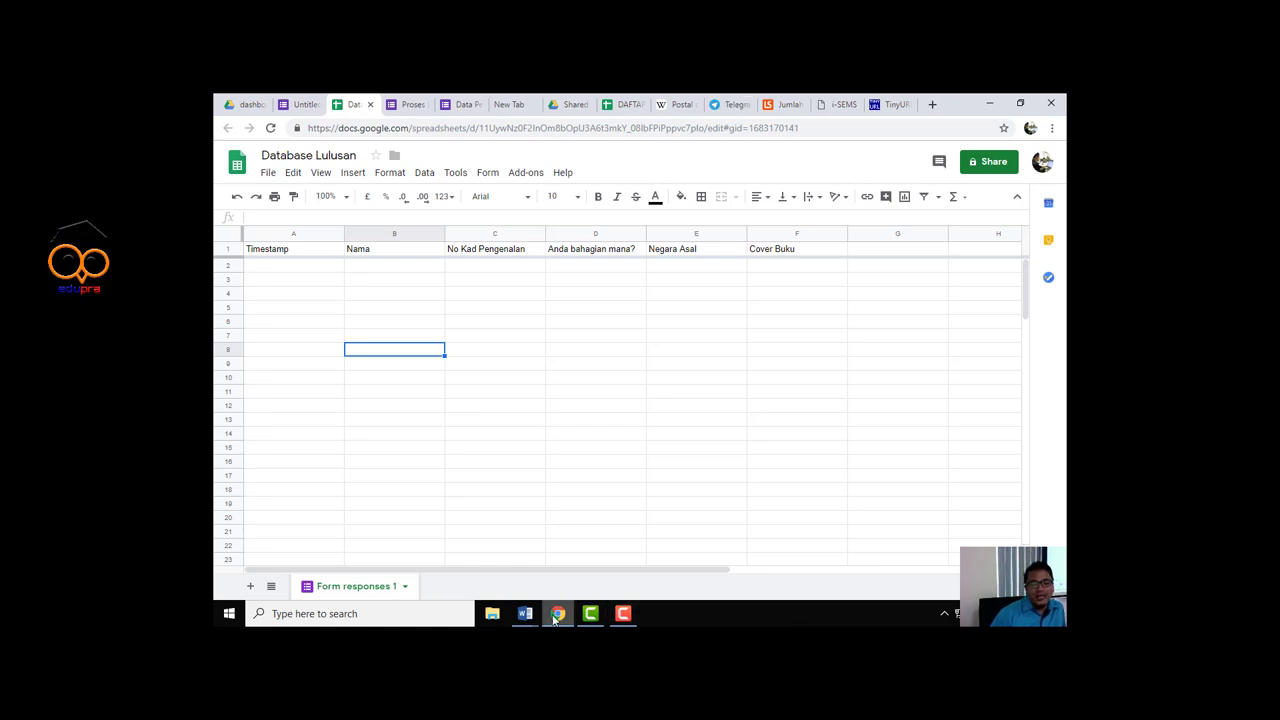
mouse_move(623, 613)
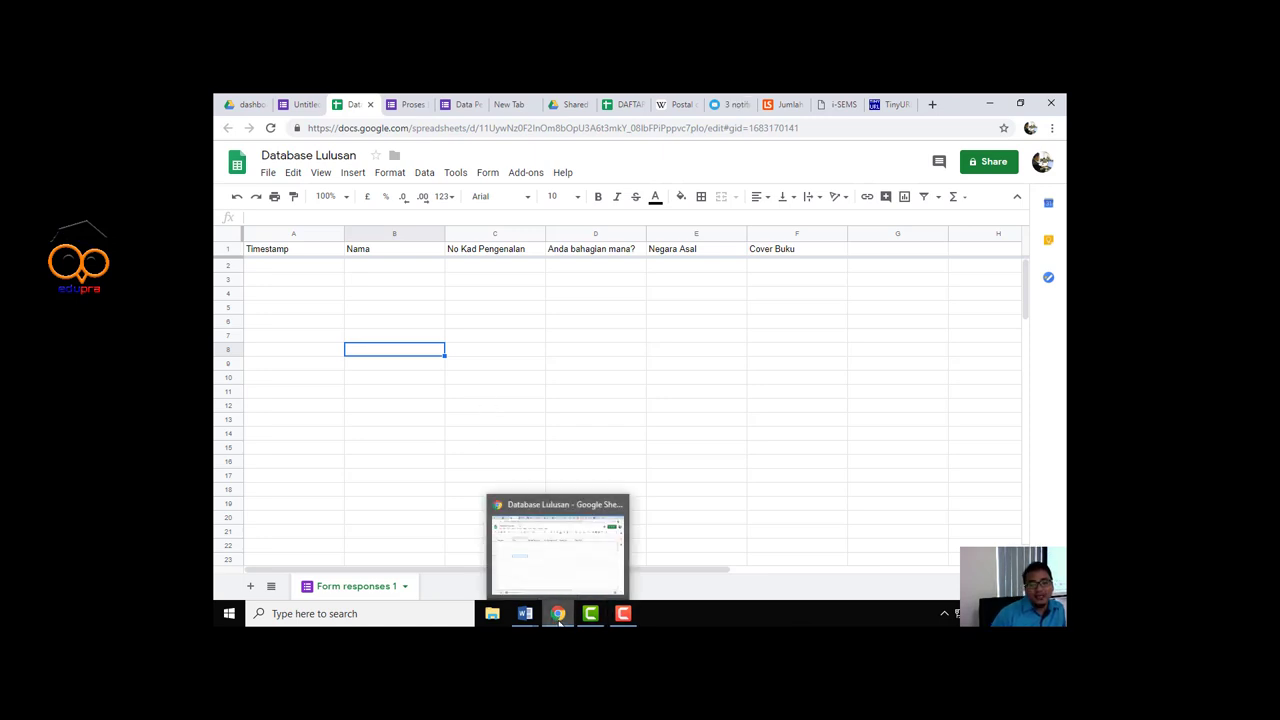
click(623, 614)
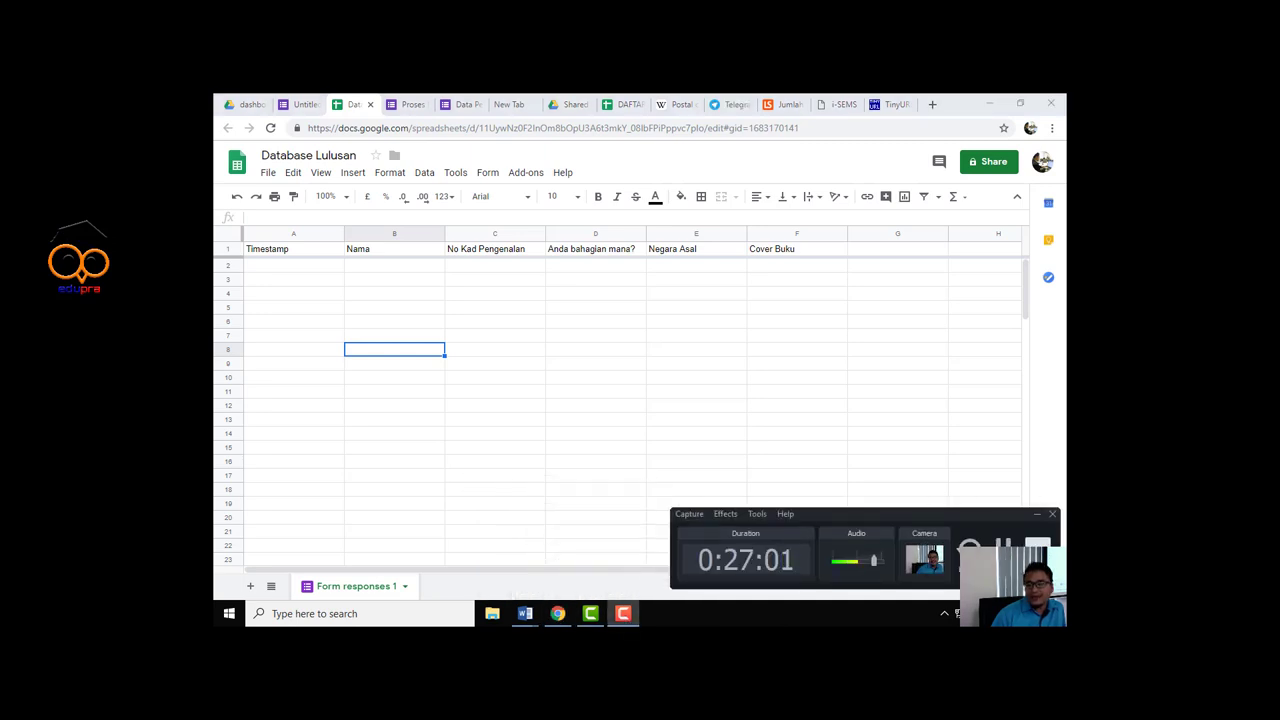